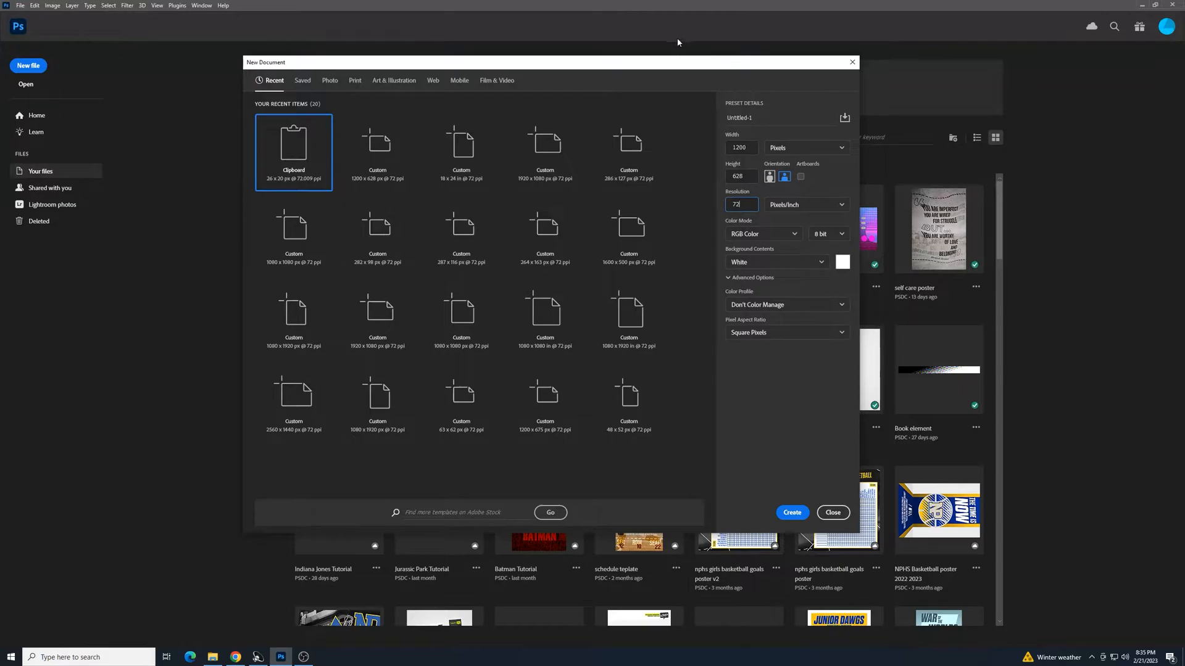
# - Switch to Chrome and review the Uppercut Angle and Adventure Subtitles font pages, then return to the new document setup
pyautogui.click(235, 656)
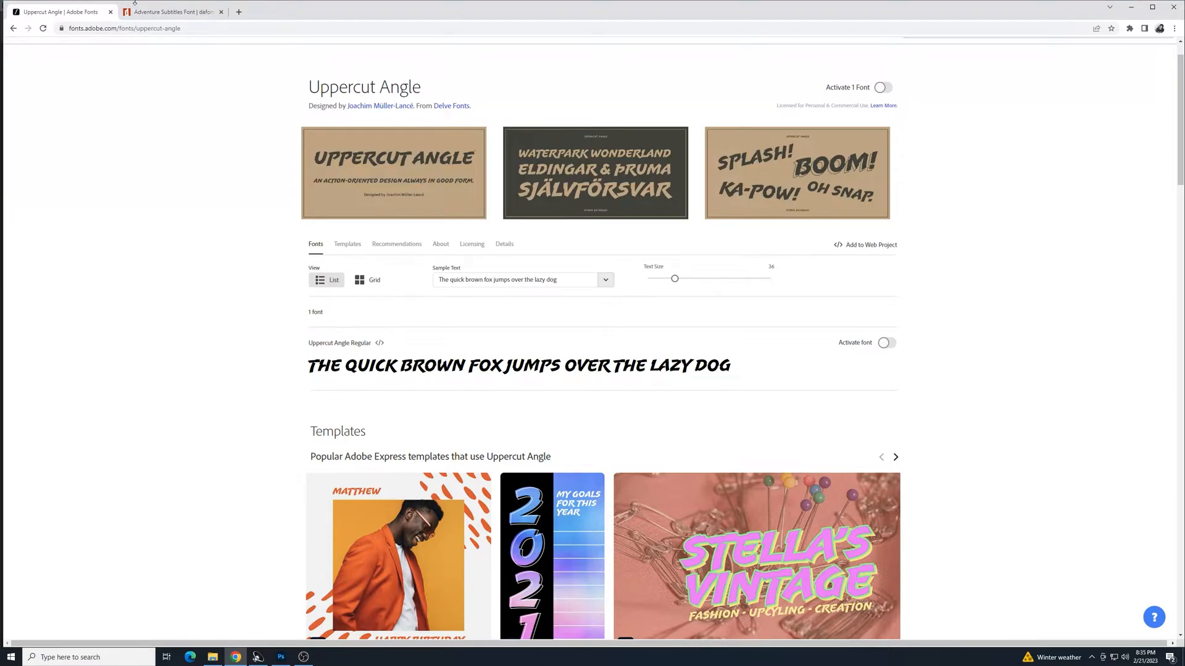
pyautogui.click(182, 12)
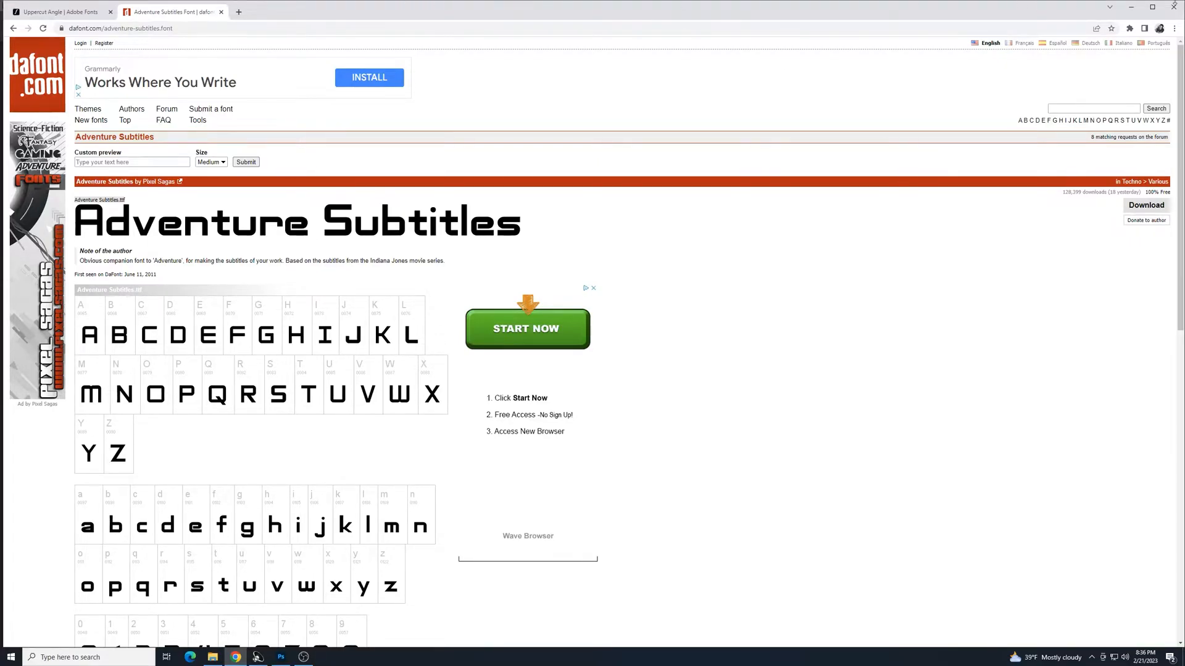
pyautogui.click(1131, 7)
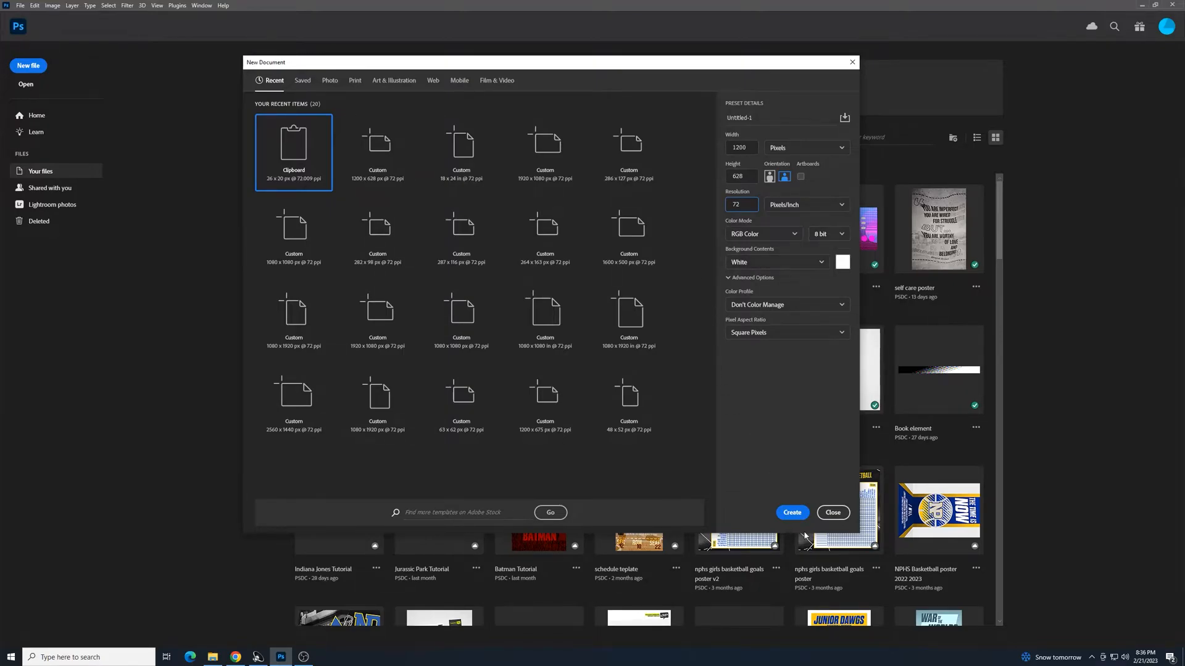
# - Create a 1200 x 628 pixel RGB document at 72 pixels/inch with a white background
pyautogui.click(792, 513)
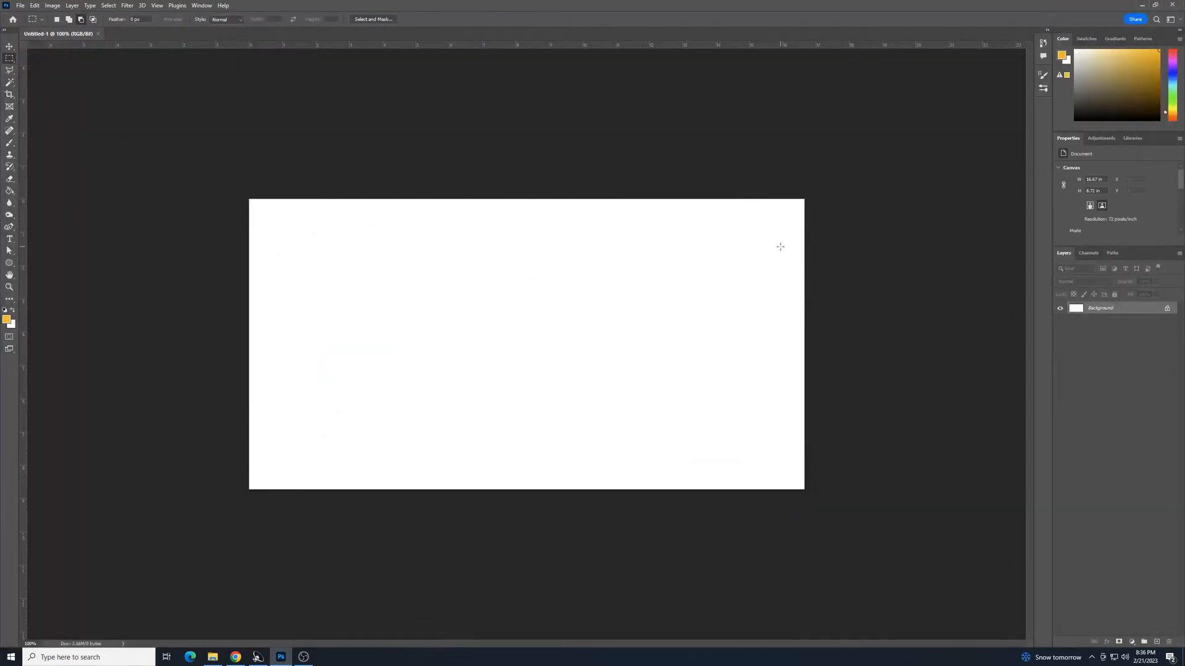
pyautogui.hotkey('ctrl', '-')
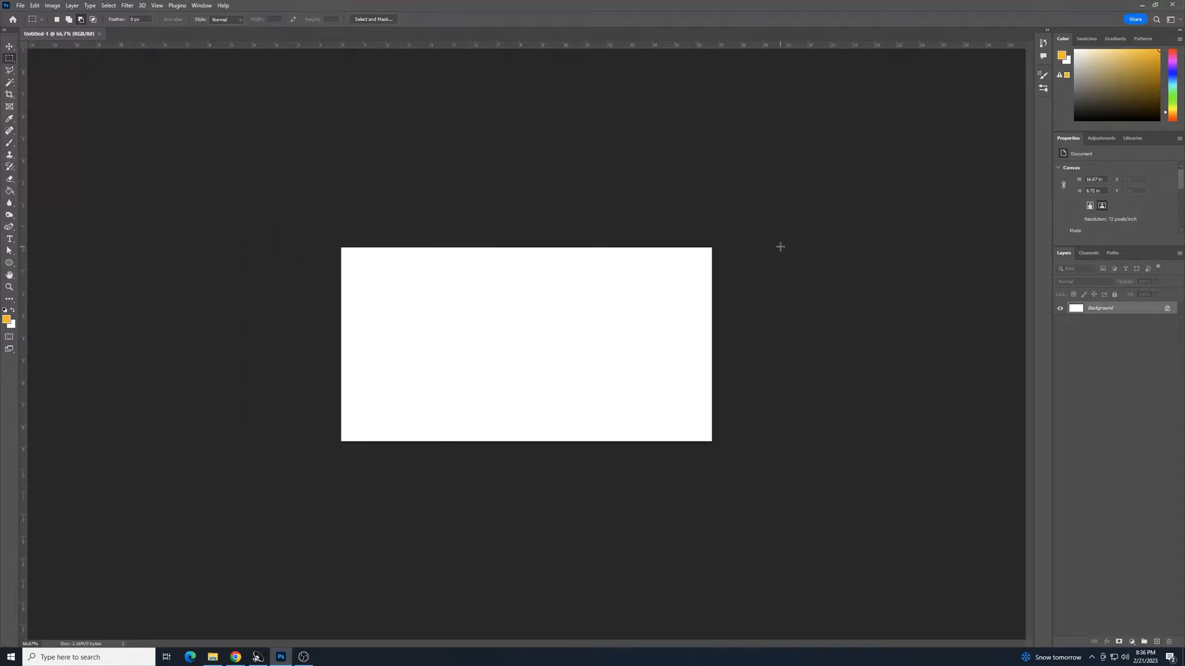
# - Place the landscape map image from the images folder and scale it to about 35% so it covers the whole canvas
pyautogui.click(212, 657)
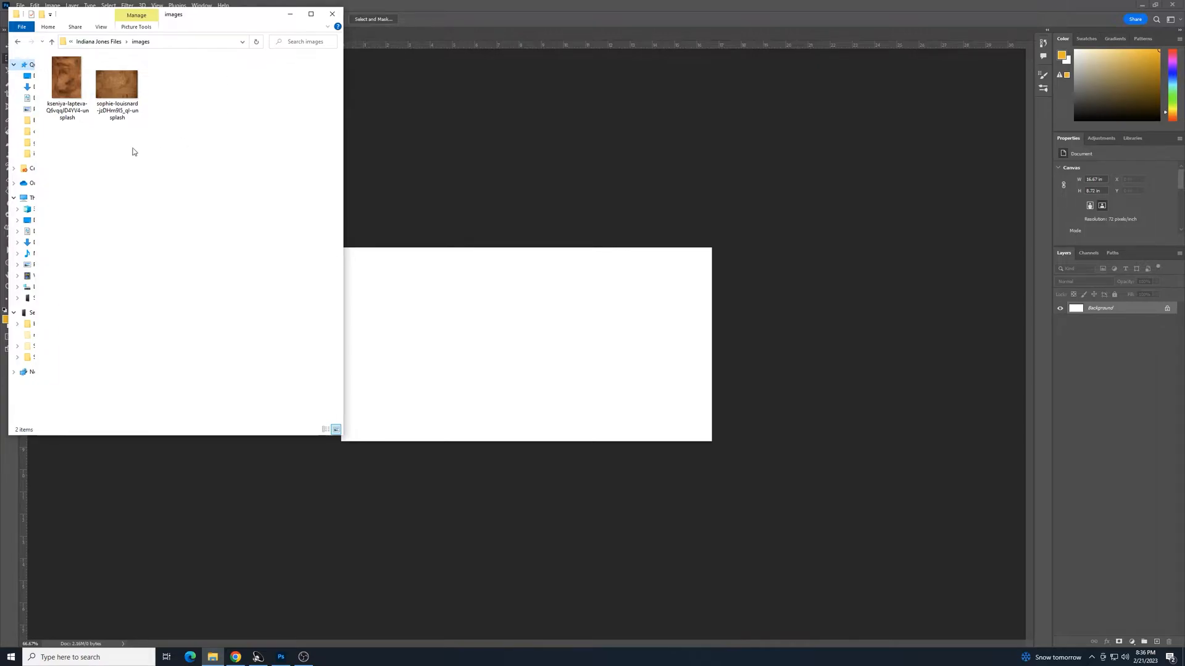
pyautogui.click(124, 83)
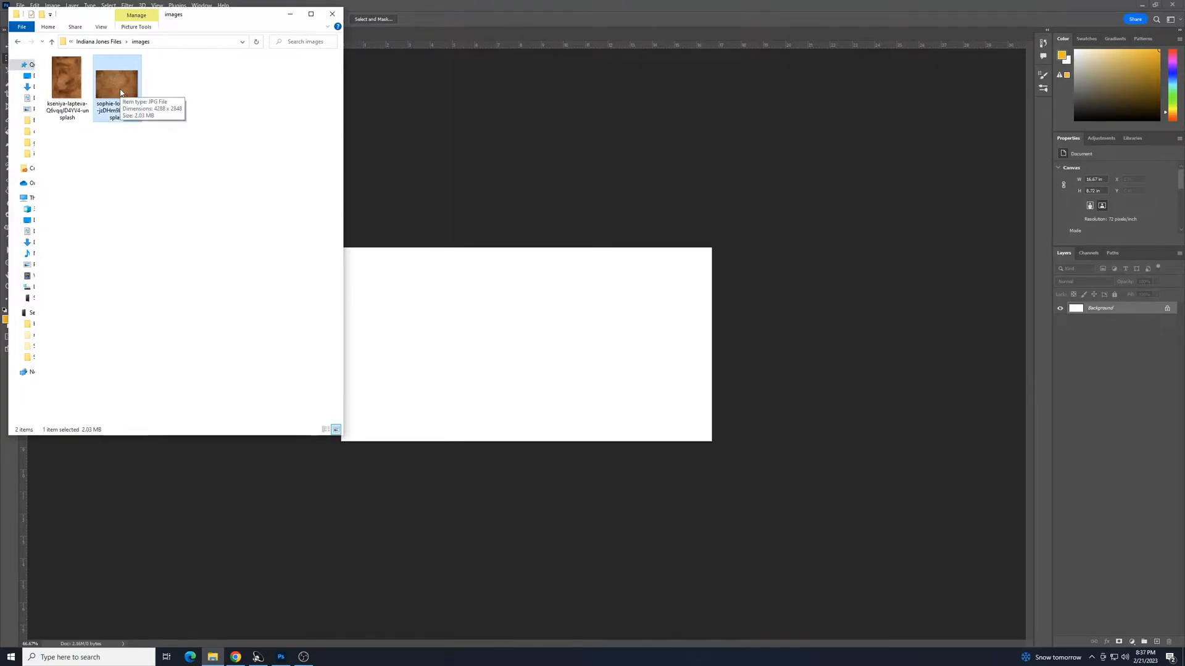
pyautogui.moveTo(112, 79); pyautogui.dragTo(502, 337)
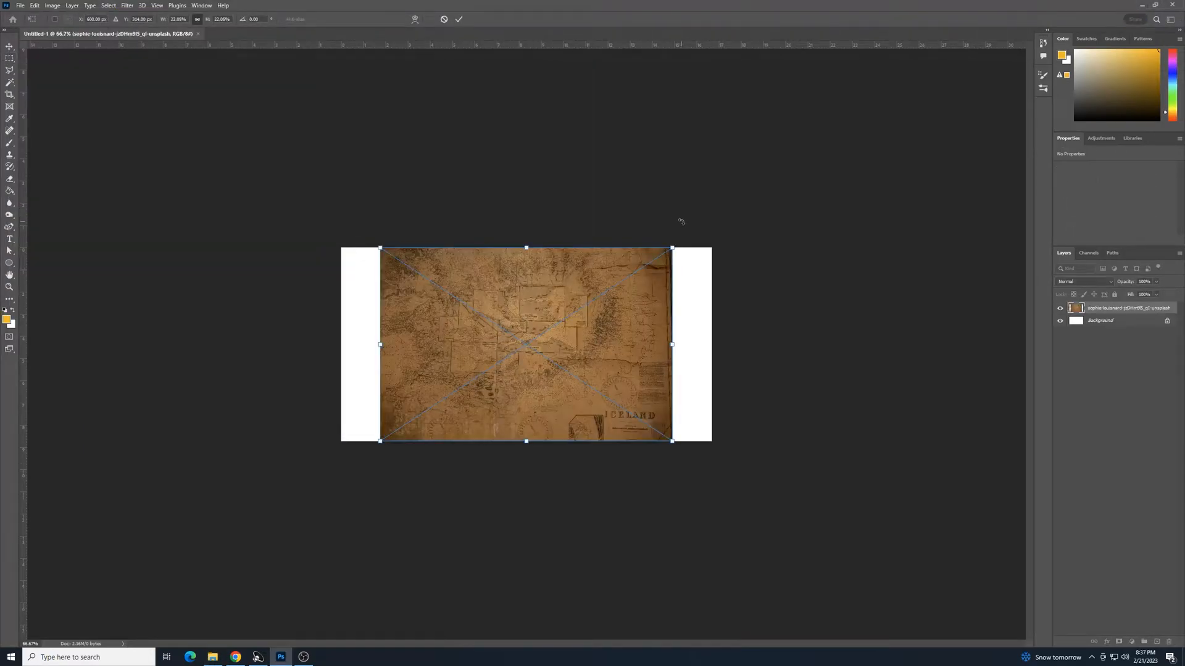
pyautogui.moveTo(673, 247); pyautogui.dragTo(791, 188)
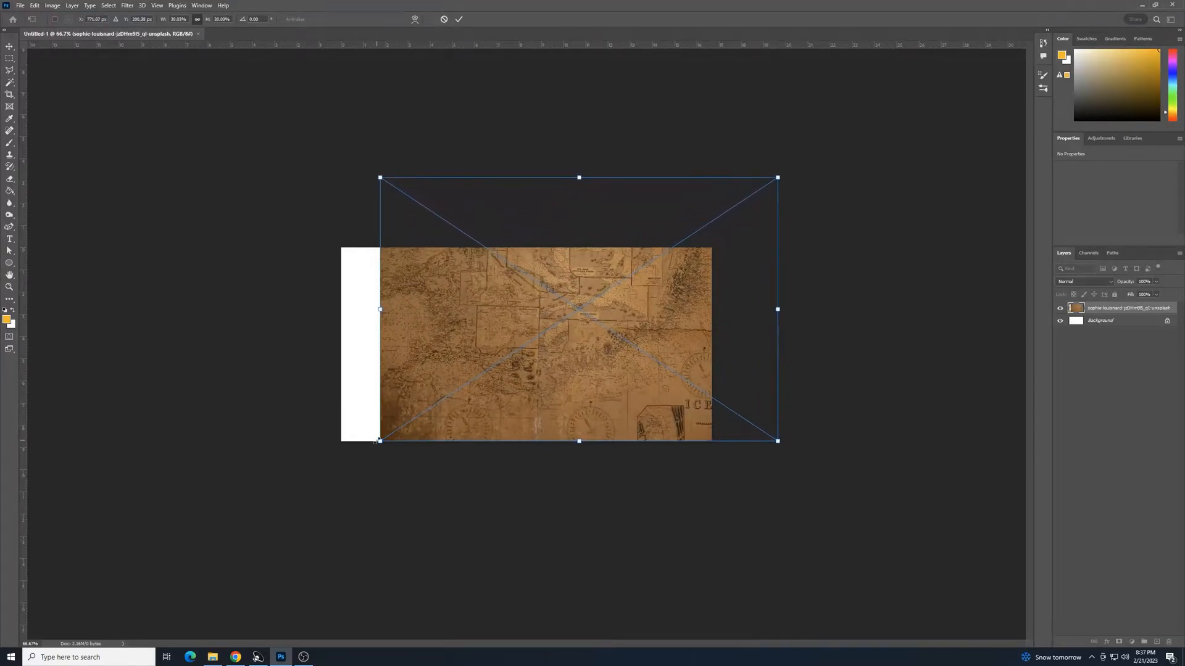
pyautogui.moveTo(380, 442); pyautogui.dragTo(338, 530)
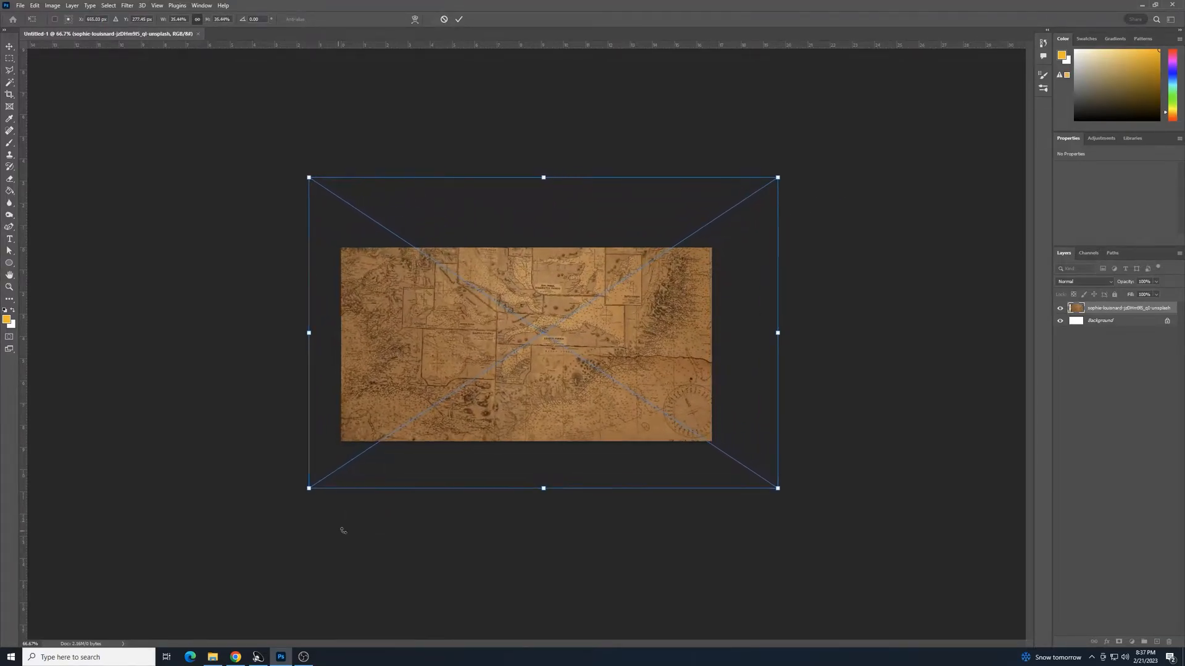
pyautogui.moveTo(477, 476); pyautogui.dragTo(461, 512)
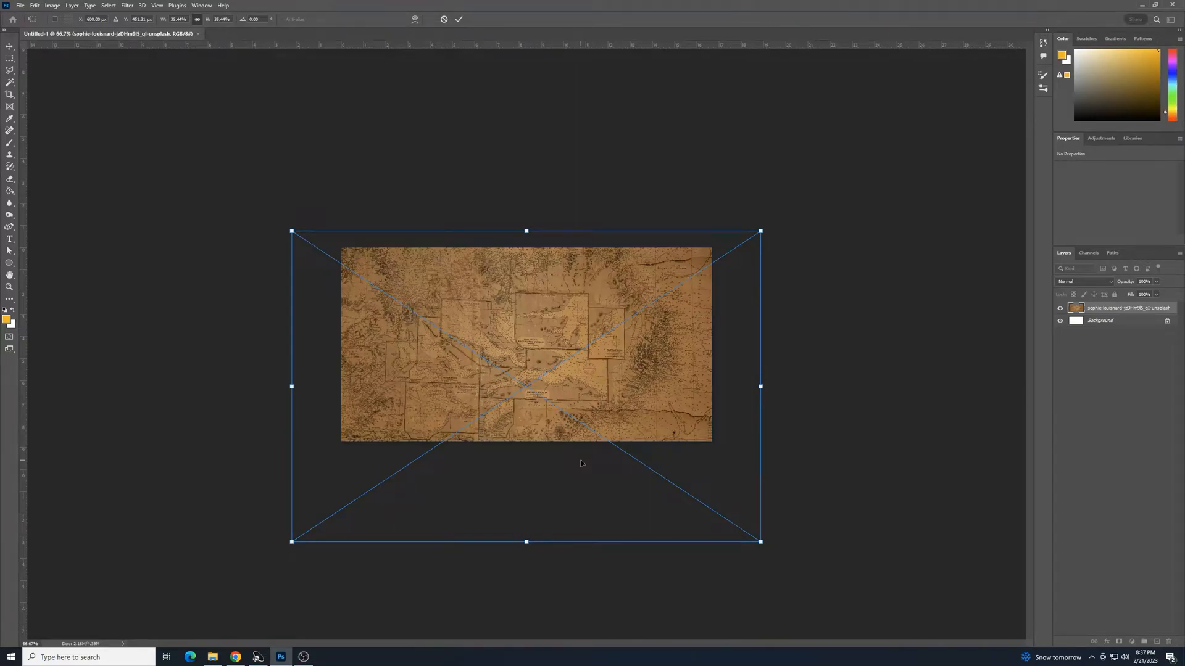
pyautogui.press('Return')
pyautogui.press('m')
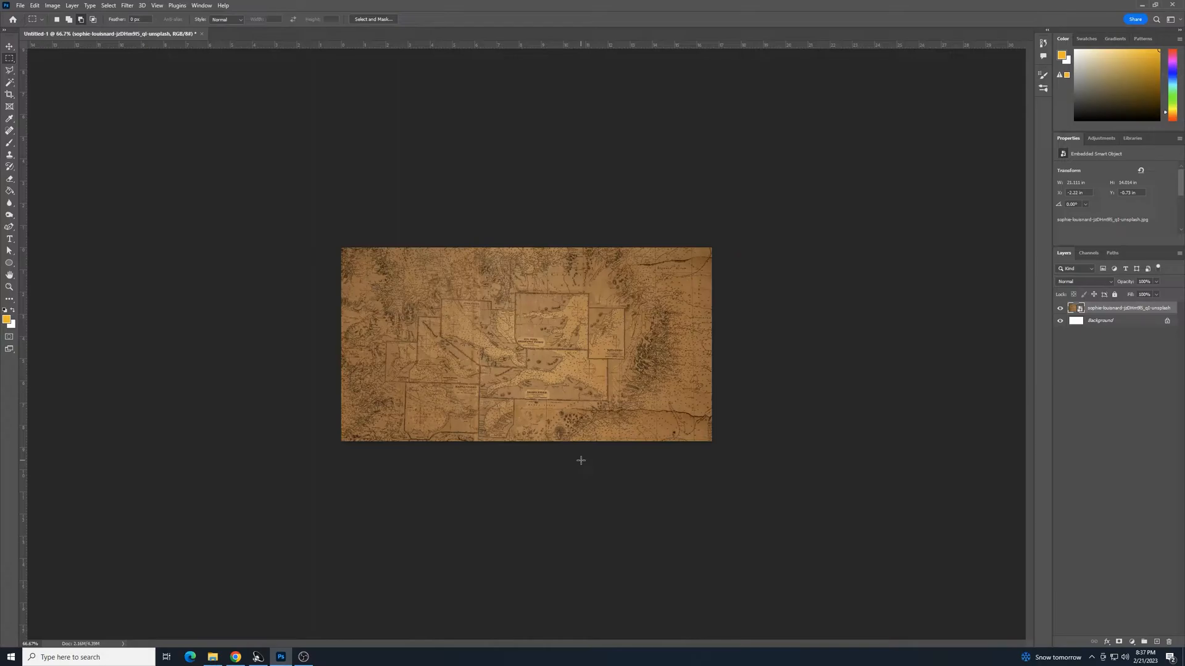
# - Rename the placed map image's layer as Map
pyautogui.doubleClick(1106, 308)
pyautogui.write('M')
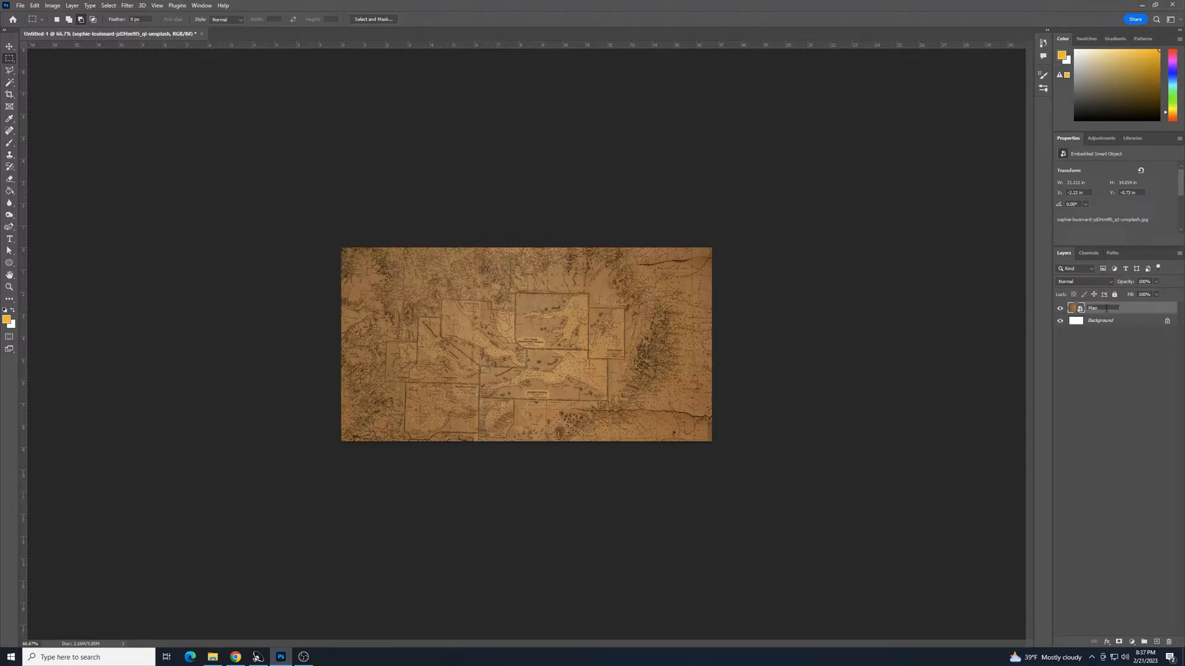
pyautogui.write('ap')
pyautogui.click(1157, 422)
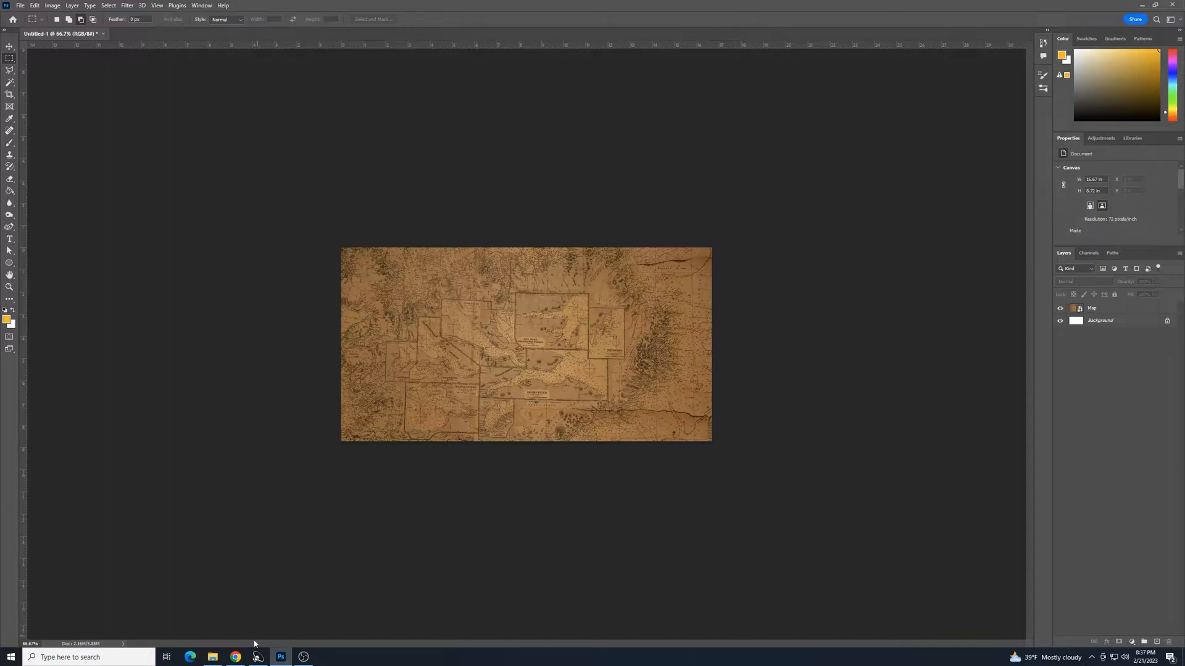
# - Place the portrait paper texture image, rotate it 90° and scale it to about 19% so it covers the canvas
pyautogui.click(213, 657)
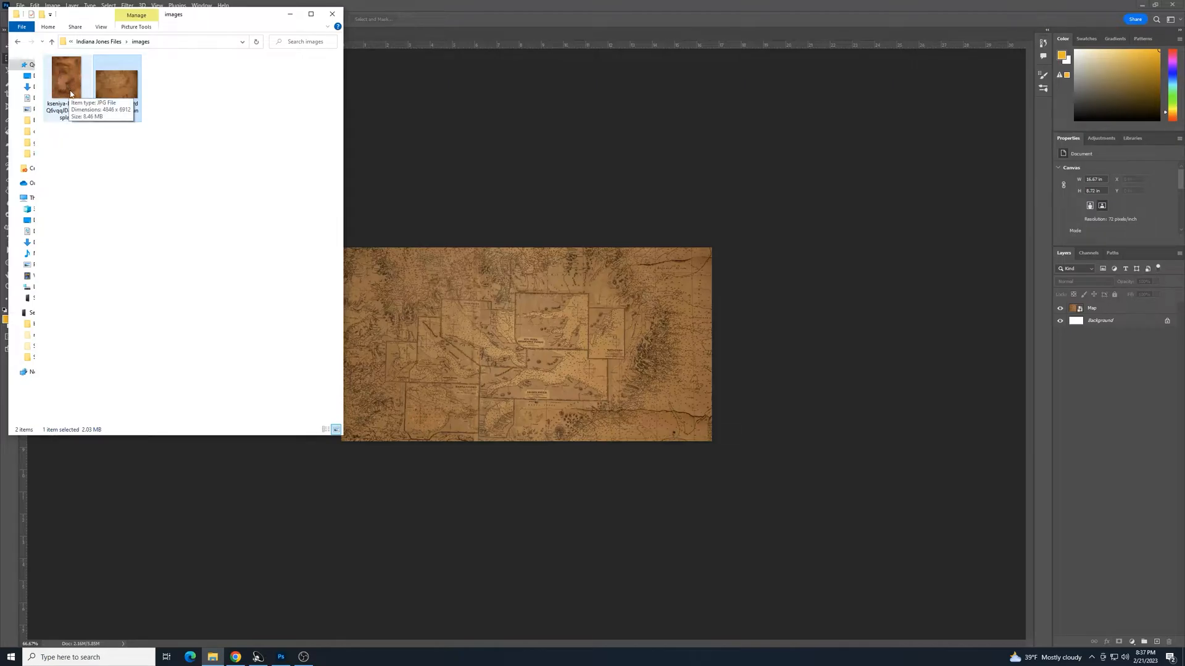
pyautogui.moveTo(63, 79); pyautogui.dragTo(471, 349)
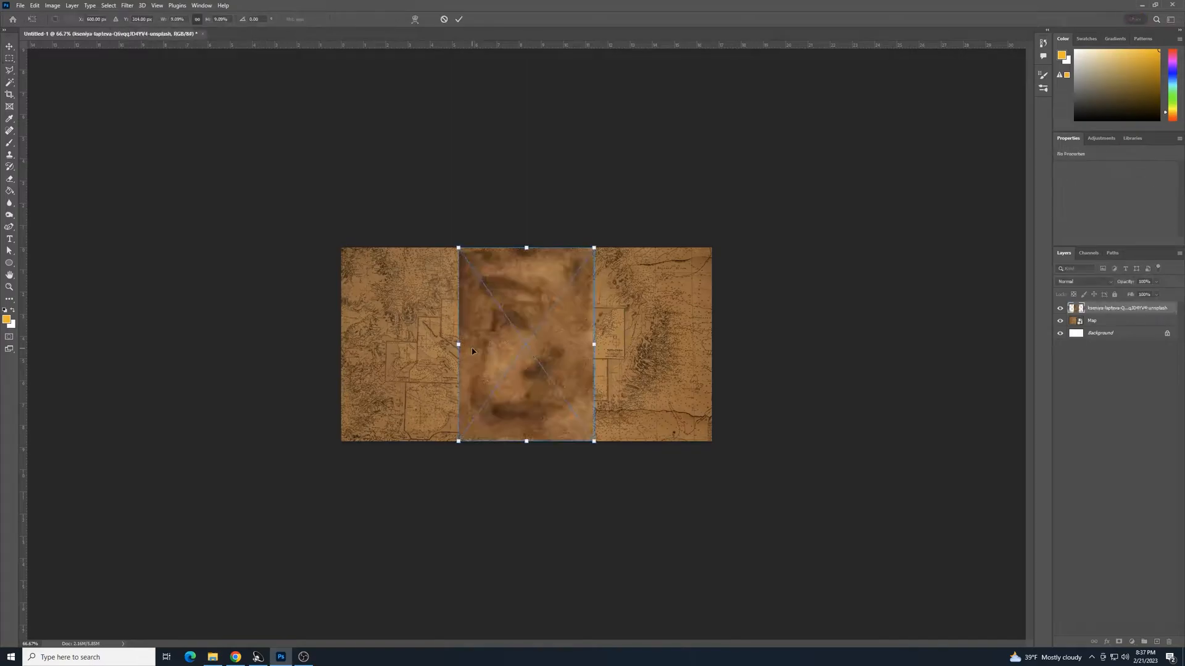
pyautogui.moveTo(640, 222); pyautogui.dragTo(740, 480)
pyautogui.moveTo(629, 273); pyautogui.dragTo(747, 189)
pyautogui.moveTo(430, 413); pyautogui.dragTo(332, 487)
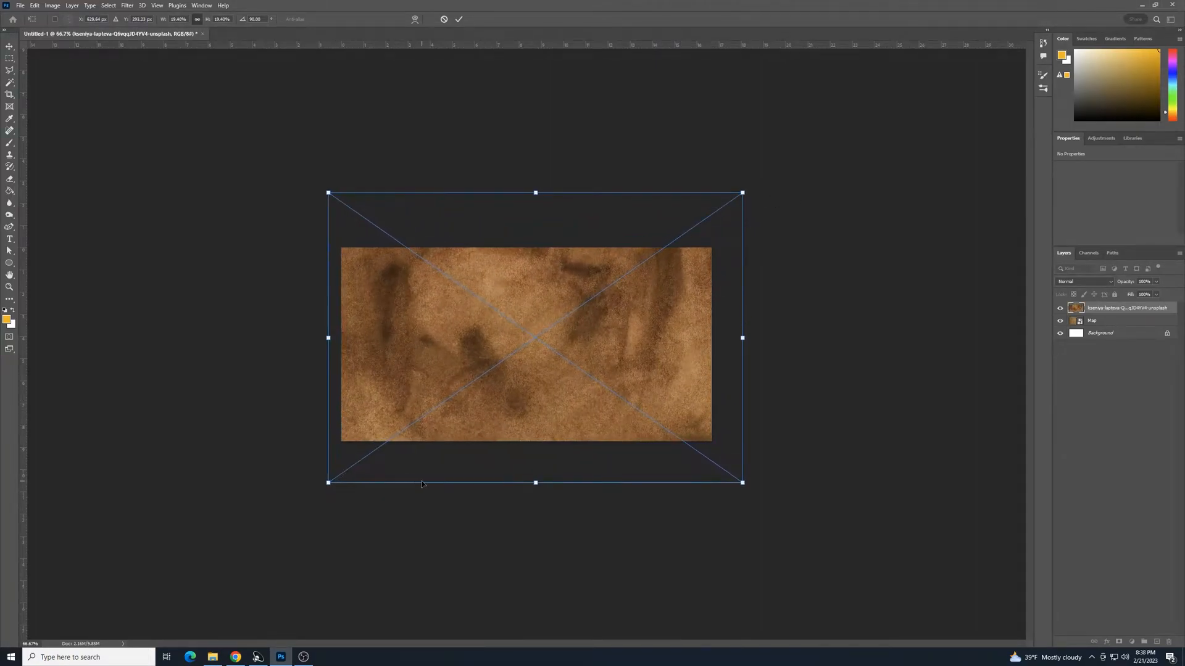
pyautogui.press('Return')
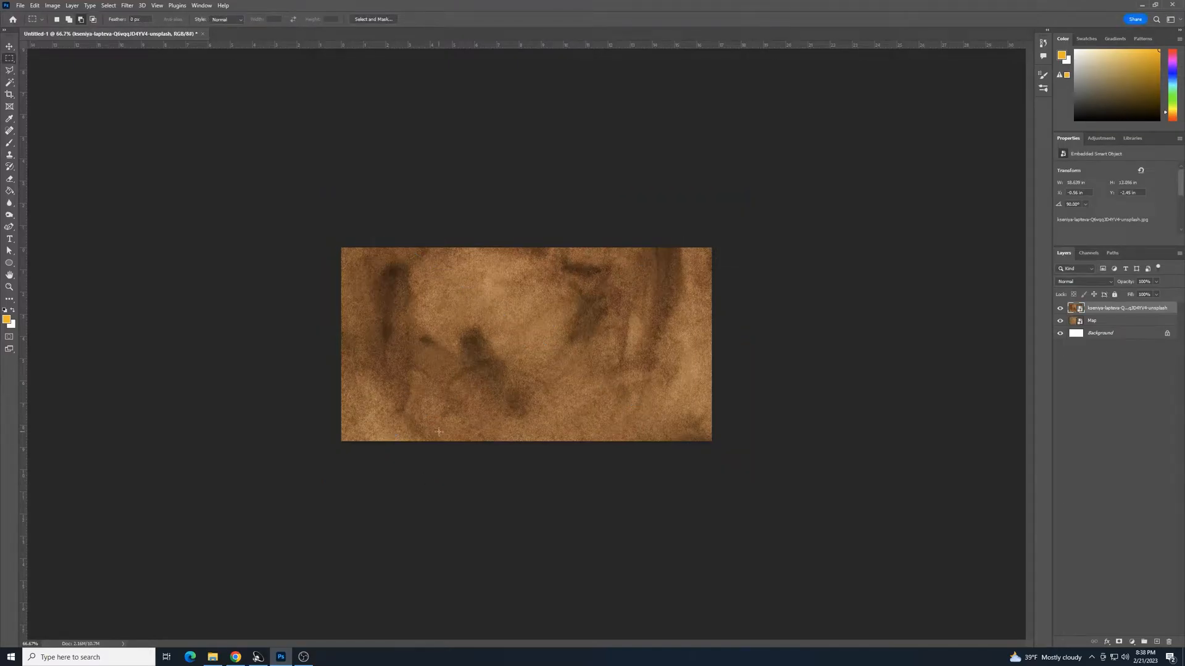
# - Rename the paper texture's layer as Paper
pyautogui.doubleClick(1112, 308)
pyautogui.write('Paper')
pyautogui.click(1104, 428)
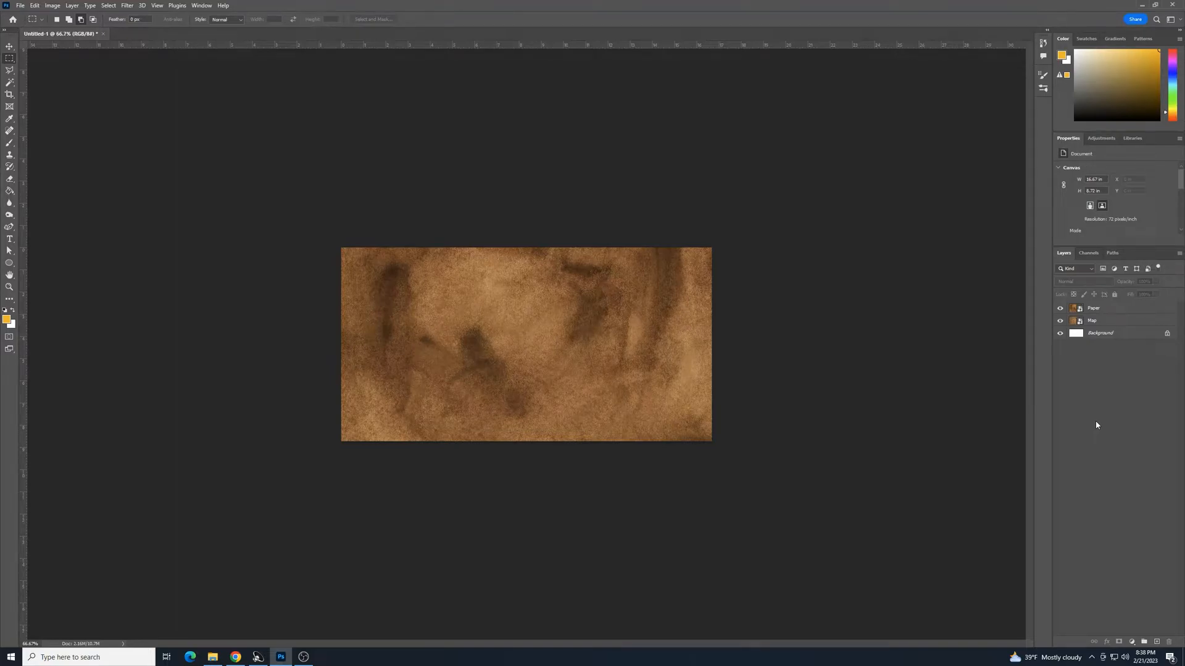
# - Set the Paper layer's blend mode to Darker Color
pyautogui.click(1131, 309)
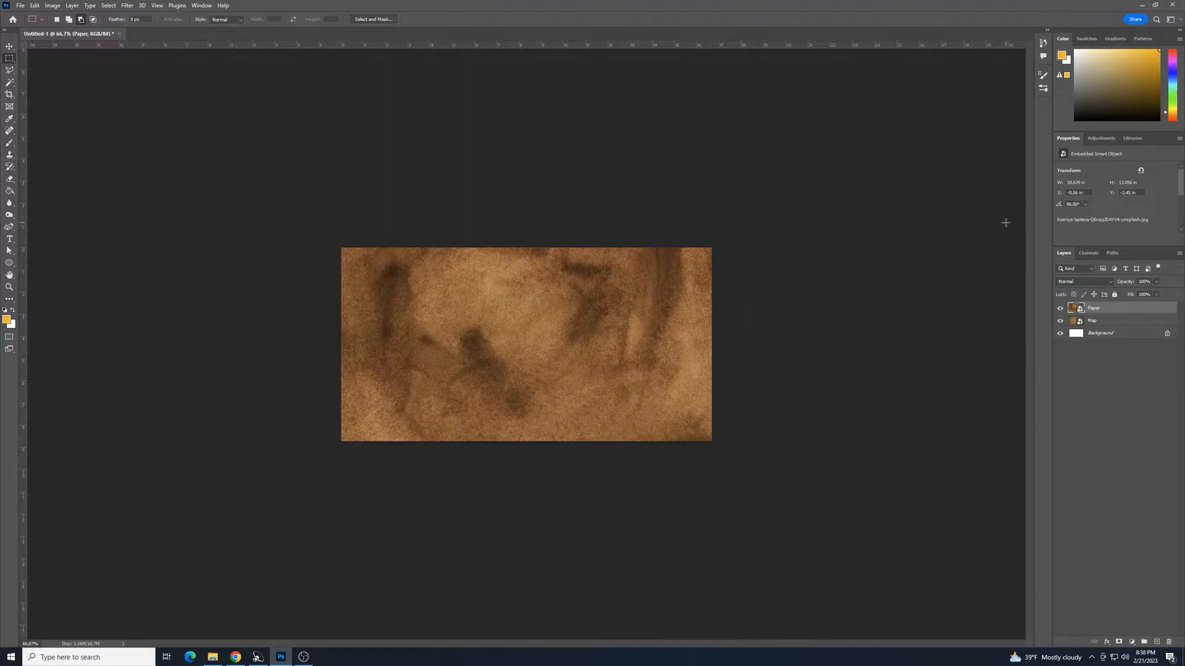
pyautogui.click(1091, 282)
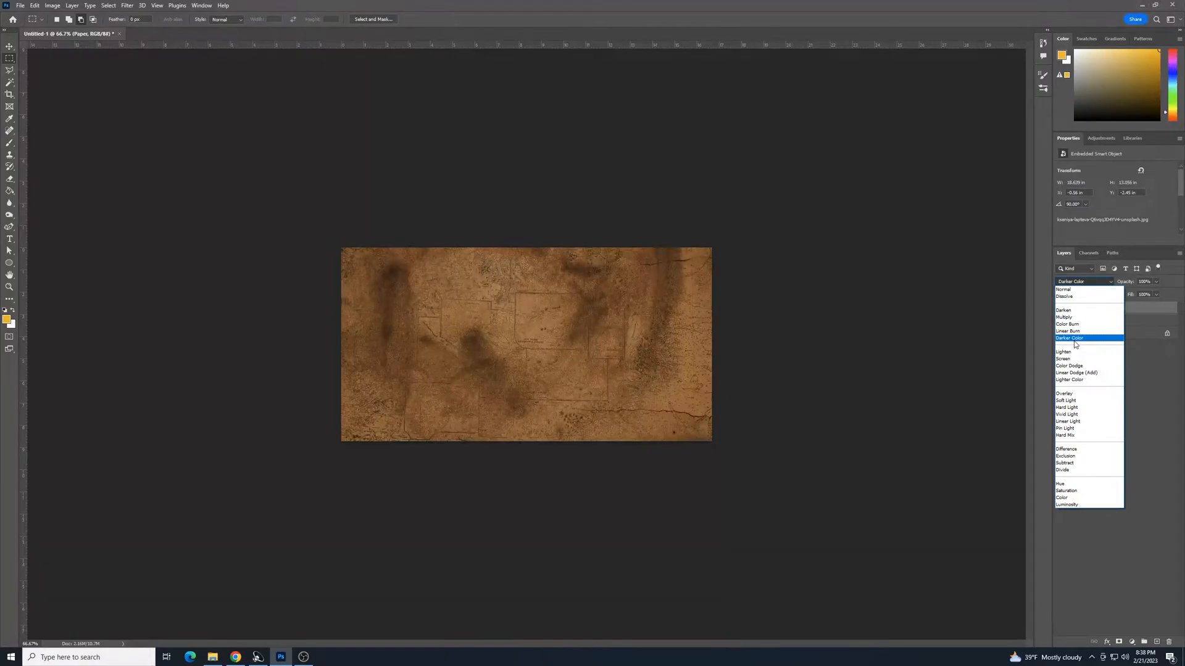
pyautogui.click(1074, 341)
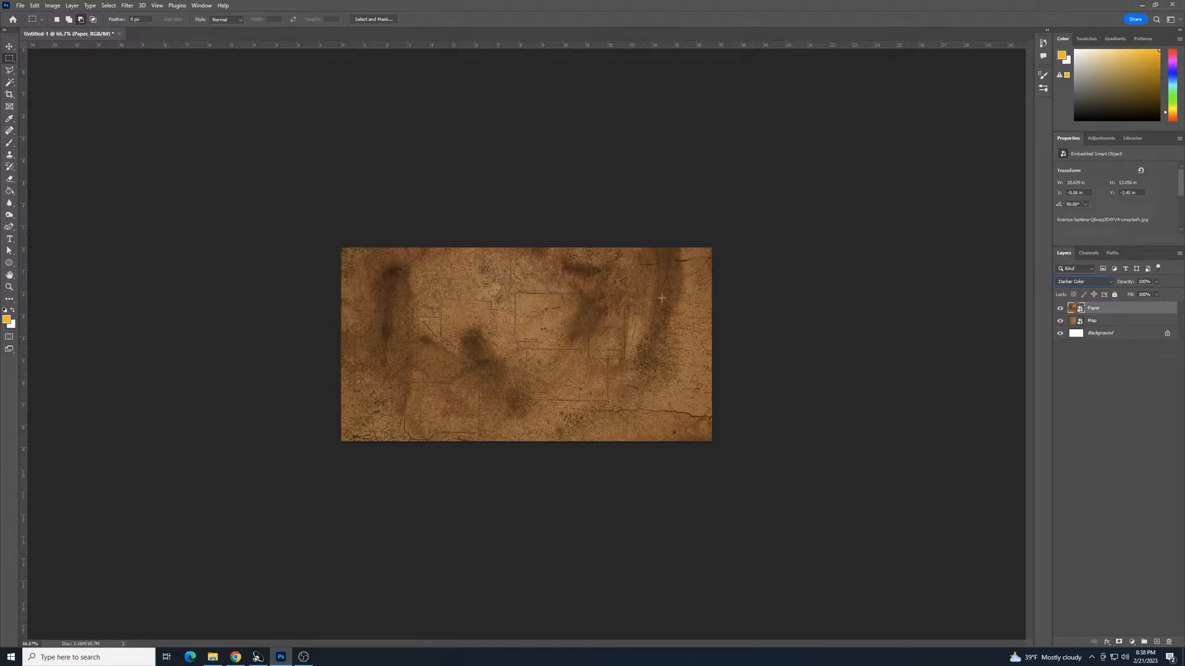
# - Add a new layer above Paper and set the Type tool's font to Adventure Subtitles
pyautogui.hotkey('ctrl', '+')
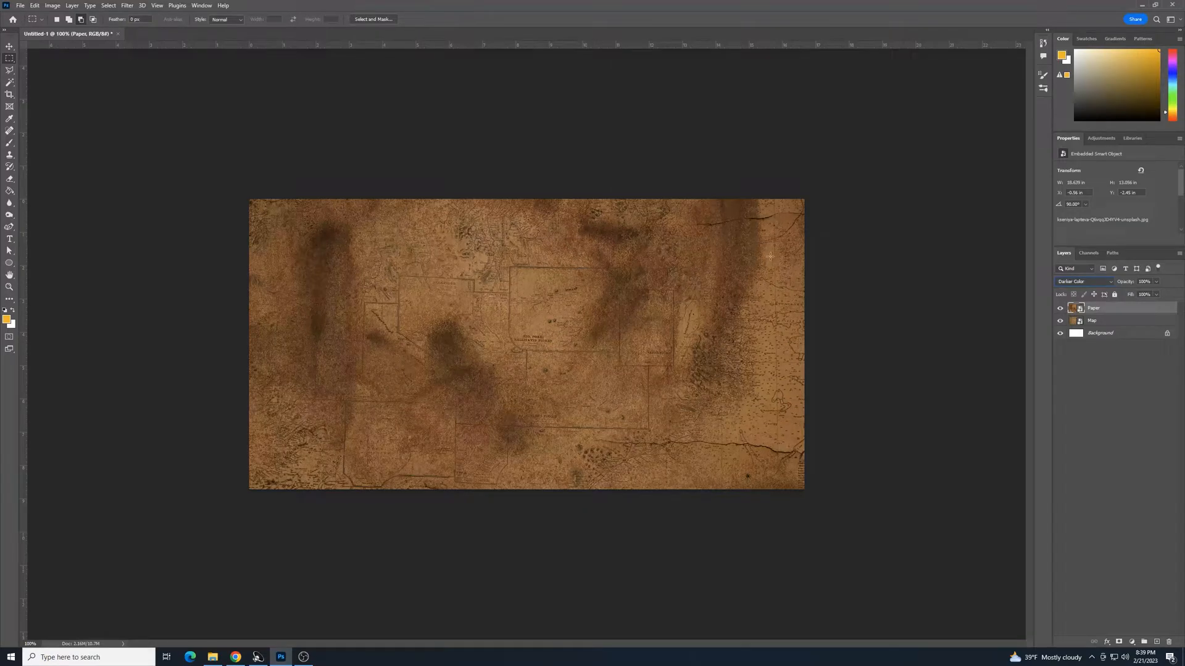
pyautogui.click(1157, 642)
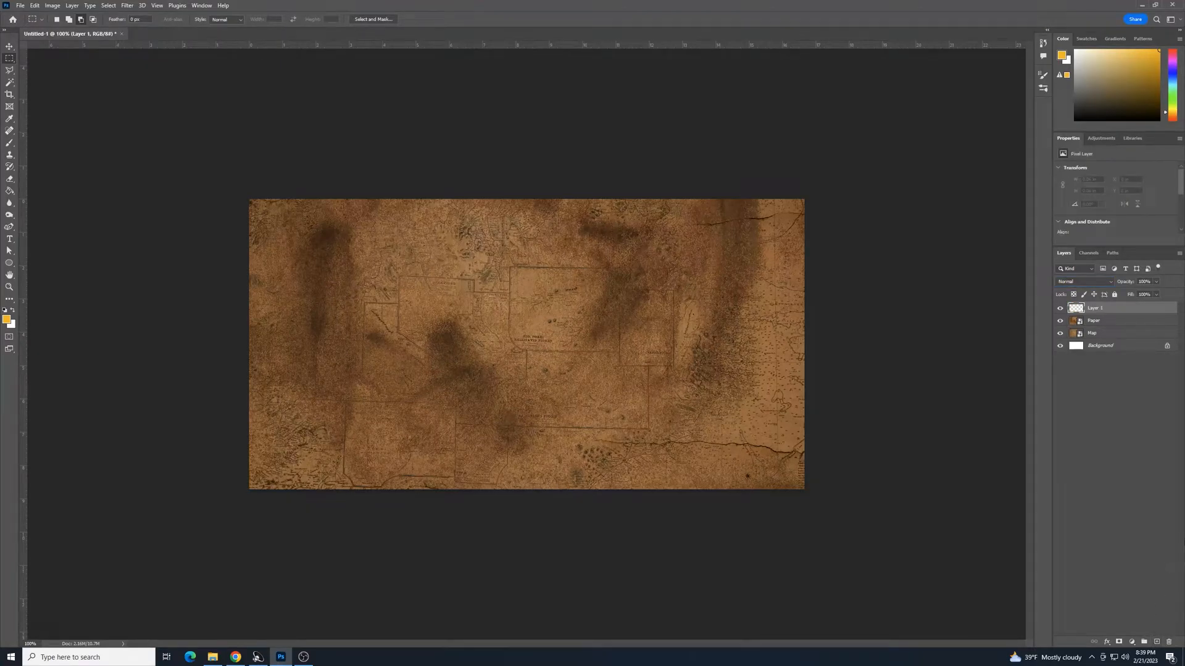
pyautogui.click(10, 239)
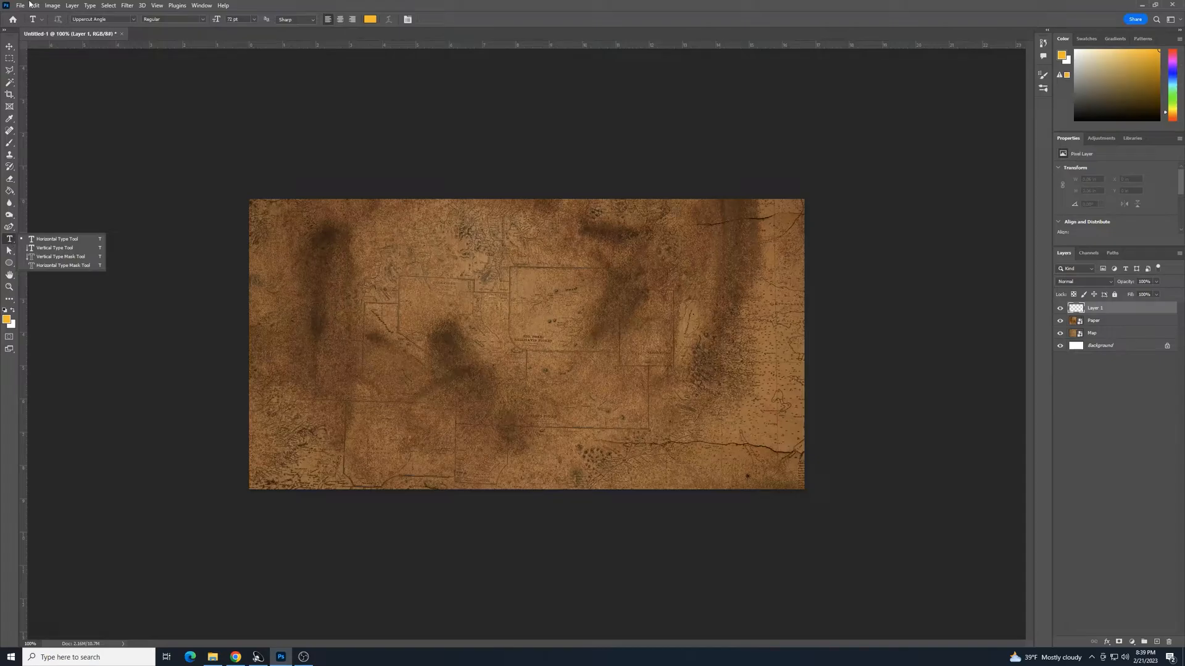
pyautogui.click(134, 23)
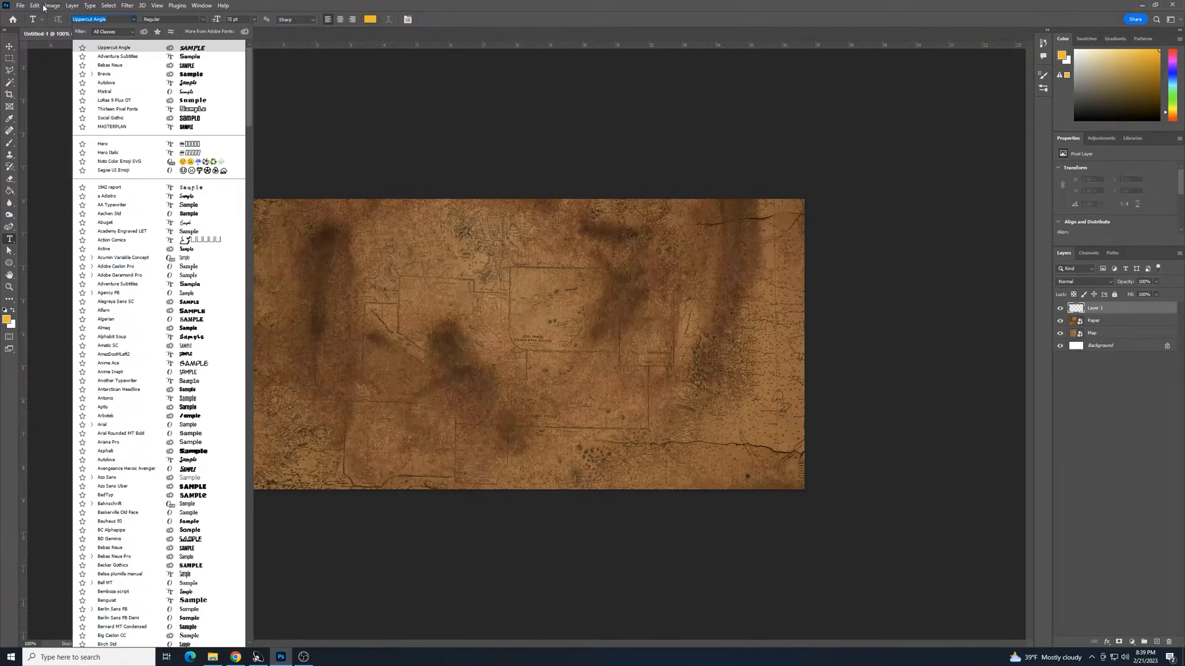
pyautogui.write('adventure Subtitles')
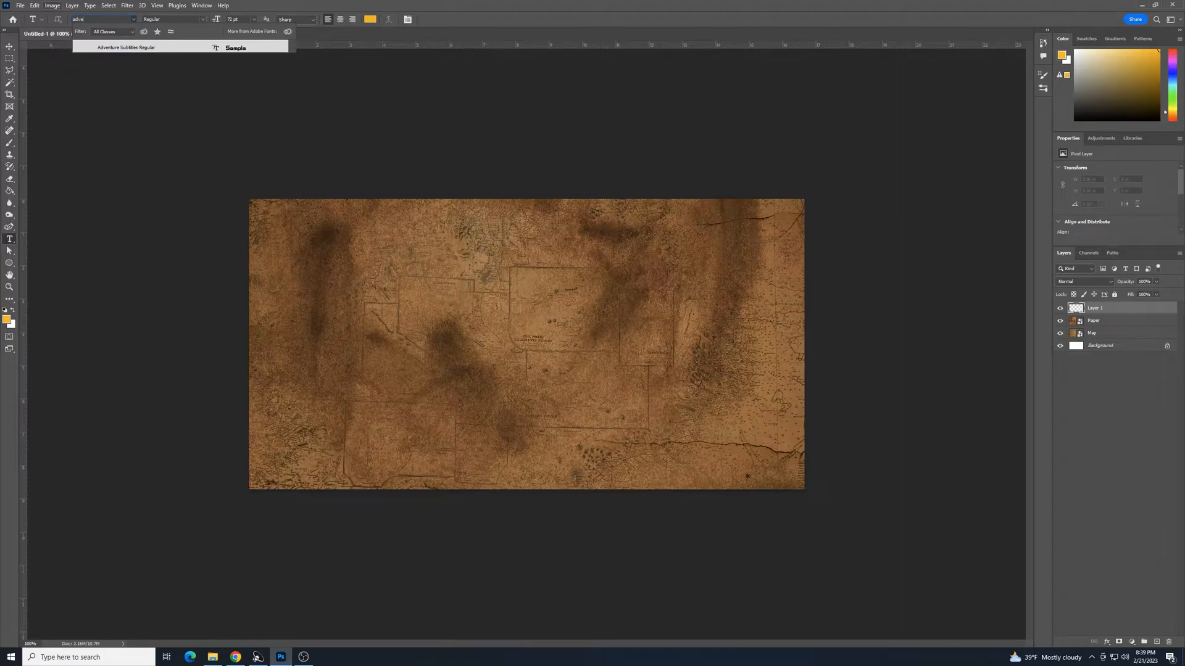
pyautogui.click(140, 48)
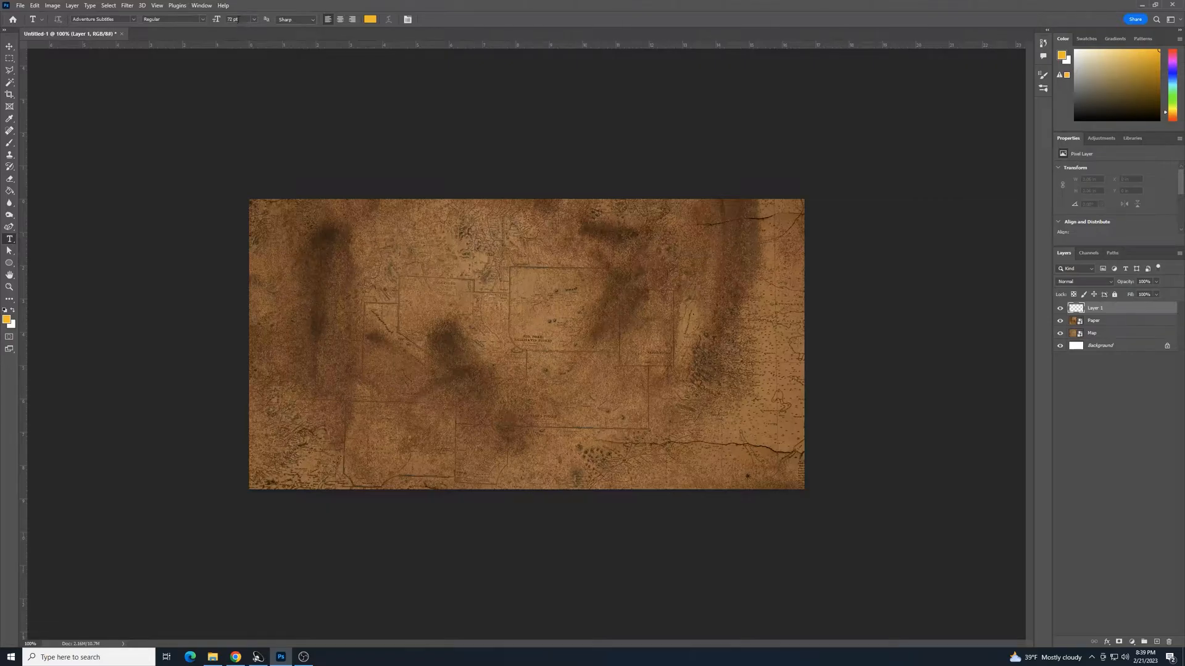
# - Set the text size to 36 pt with centered alignment and accept #feb300 as the text color
pyautogui.click(239, 19)
pyautogui.write('36')
pyautogui.click(340, 19)
pyautogui.click(368, 20)
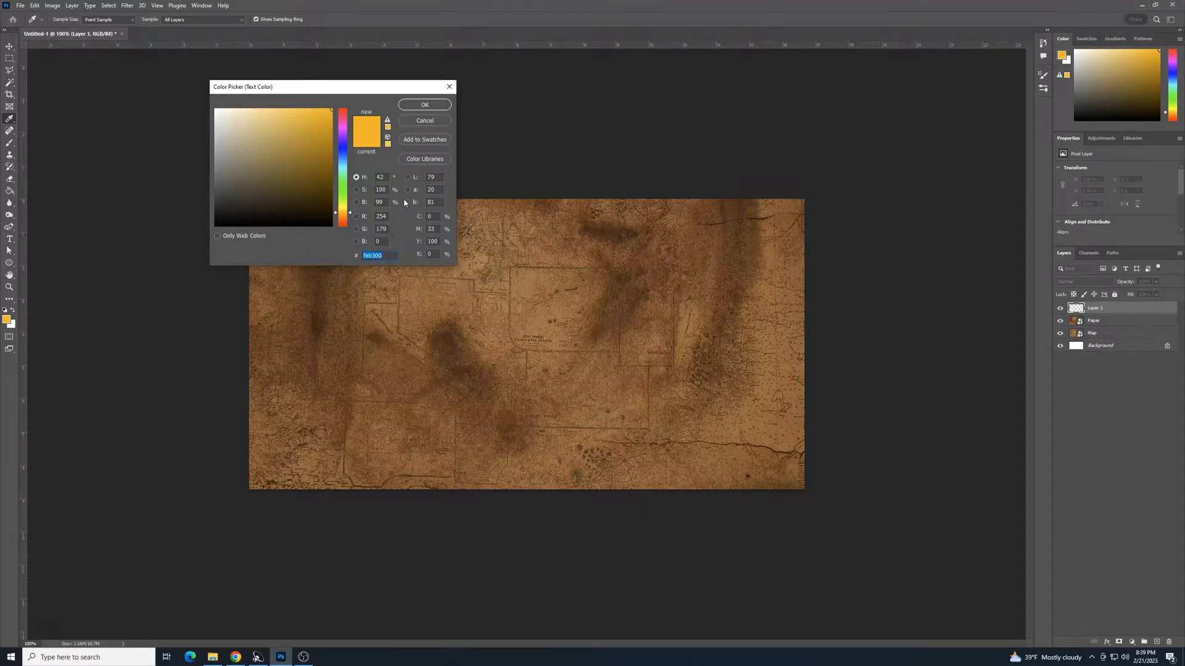
pyautogui.click(428, 106)
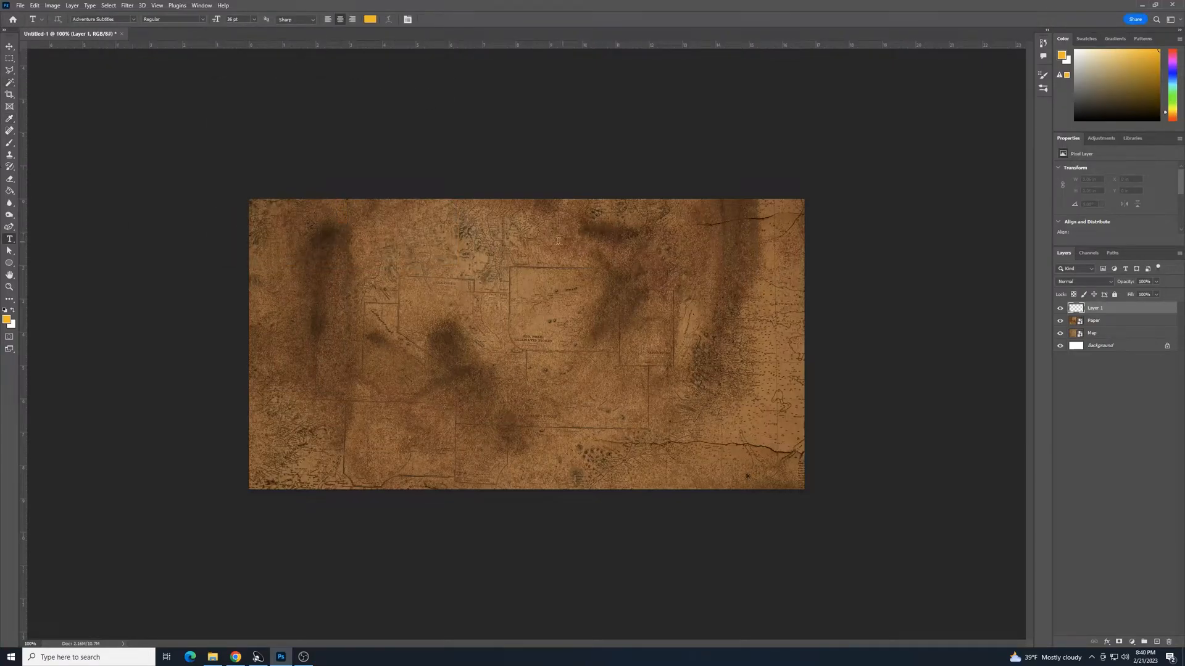
# - Add the text line "PACK YOUR BAGS FOR YOUR NEXT" and center it horizontally near the canvas's upper edge
pyautogui.click(518, 229)
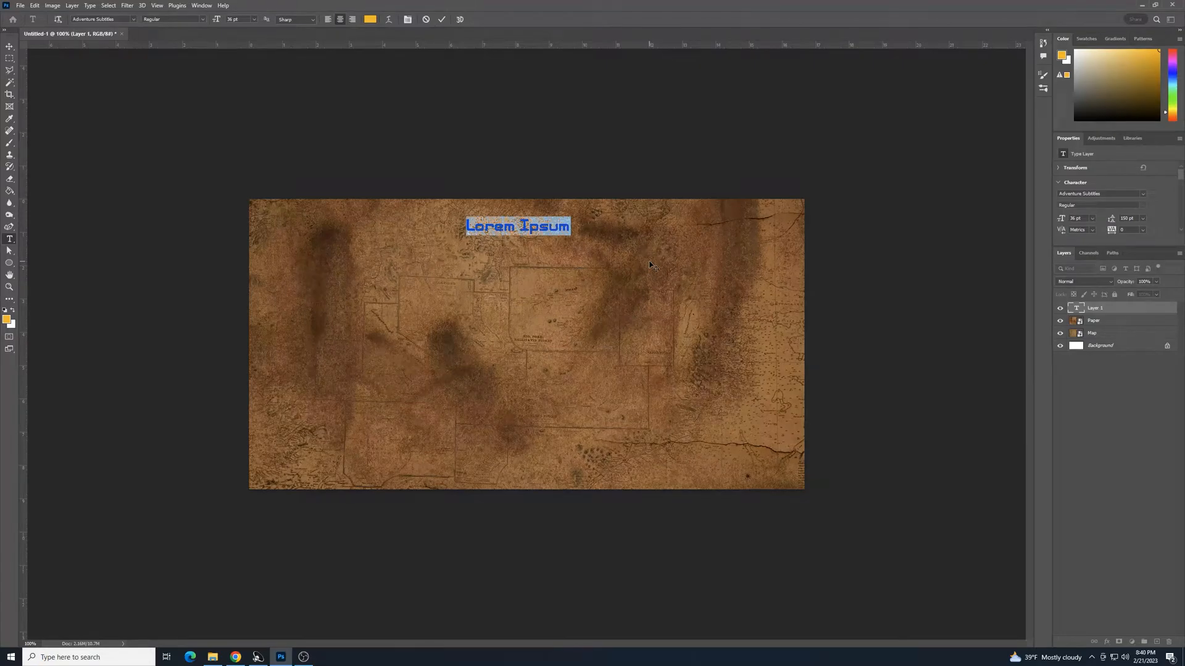
pyautogui.write('PACK YOUR BAGS FOR YOU')
pyautogui.press('BackSpace')
pyautogui.write('R NEXT')
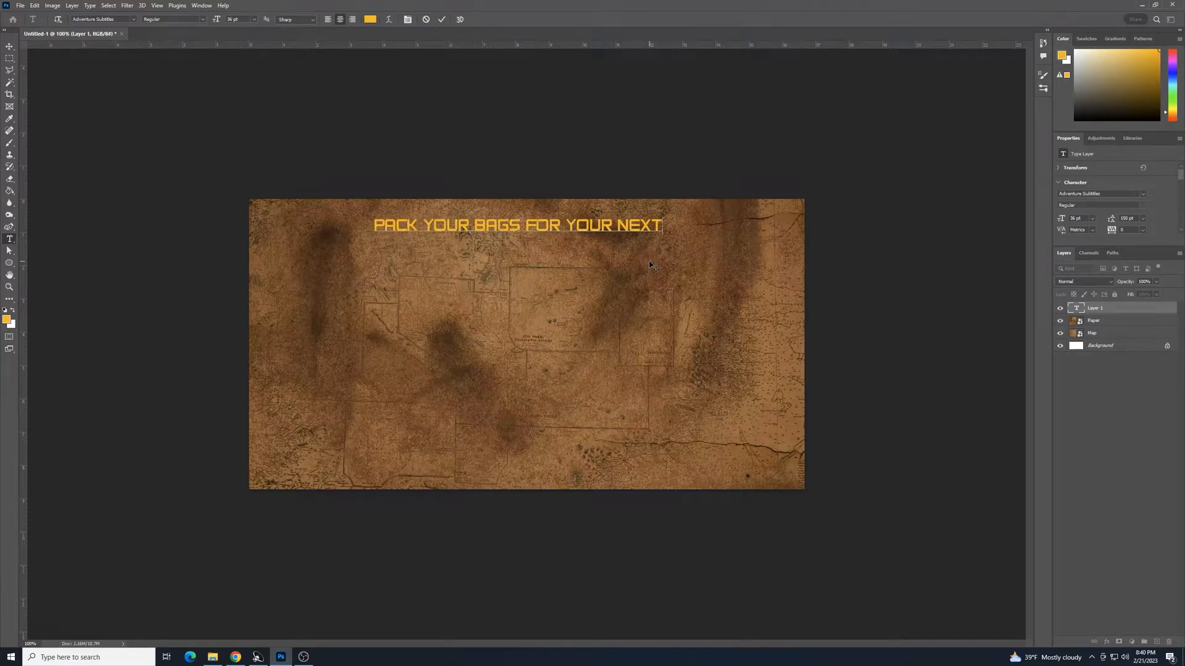
pyautogui.click(8, 47)
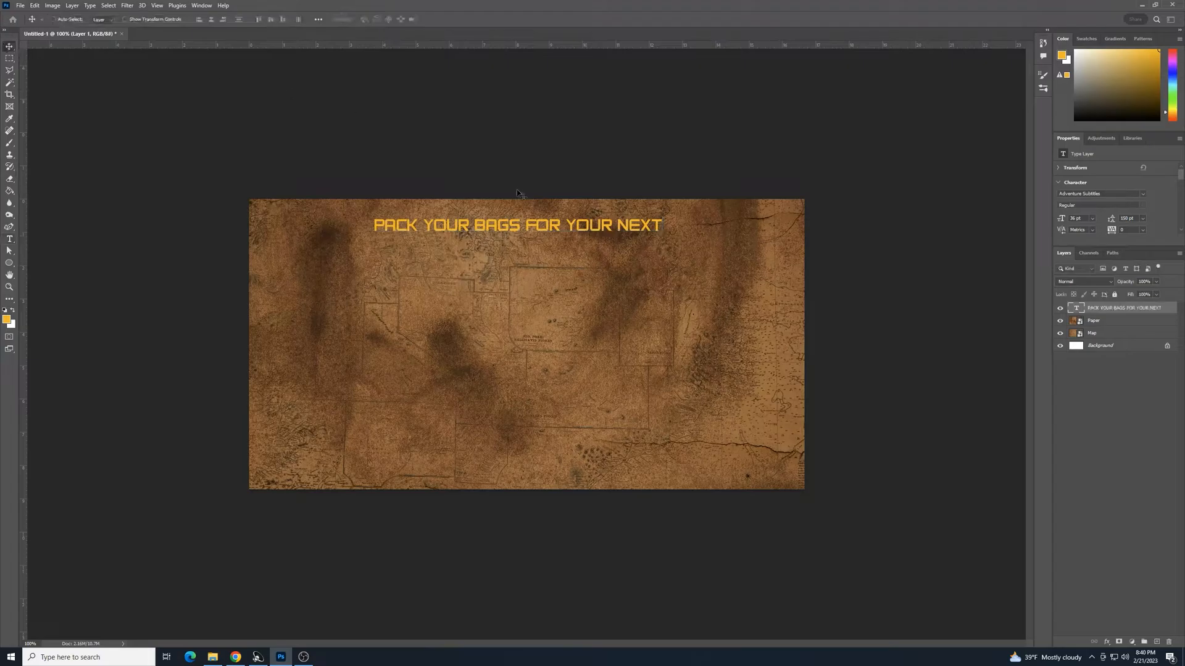
pyautogui.moveTo(544, 229); pyautogui.dragTo(550, 238)
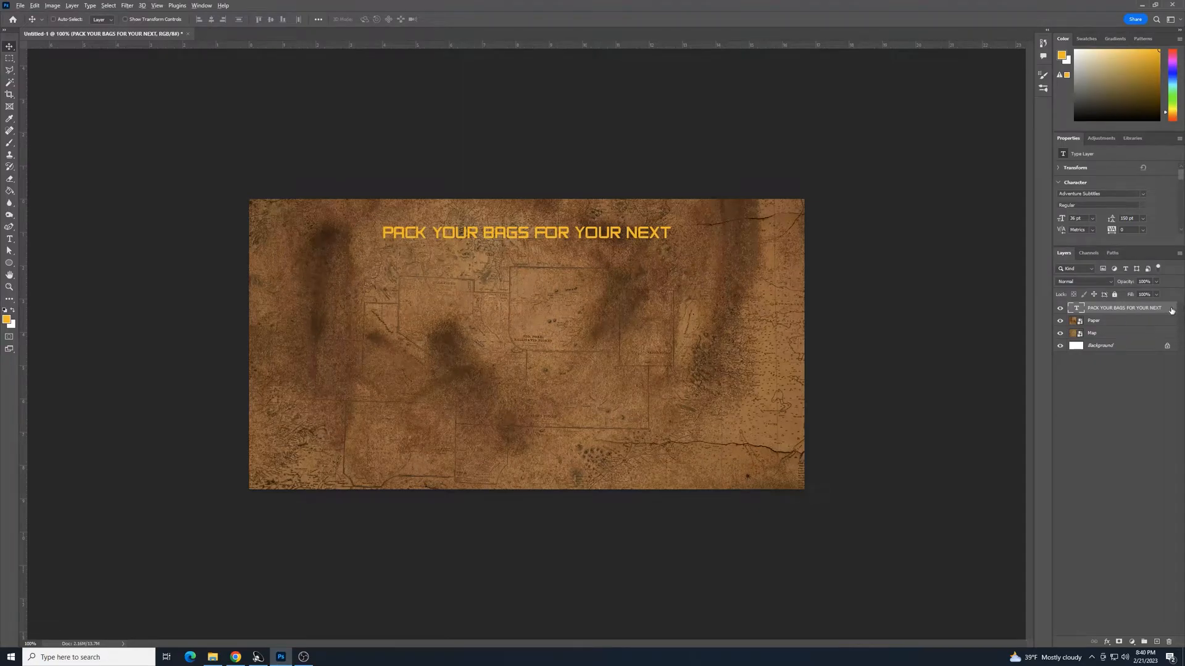
# - Duplicate the "PACK YOUR BAGS FOR YOUR NEXT" text layer directly beneath the original
pyautogui.moveTo(1171, 310); pyautogui.dragTo(1168, 316)
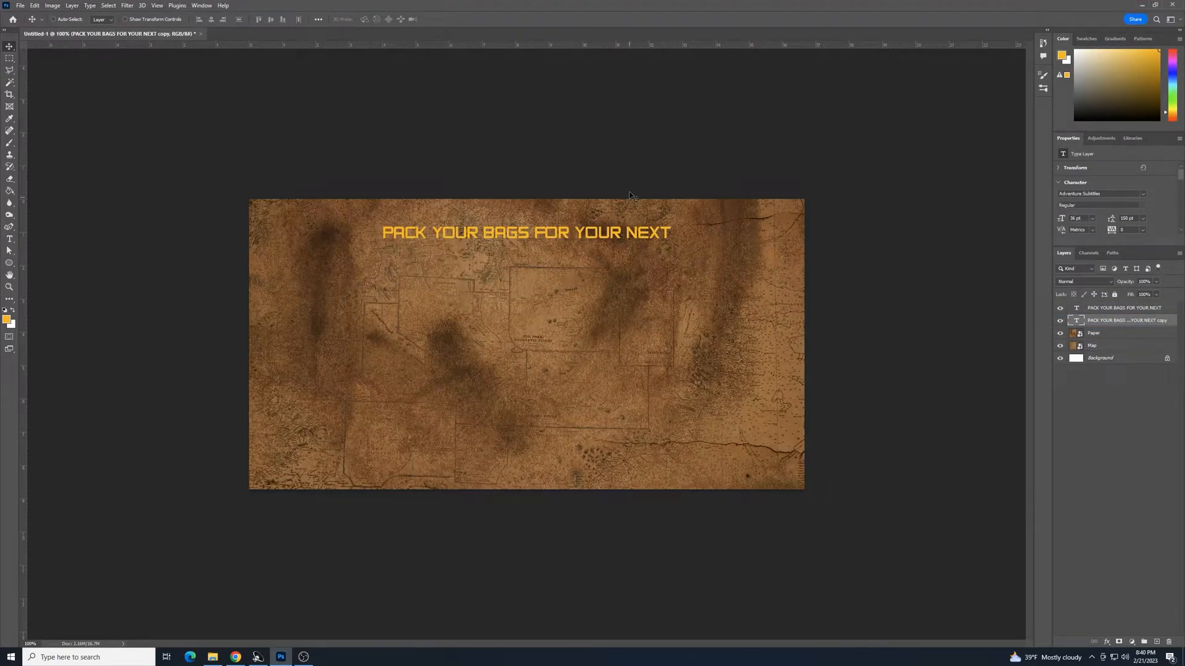
# - Move the duplicated text line near the canvas's lower edge and change its text to "YOUR JOURNEY AWAITS!"
pyautogui.moveTo(551, 235); pyautogui.dragTo(605, 449)
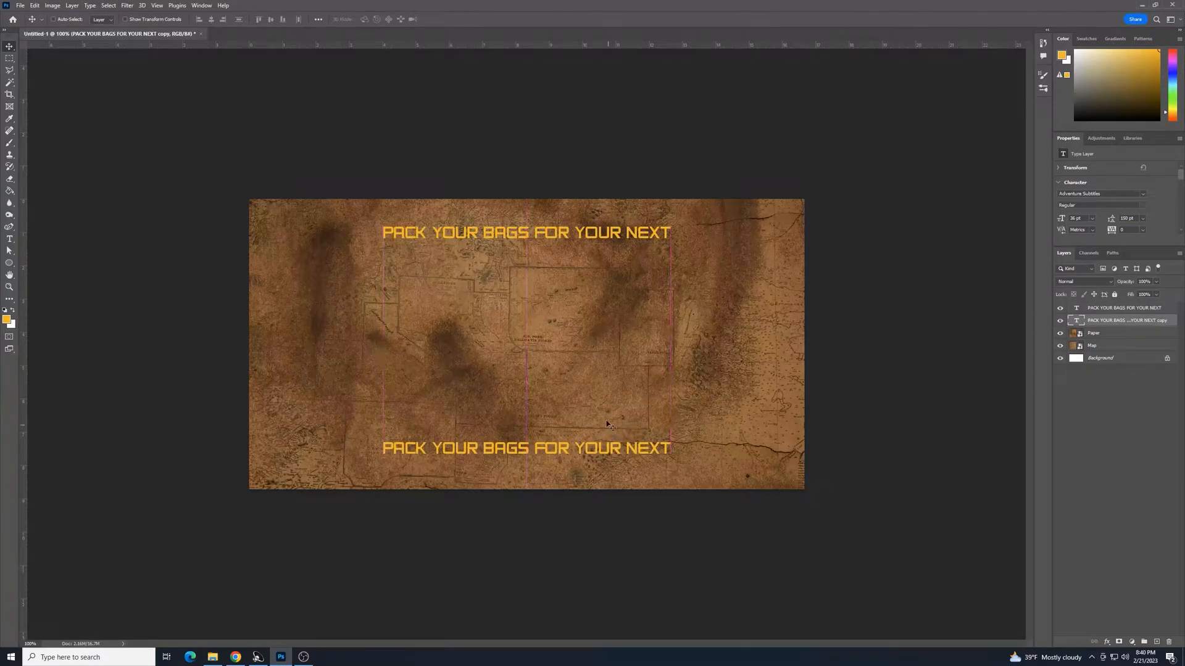
pyautogui.click(517, 450)
pyautogui.moveTo(669, 447); pyautogui.dragTo(382, 449)
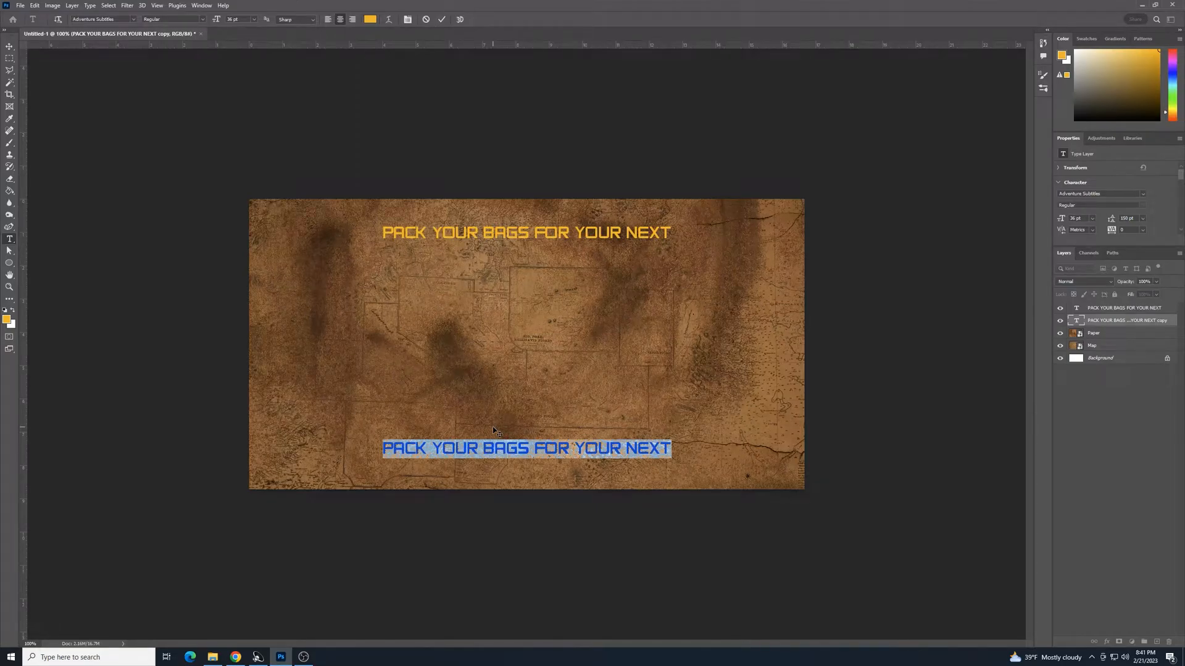
pyautogui.write('YOUR JOUR')
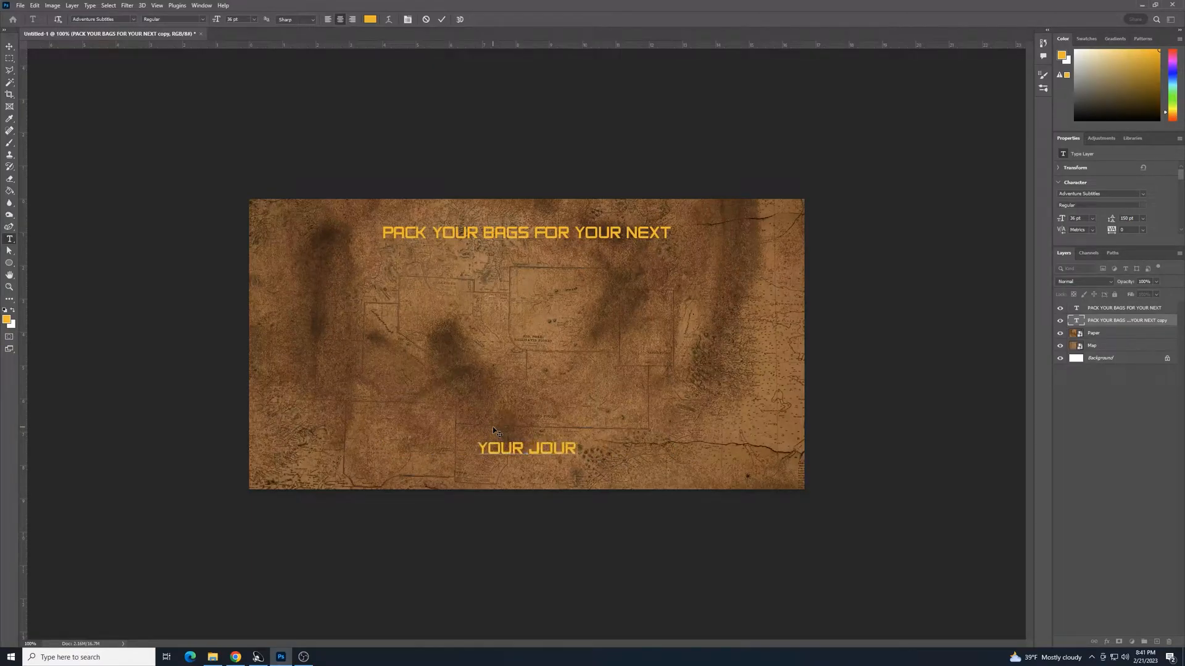
pyautogui.write('NEY AWAITS!')
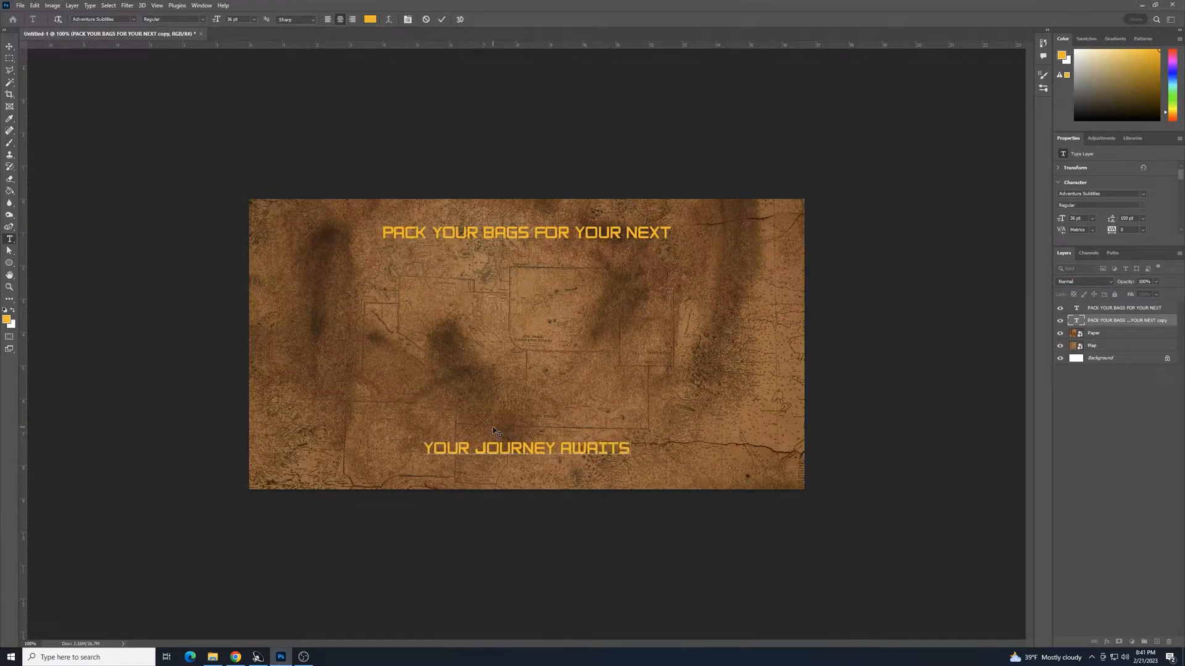
pyautogui.hotkey('ctrl', 'Return')
# - Center the "YOUR JOURNEY AWAITS!" line horizontally on the canvas and nudge it slightly down
pyautogui.click(10, 46)
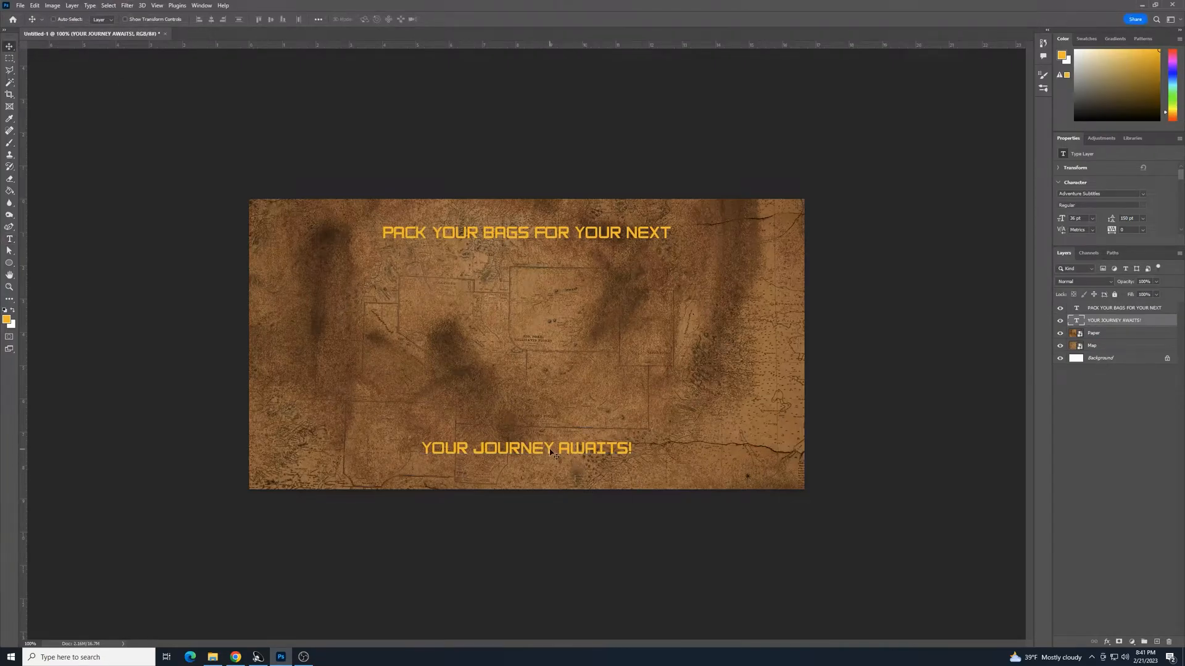
pyautogui.moveTo(548, 452); pyautogui.dragTo(551, 452)
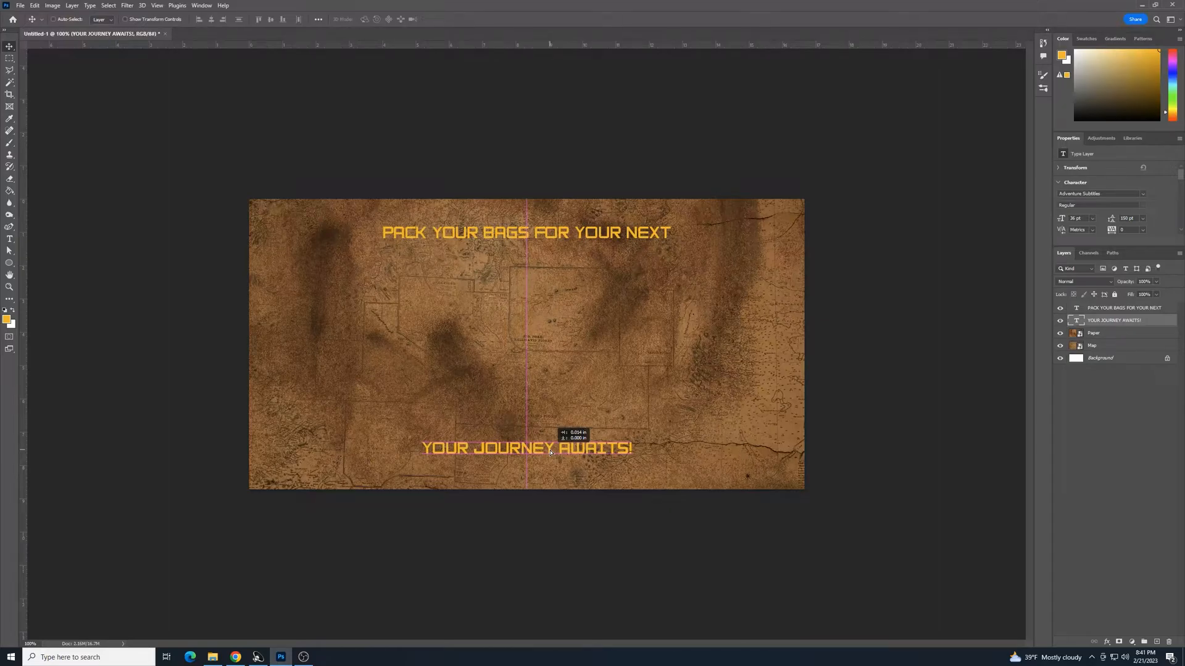
pyautogui.moveTo(551, 452); pyautogui.dragTo(551, 453)
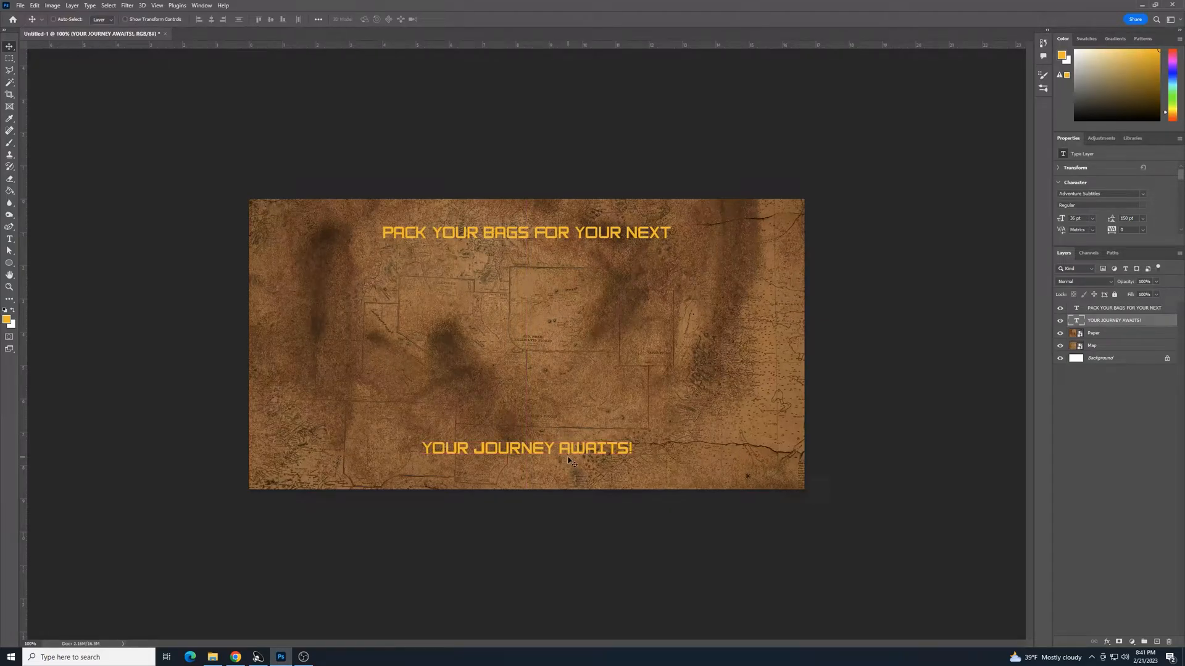
pyautogui.press('Down')
pyautogui.press('Down')
pyautogui.press('Down')
pyautogui.press('Down')
pyautogui.press('Down')
pyautogui.press('Down')
pyautogui.press('Down')
pyautogui.press('Down')
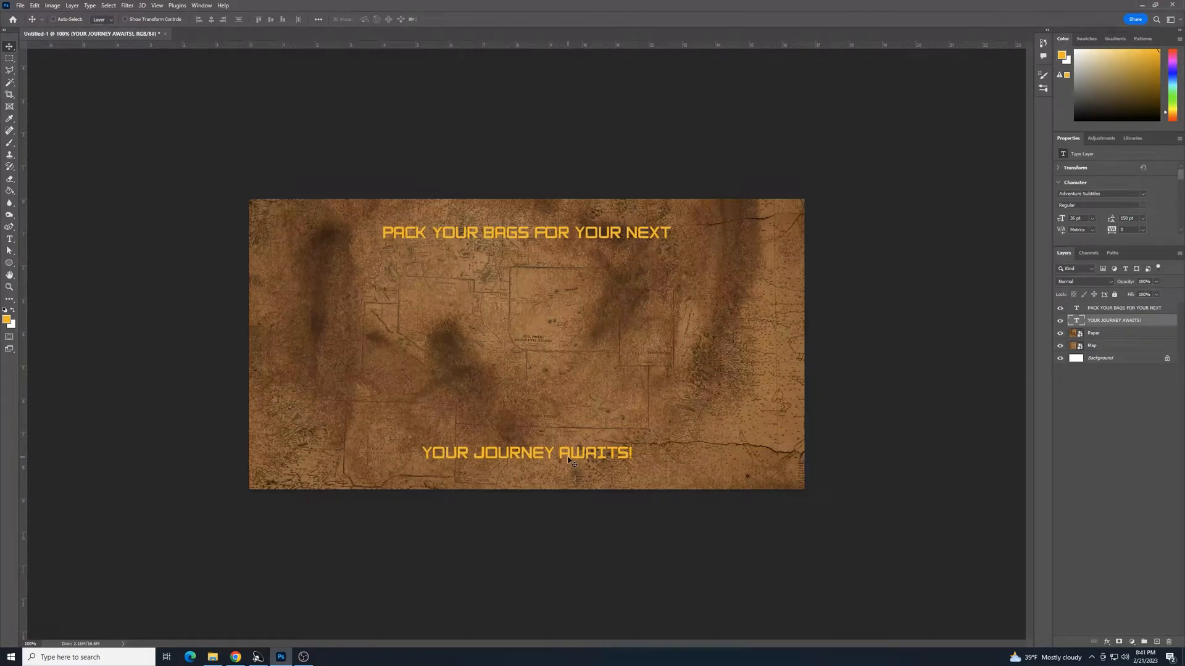
# - Add a new layer above "PACK YOUR BAGS FOR YOUR NEXT" and set the Type tool to Uppercut Angle Regular at 150 pt
pyautogui.click(1107, 308)
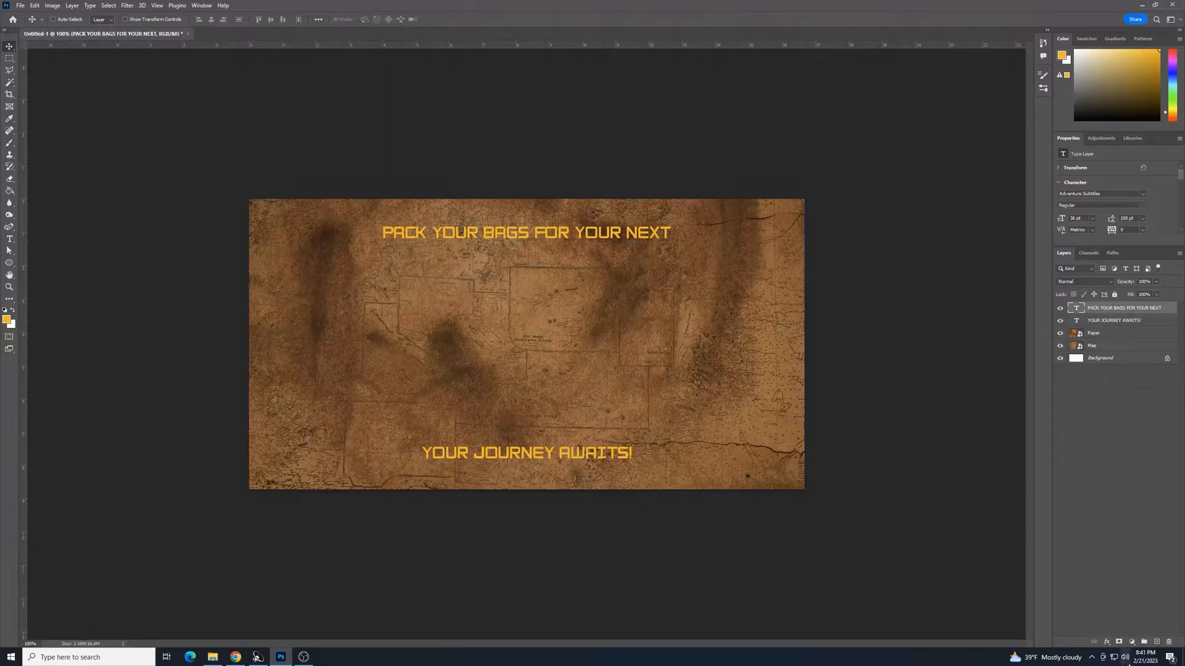
pyautogui.click(1157, 643)
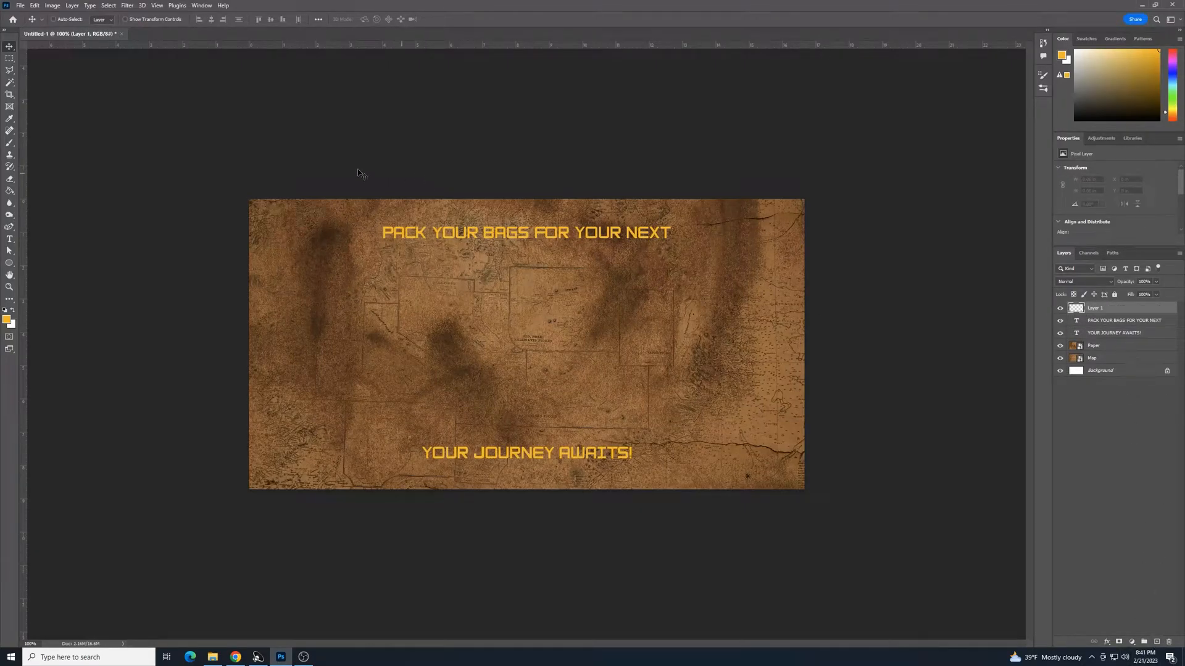
pyautogui.click(12, 240)
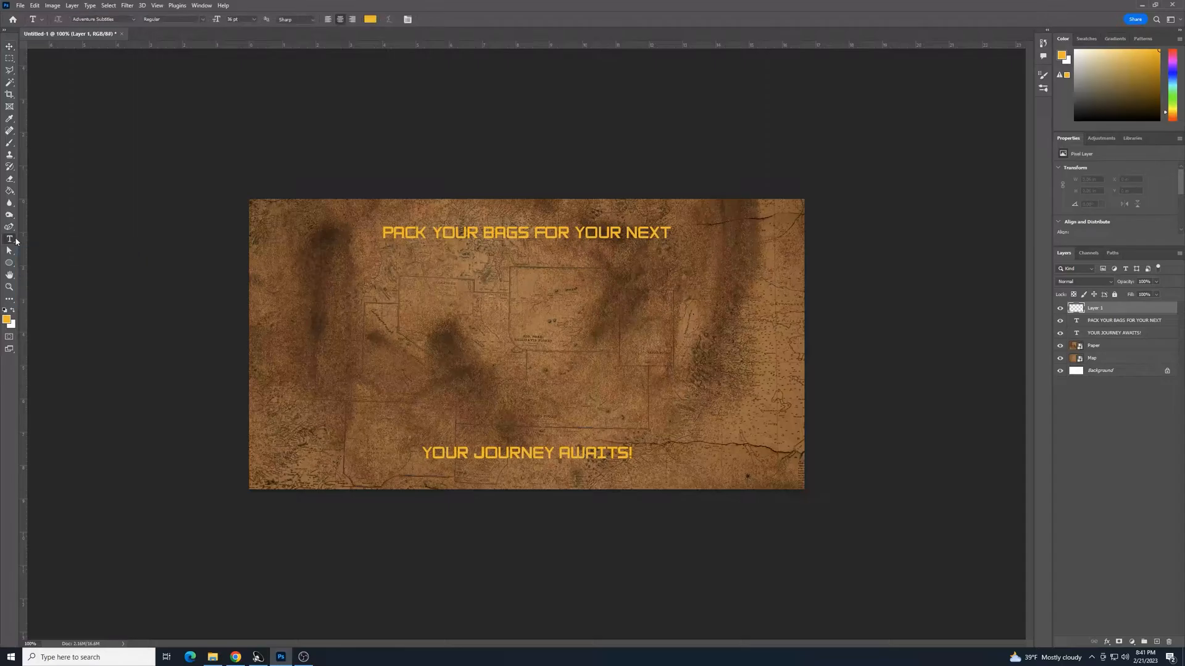
pyautogui.click(133, 19)
pyautogui.write('UPPER')
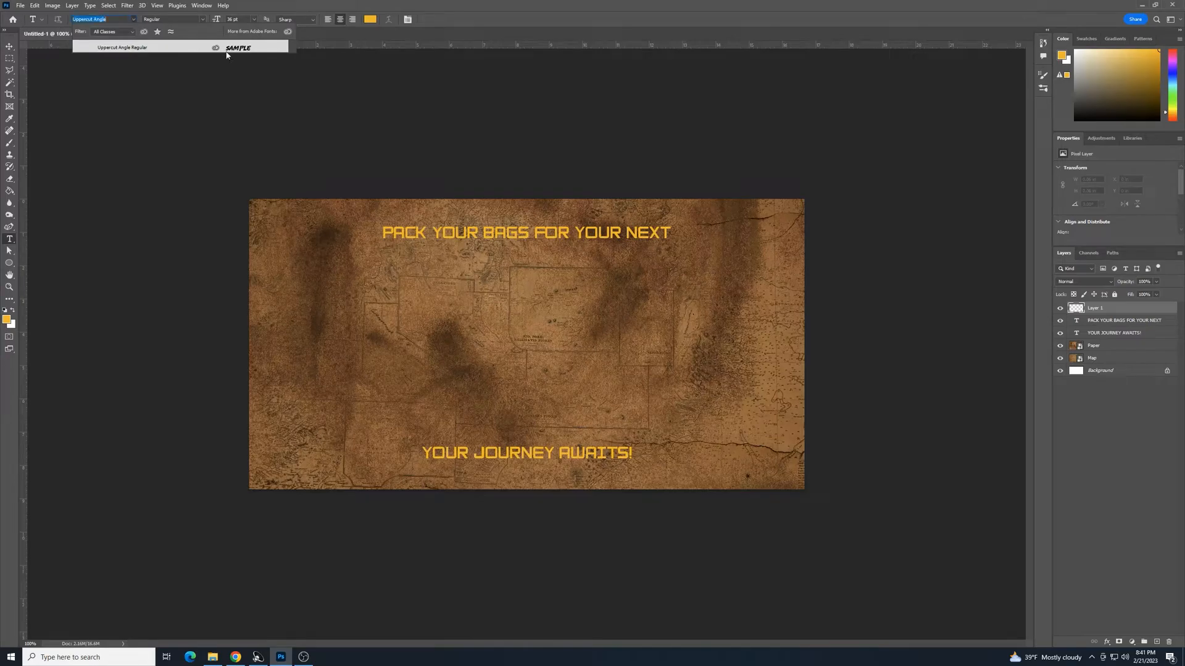
pyautogui.click(134, 49)
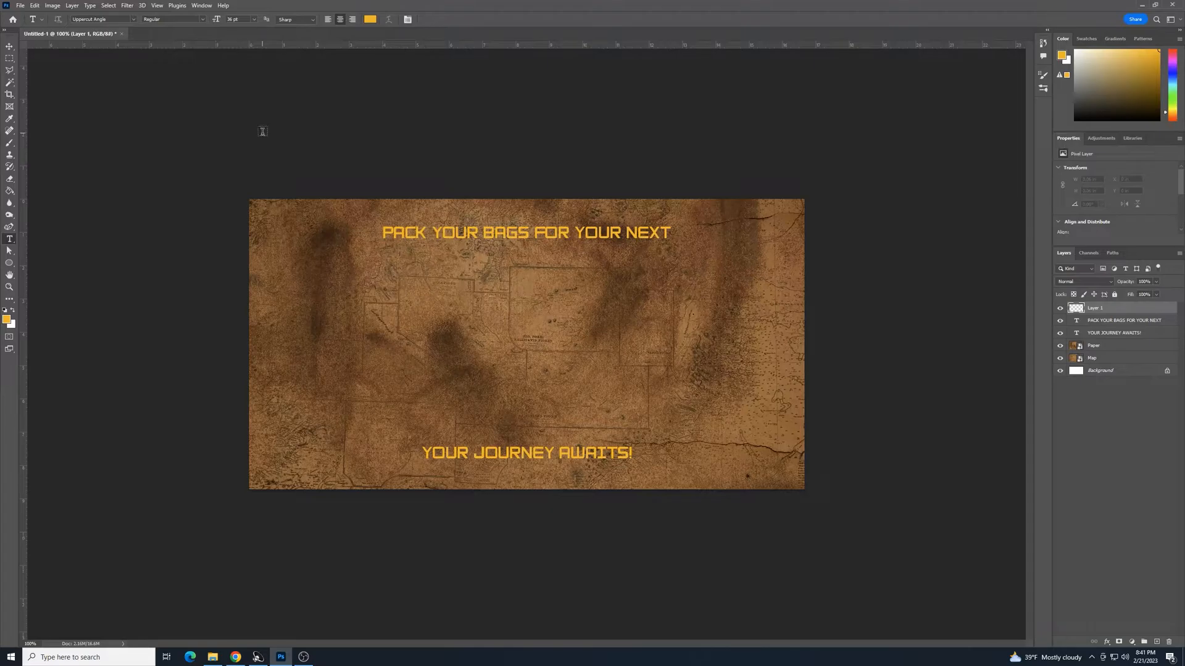
pyautogui.click(253, 20)
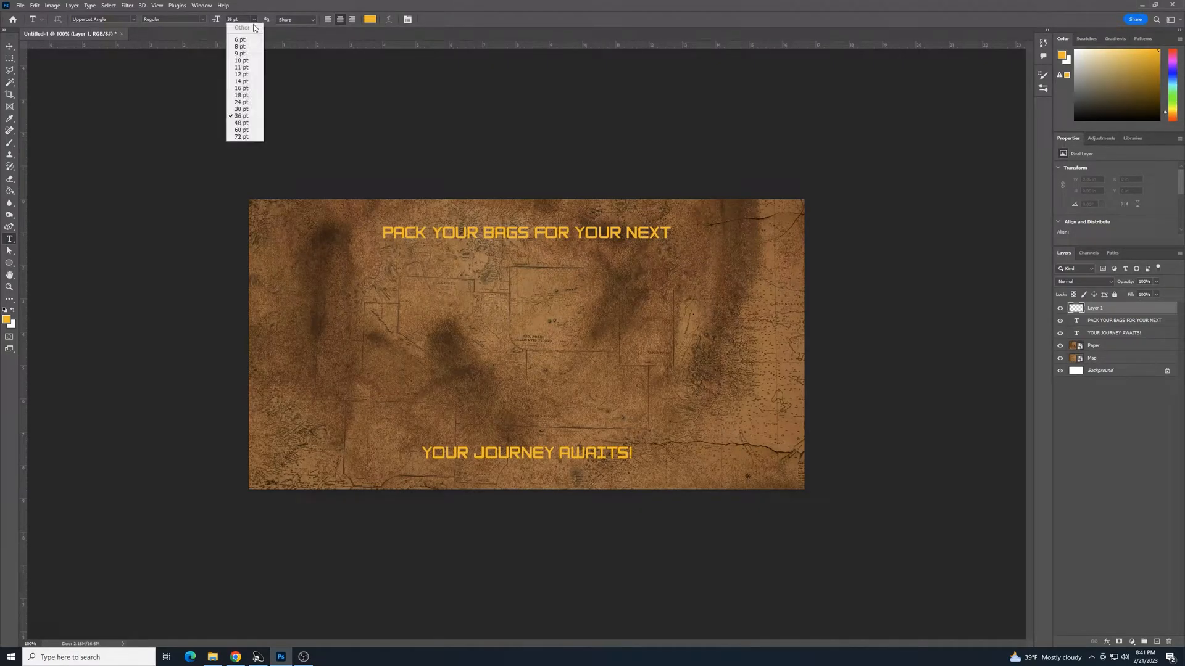
pyautogui.click(243, 20)
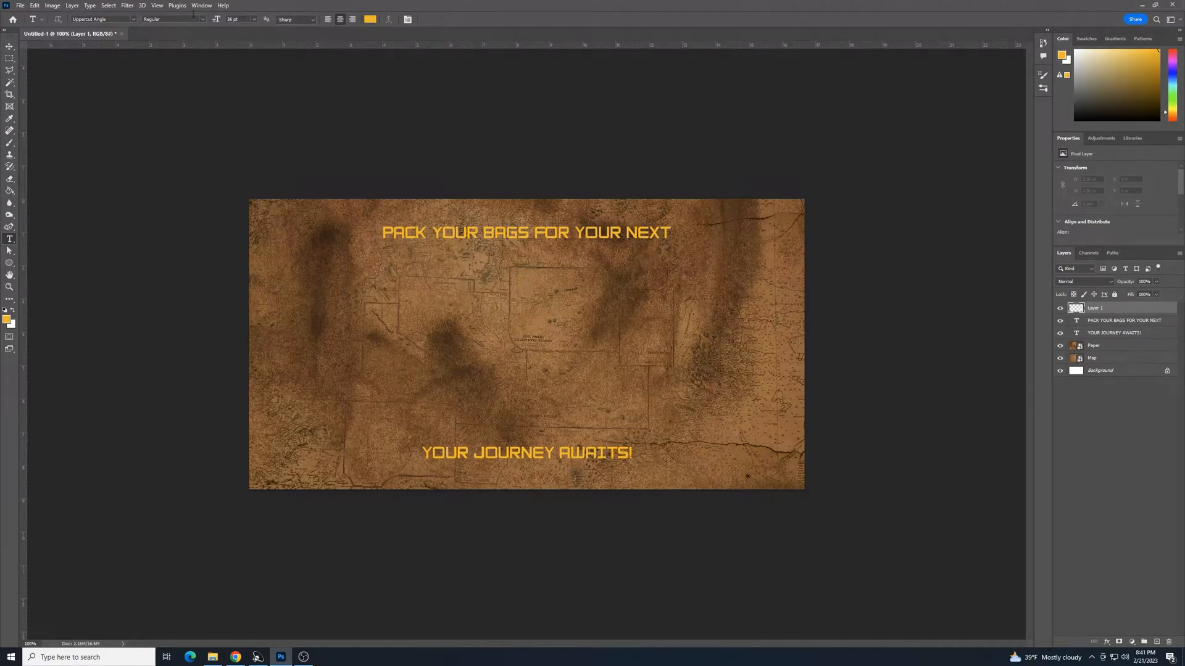
pyautogui.click(241, 19)
pyautogui.write('150')
# - Add the title "ADVENTURE" beneath the upper text line and nudge it slightly down
pyautogui.click(530, 277)
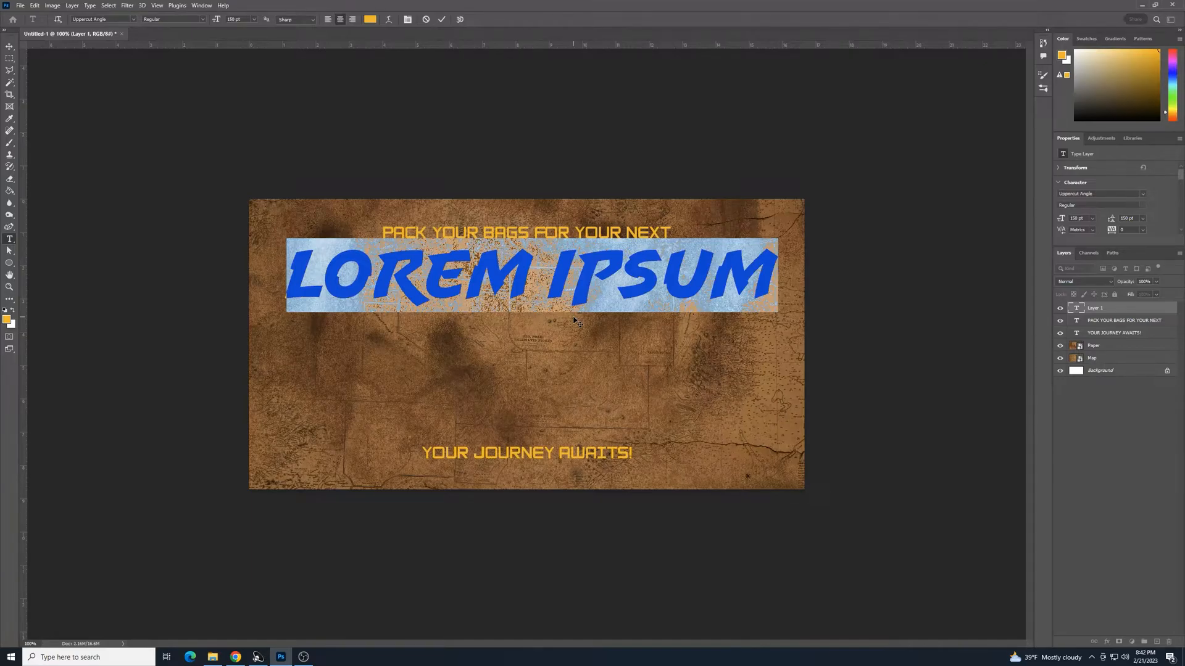
pyautogui.write('AD')
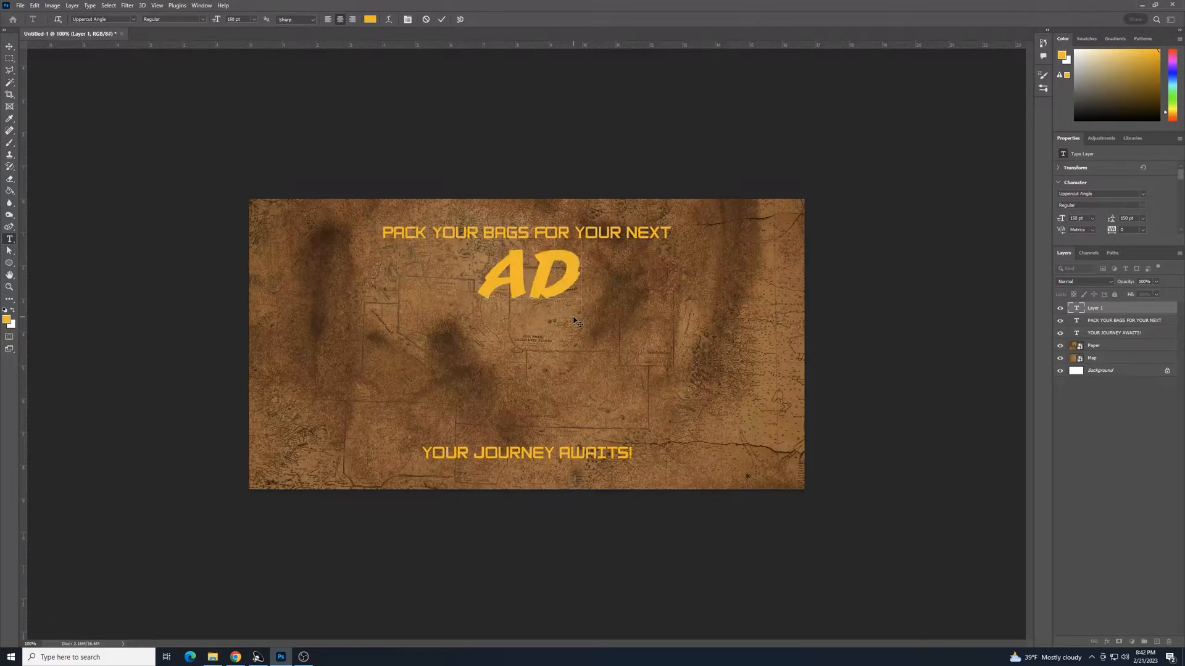
pyautogui.press('BackSpace')
pyautogui.write('DVENTURE')
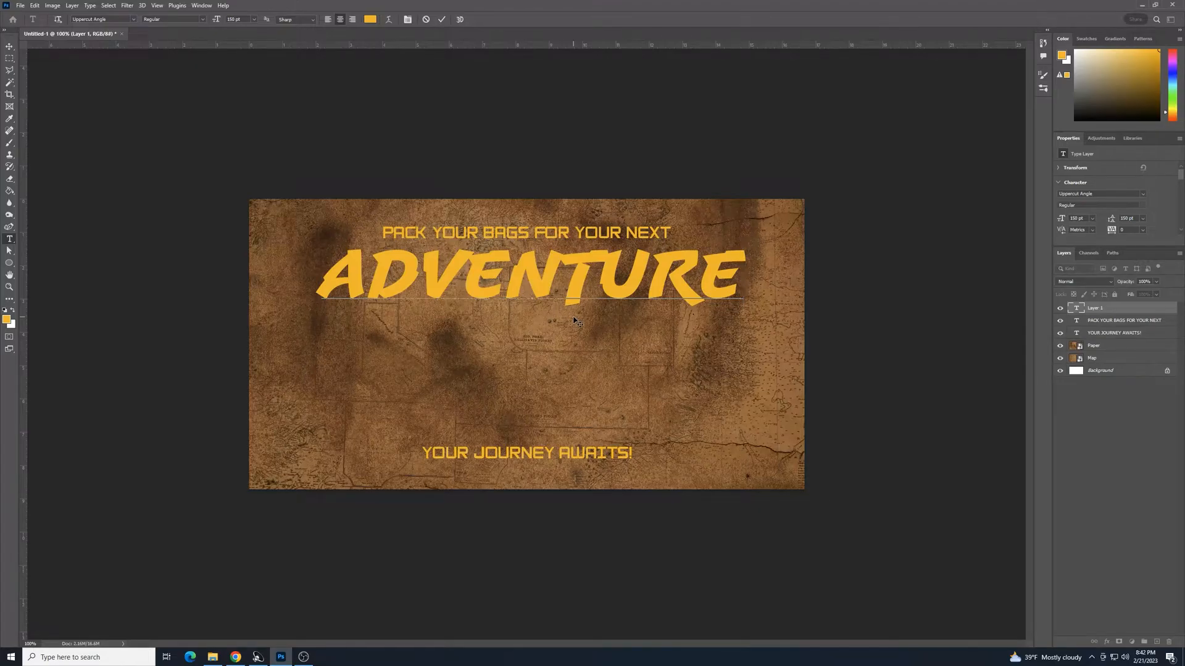
pyautogui.press('Escape')
pyautogui.press('v')
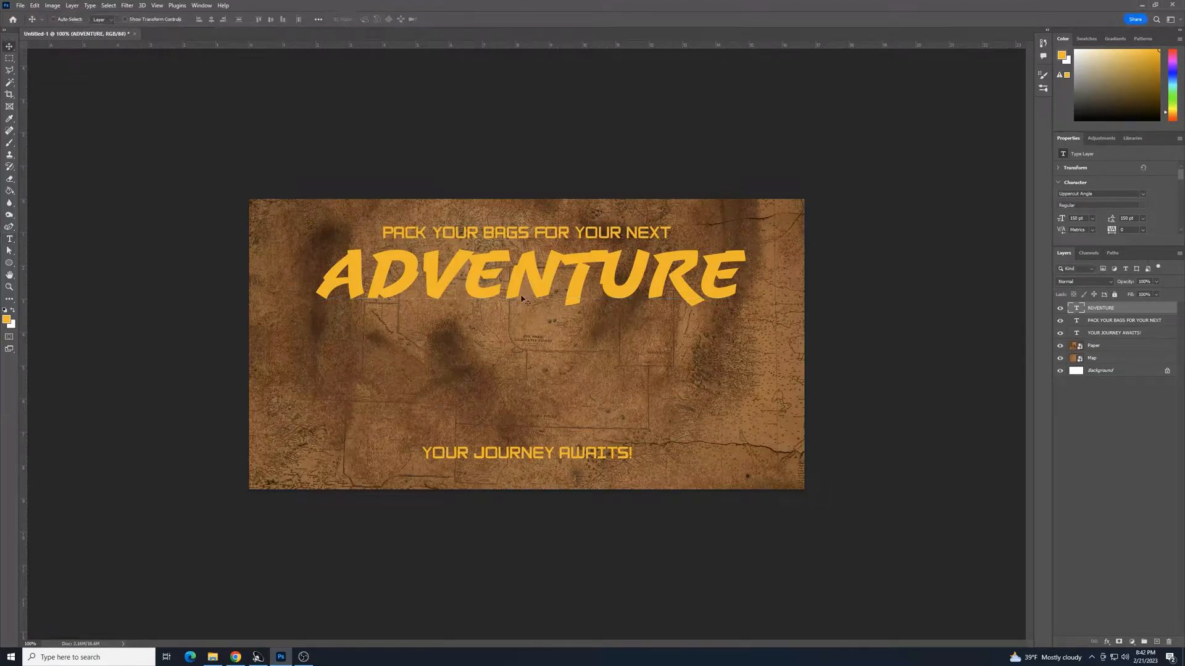
pyautogui.hotkey('shift', 'Down')
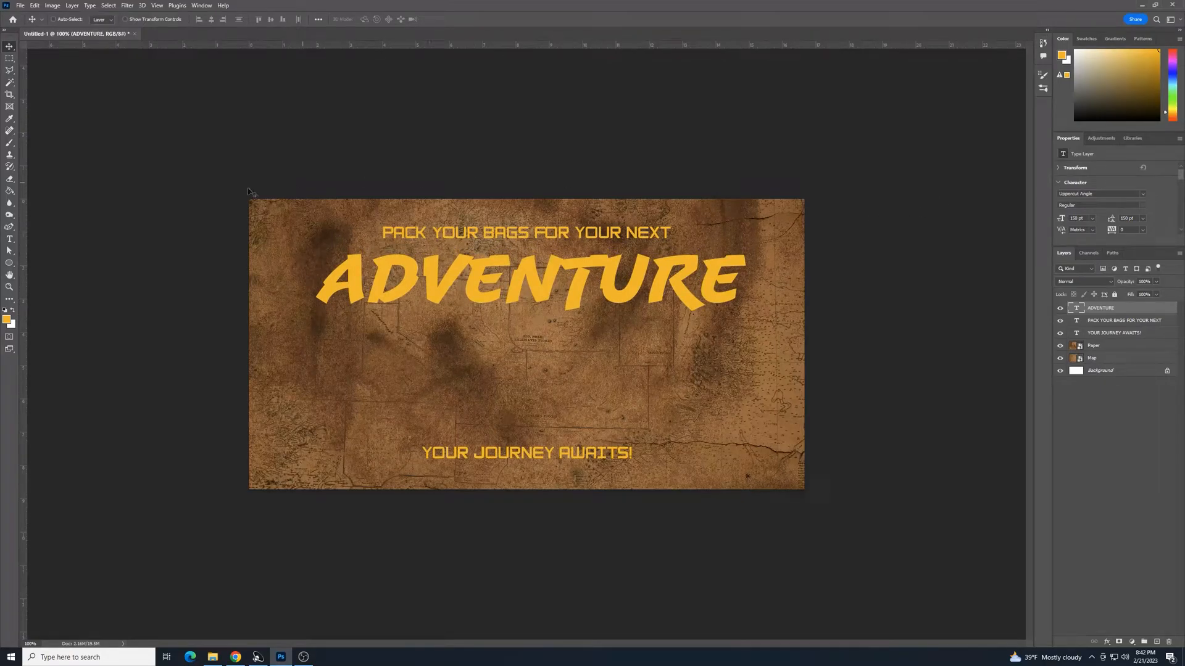
# - Warp the "ADVENTURE" text with the horizontal Arch style, a bend of +10% and a horizontal distortion of -50%
pyautogui.click(9, 238)
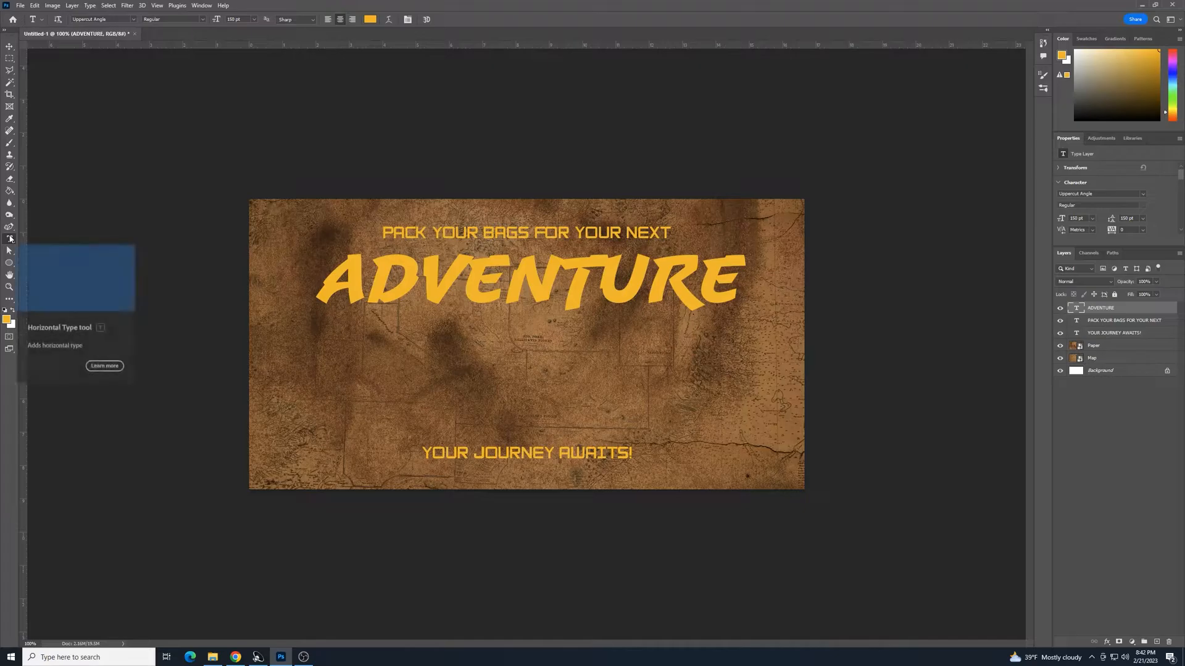
pyautogui.click(701, 285)
pyautogui.moveTo(744, 284); pyautogui.dragTo(455, 245)
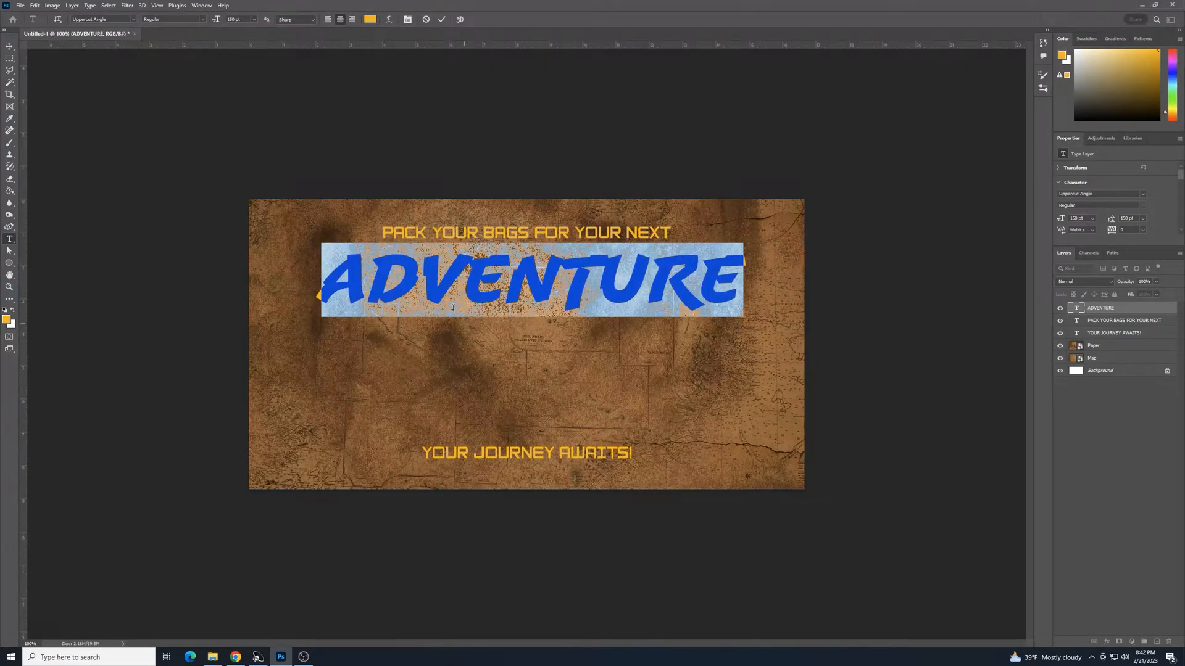
pyautogui.click(389, 20)
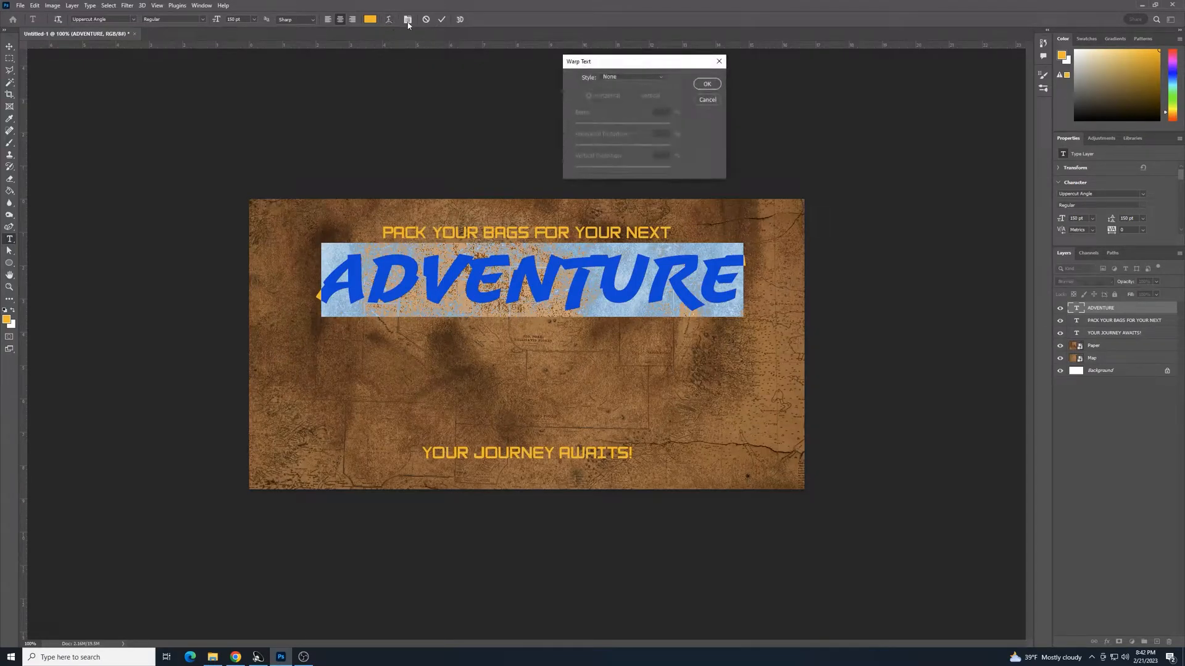
pyautogui.click(636, 78)
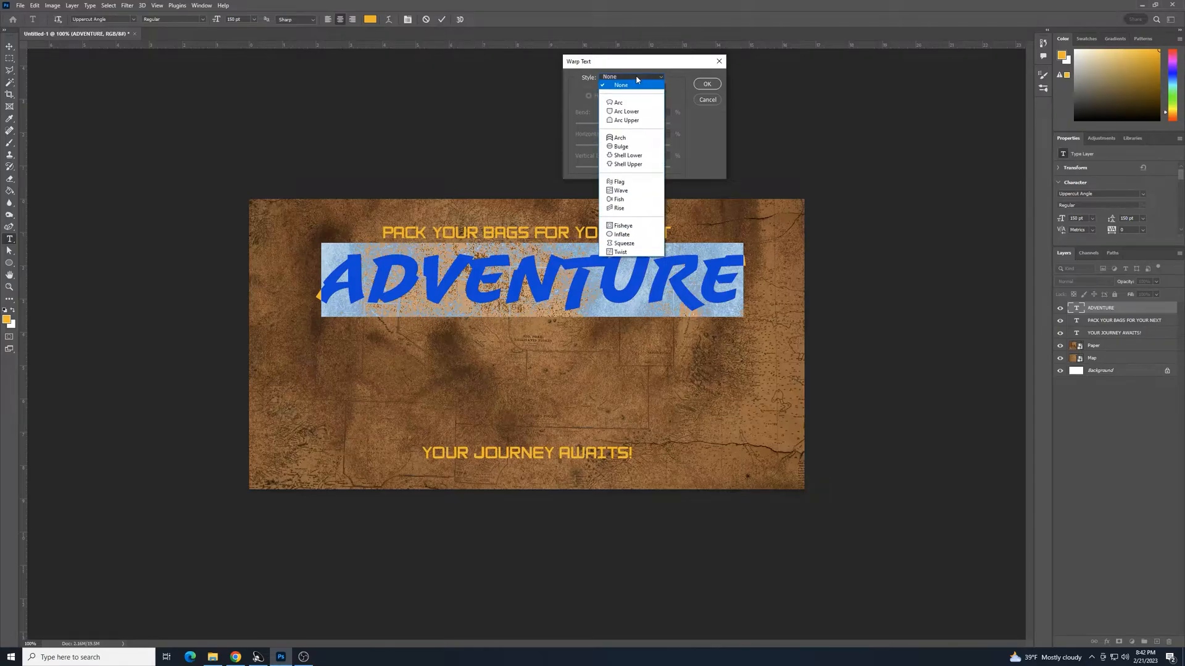
pyautogui.click(633, 137)
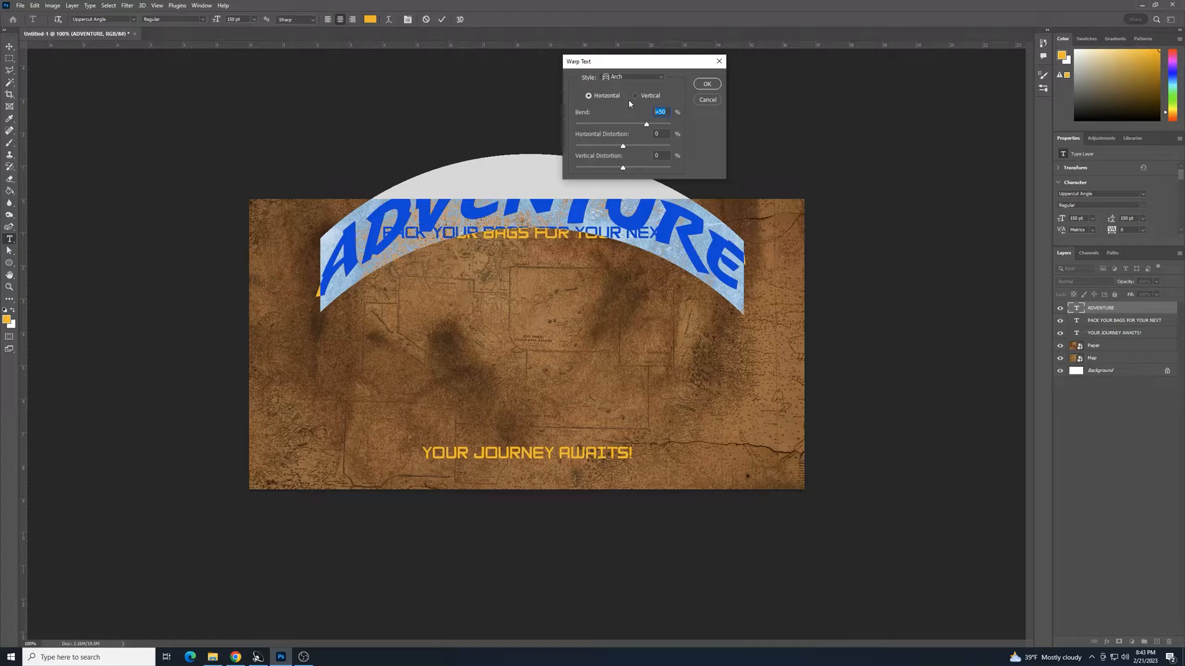
pyautogui.write('10')
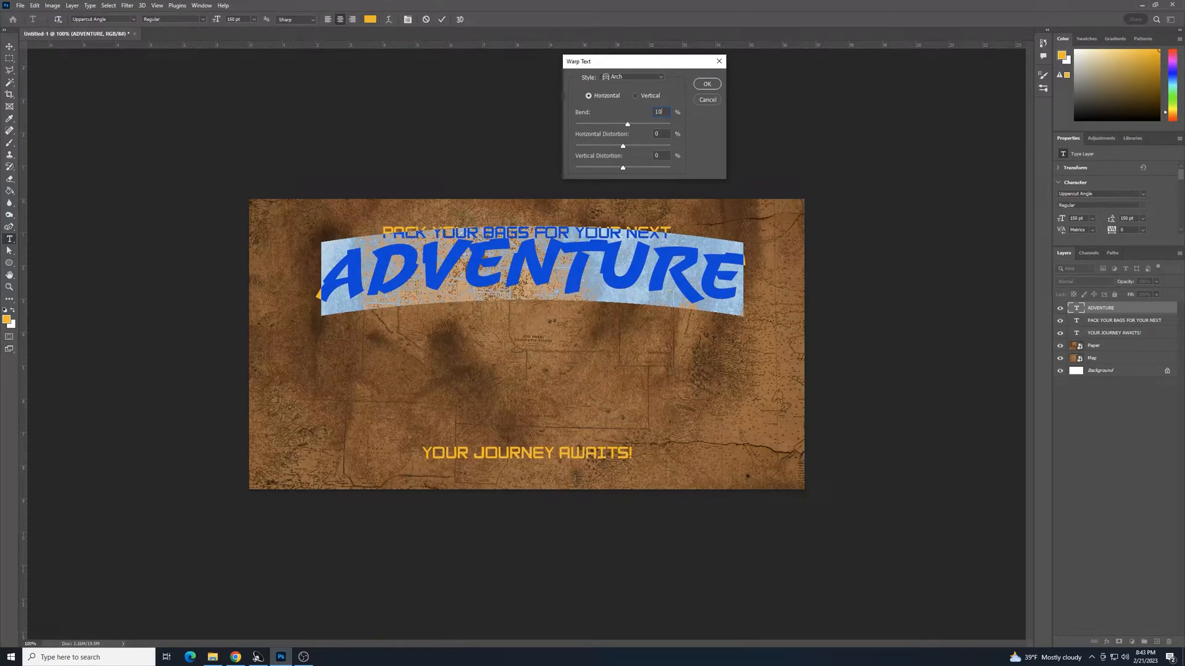
pyautogui.press('Tab')
pyautogui.write('-50')
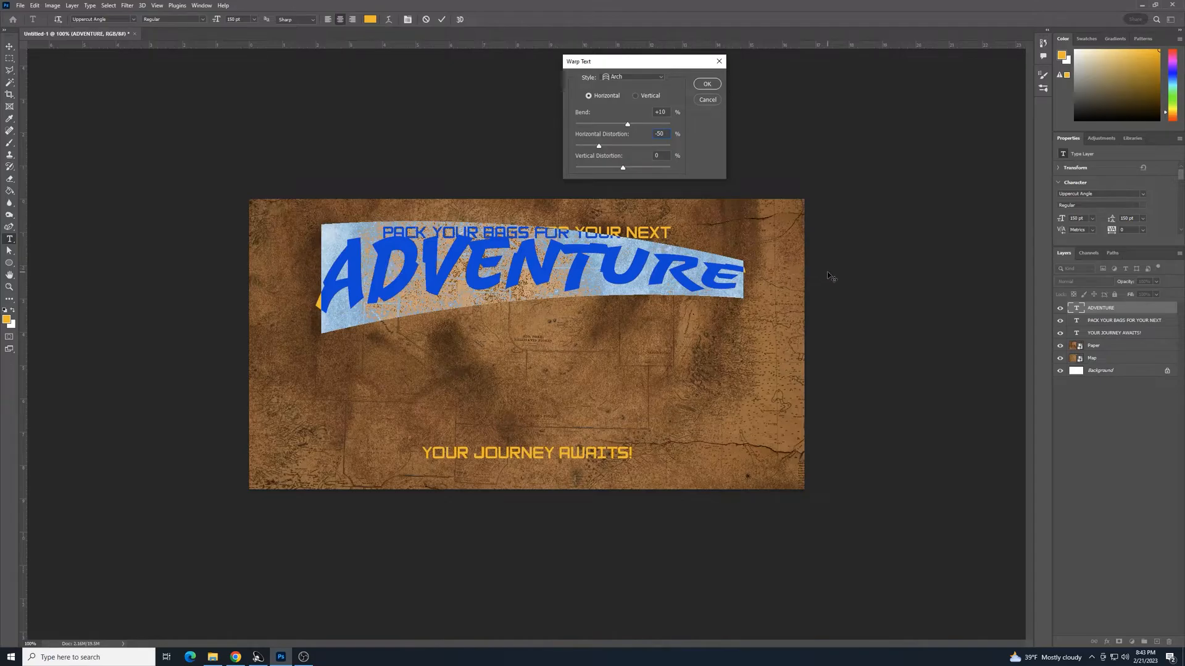
pyautogui.click(706, 85)
# - Skew the "ADVENTURE" title vertically by about -3.9° so its left side drops, and nudge it slightly up and left
pyautogui.click(9, 46)
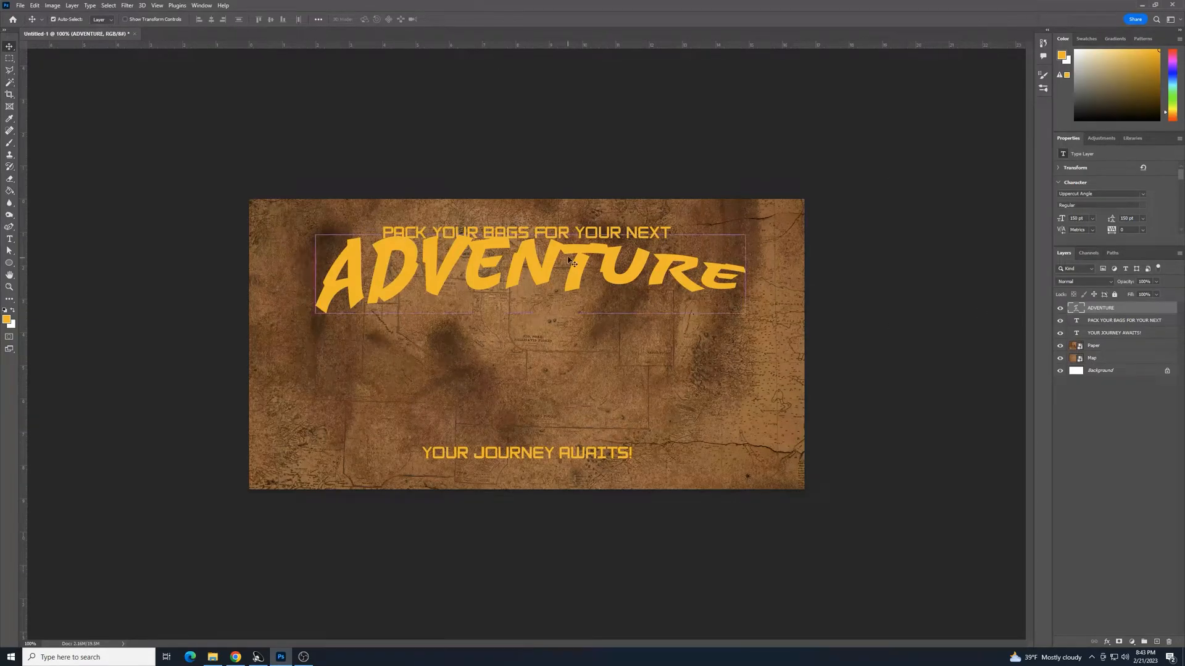
pyautogui.hotkey('ctrl', 't')
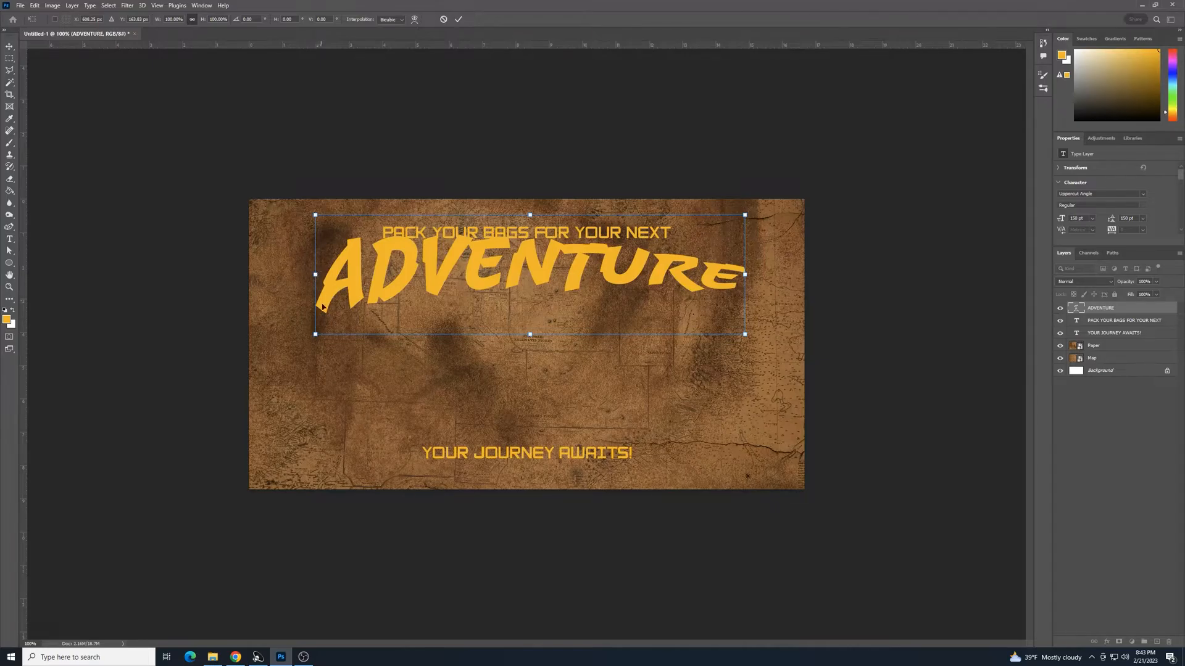
pyautogui.moveTo(316, 275); pyautogui.dragTo(330, 309)
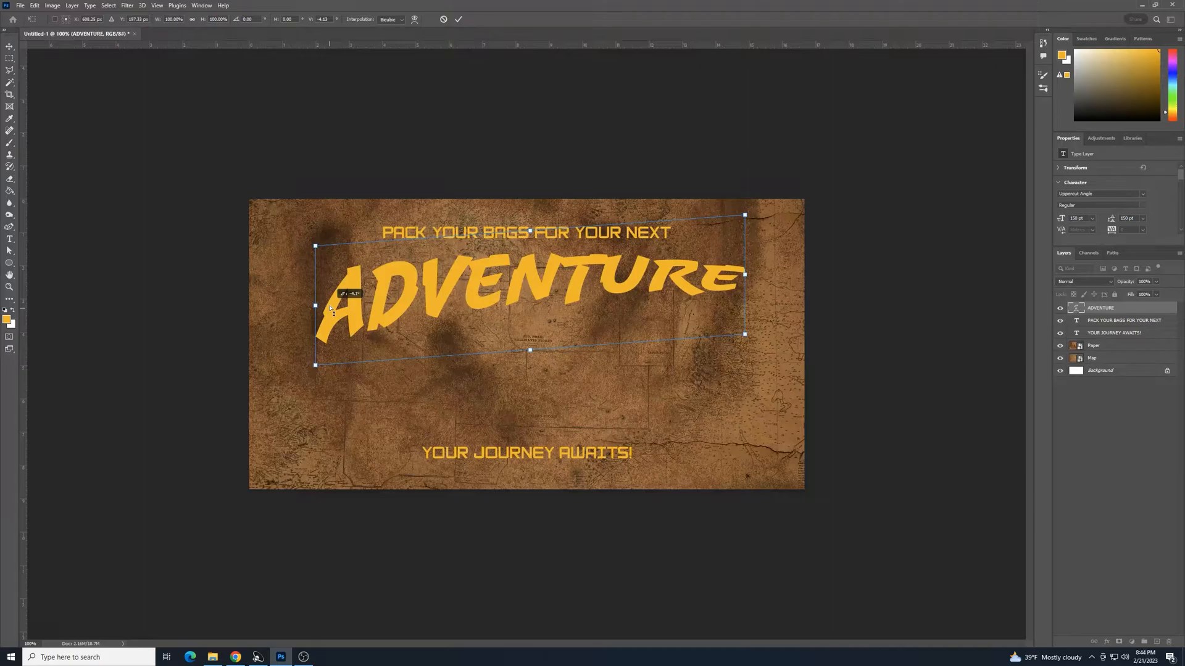
pyautogui.moveTo(331, 309); pyautogui.dragTo(333, 307)
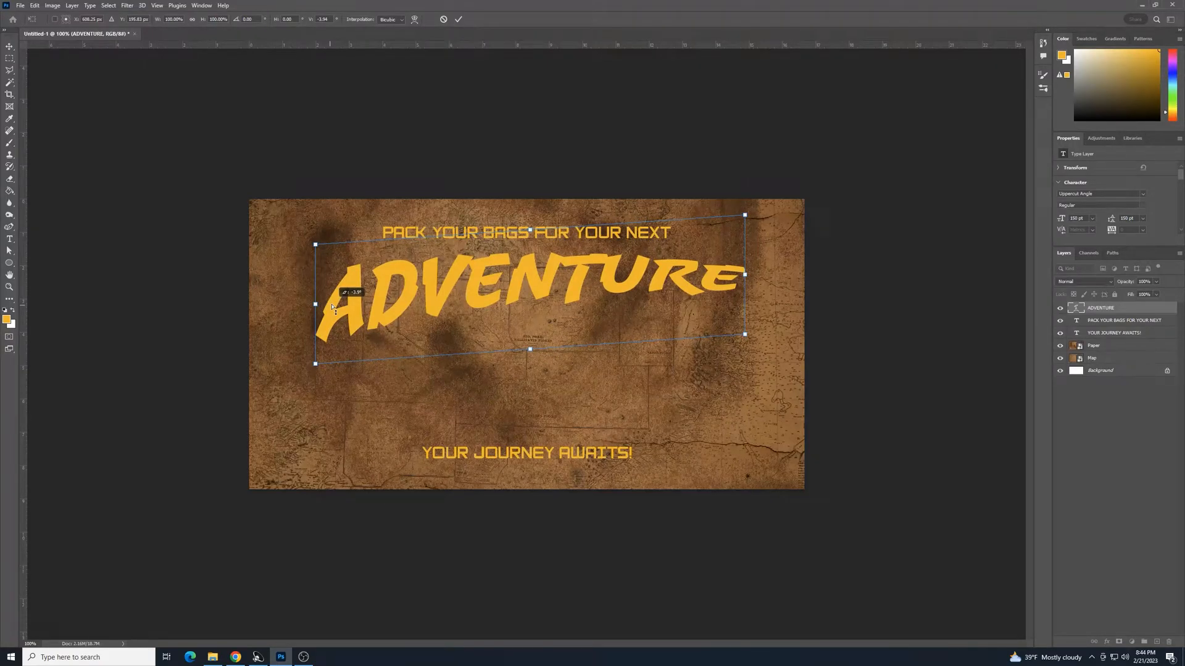
pyautogui.moveTo(333, 307); pyautogui.dragTo(333, 307)
pyautogui.moveTo(759, 351); pyautogui.dragTo(763, 352)
pyautogui.press('Return')
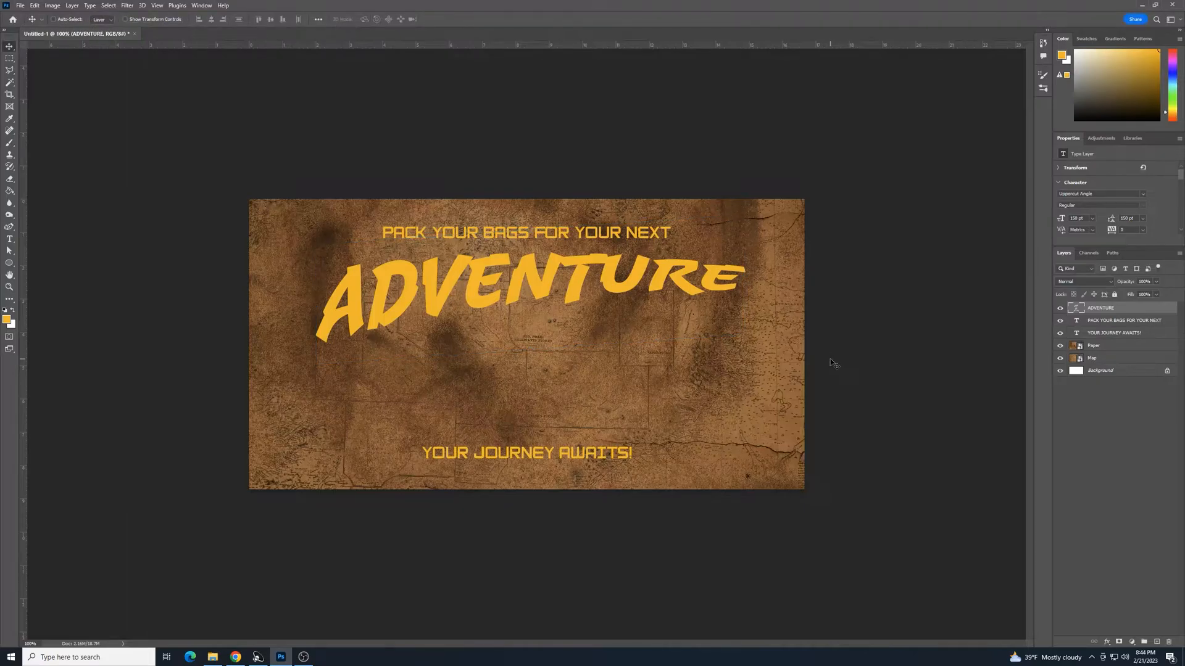
pyautogui.hotkey('shift', 'Up')
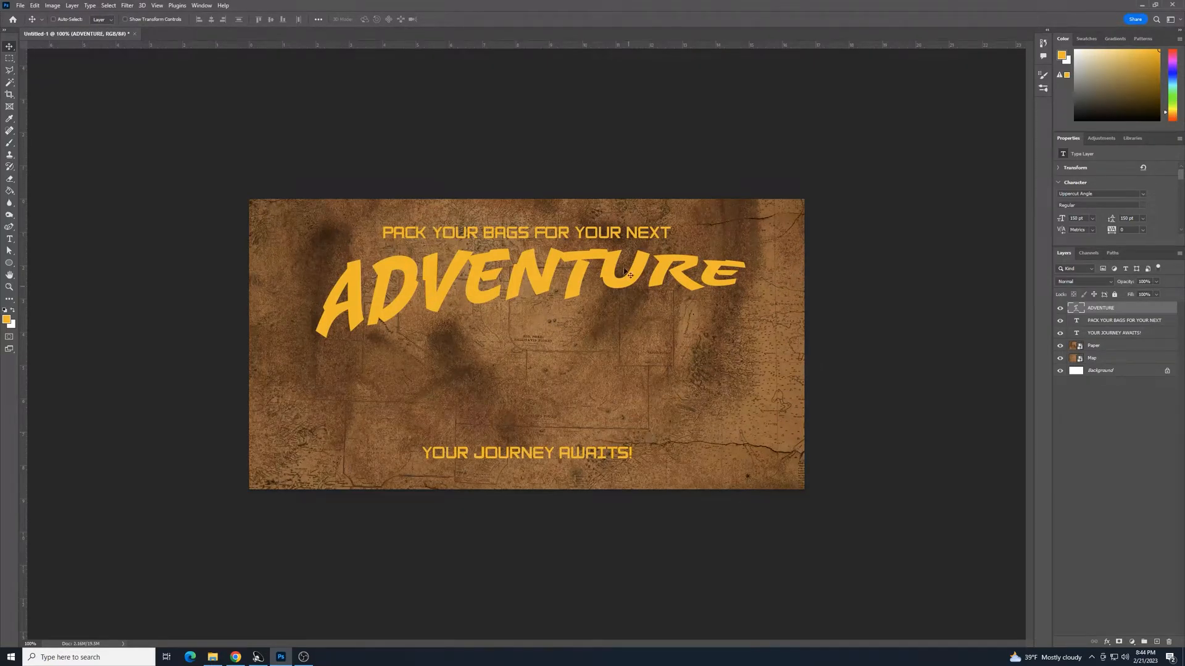
pyautogui.moveTo(579, 281); pyautogui.dragTo(576, 280)
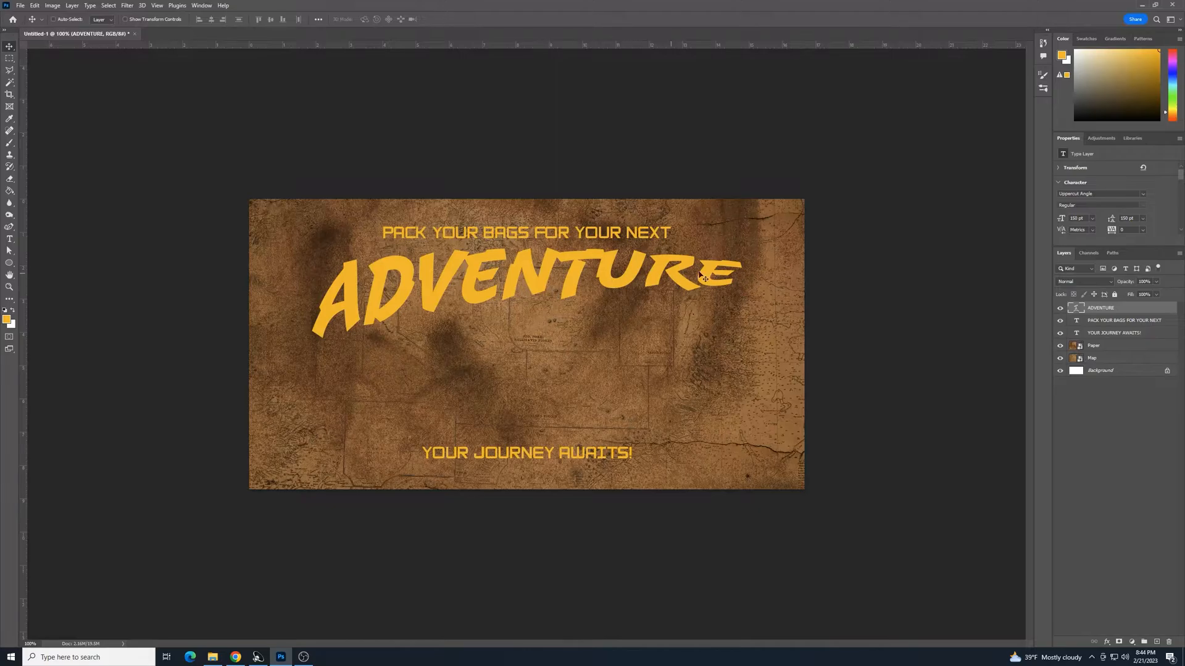
# - Add a Gradient Overlay to the "ADVENTURE" layer and open its orange-to-white gradient for editing
pyautogui.doubleClick(1138, 313)
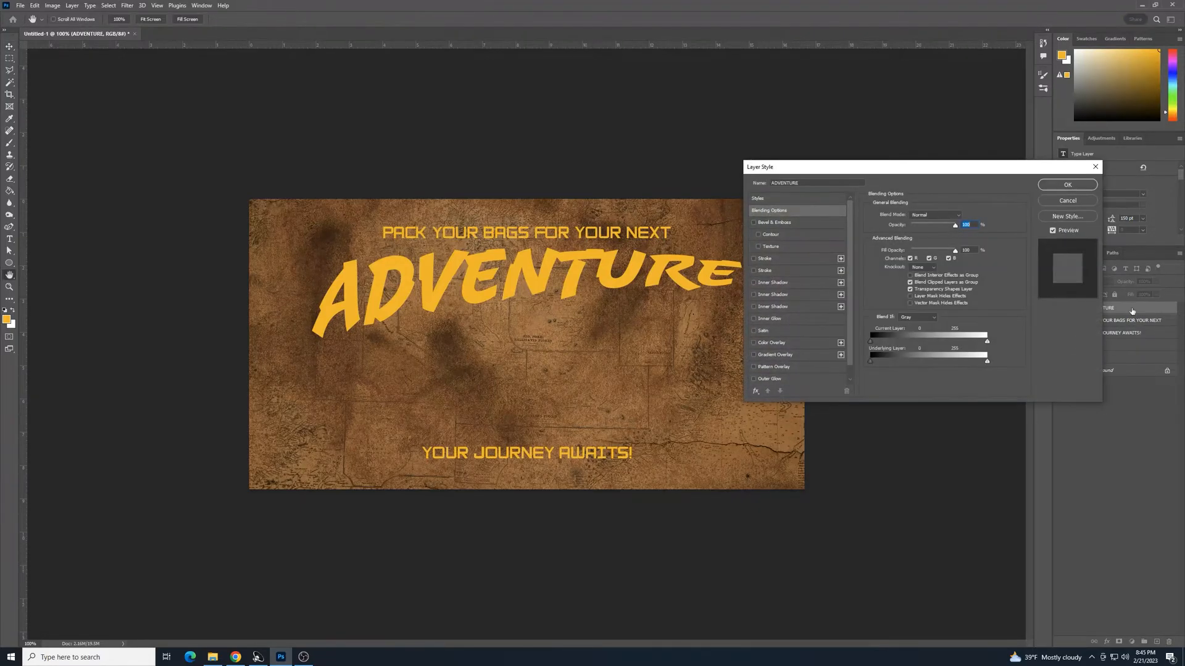
pyautogui.moveTo(901, 171); pyautogui.dragTo(899, 160)
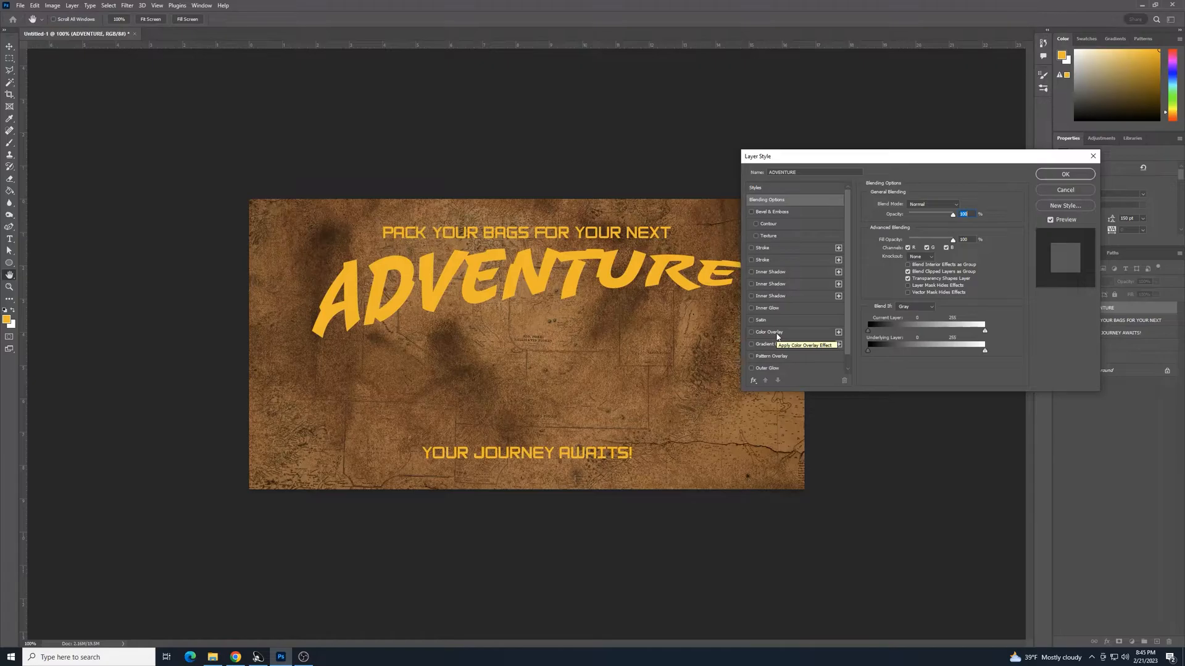
pyautogui.click(792, 345)
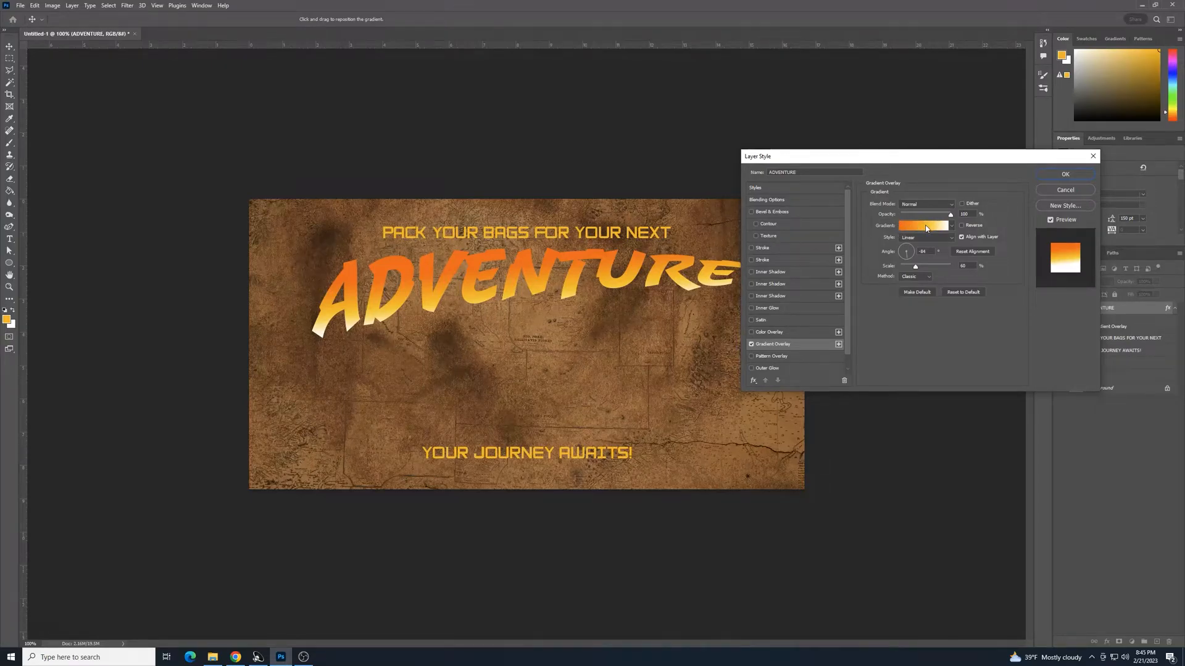
pyautogui.click(925, 227)
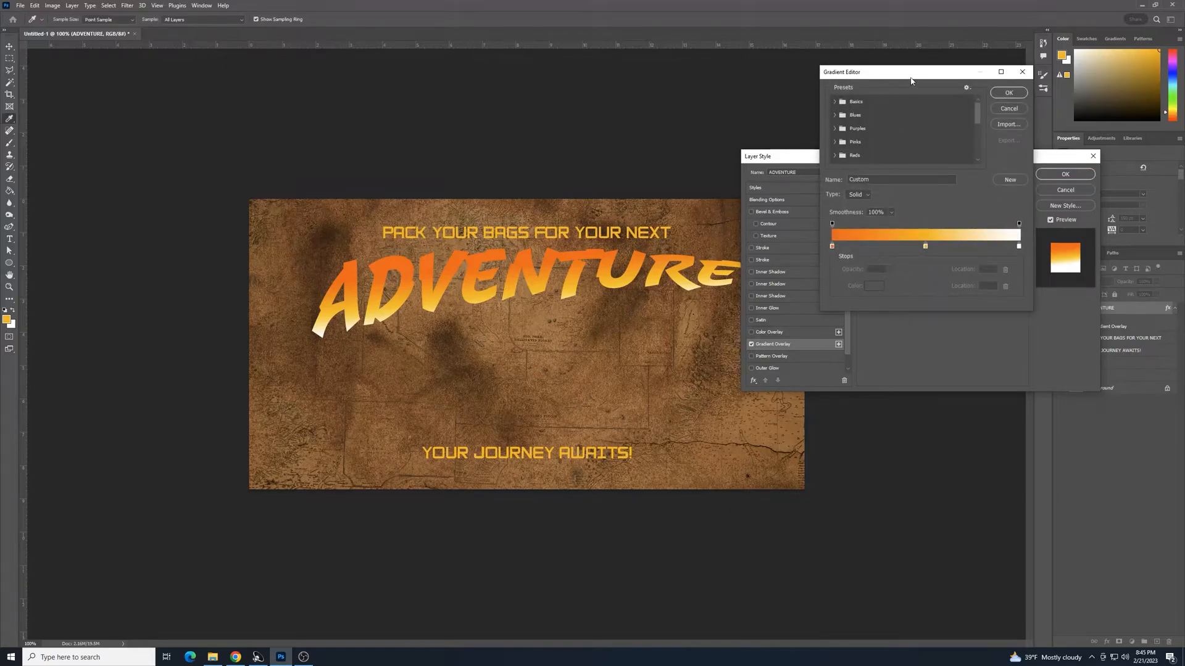
pyautogui.moveTo(913, 72); pyautogui.dragTo(840, 117)
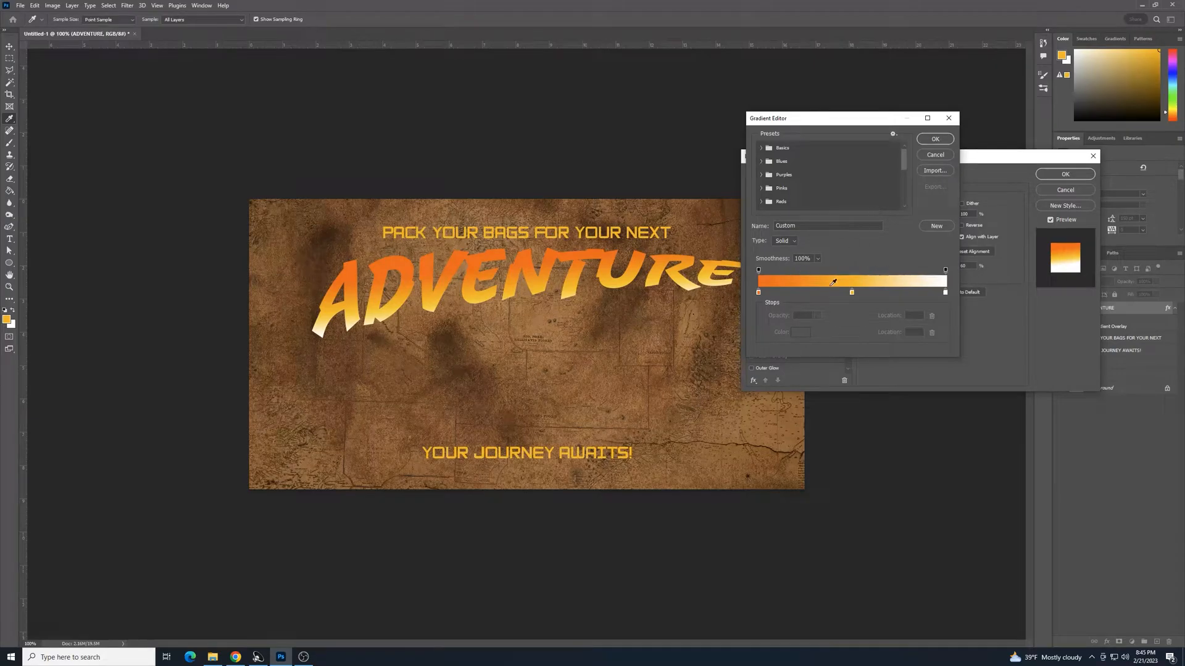
pyautogui.click(936, 226)
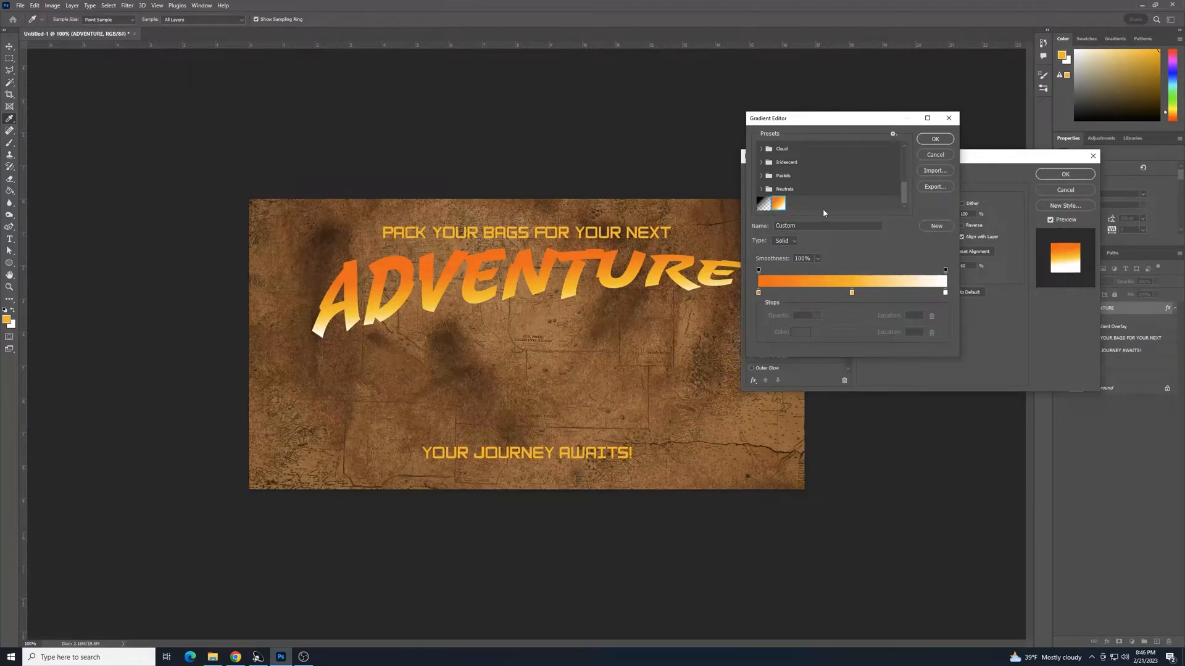
pyautogui.click(849, 203)
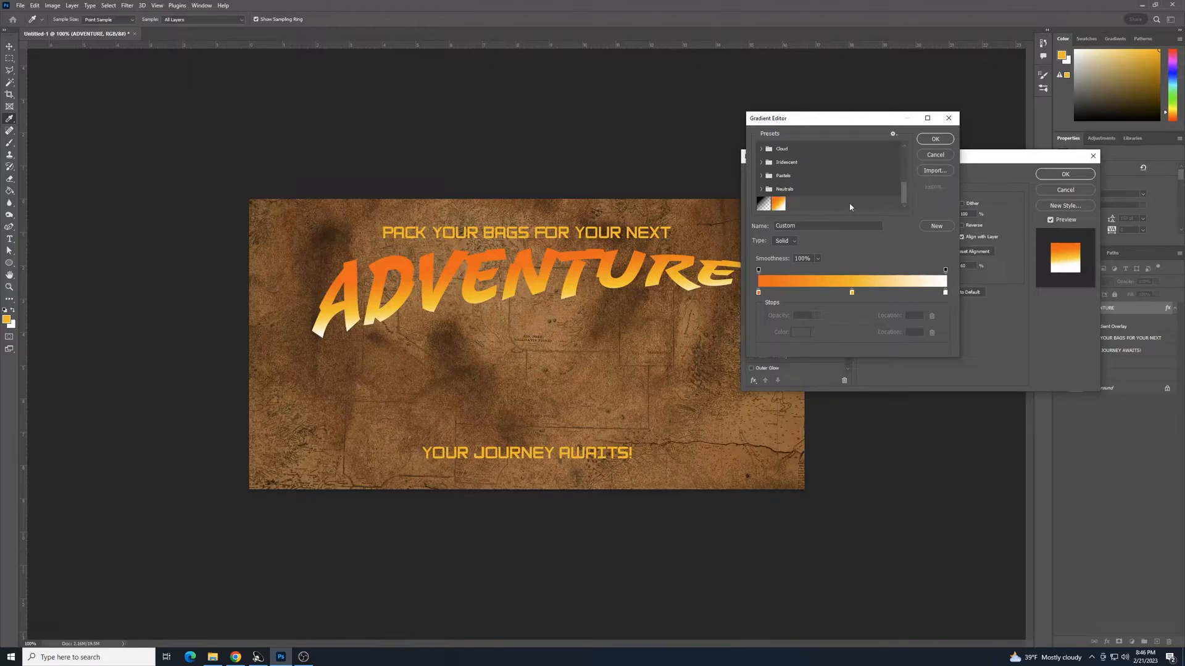
# - Reduce the title's gradient to two color stops and set the starting stop to FF5A00
pyautogui.click(852, 294)
pyautogui.press('Delete')
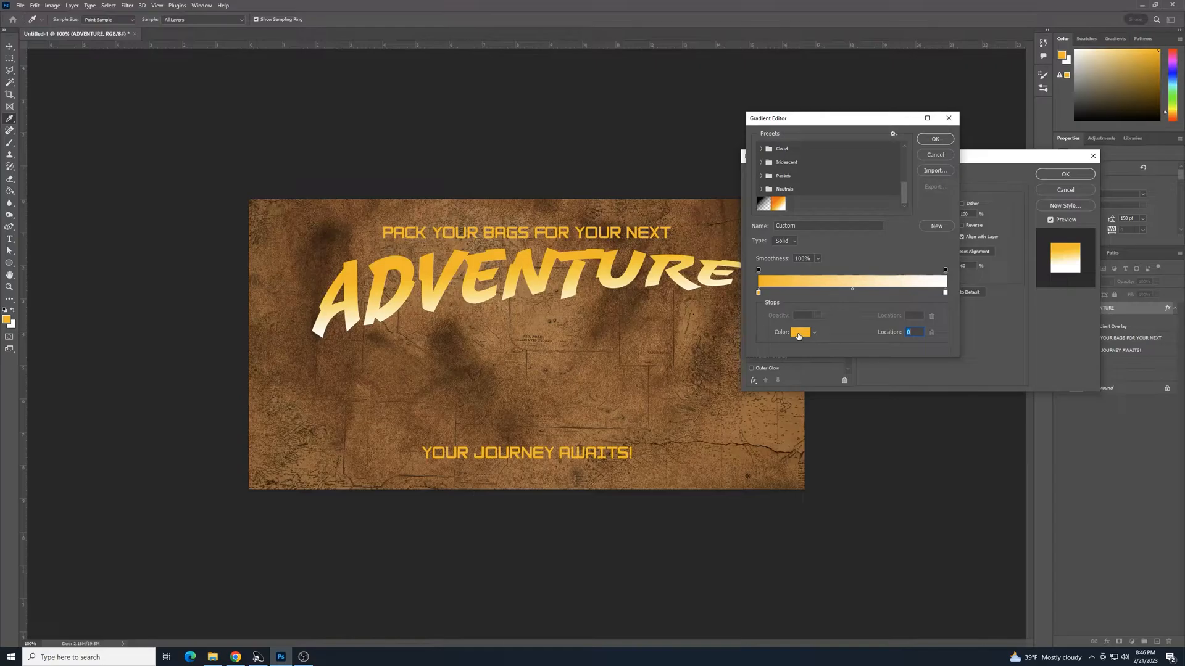
pyautogui.click(798, 334)
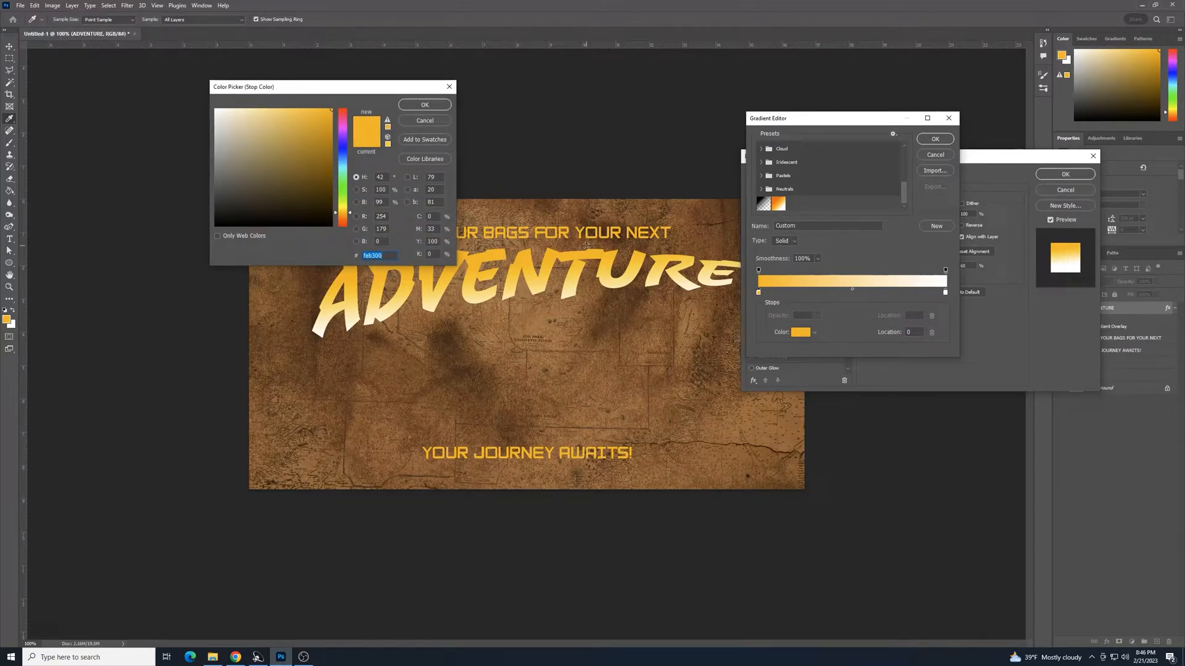
pyautogui.write('FF')
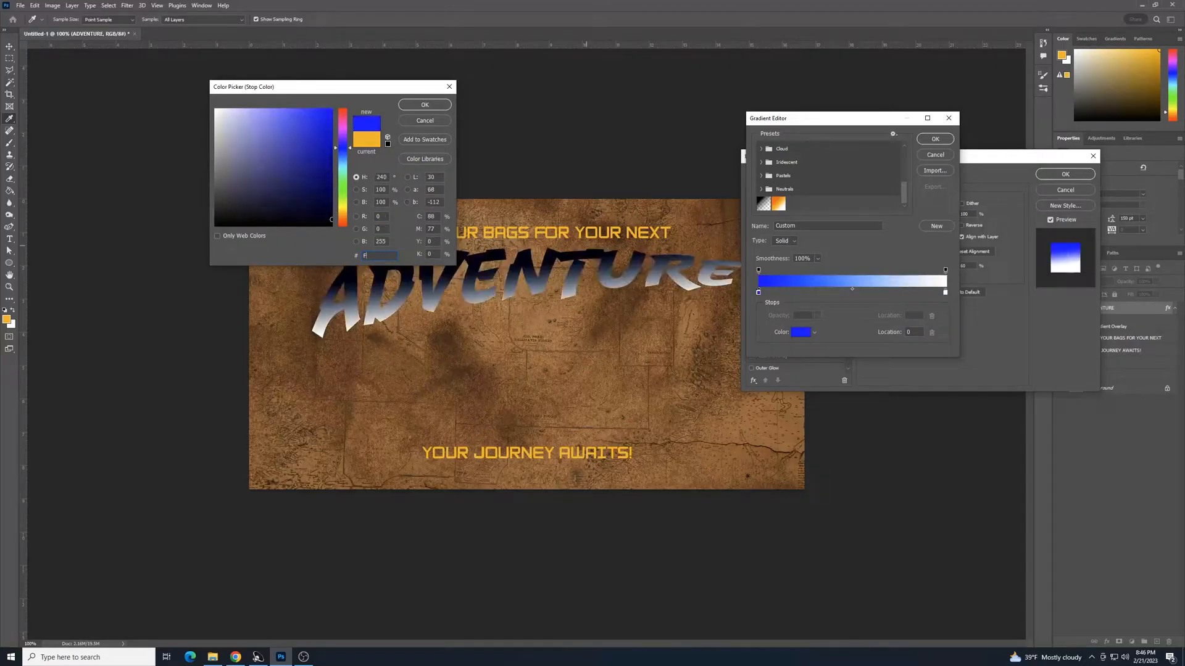
pyautogui.write('A00')
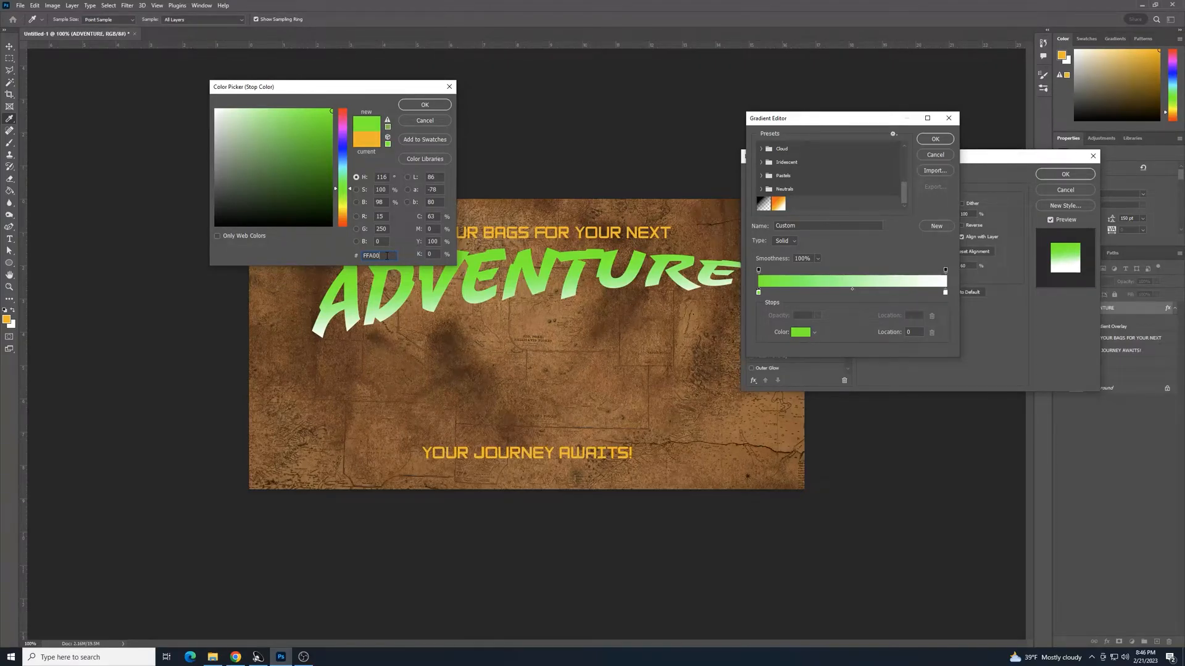
pyautogui.moveTo(382, 256); pyautogui.dragTo(372, 257)
pyautogui.write('5A00')
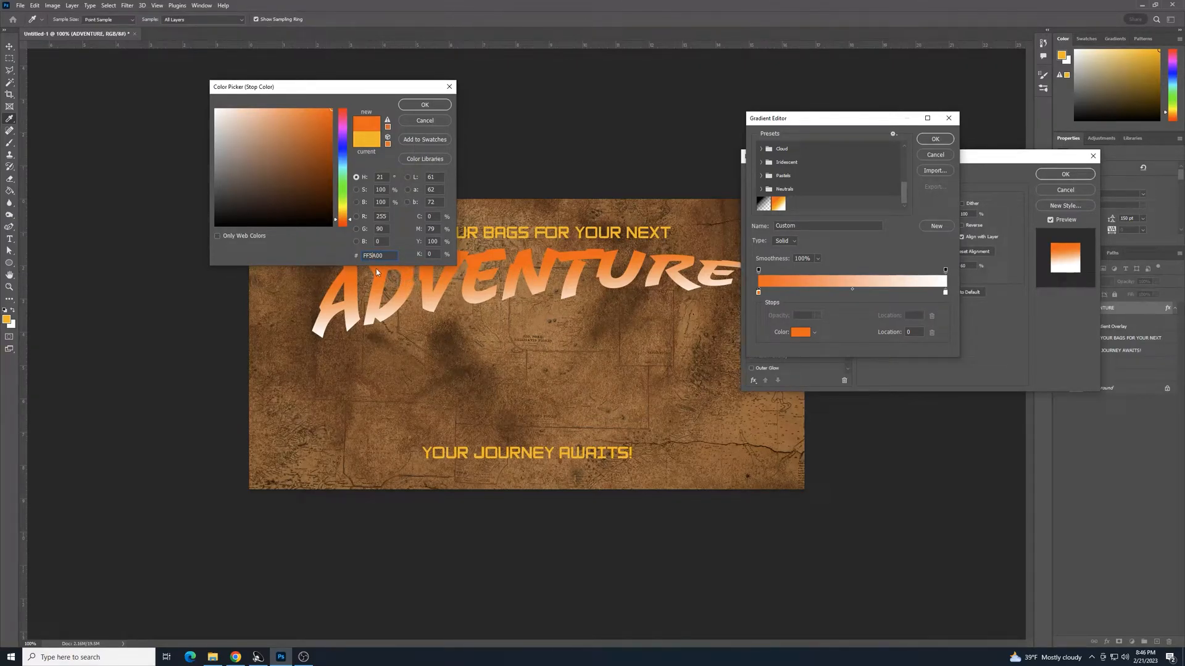
pyautogui.click(432, 106)
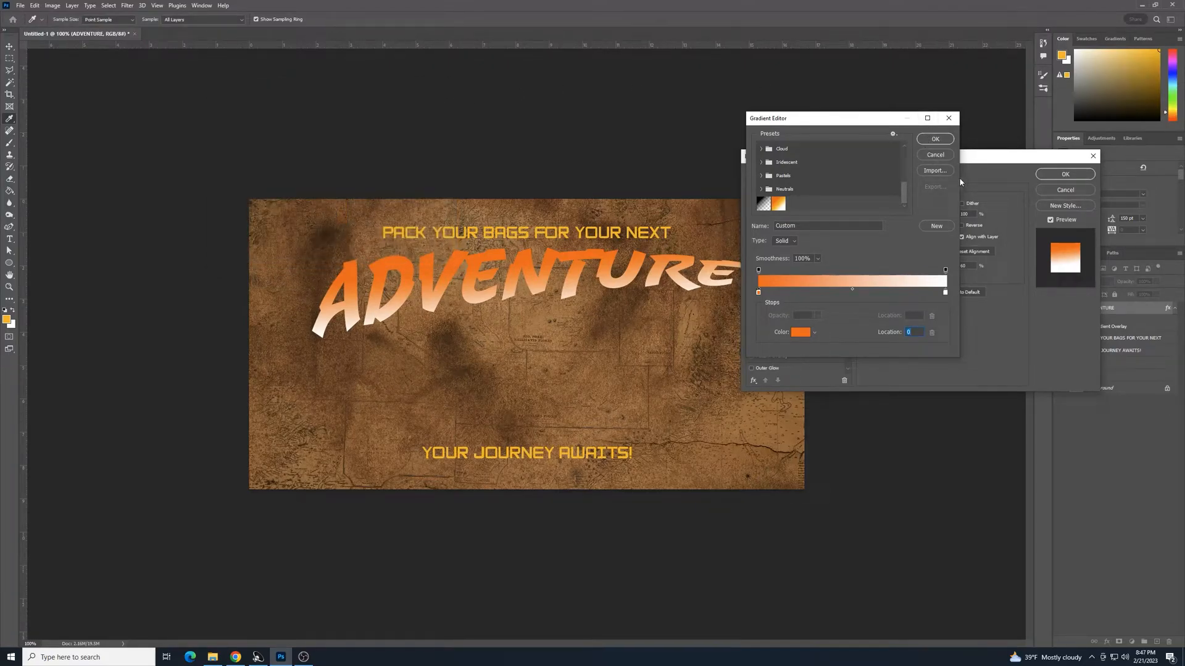
# - Set the gradient's end stop at location 100 to white
pyautogui.click(945, 294)
pyautogui.click(801, 332)
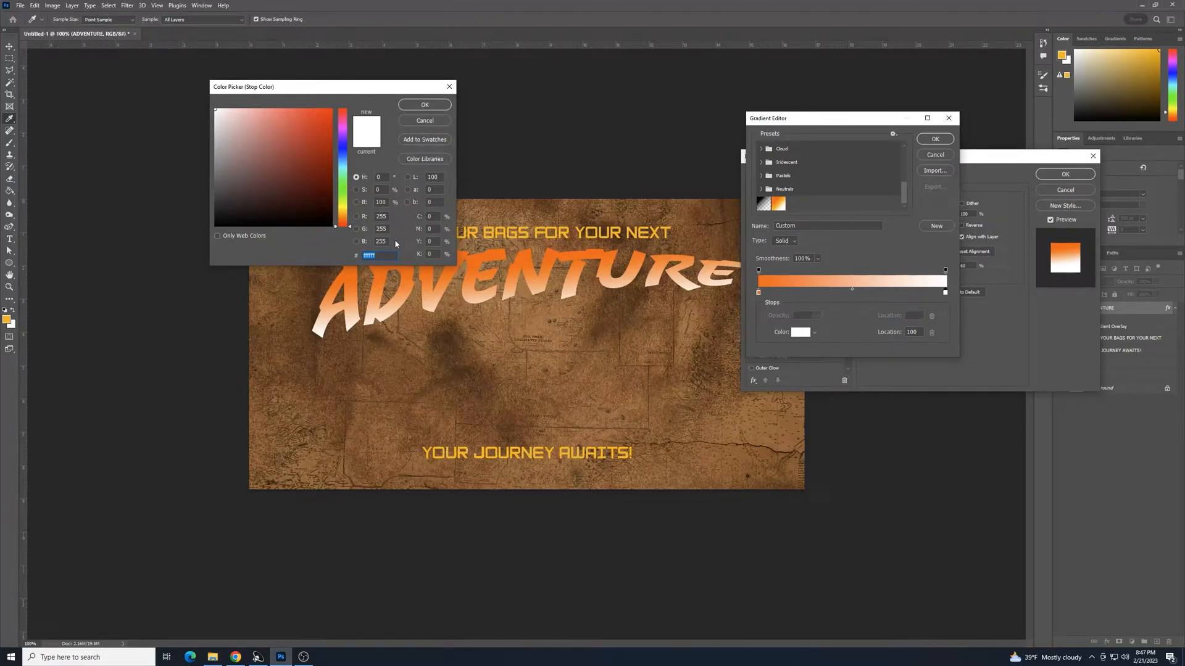
pyautogui.click(425, 105)
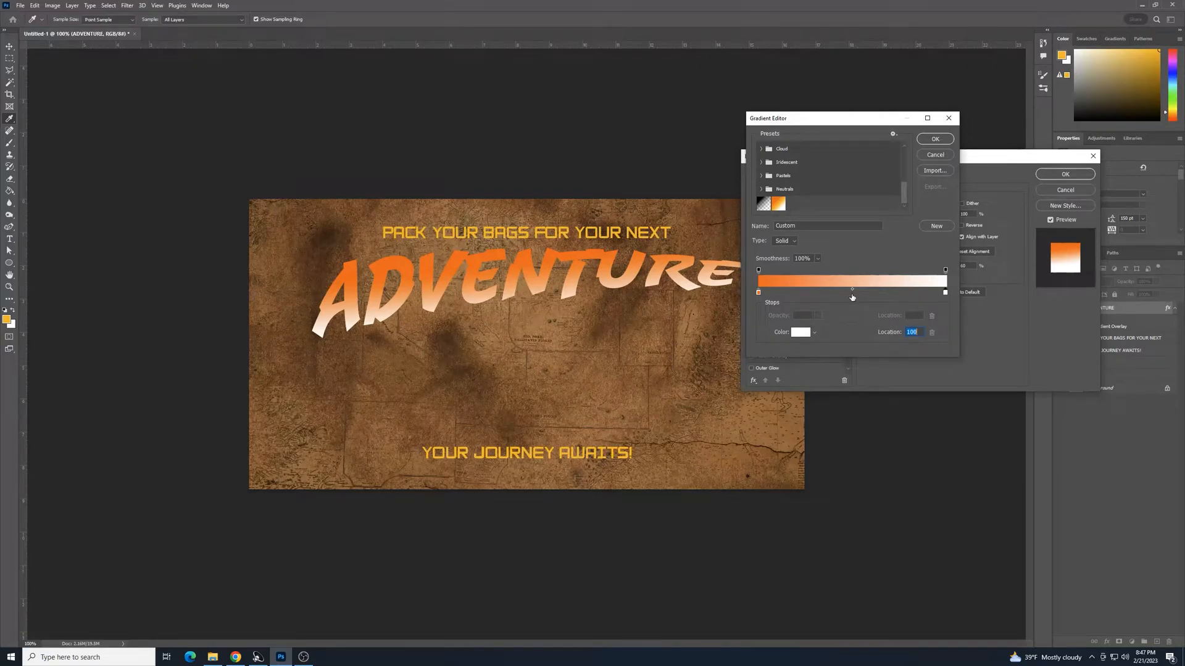
# - Add a middle color stop at location 50 with color FEB300 and accept the edited gradient
pyautogui.click(852, 295)
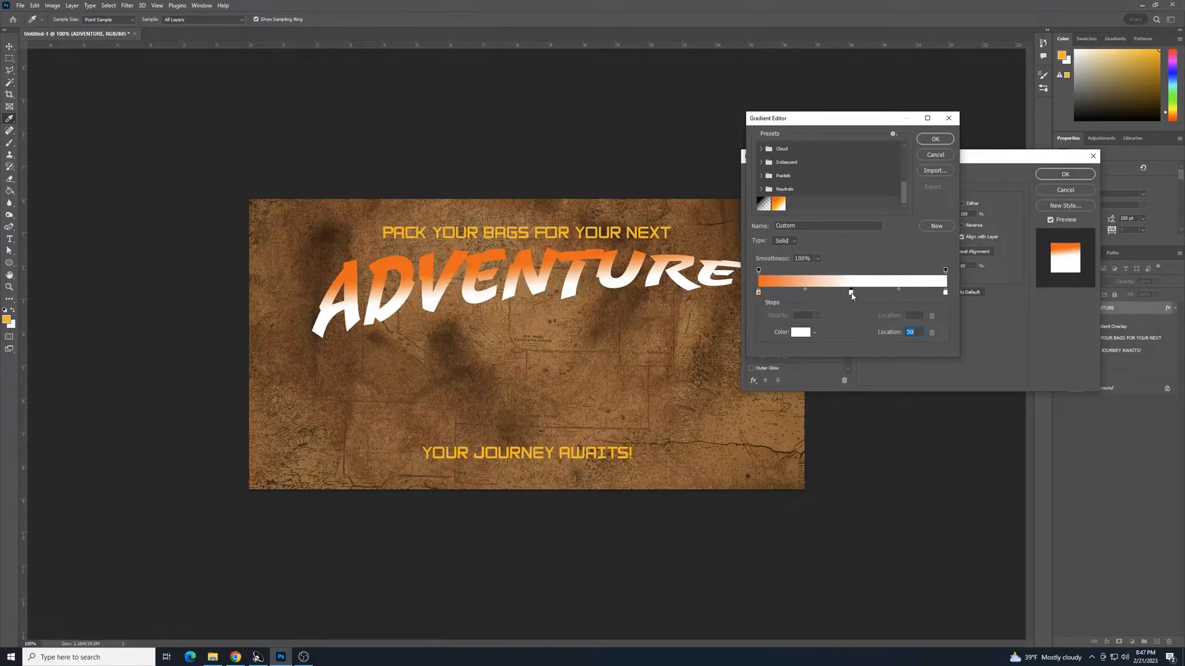
pyautogui.click(802, 333)
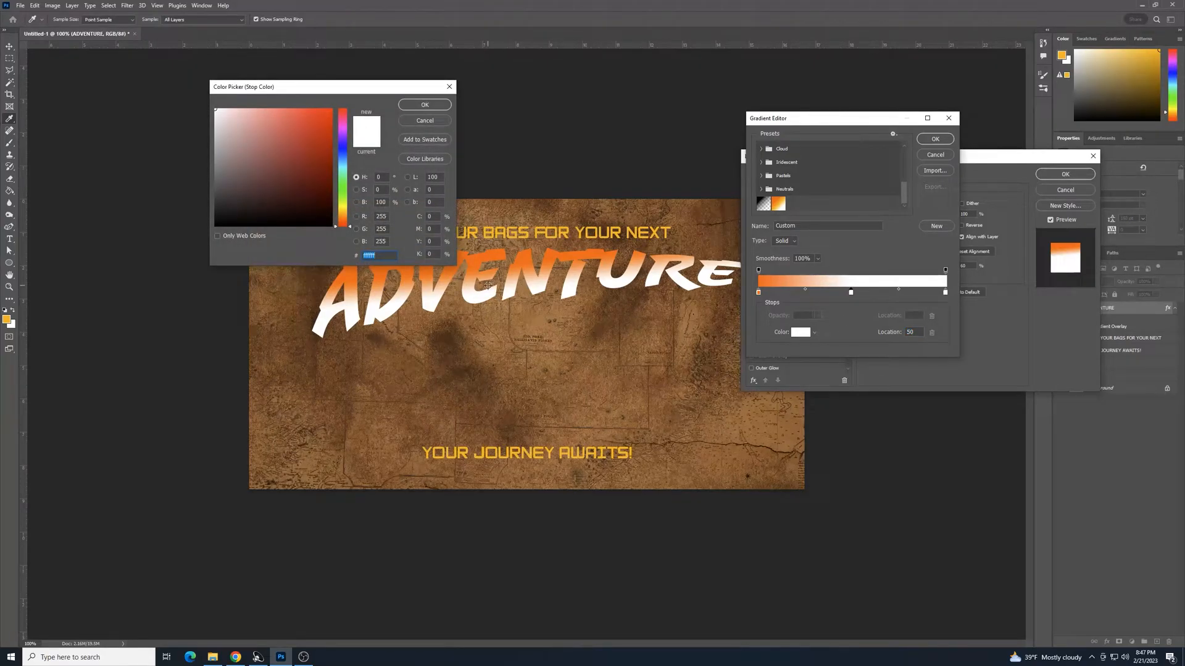
pyautogui.write('FE')
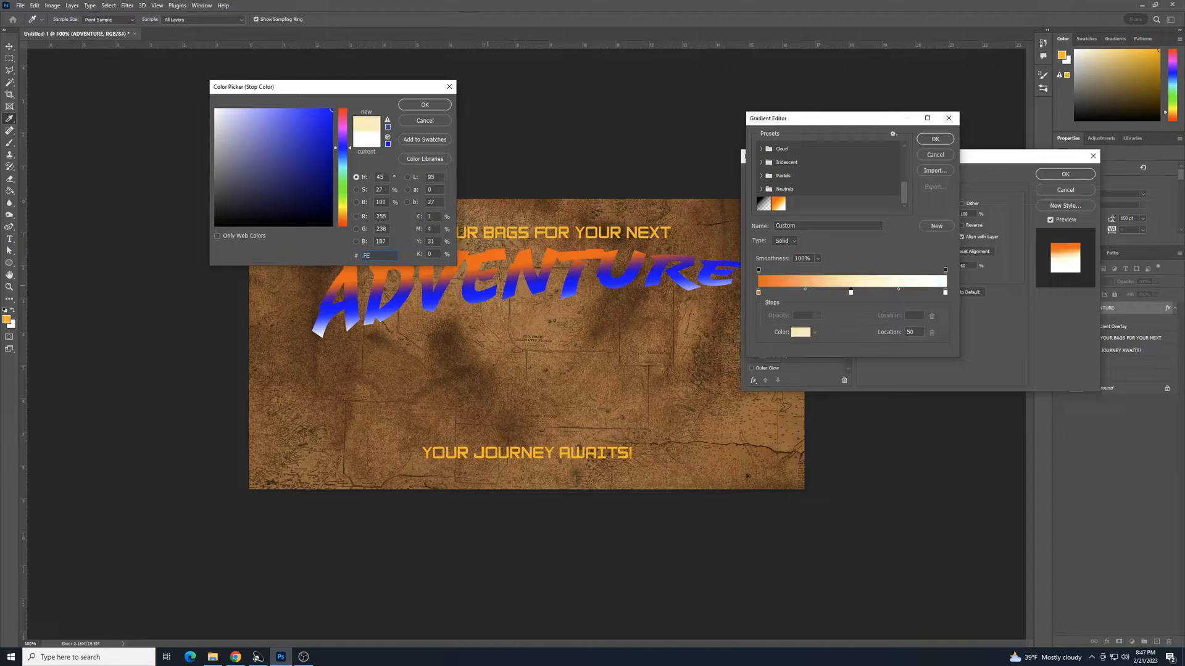
pyautogui.write('B300')
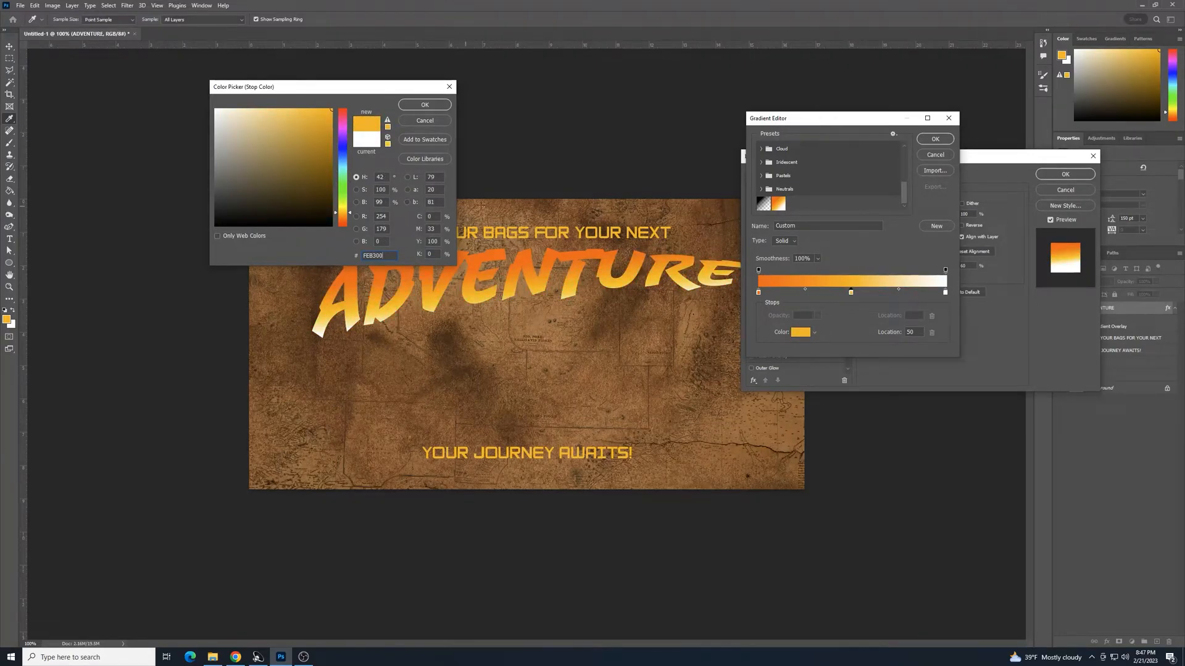
pyautogui.click(442, 107)
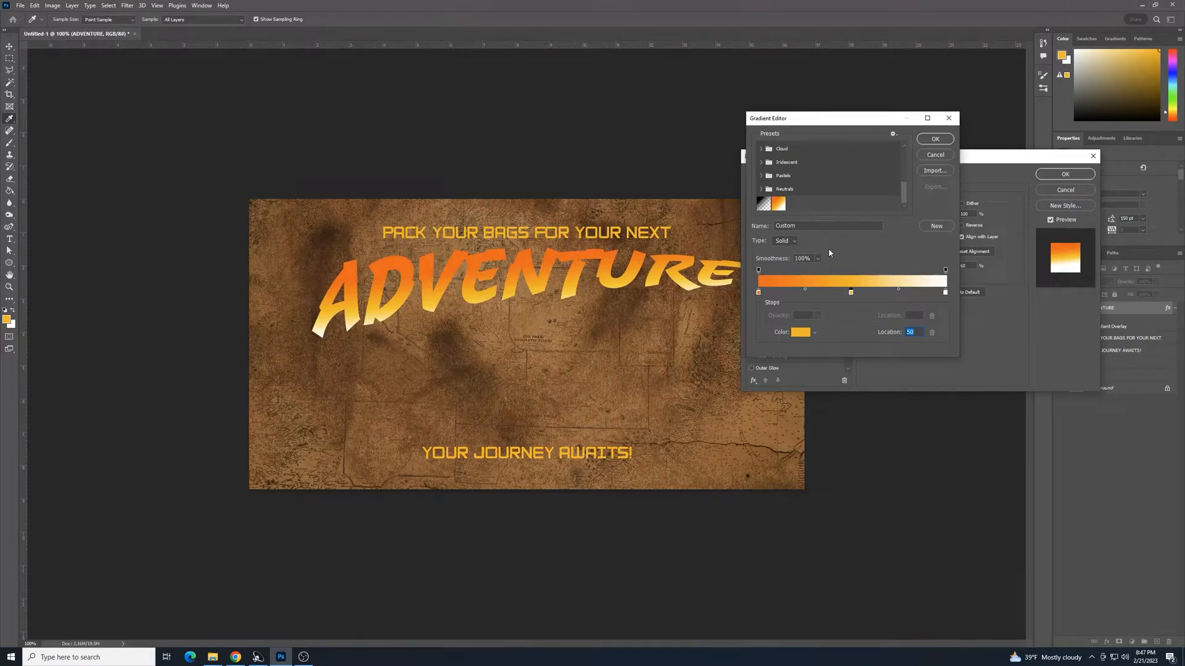
pyautogui.click(758, 269)
pyautogui.click(936, 139)
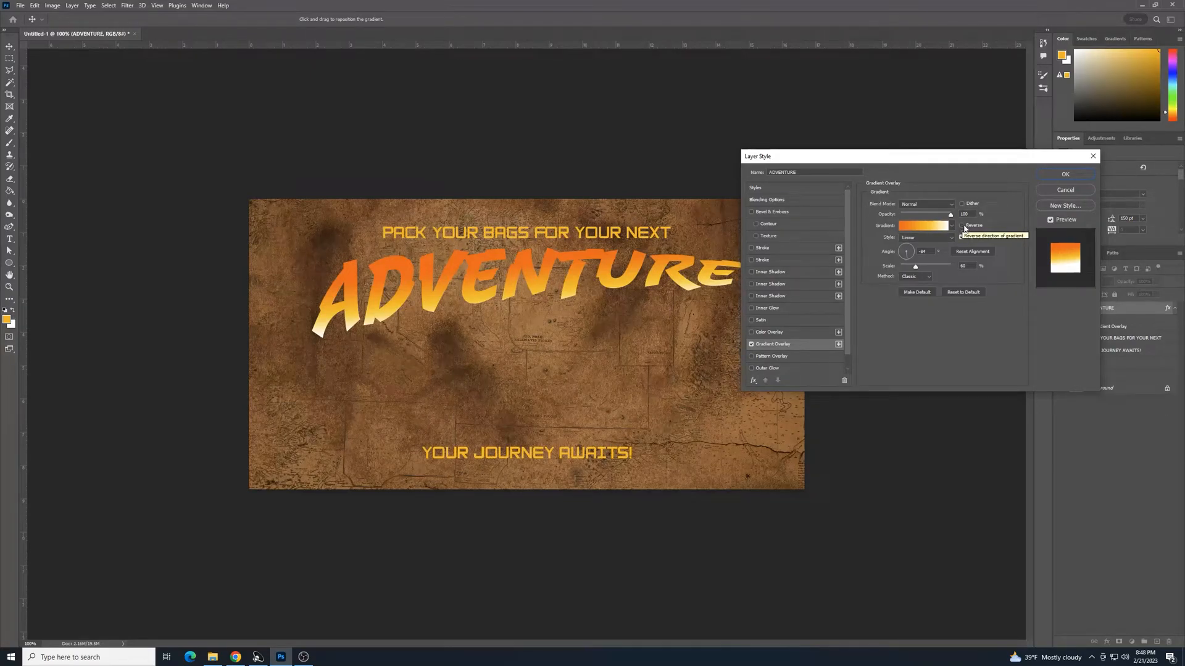
# - Try the title's gradient overlay reversed, restore its direction, and shift the gradient slightly upward on the text
pyautogui.click(962, 226)
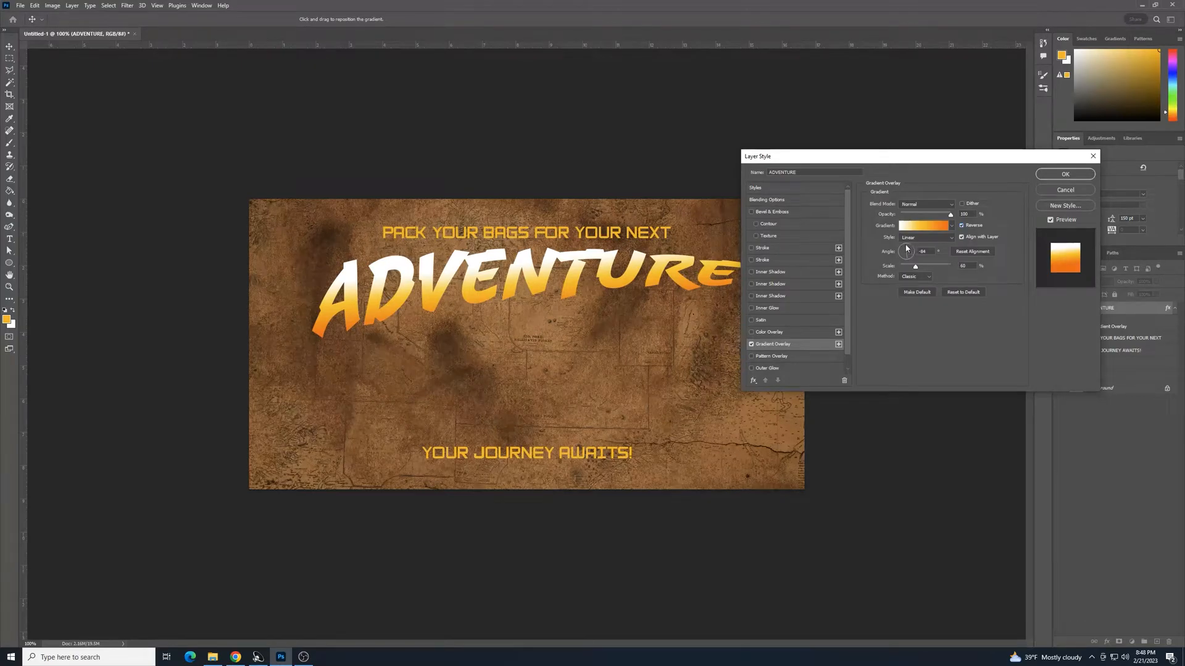
pyautogui.click(961, 226)
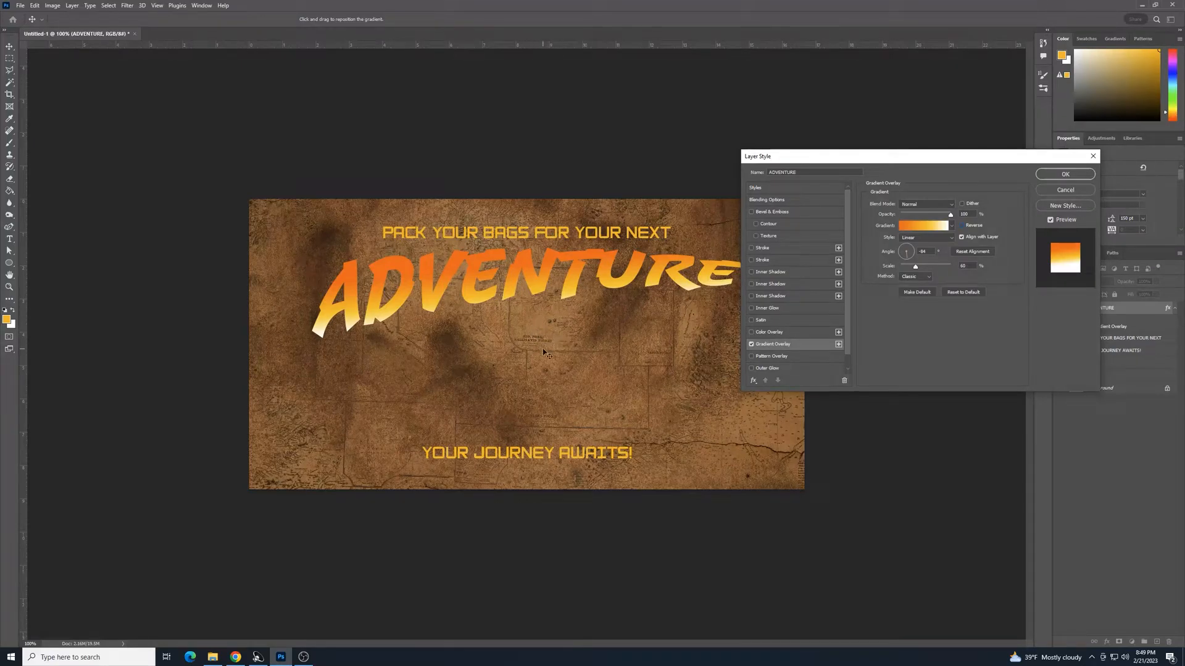
pyautogui.moveTo(543, 353); pyautogui.dragTo(587, 333)
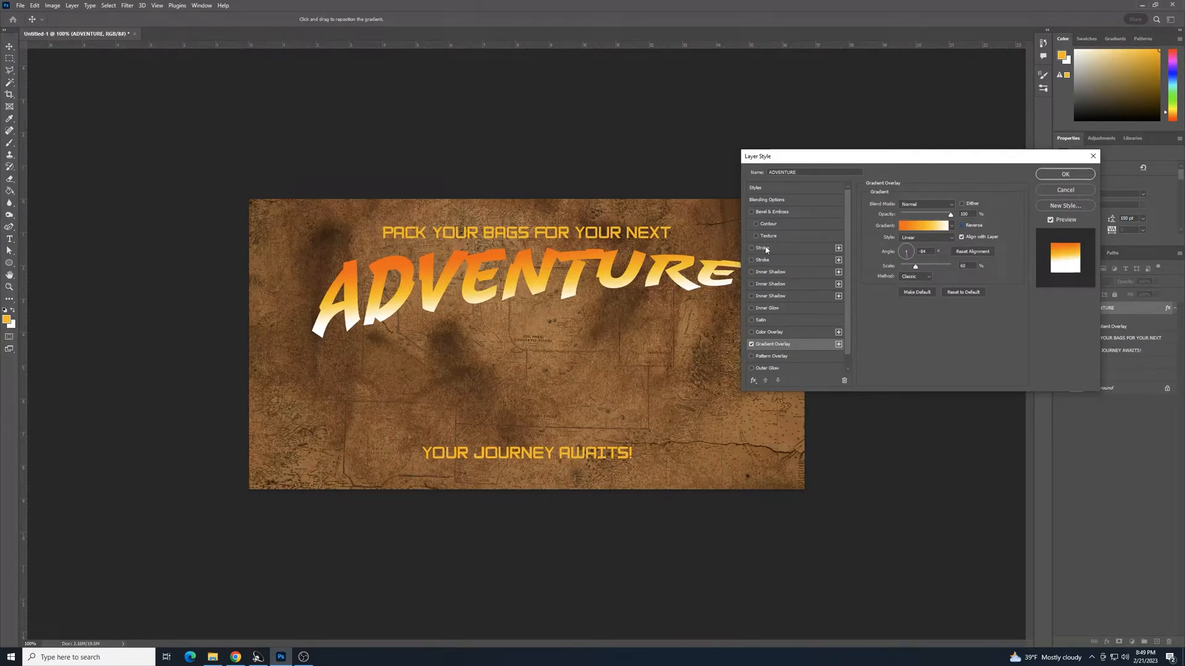
# - Add a 5 px black stroke around the outside of the "ADVENTURE" title at 100% opacity
pyautogui.click(769, 249)
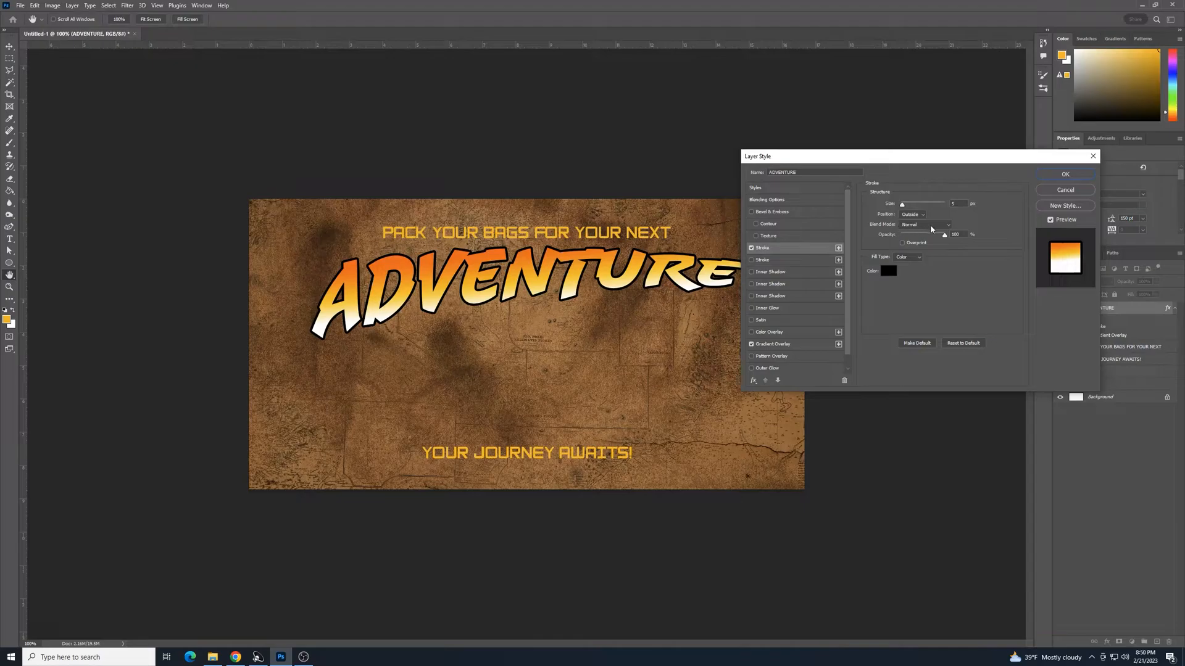
pyautogui.click(890, 270)
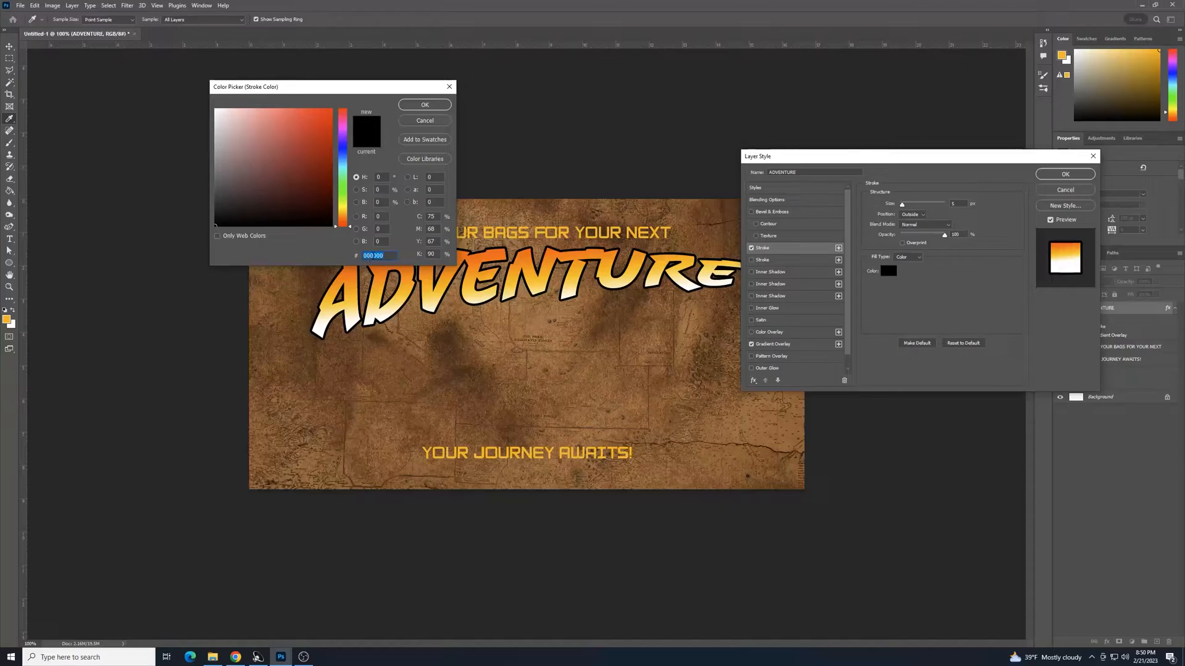
pyautogui.click(426, 108)
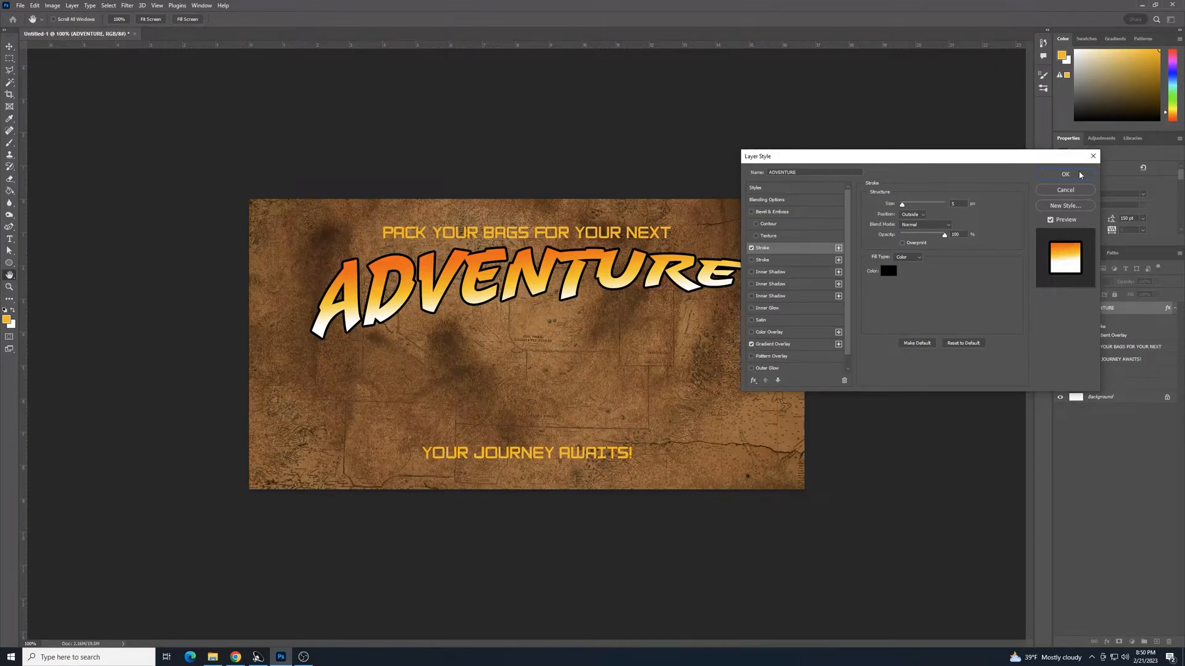
# - Add a black Drop Shadow with 100% opacity, a 28° angle, 15 px distance and 100% spread, and apply the layer style
pyautogui.scroll(-1, 847, 232)
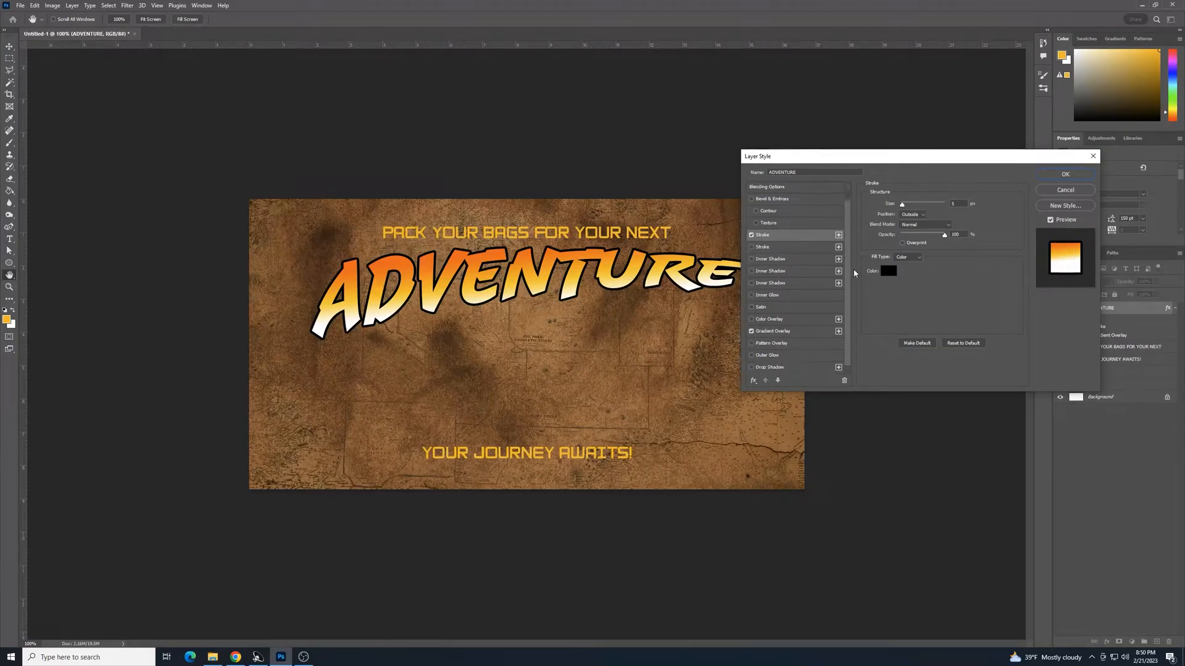
pyautogui.click(770, 368)
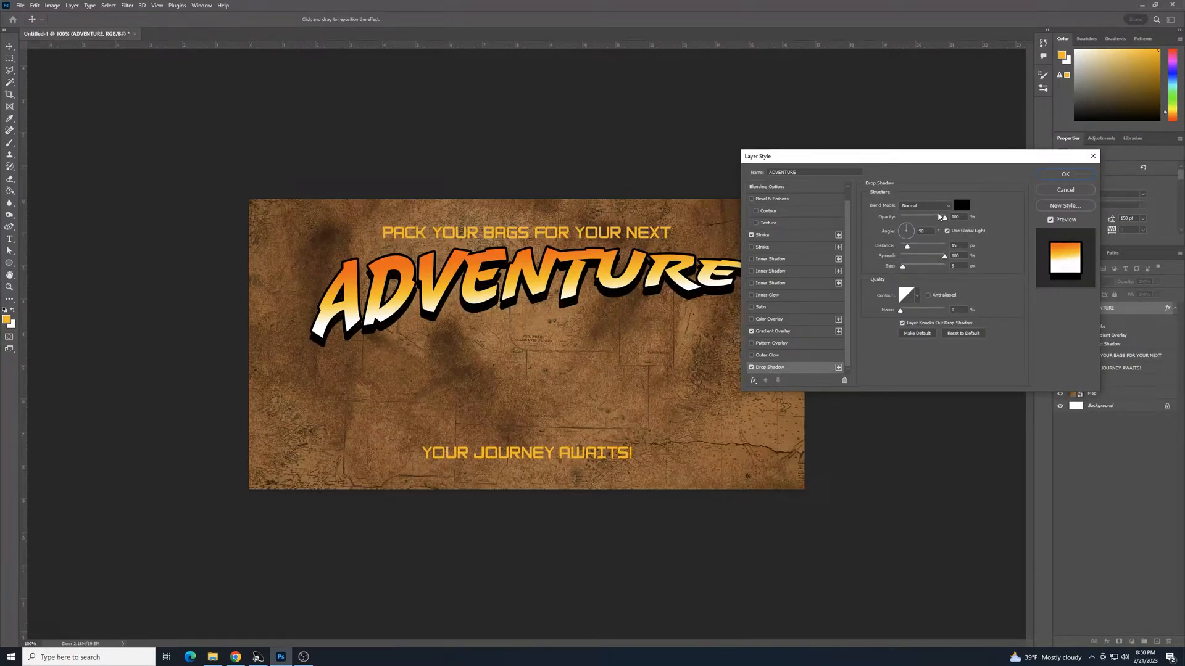
pyautogui.click(961, 205)
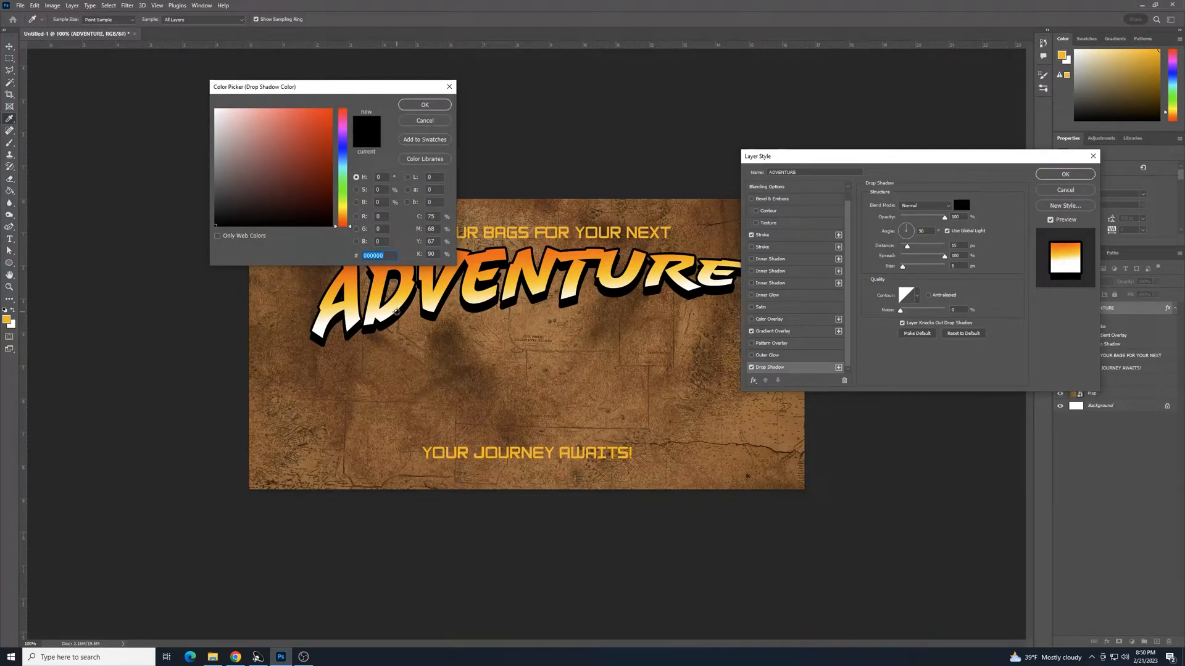
pyautogui.click(425, 105)
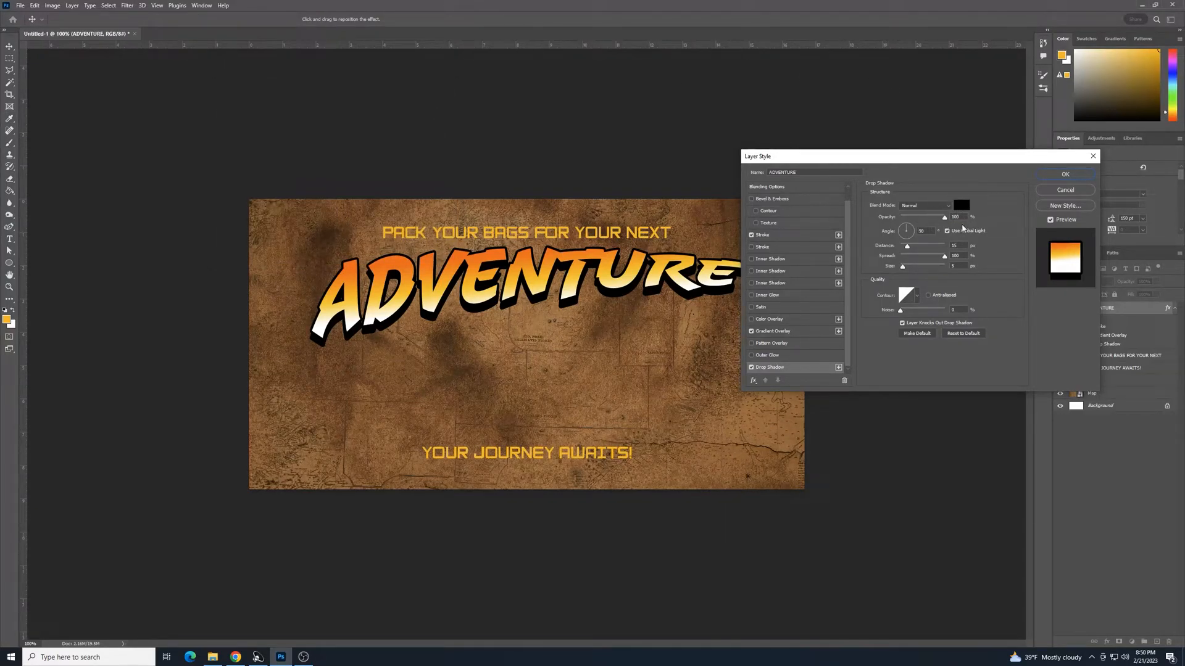
pyautogui.click(905, 230)
pyautogui.write('28')
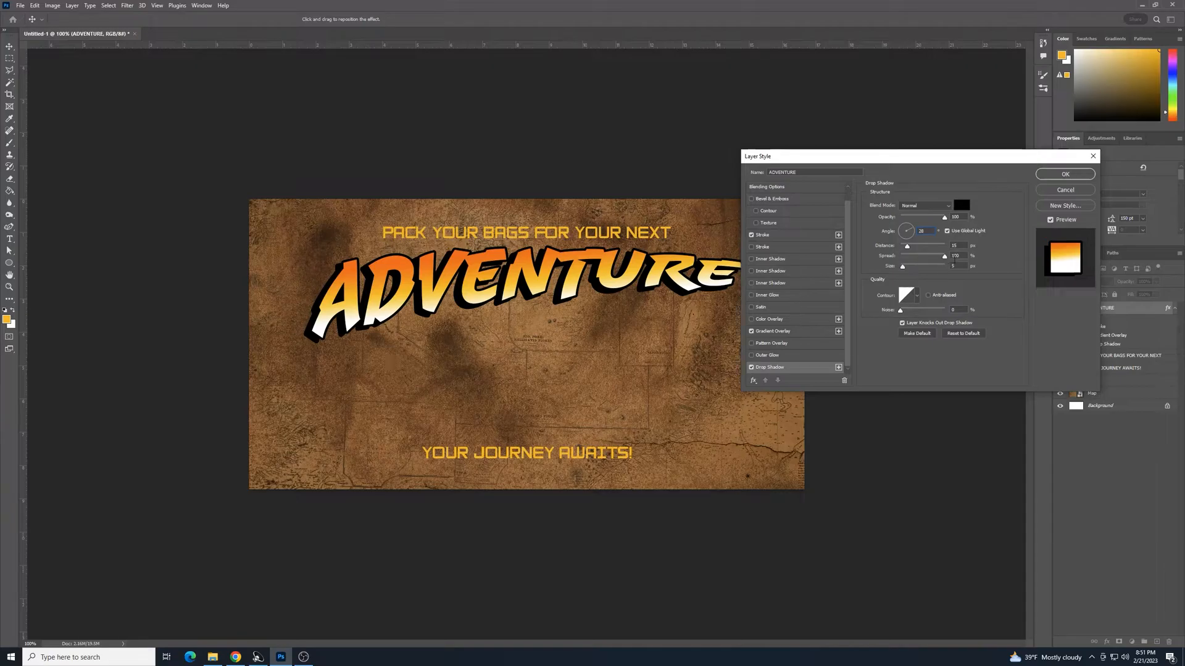
pyautogui.moveTo(948, 260); pyautogui.dragTo(986, 274)
pyautogui.click(1067, 174)
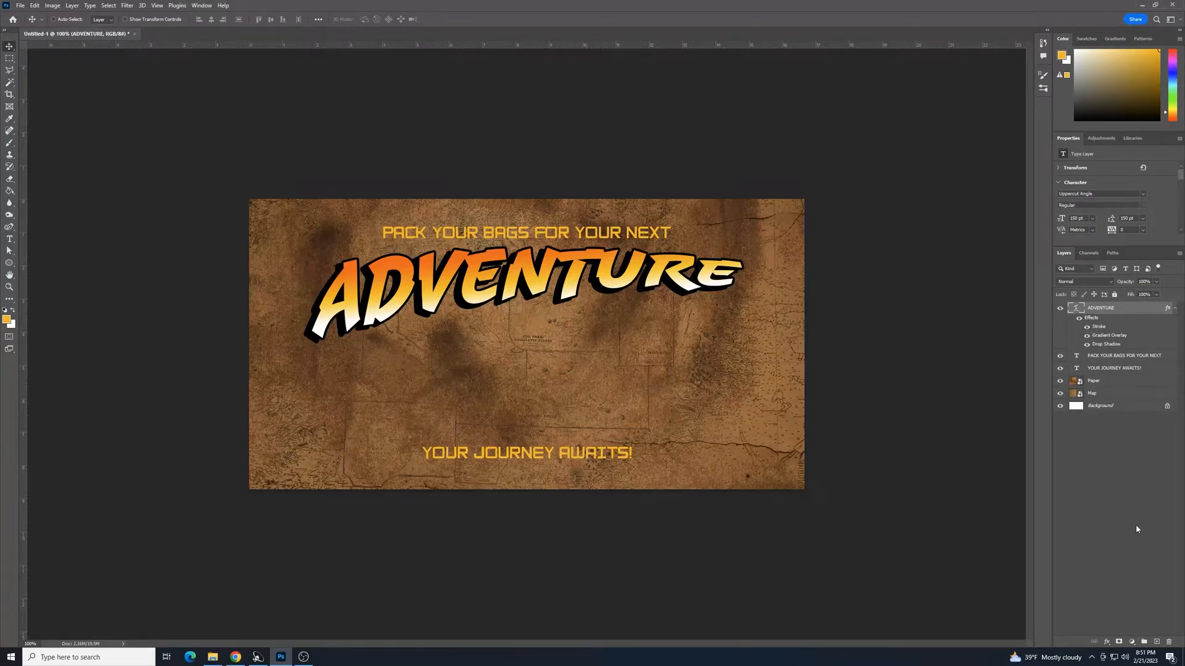
# - Add a new layer above the "ADVENTURE" title and set the Ellipse tool's fill color to FEB300
pyautogui.click(1156, 642)
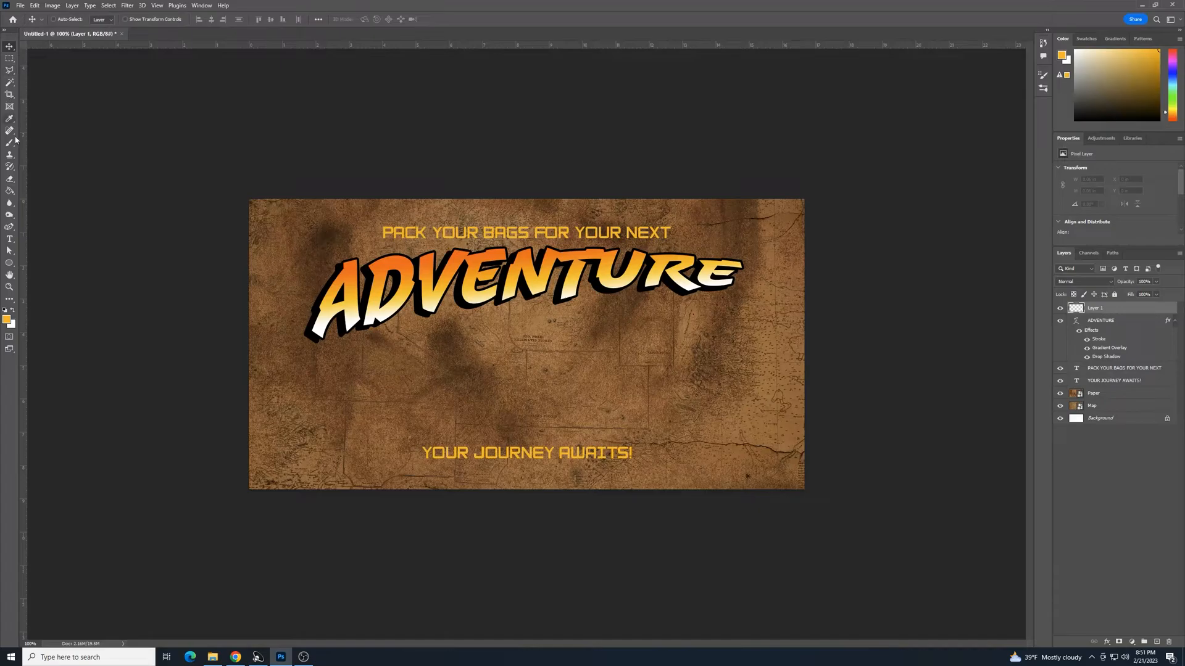
pyautogui.click(10, 269)
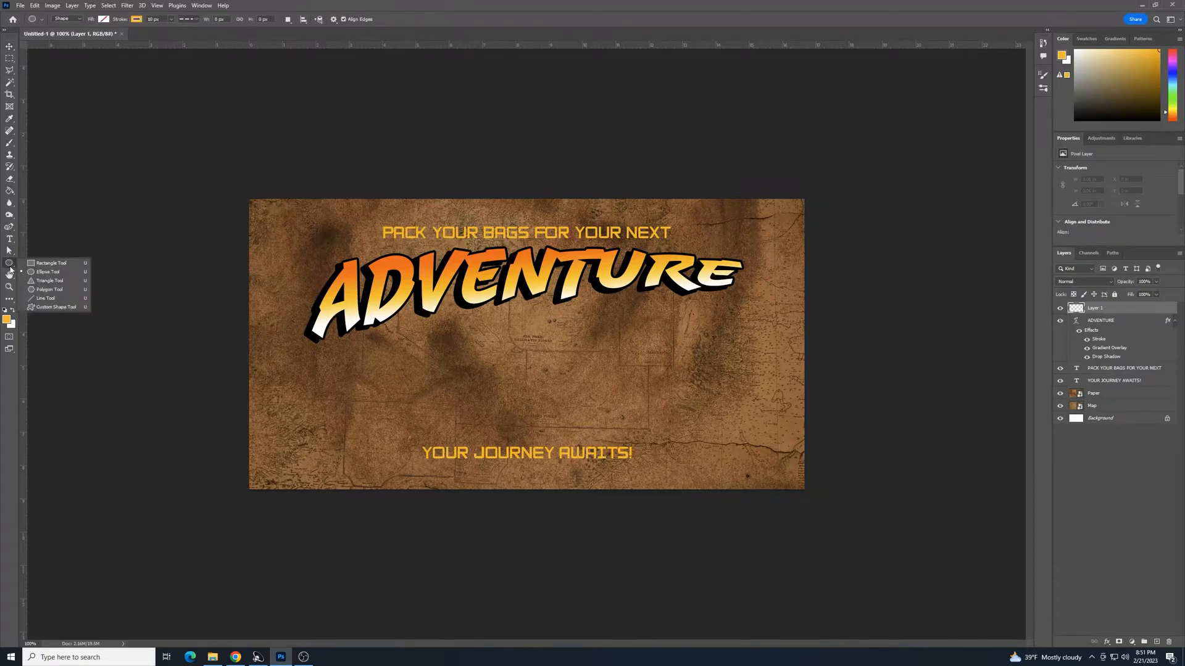
pyautogui.click(45, 274)
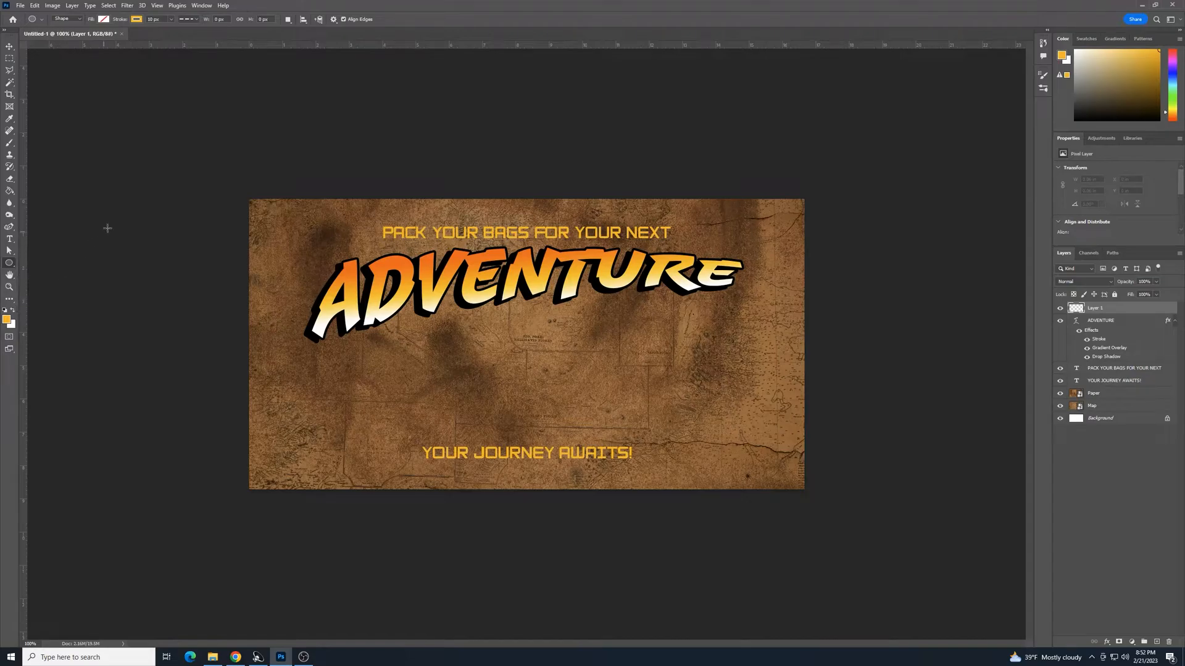
pyautogui.click(103, 19)
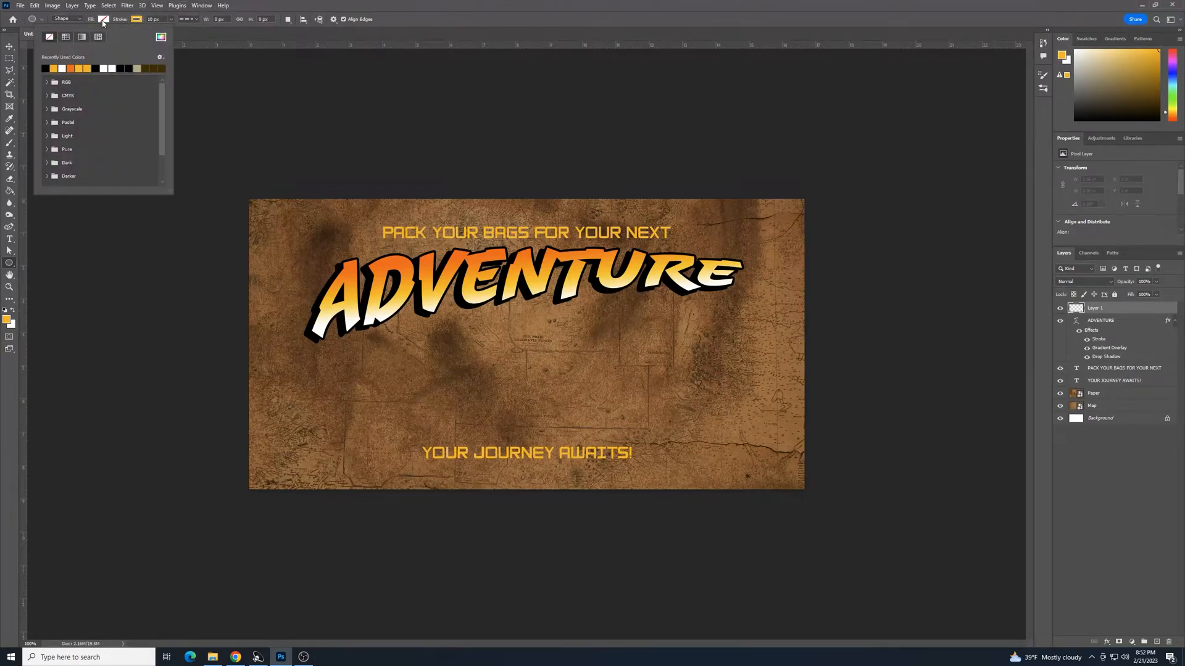
pyautogui.click(161, 37)
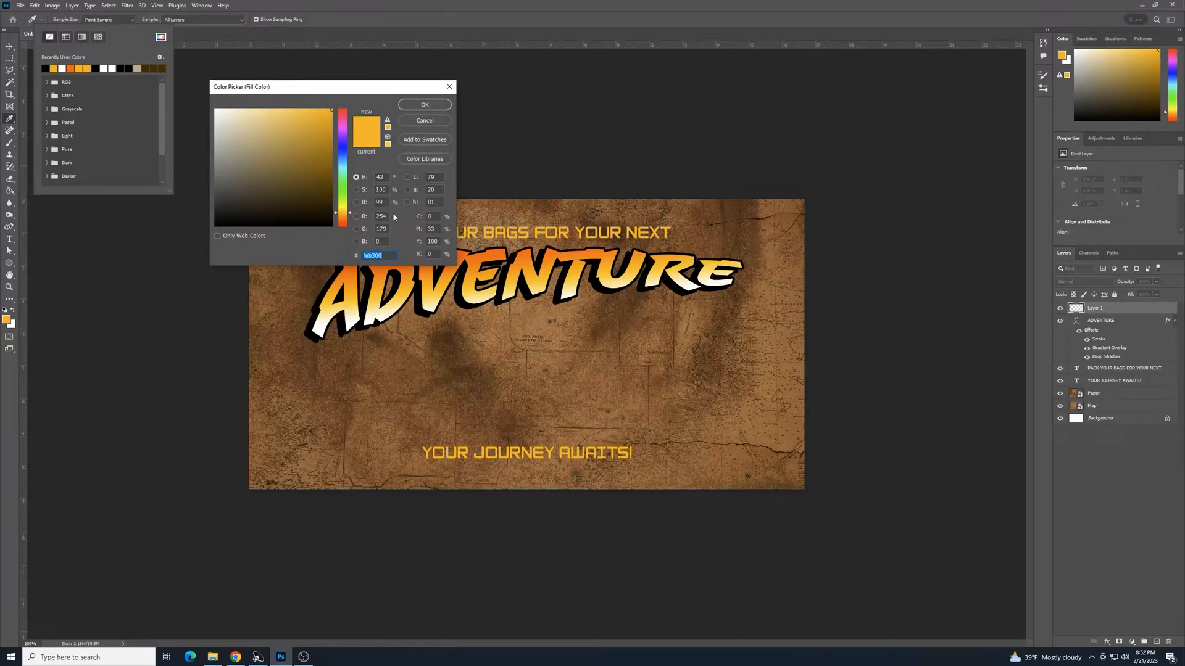
pyautogui.click(432, 105)
pyautogui.click(263, 4)
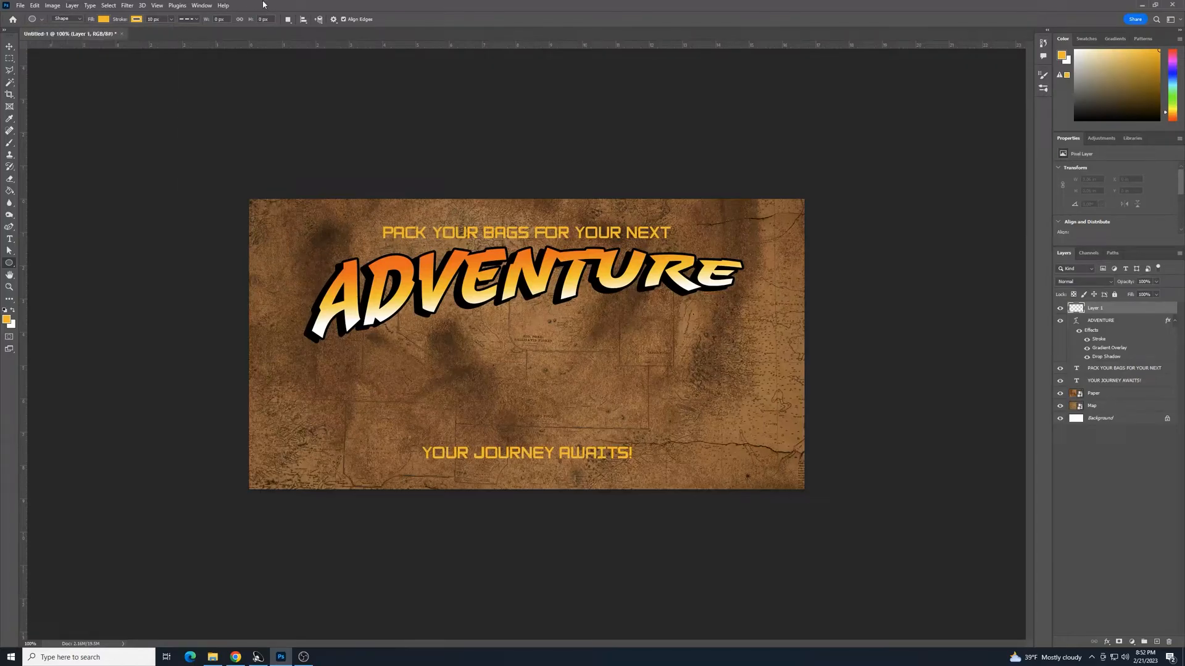
# - Set the ellipse's stroke style to a solid line and its stroke color to none
pyautogui.click(137, 19)
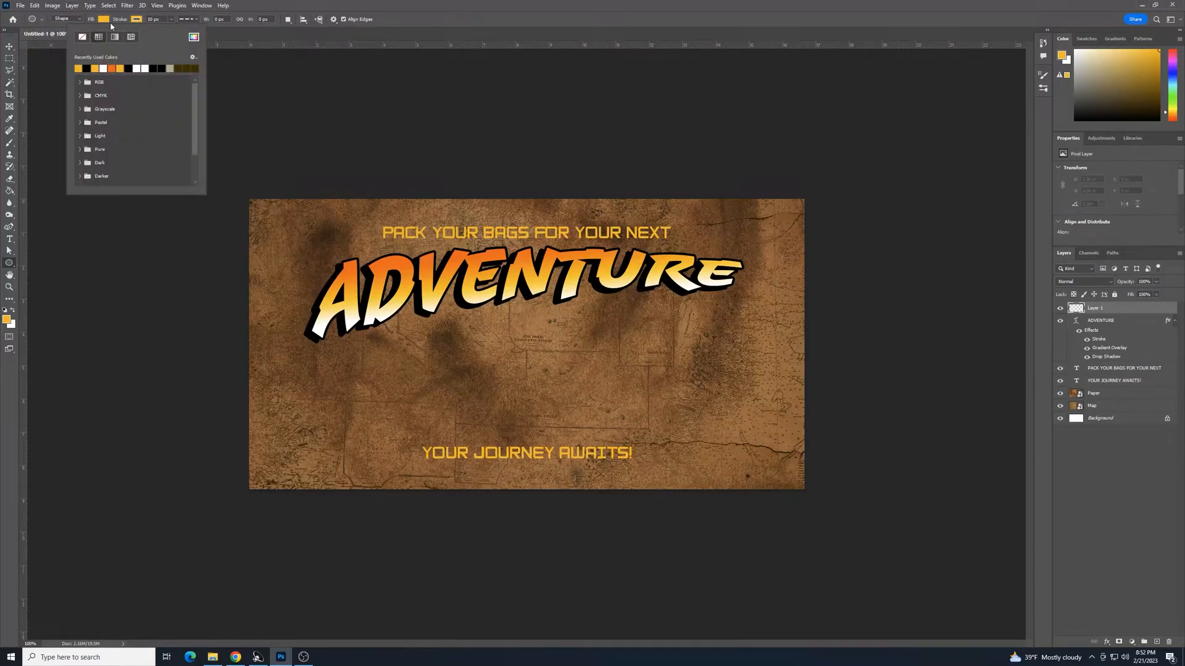
pyautogui.click(83, 37)
pyautogui.click(193, 17)
pyautogui.click(197, 20)
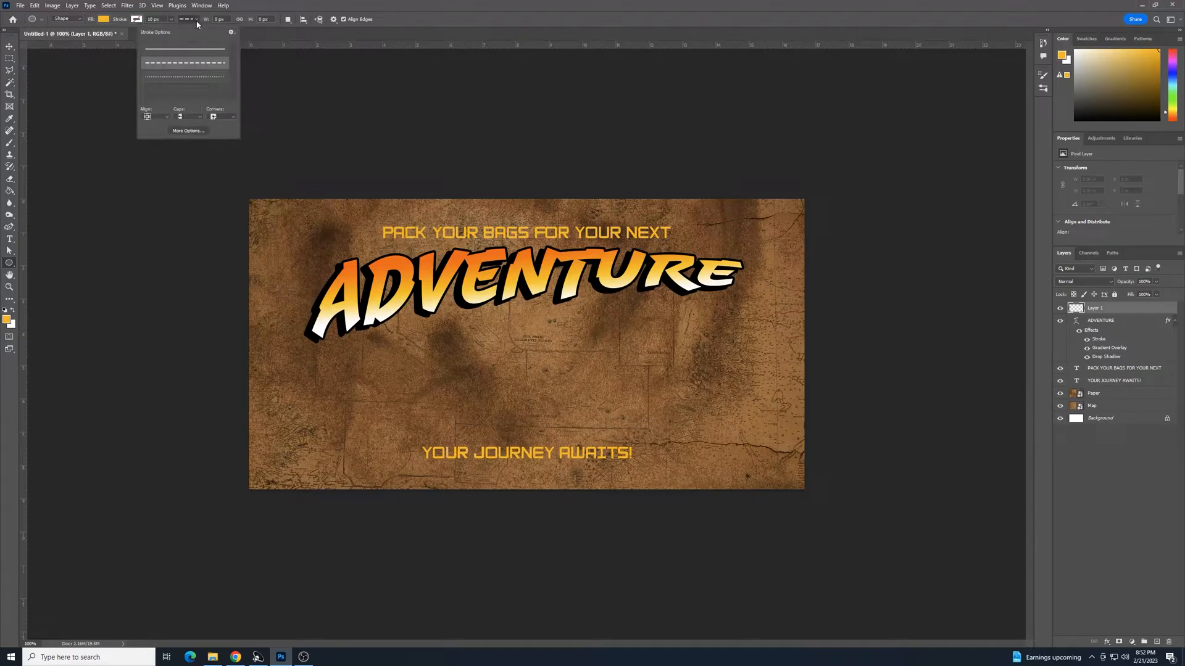
pyautogui.click(163, 50)
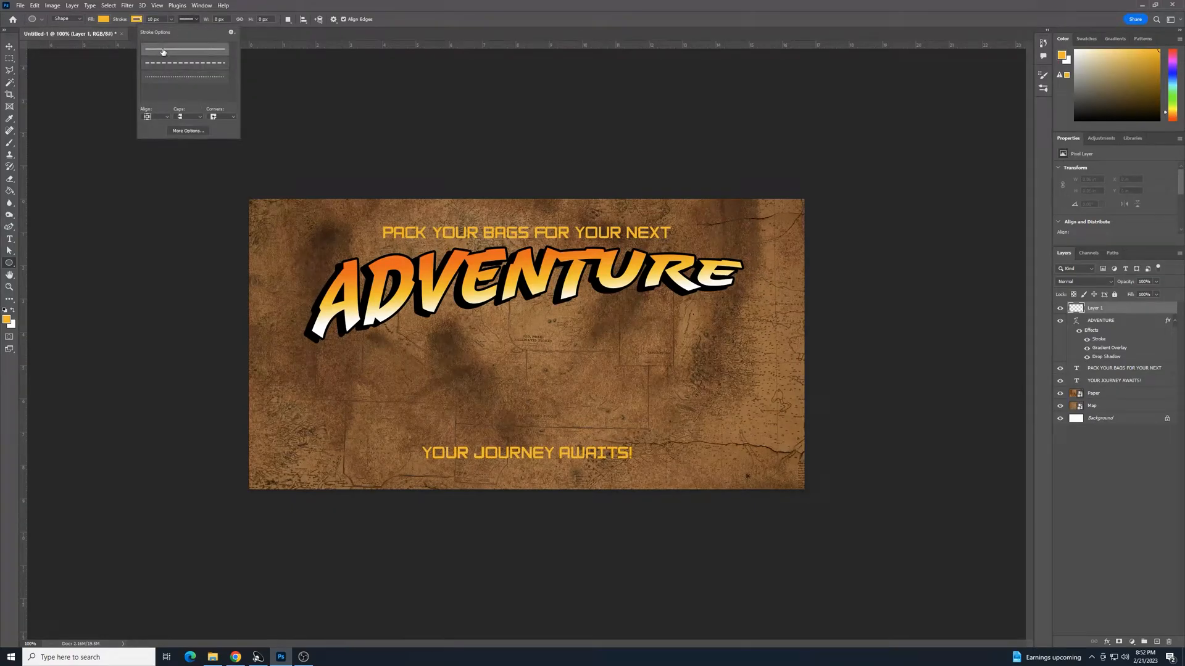
pyautogui.click(272, 13)
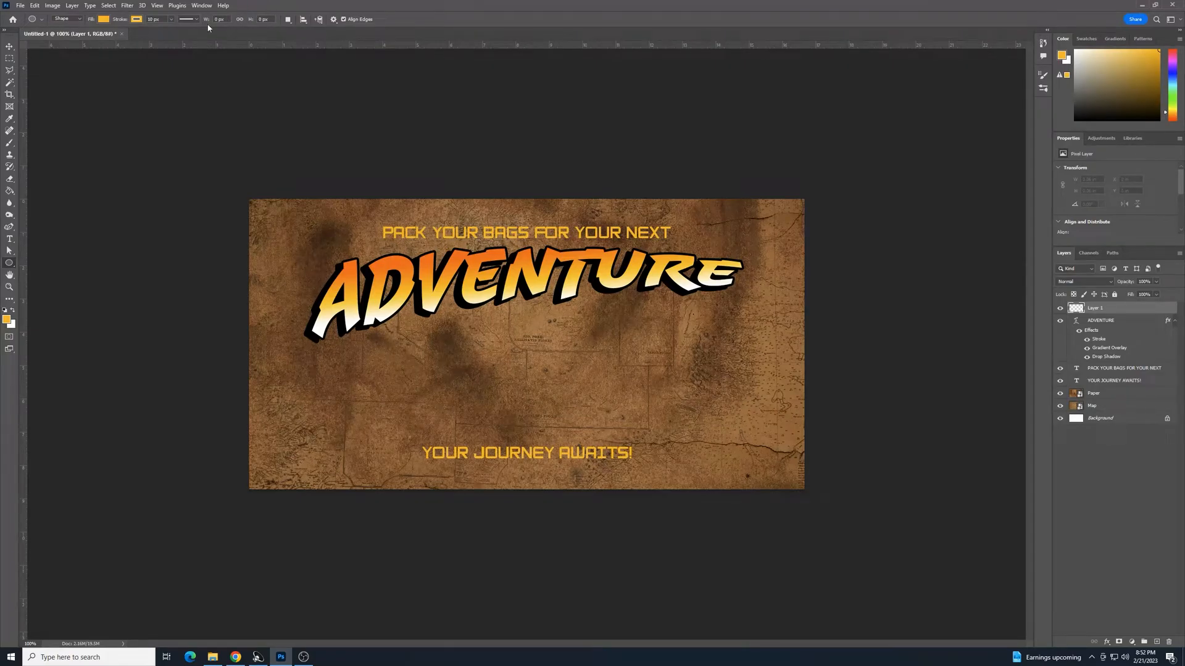
pyautogui.click(137, 20)
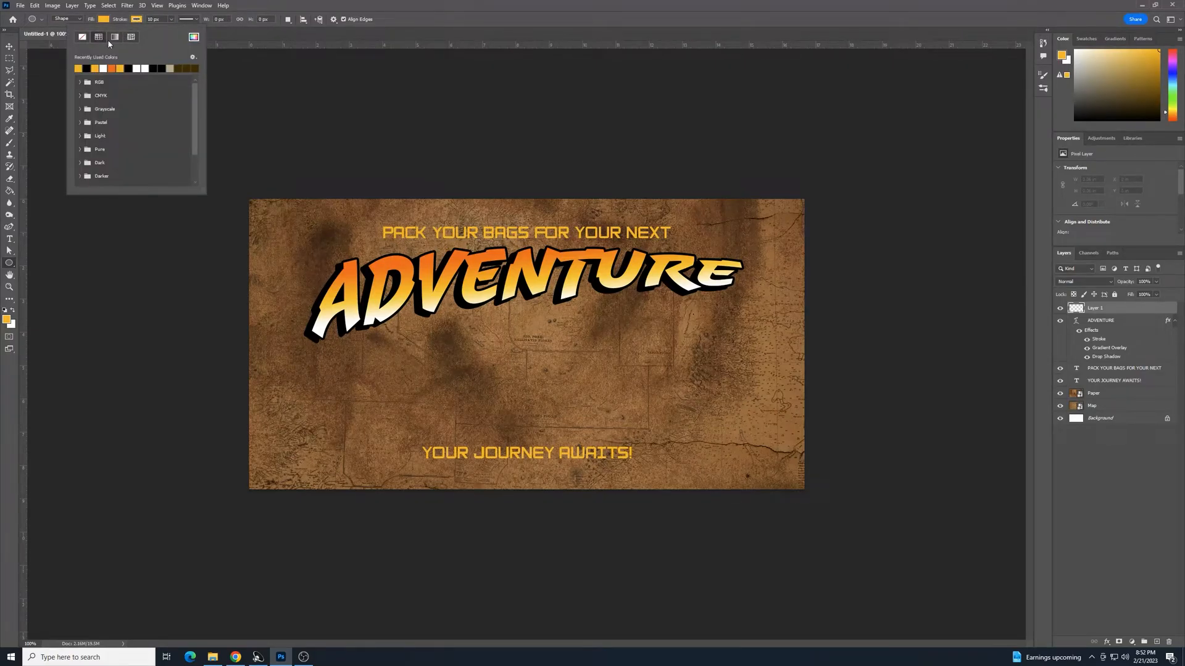
pyautogui.click(83, 37)
pyautogui.press('Return')
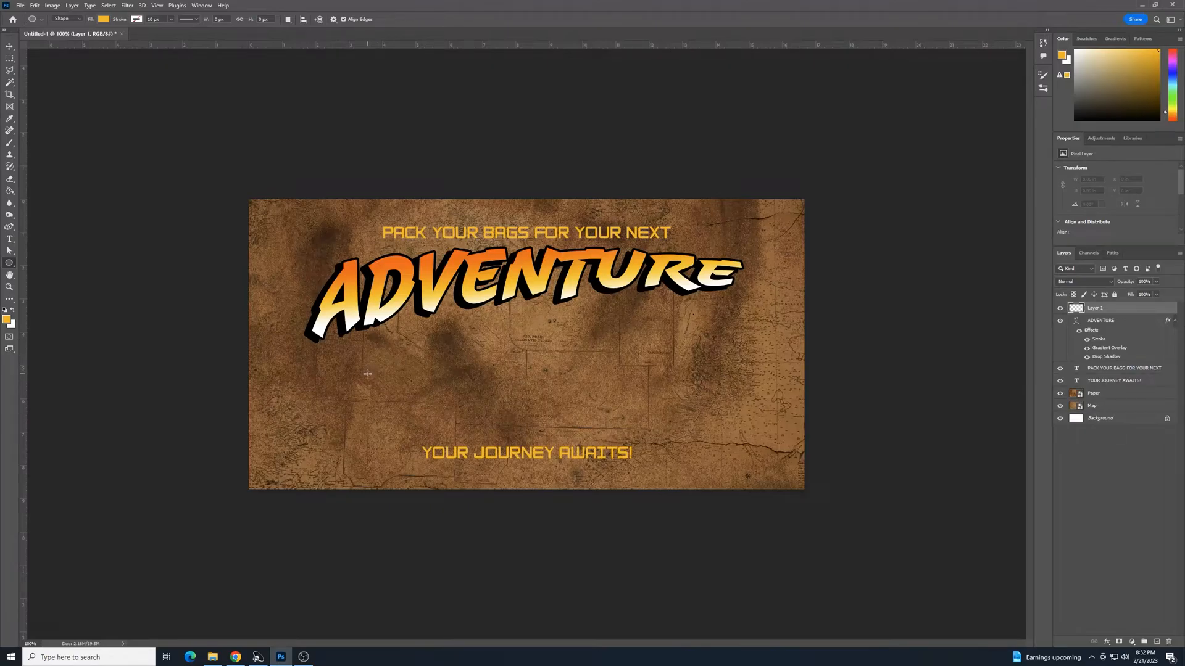
# - Draw a circle about 0.4 in wide and move it below the "A" of "ADVENTURE", above the bottom subtitle
pyautogui.moveTo(353, 378); pyautogui.dragTo(370, 395)
pyautogui.press('v')
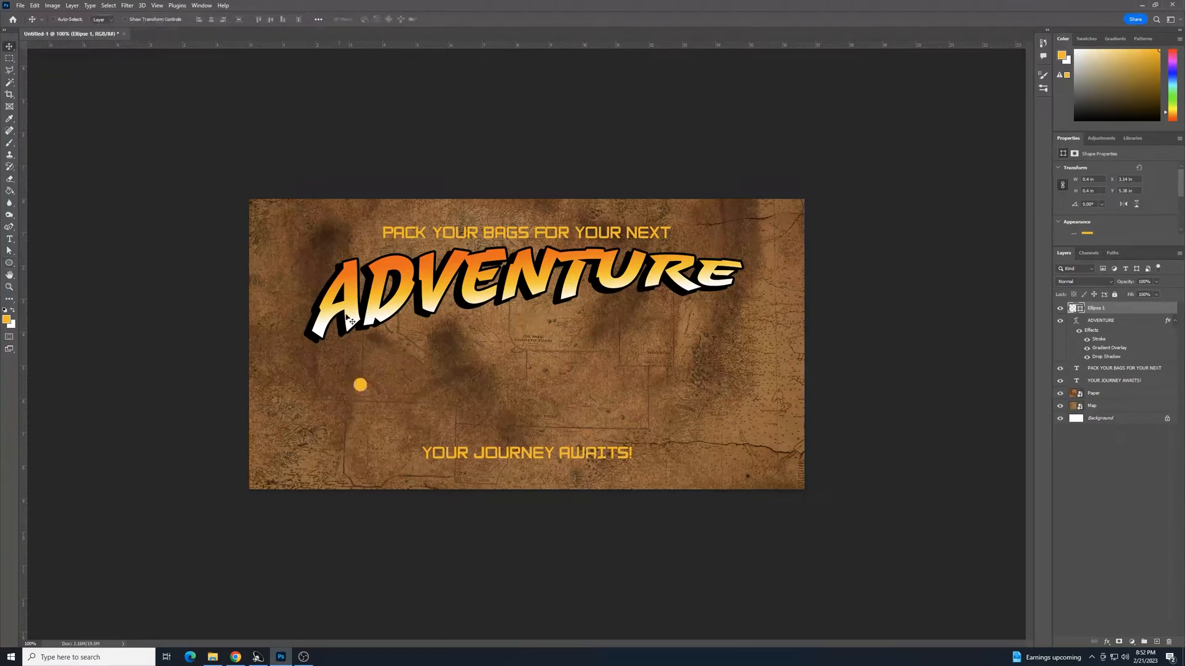
pyautogui.moveTo(364, 393); pyautogui.dragTo(358, 392)
pyautogui.moveTo(360, 384); pyautogui.dragTo(349, 393)
# - On a new layer above the "ADVENTURE" title, add a 72 pt text "X" in the lower right part of the map
pyautogui.click(1108, 319)
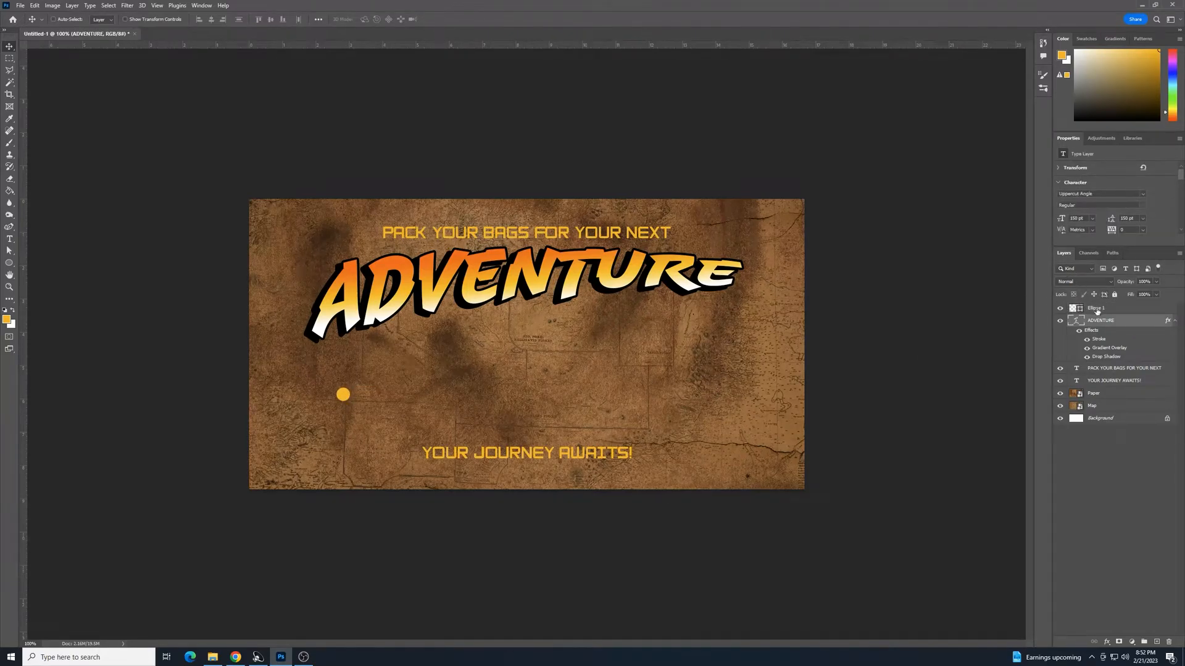
pyautogui.click(1155, 642)
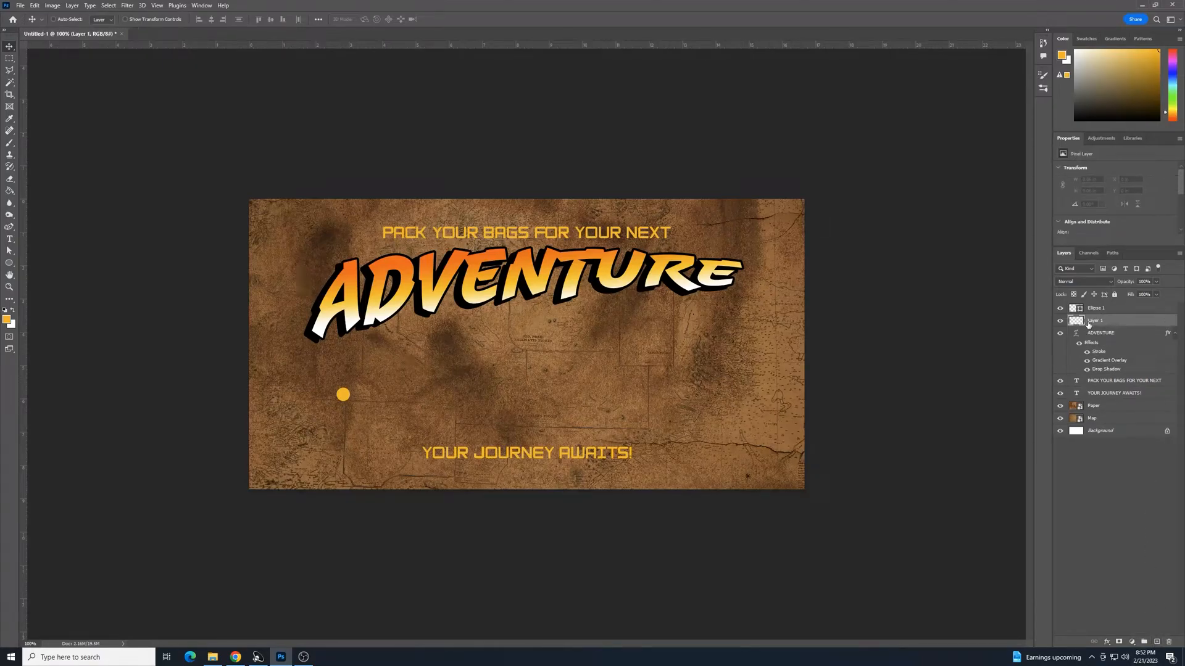
pyautogui.click(10, 239)
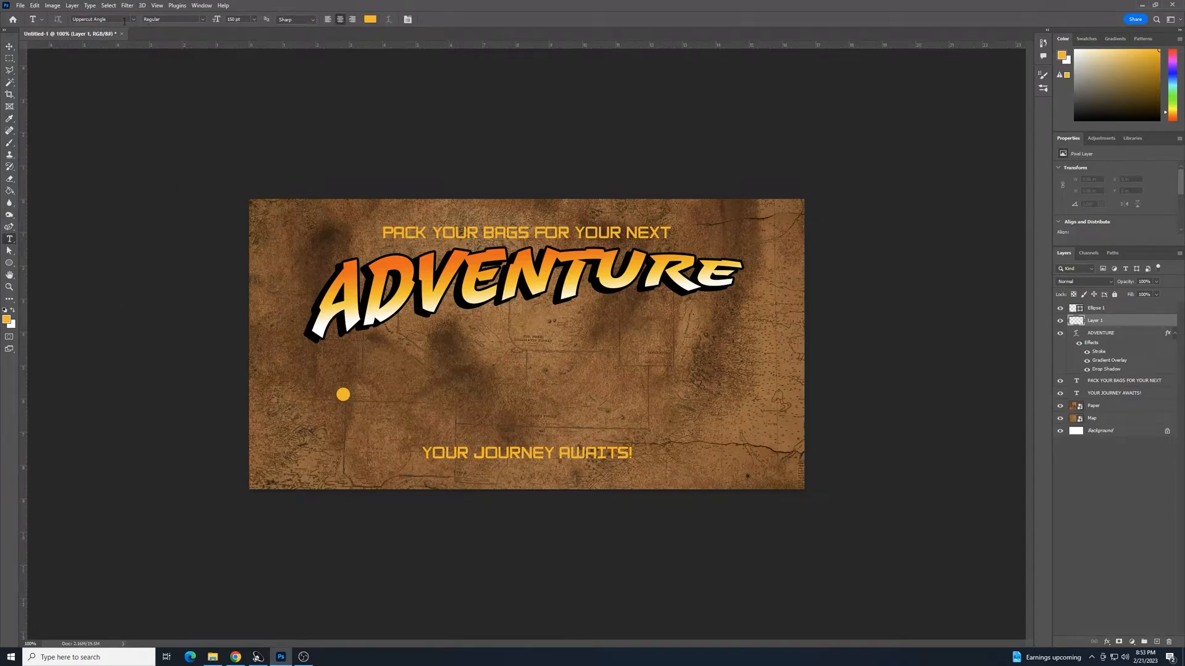
pyautogui.click(246, 17)
pyautogui.write('72')
pyautogui.click(641, 384)
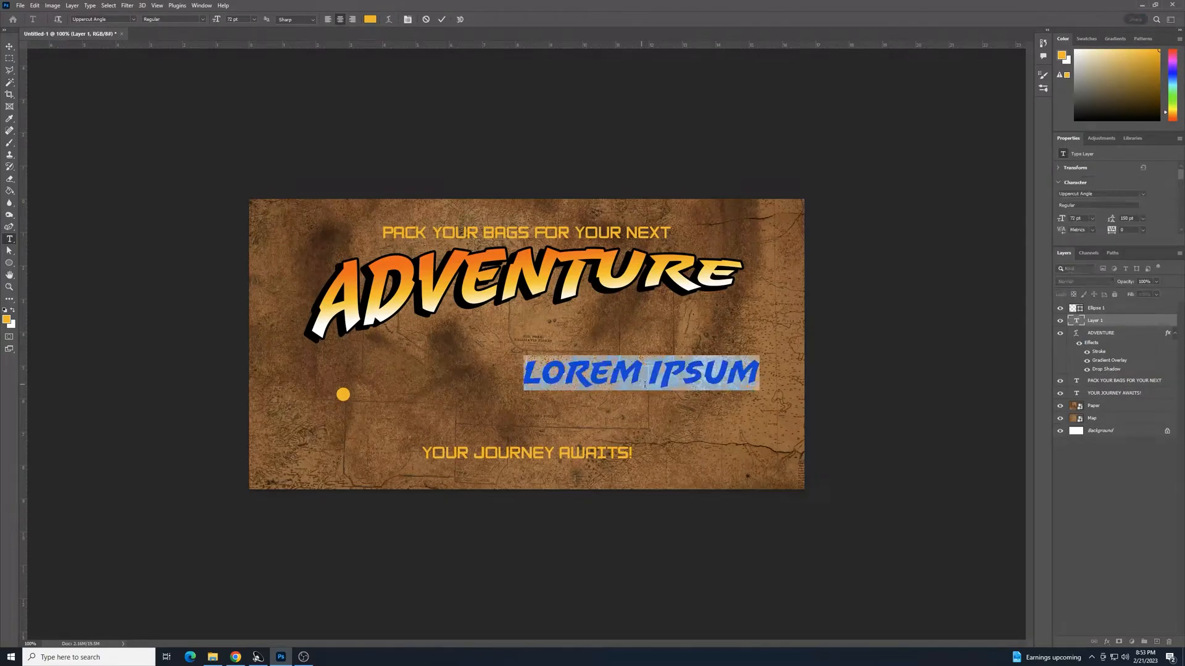
pyautogui.write('X')
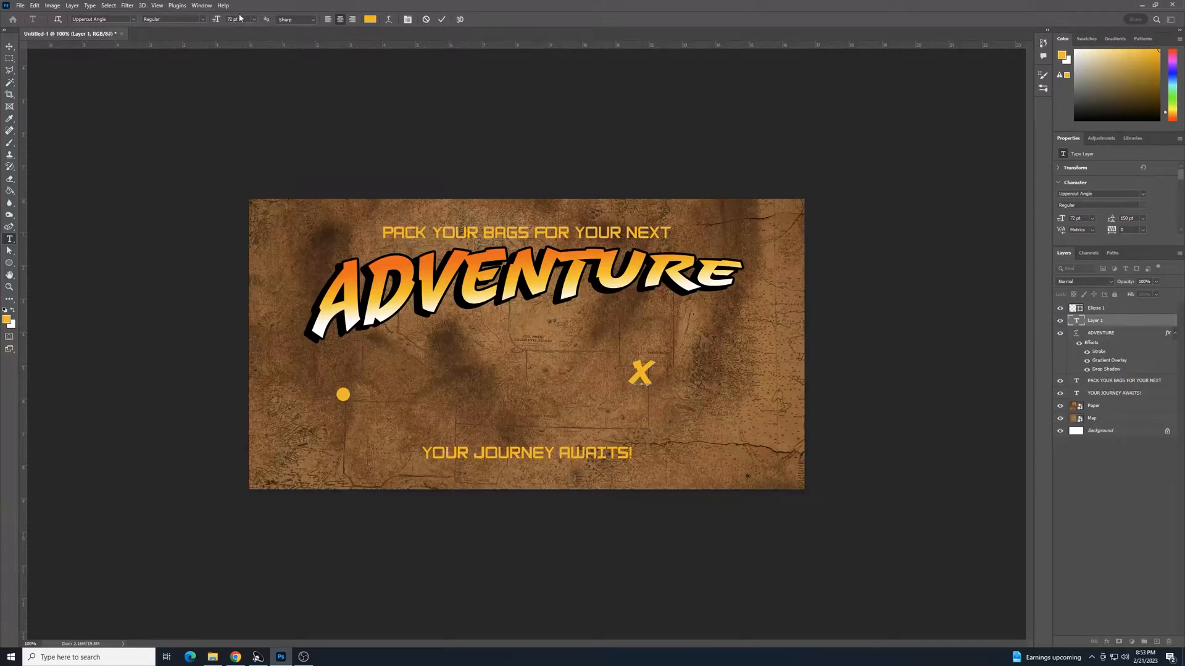
# - Move the "X" further right and down so it lines up horizontally with the circle
pyautogui.click(10, 46)
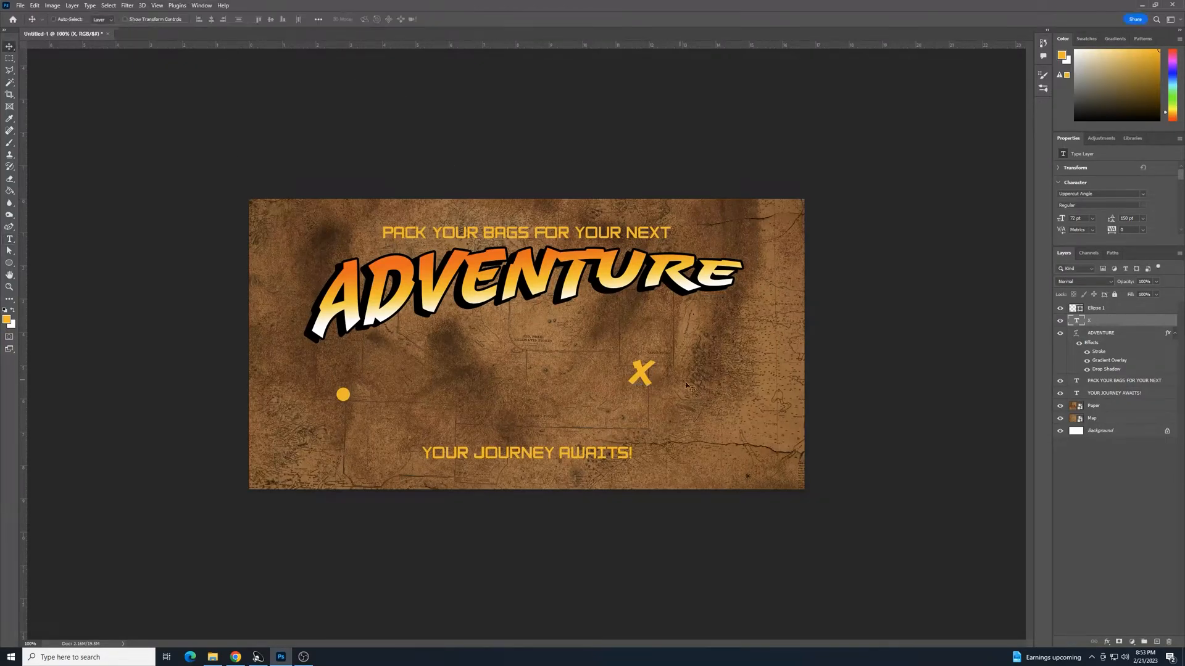
pyautogui.moveTo(644, 383); pyautogui.dragTo(678, 405)
pyautogui.press('Right')
pyautogui.press('Right')
pyautogui.press('Right')
pyautogui.press('Right')
pyautogui.press('Right')
pyautogui.press('Right')
pyautogui.press('Right')
pyautogui.press('Right')
pyautogui.press('Right')
pyautogui.press('Right')
pyautogui.press('Right')
pyautogui.press('Right')
pyautogui.press('Right')
pyautogui.press('Right')
# - Unlock the white Background layer and delete it
pyautogui.click(1167, 432)
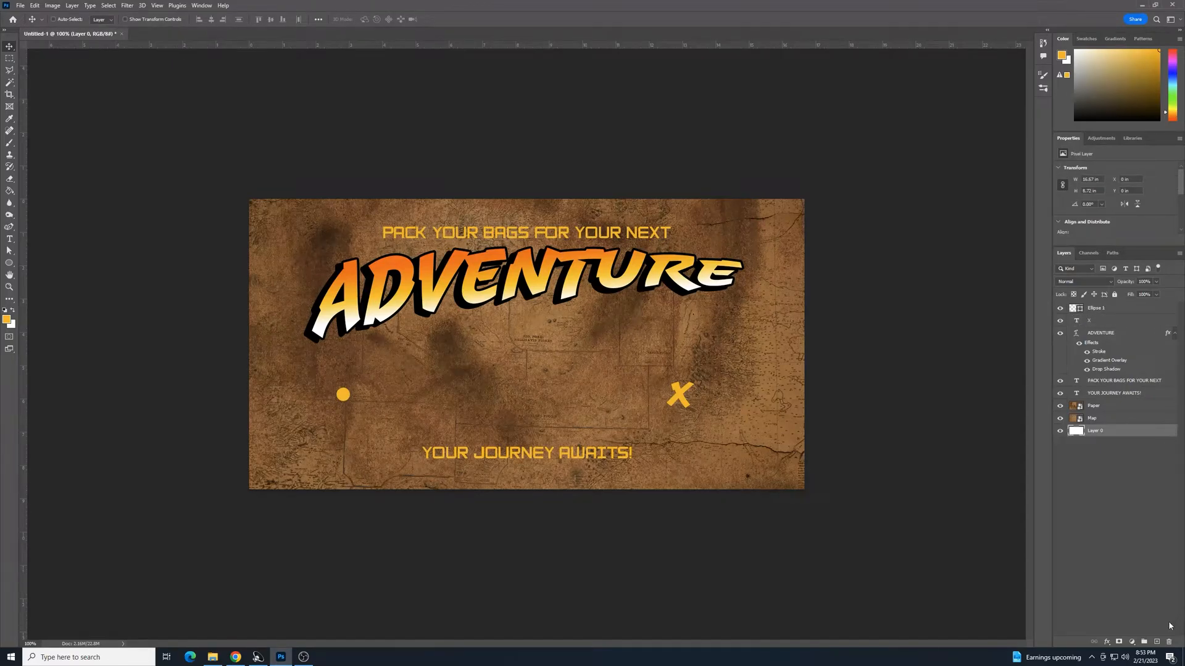
pyautogui.click(1169, 642)
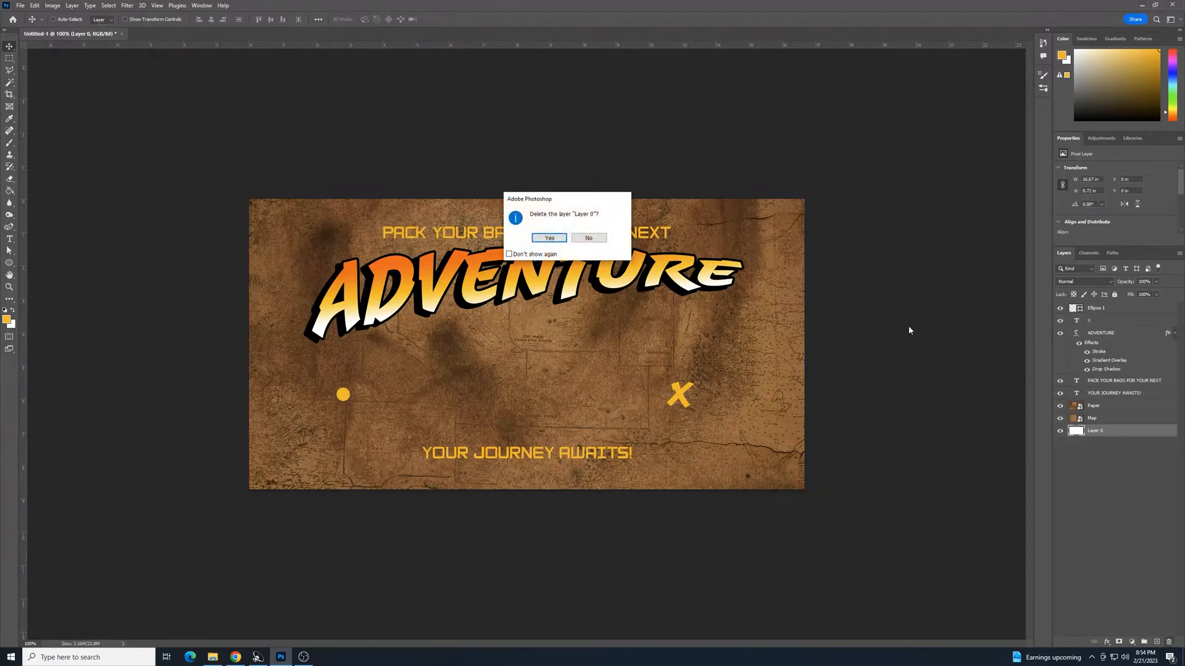
pyautogui.click(549, 240)
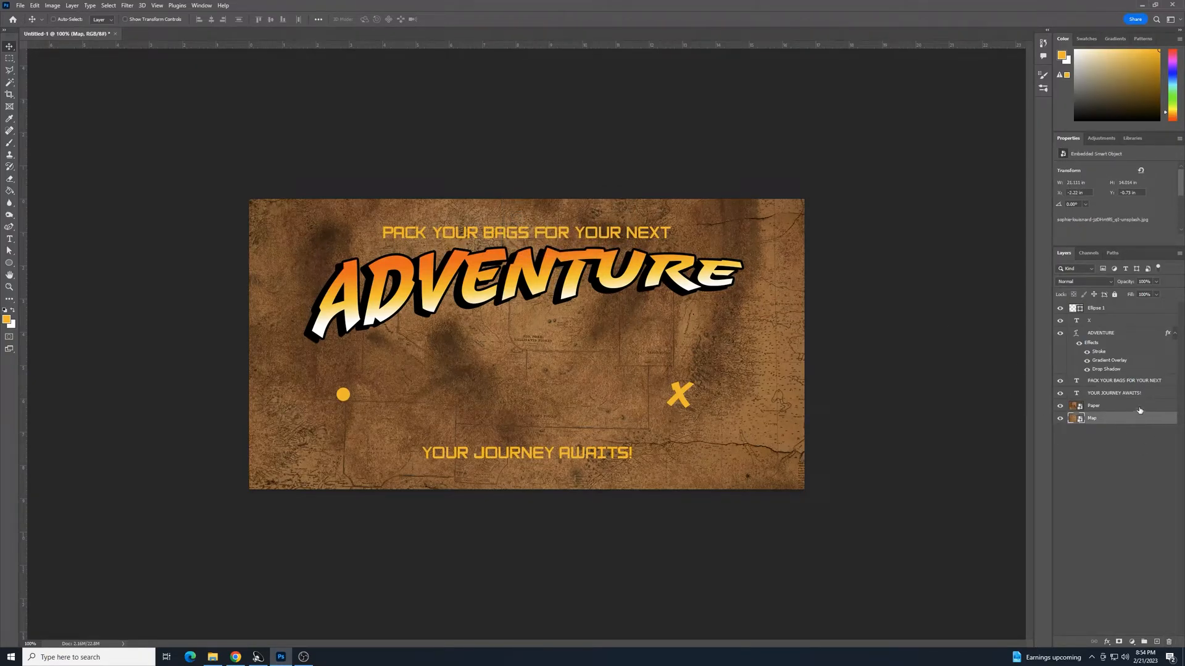
# - Group the Paper and Map layers and rename the group "Map Contents"
pyautogui.keyDown('shift'); pyautogui.click(1139, 409); pyautogui.keyUp('shift')
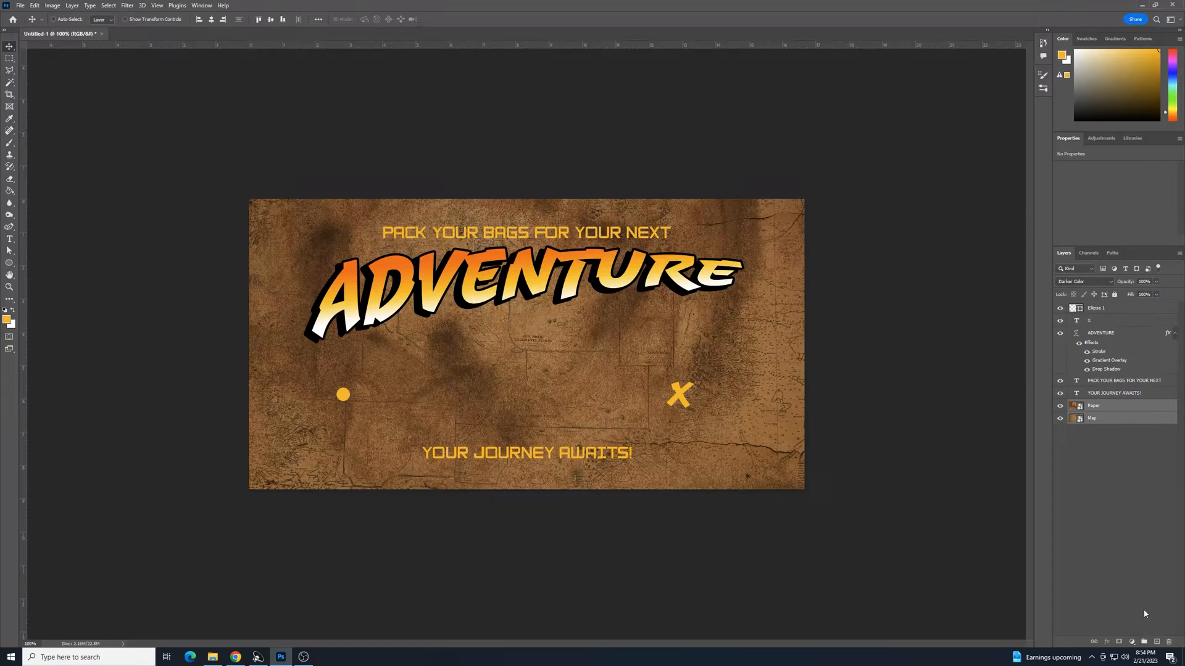
pyautogui.click(1144, 642)
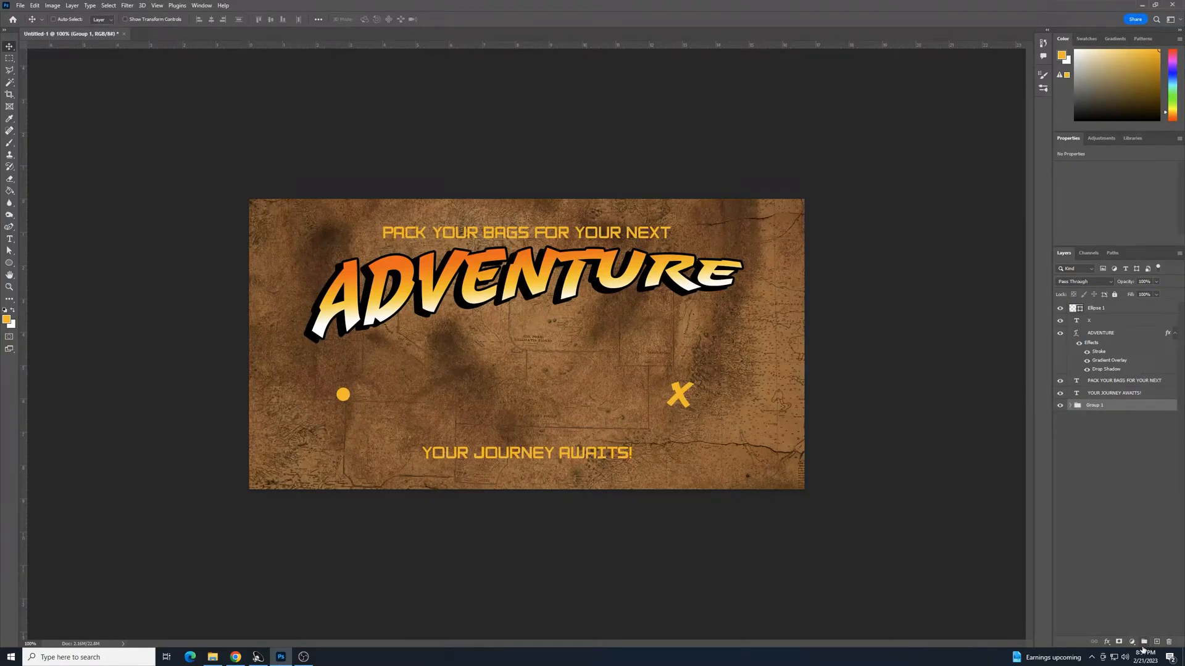
pyautogui.click(1070, 405)
pyautogui.click(1070, 407)
pyautogui.doubleClick(1096, 406)
pyautogui.write('mAP')
pyautogui.press('BackSpace')
pyautogui.press('BackSpace')
pyautogui.press('BackSpace')
pyautogui.press('BackSpace')
pyautogui.press('BackSpace')
pyautogui.press('BackSpace')
pyautogui.press('BackSpace')
pyautogui.press('BackSpace')
pyautogui.click(1125, 457)
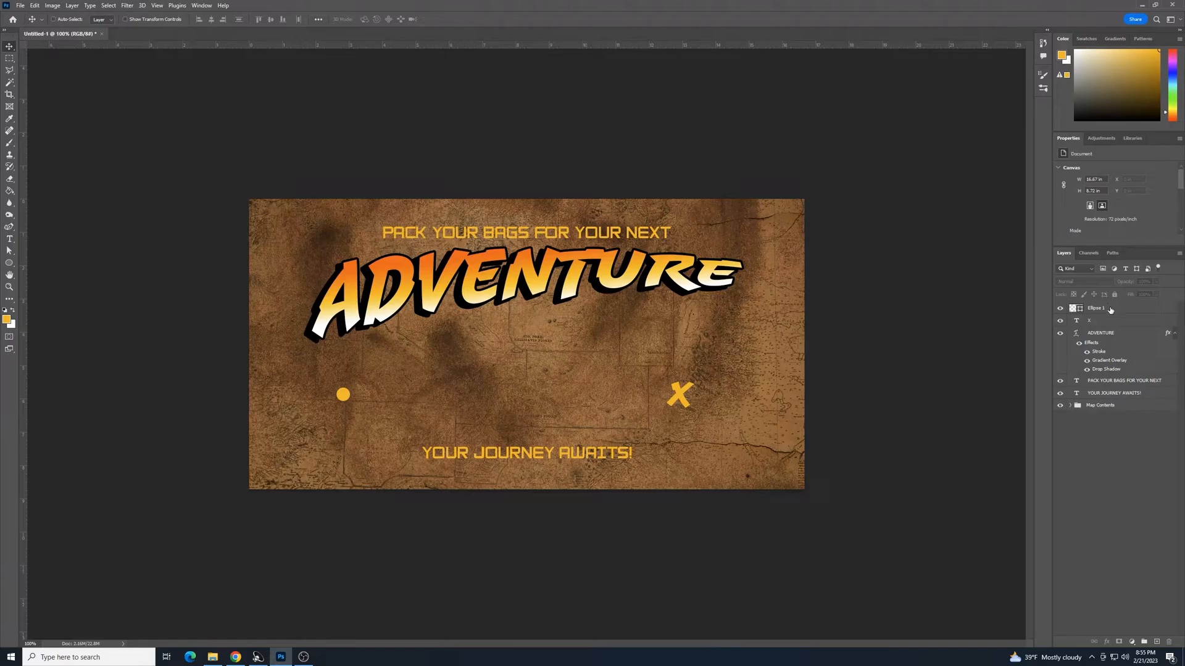
# - Group the ellipse, the "X" and all text layers, and rename the group "Text Content"
pyautogui.click(1101, 312)
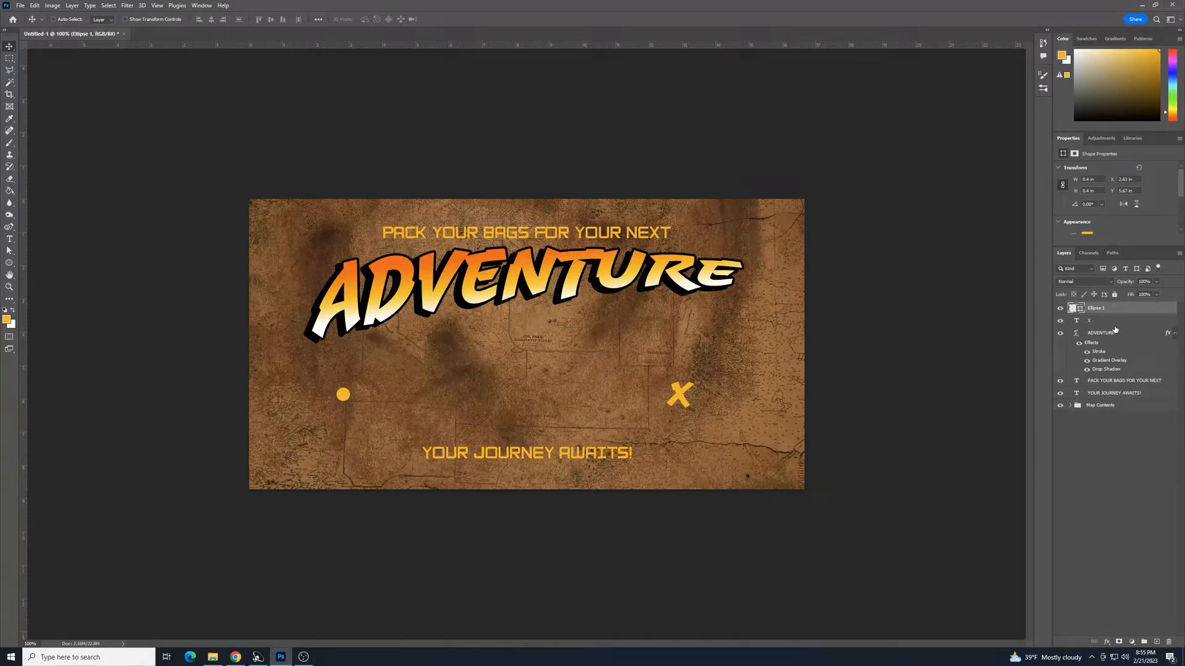
pyautogui.keyDown('shift'); pyautogui.click(1124, 395); pyautogui.keyUp('shift')
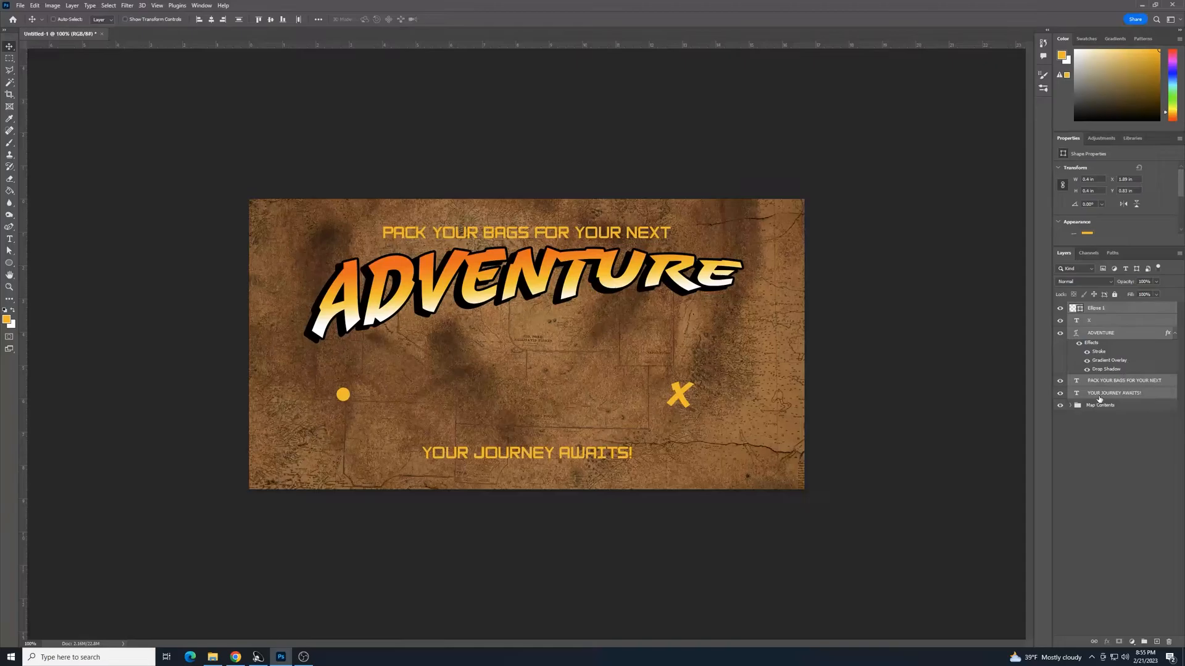
pyautogui.click(1145, 642)
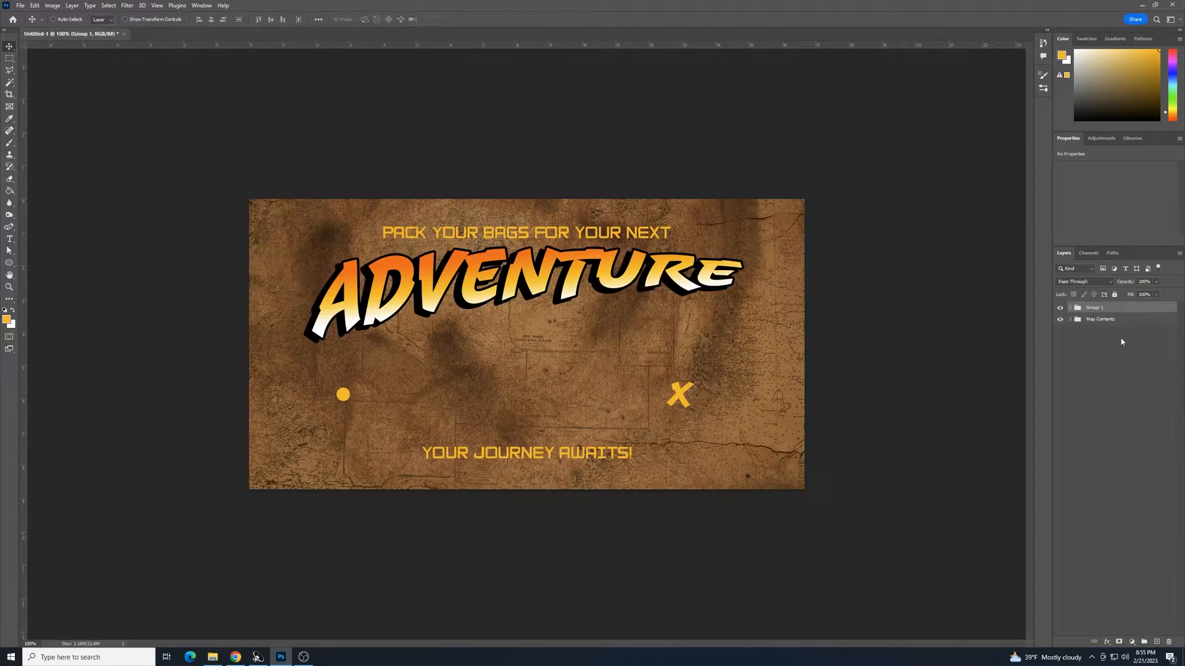
pyautogui.doubleClick(1092, 308)
pyautogui.write('Ti')
pyautogui.write('xt Conte')
pyautogui.write('nt')
pyautogui.click(1143, 356)
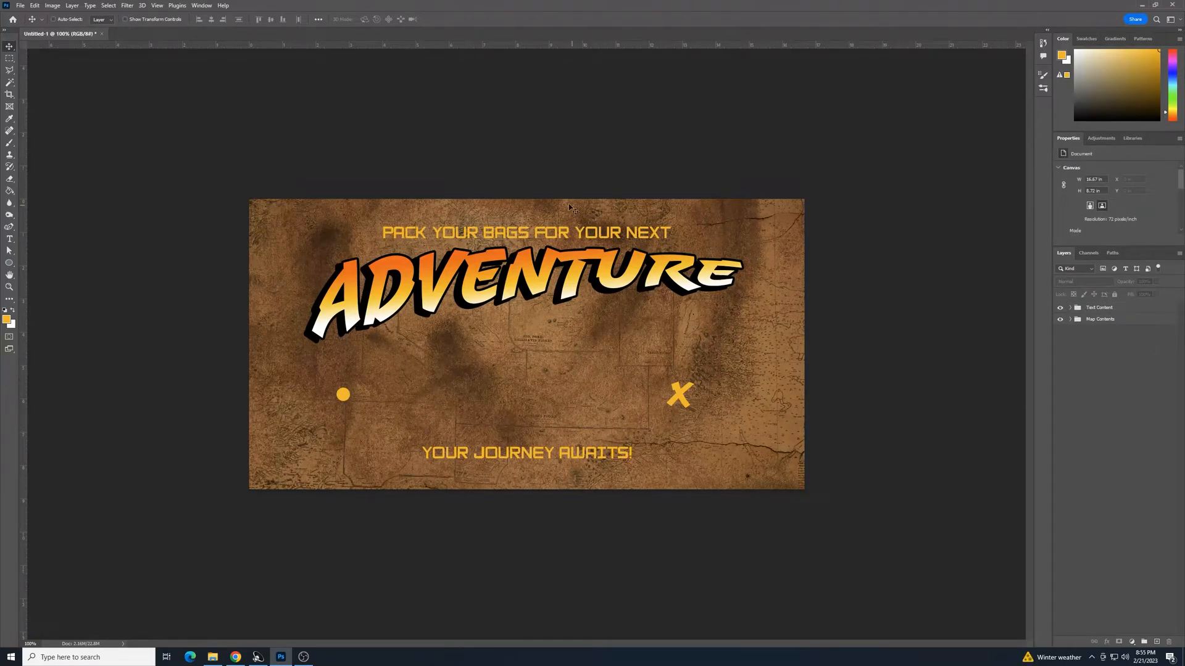
# - Add a new layer above the Text Content group and set the Line tool to no fill
pyautogui.click(1129, 307)
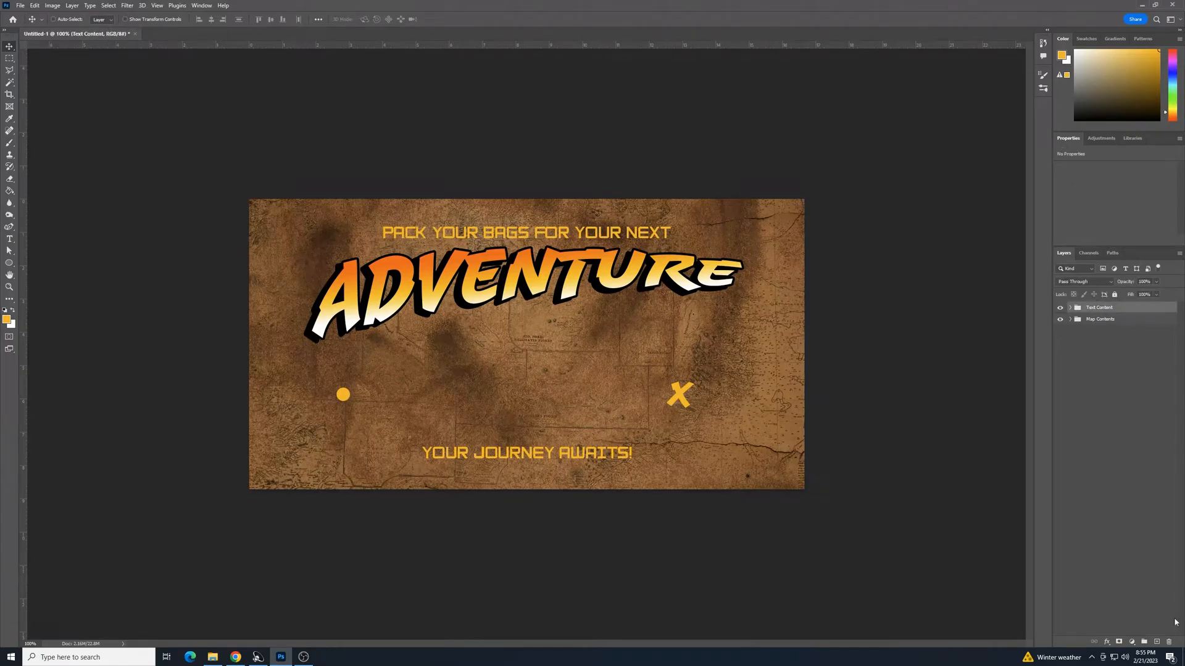
pyautogui.click(1157, 642)
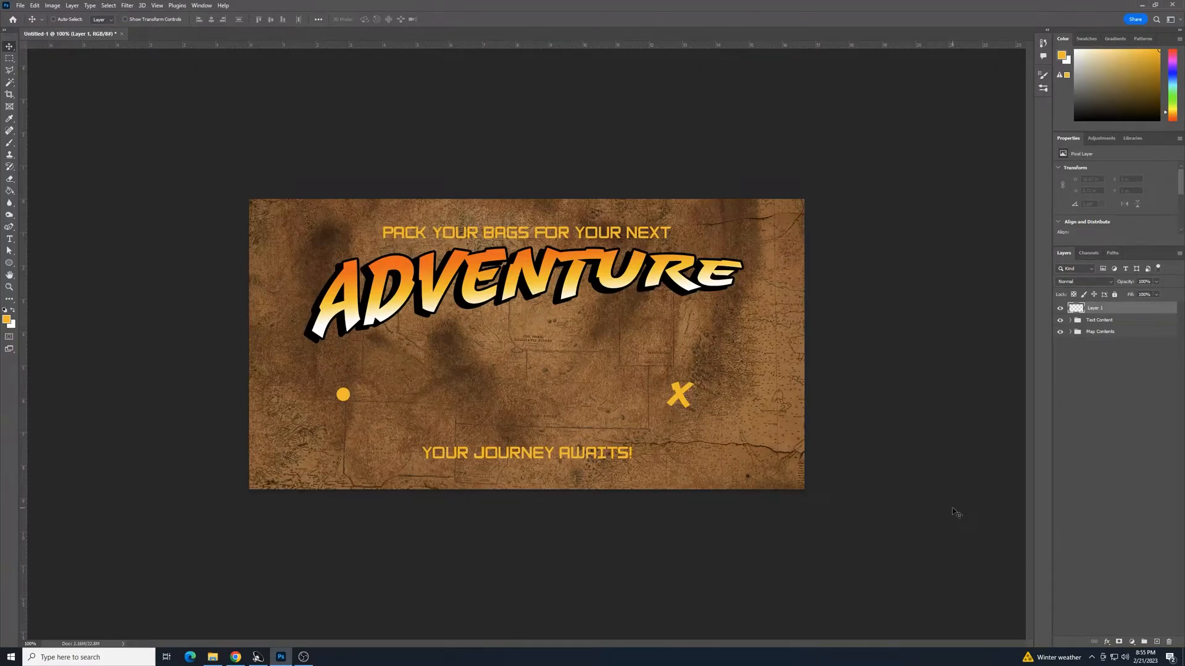
pyautogui.click(10, 266)
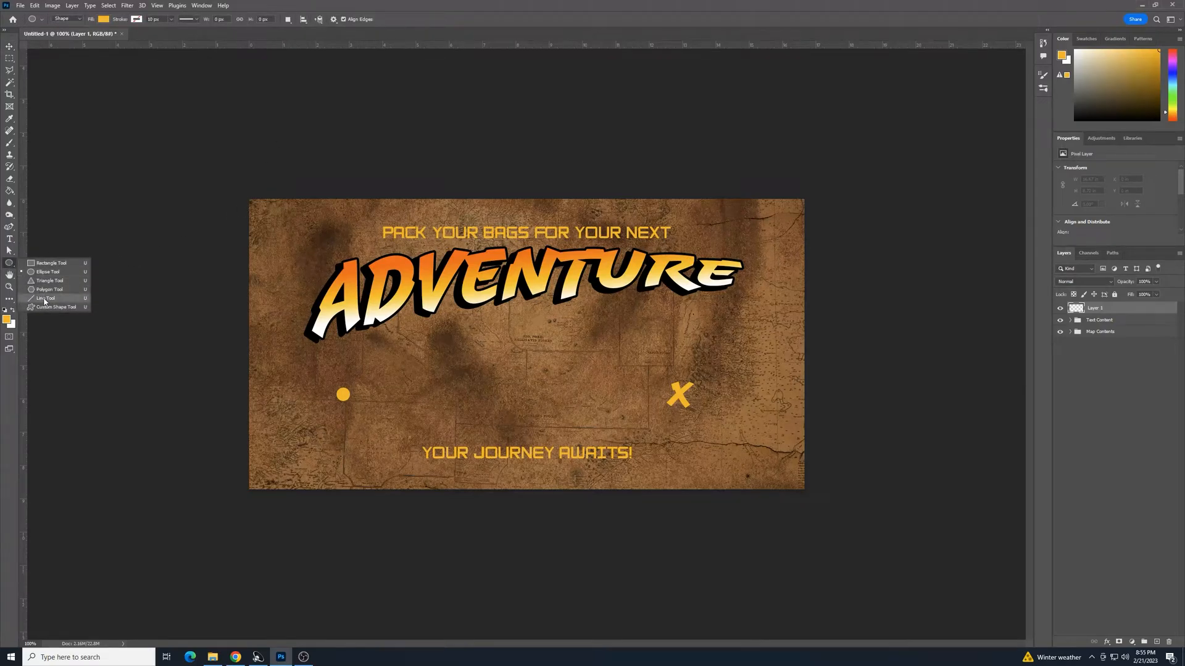
pyautogui.click(45, 298)
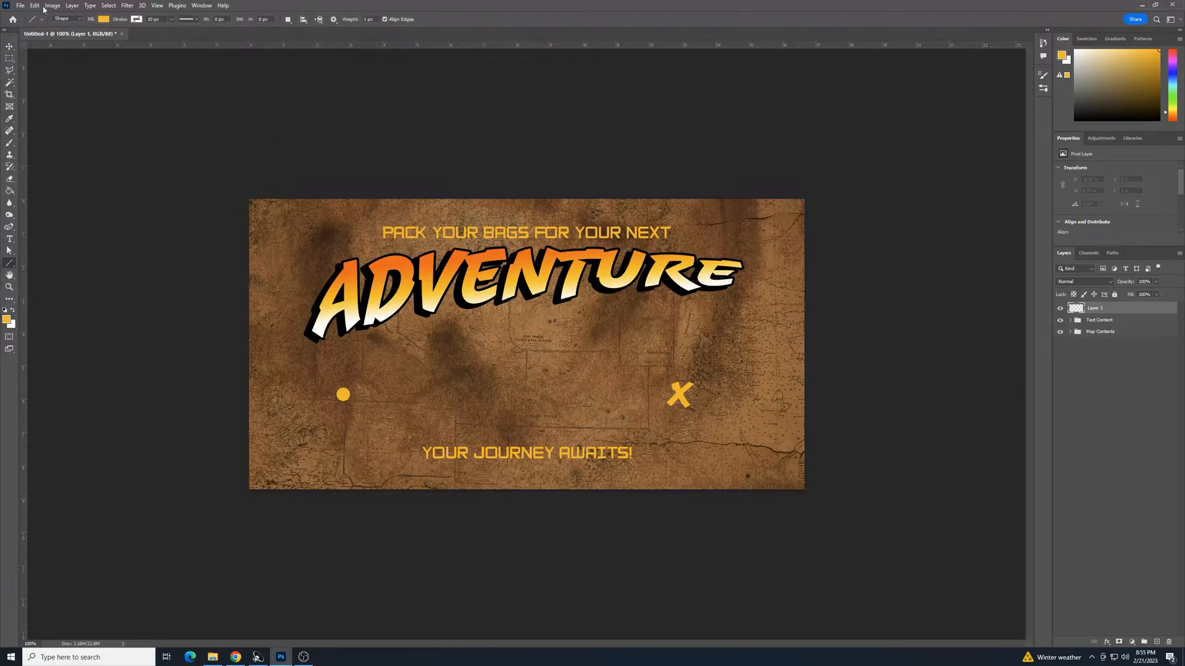
pyautogui.click(103, 19)
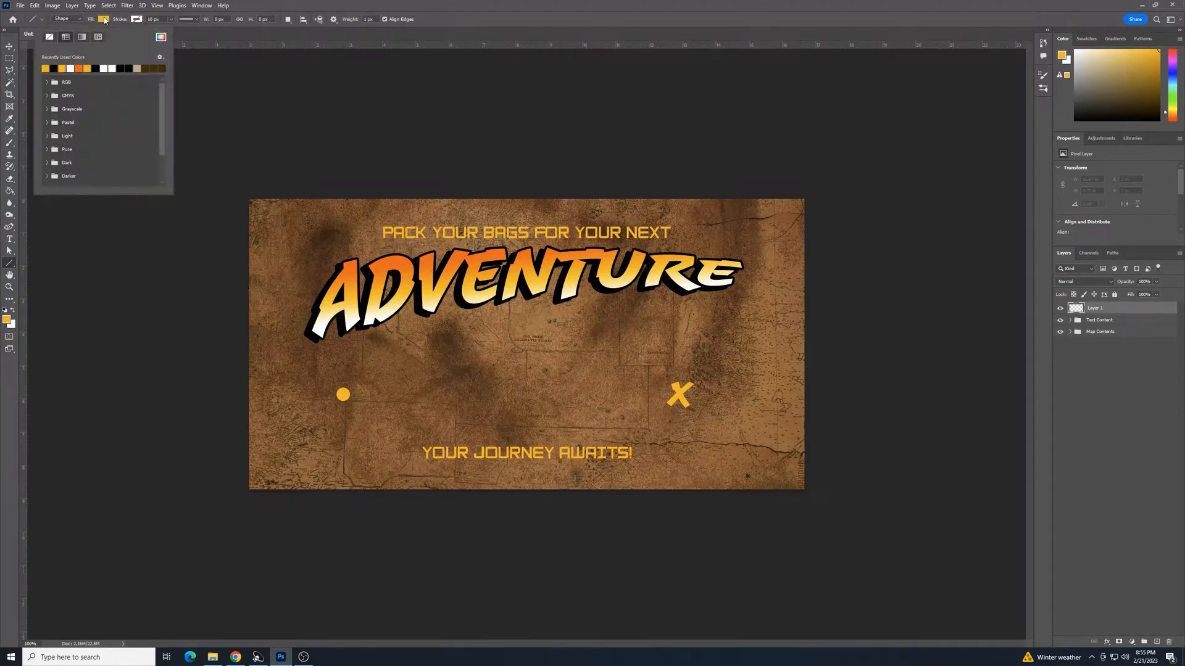
pyautogui.click(50, 37)
pyautogui.click(151, 17)
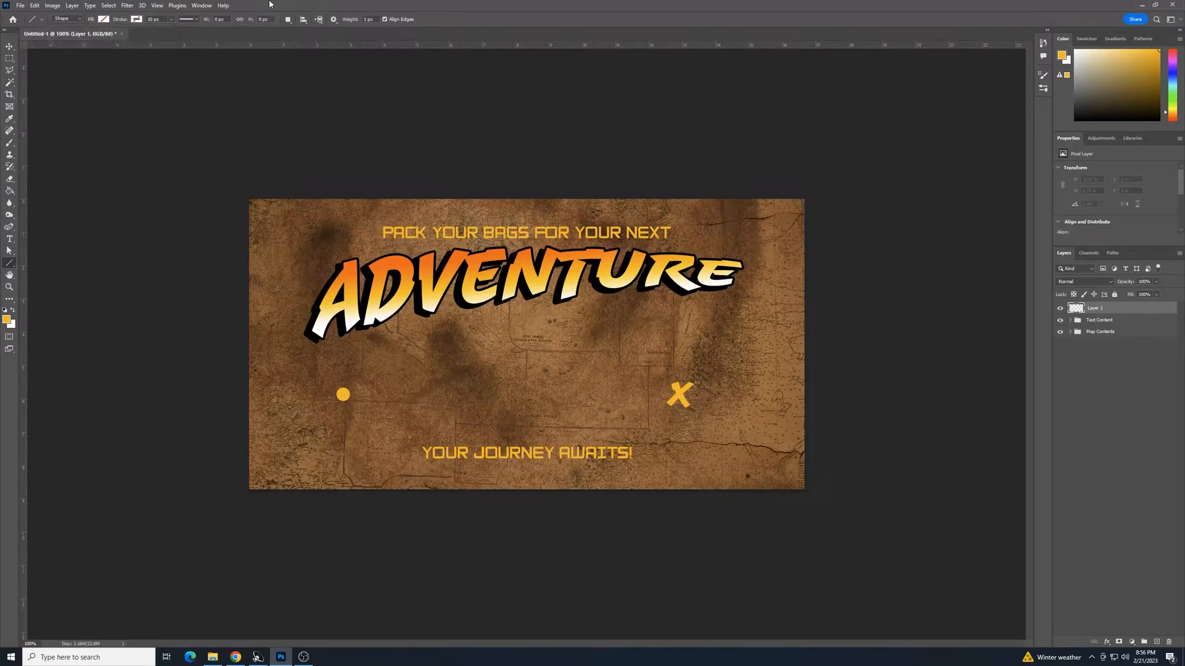
# - Set the Line tool's stroke colour to the same yellow-orange as the circle and subtitles
pyautogui.click(138, 22)
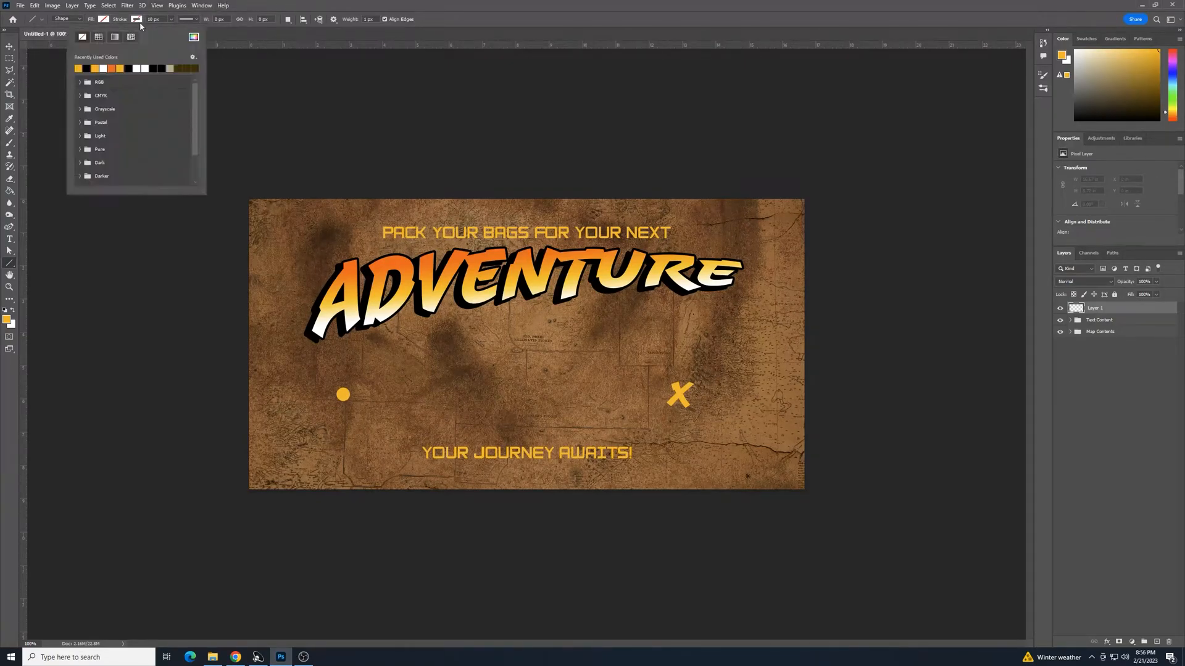
pyautogui.click(194, 37)
pyautogui.click(430, 106)
pyautogui.click(435, 190)
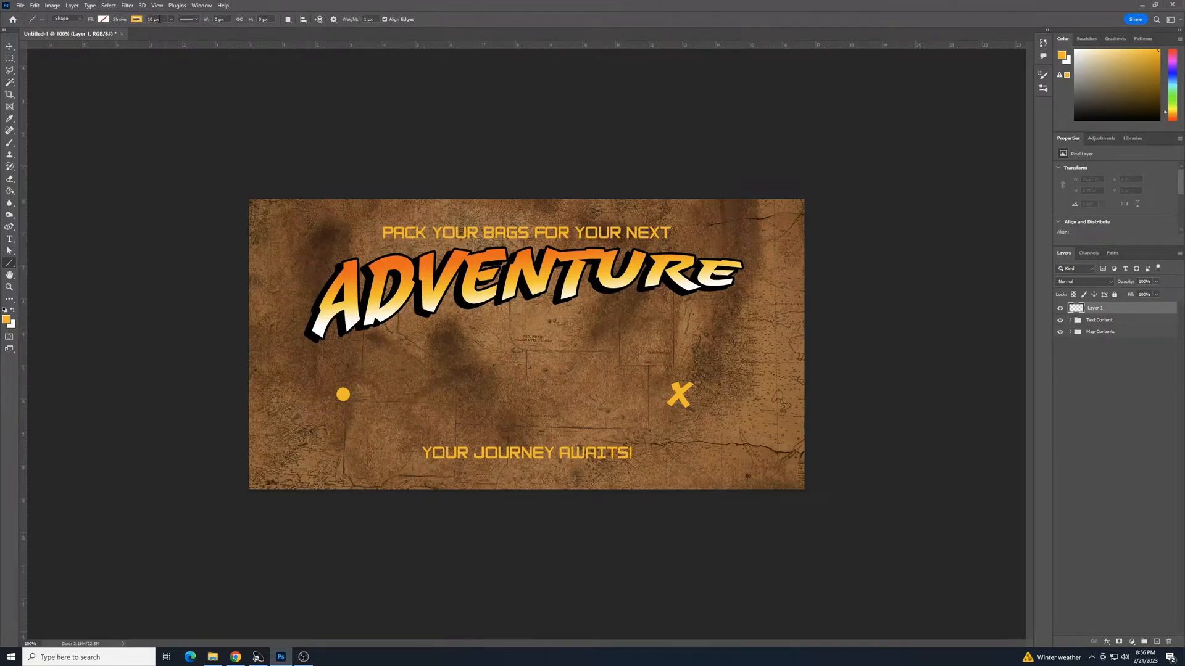
# - Choose the dashed stroke style and draw a horizontal line about 554 px long between the circle and the X
pyautogui.click(198, 21)
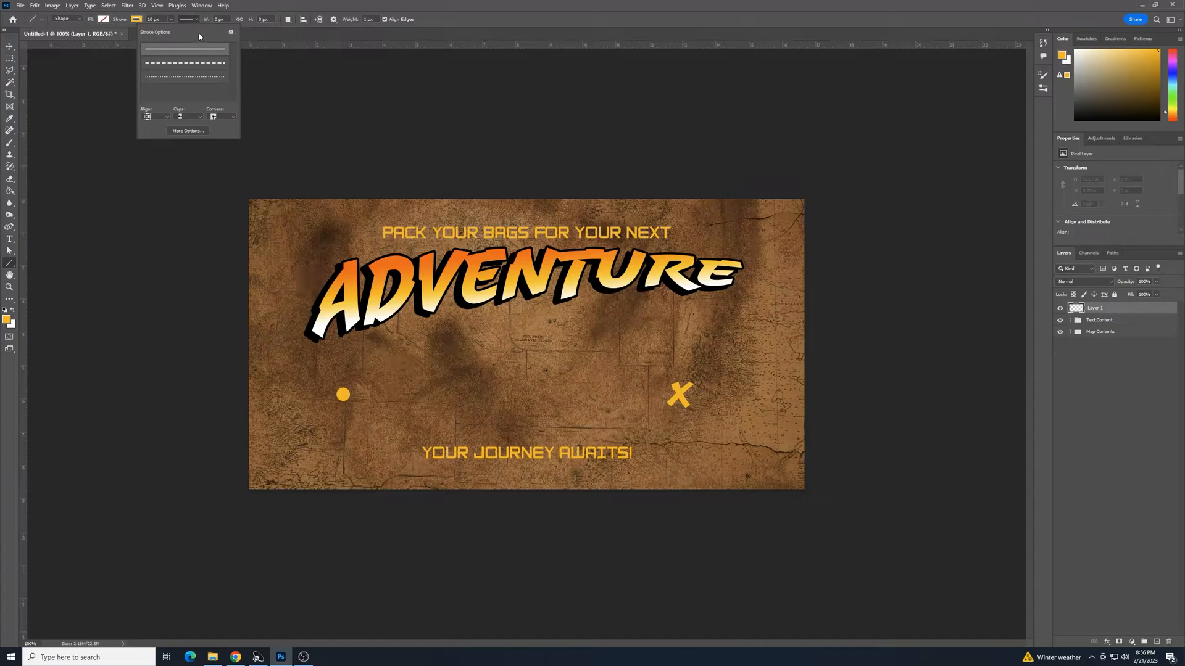
pyautogui.click(181, 66)
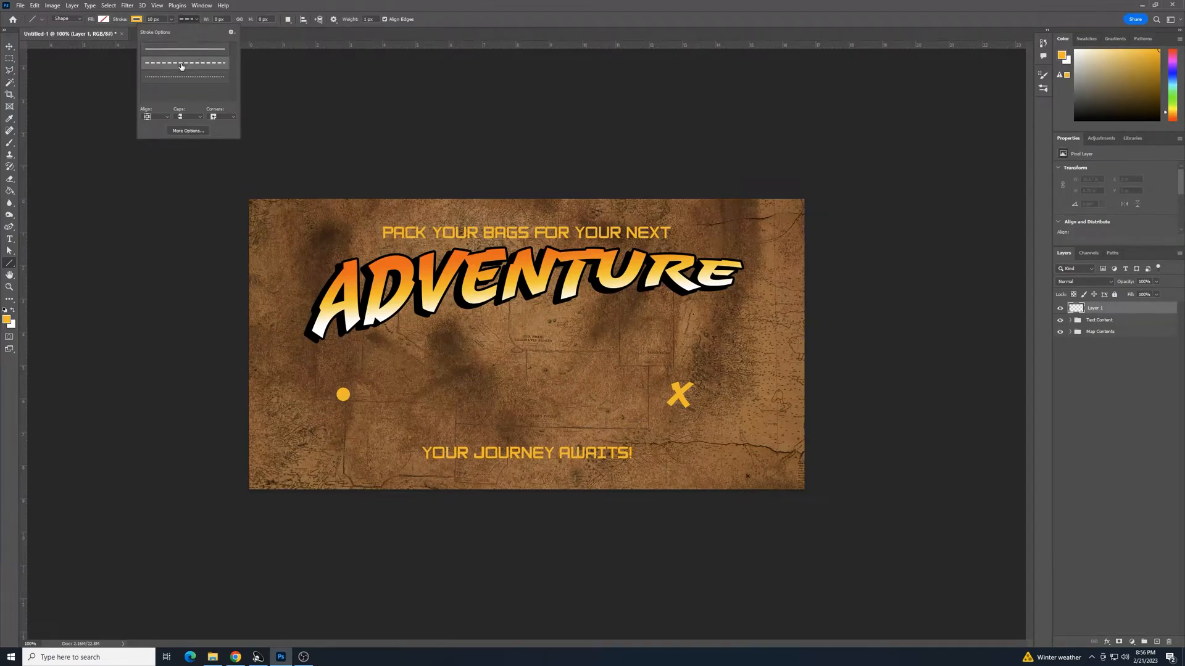
pyautogui.click(259, 4)
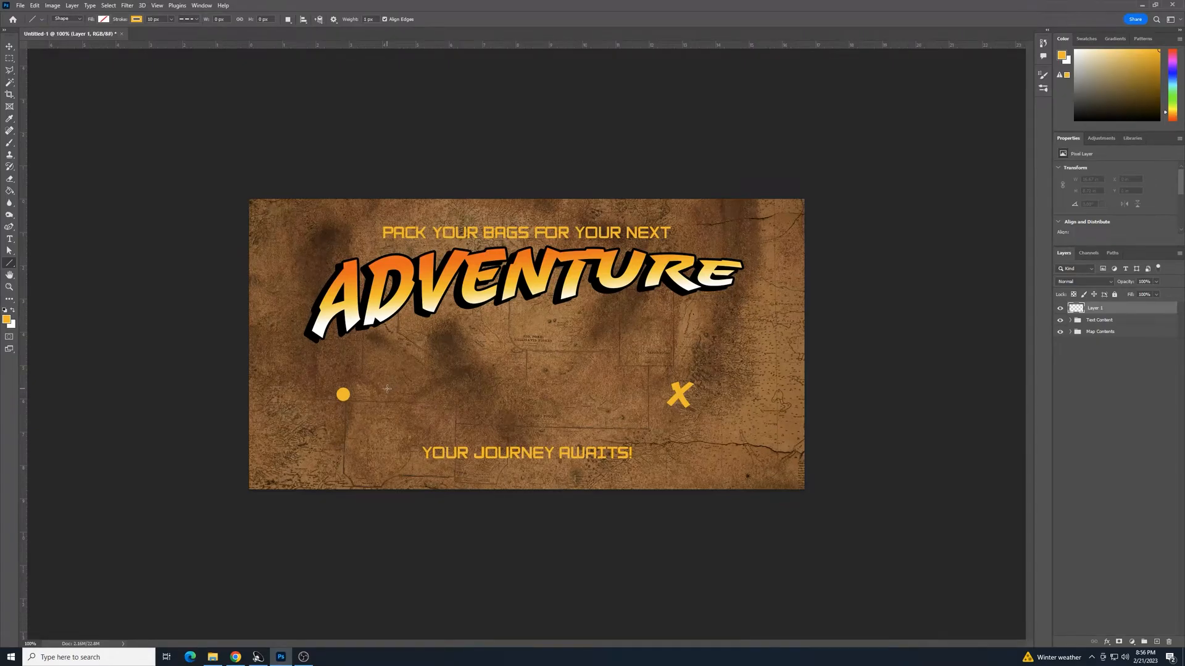
pyautogui.moveTo(386, 389); pyautogui.dragTo(643, 388)
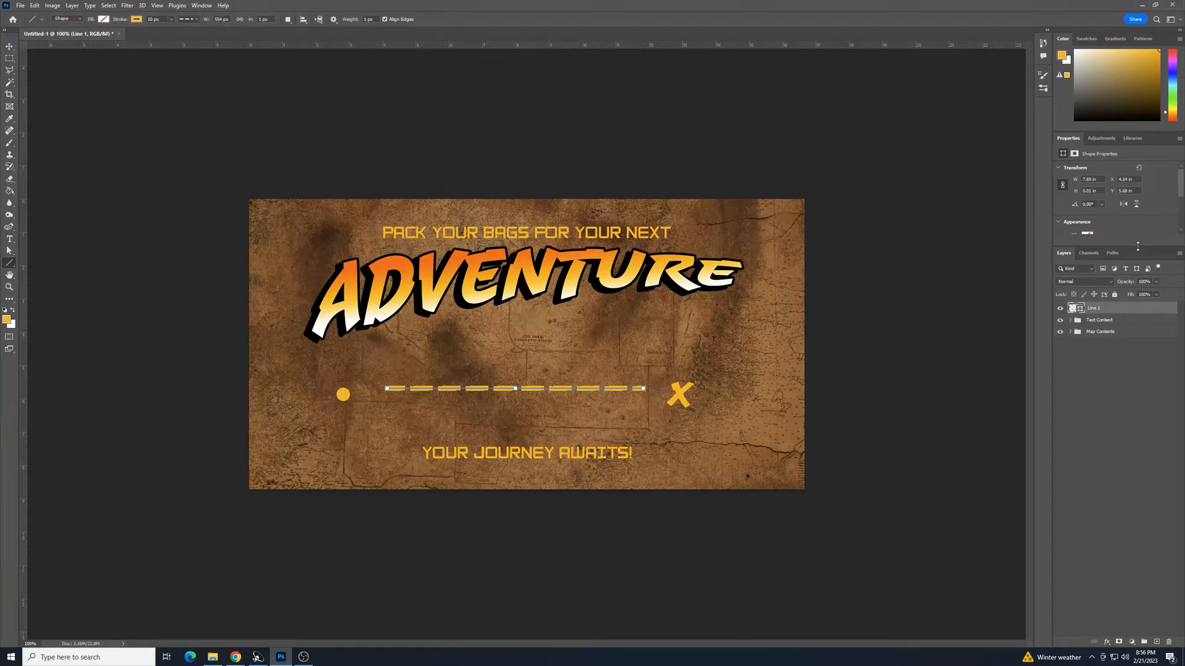
# - Try the other stroke alignments on the dashed line and restore the centred one
pyautogui.moveTo(1137, 246)
pyautogui.mouseDown()
pyautogui.moveTo(1143, 346)
pyautogui.moveTo(1145, 327)
pyautogui.mouseUp()
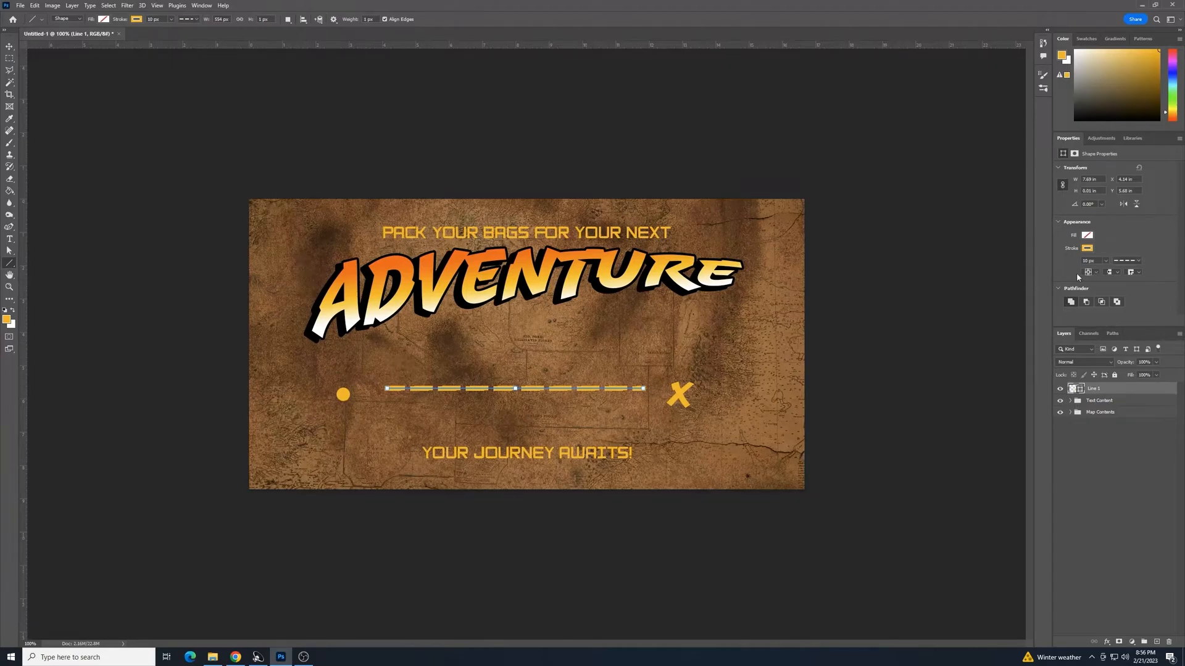
pyautogui.click(1095, 273)
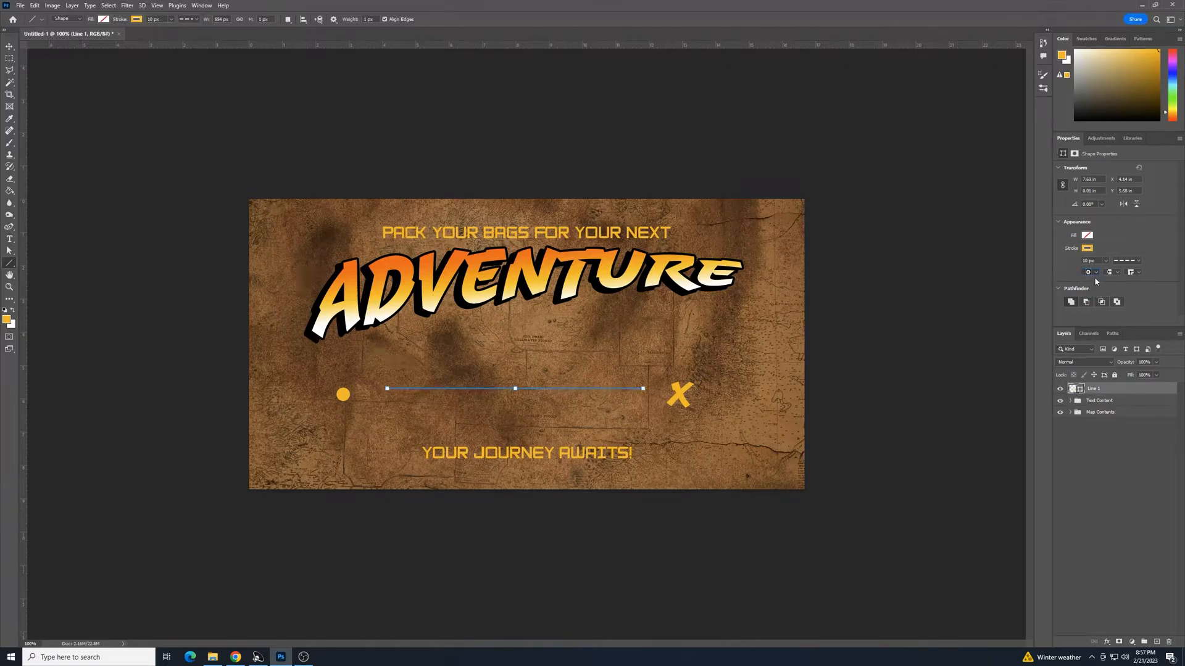
pyautogui.click(1095, 273)
pyautogui.click(1094, 289)
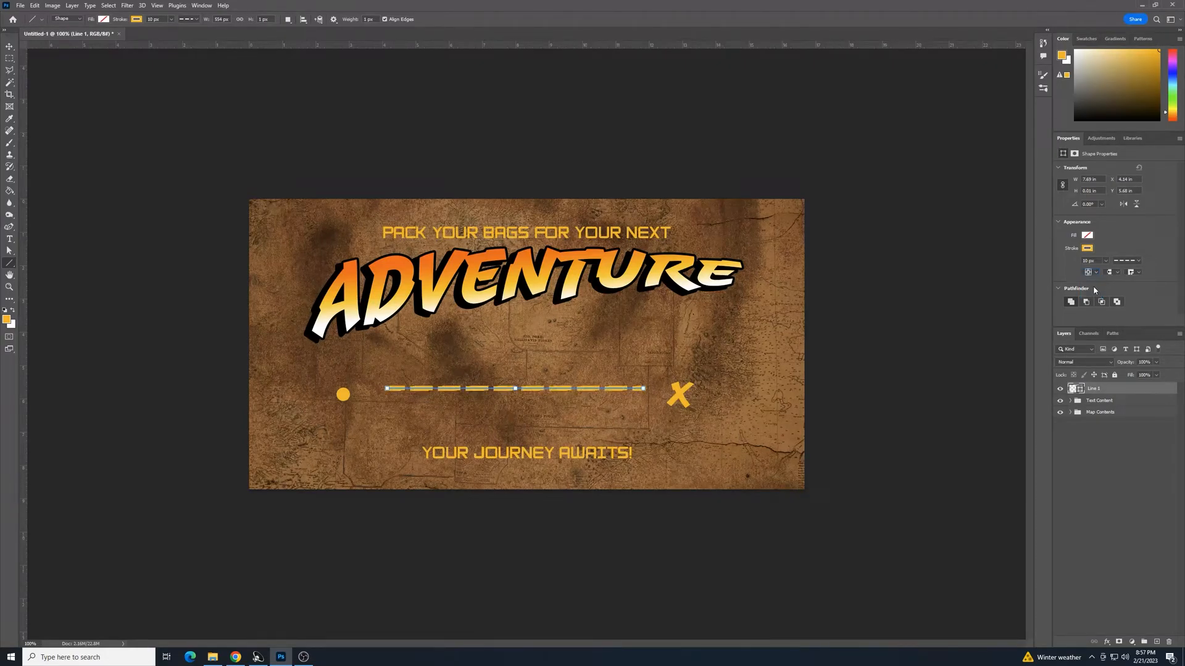
pyautogui.click(1095, 272)
pyautogui.click(1096, 298)
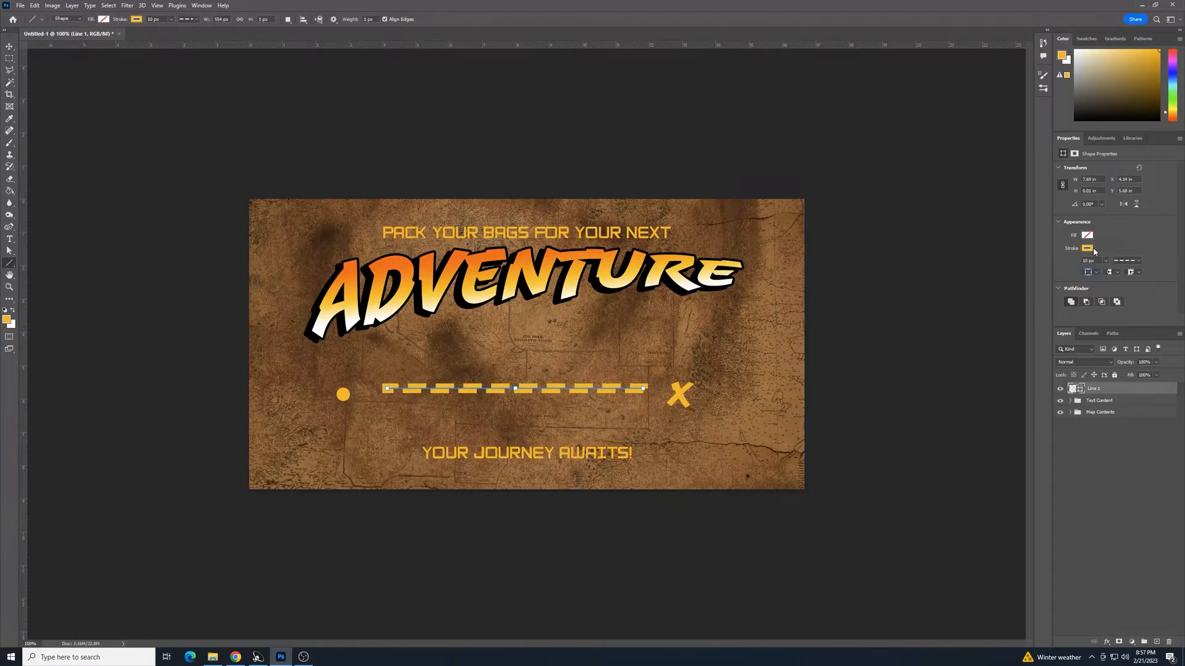
pyautogui.click(1095, 273)
pyautogui.click(1096, 288)
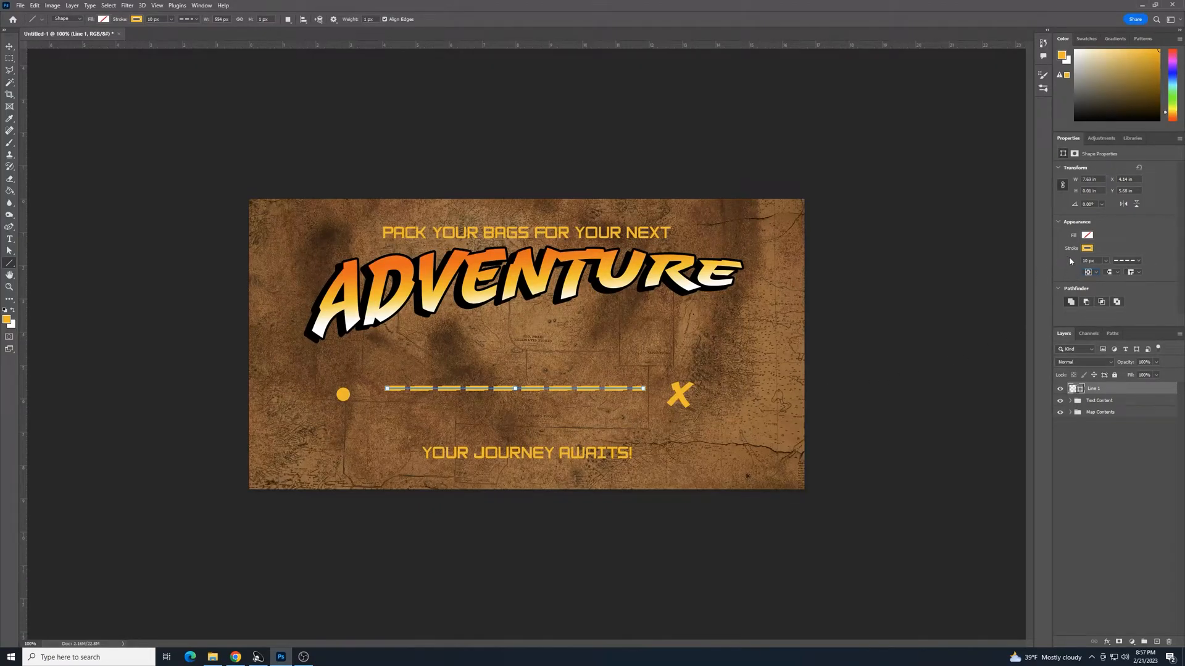
# - Set the dashed line's dash length to 2
pyautogui.click(1139, 261)
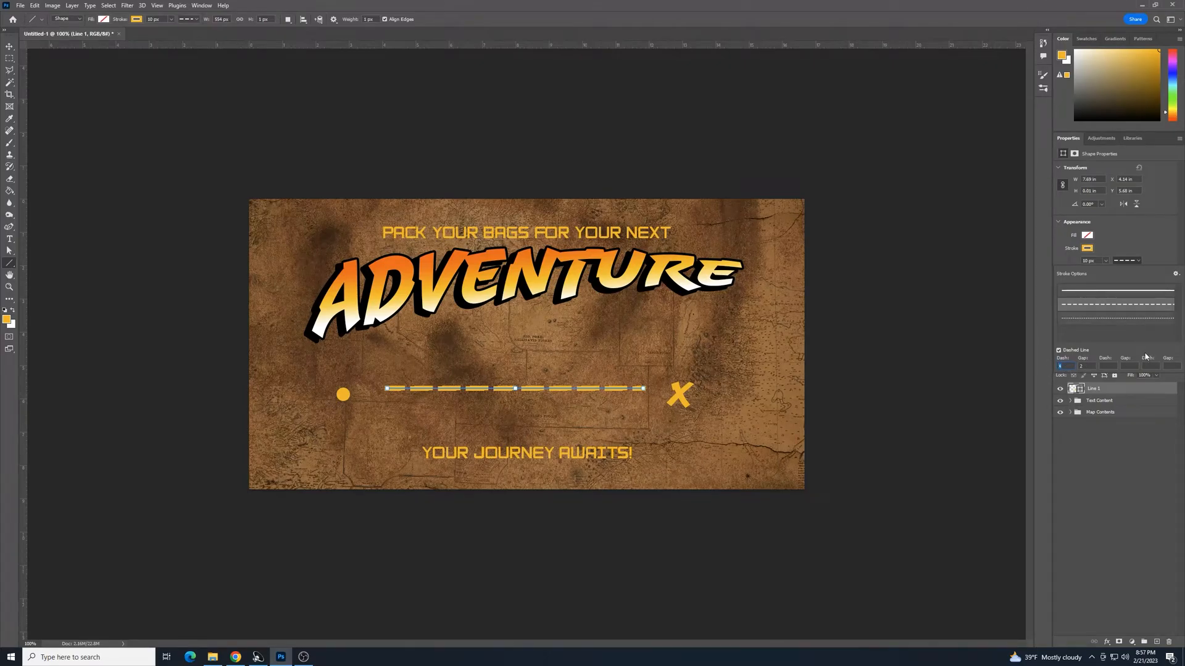
pyautogui.press('Return')
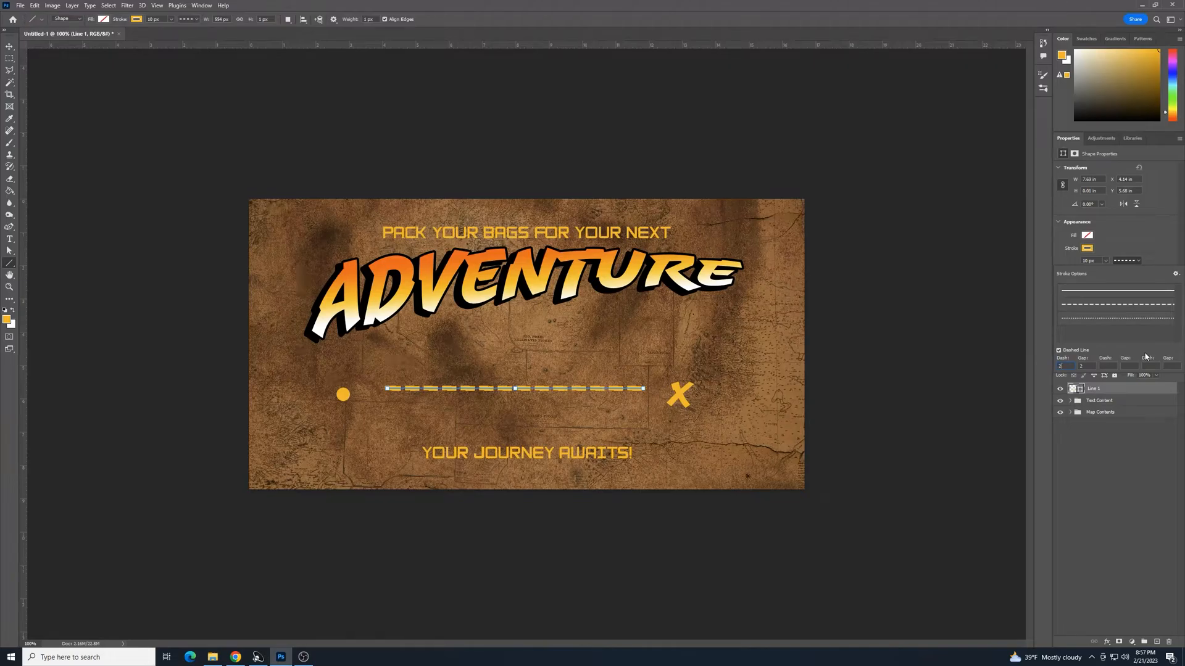
pyautogui.press('Return')
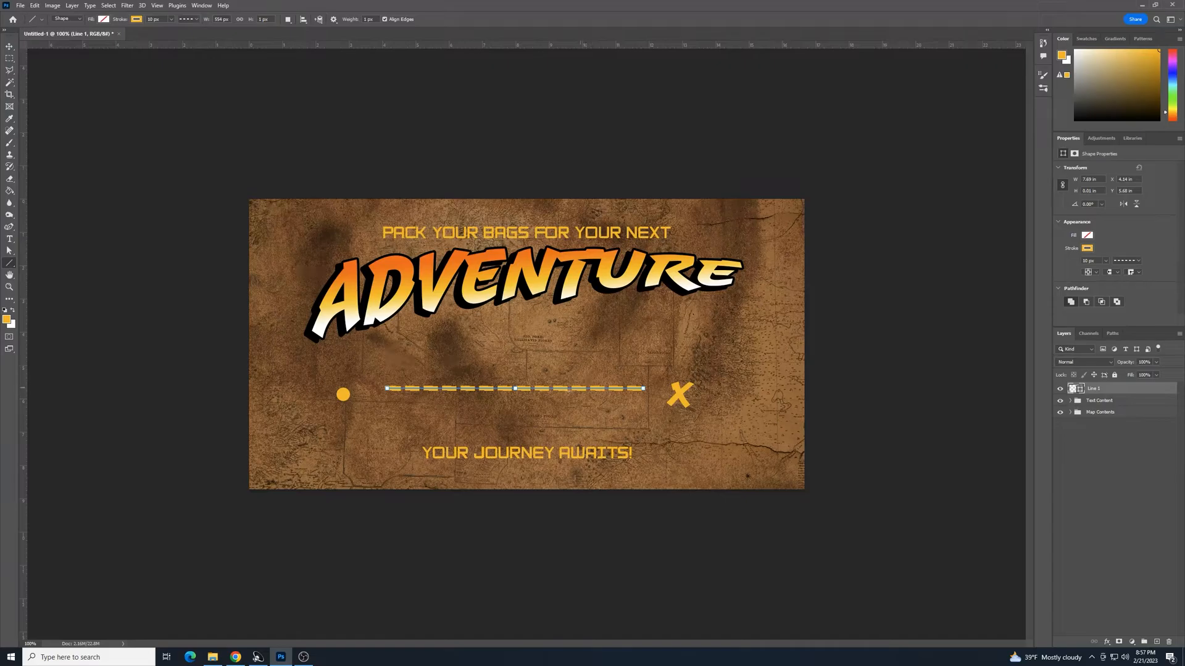
# - Stretch the dashed line at both ends towards the circle and the X, to about 8.8 in wide
pyautogui.click(10, 49)
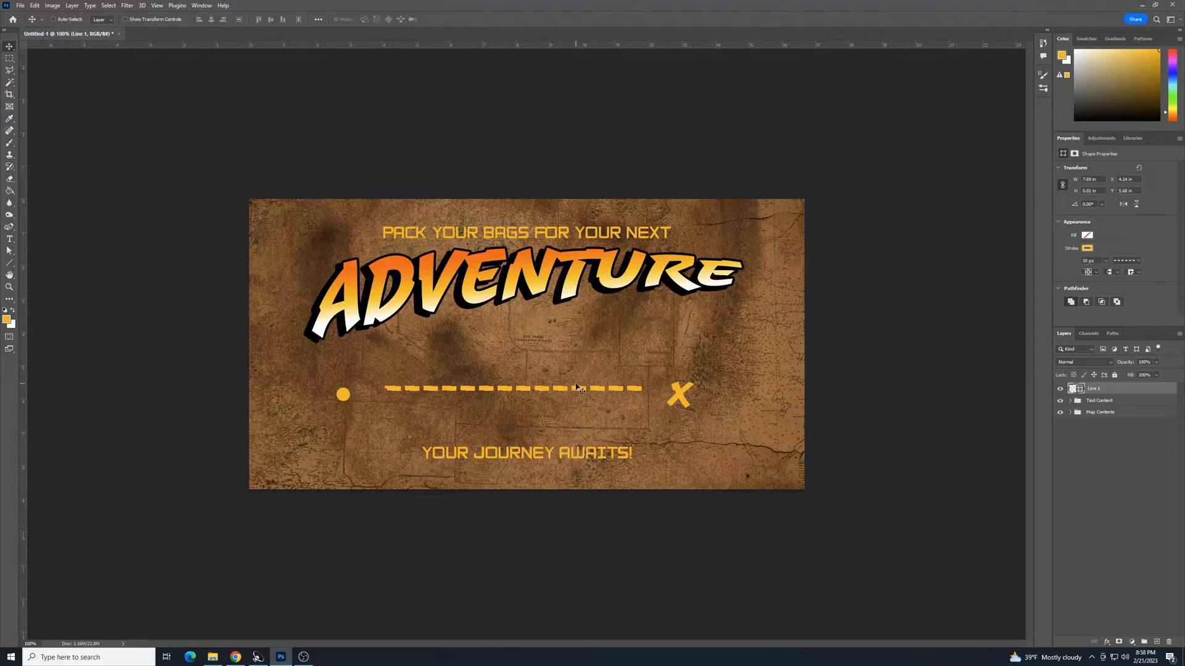
pyautogui.press('ctrl')
pyautogui.hotkey('ctrl', 't')
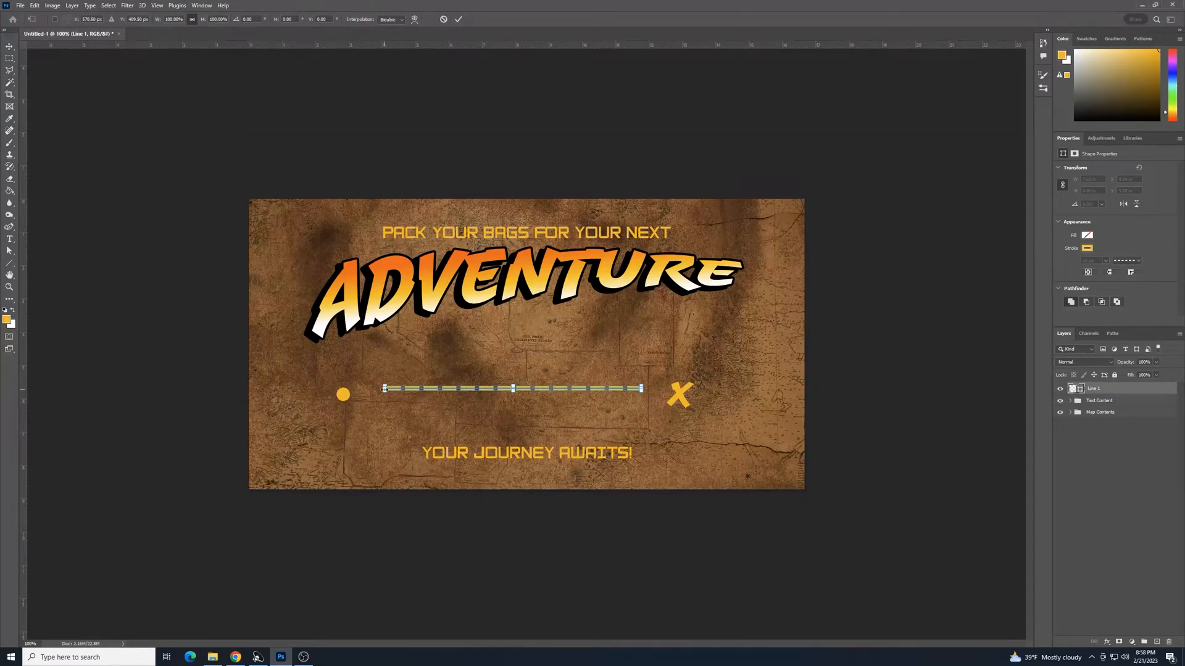
pyautogui.moveTo(384, 388); pyautogui.dragTo(362, 389)
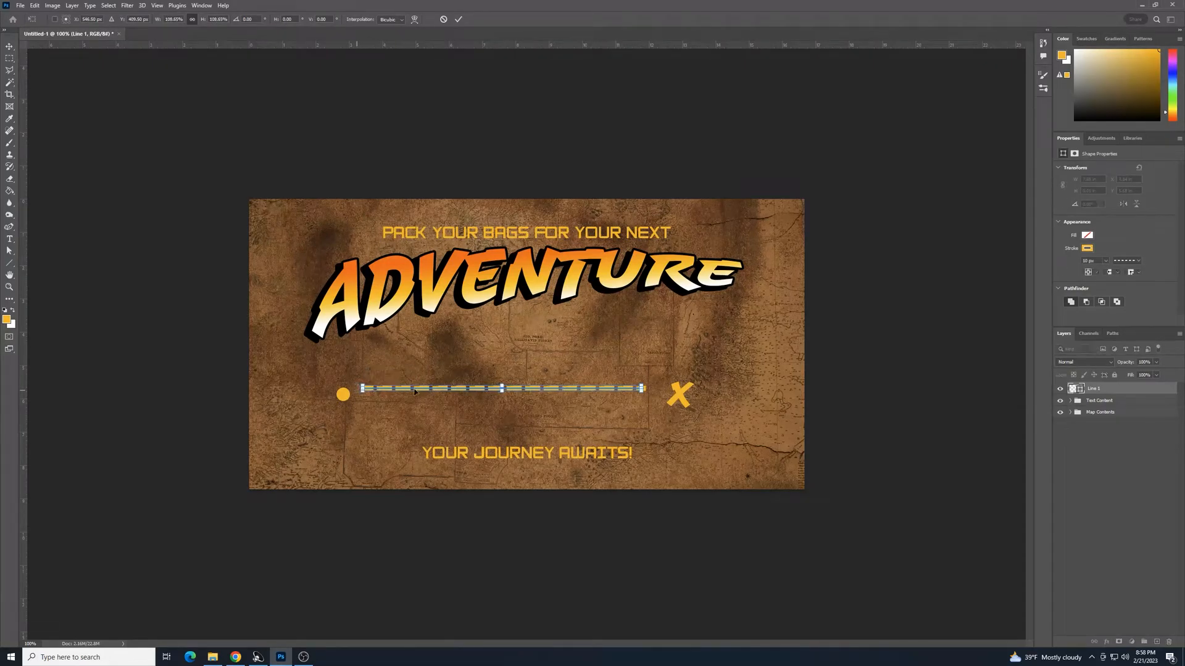
pyautogui.moveTo(643, 389); pyautogui.dragTo(659, 388)
pyautogui.press('Return')
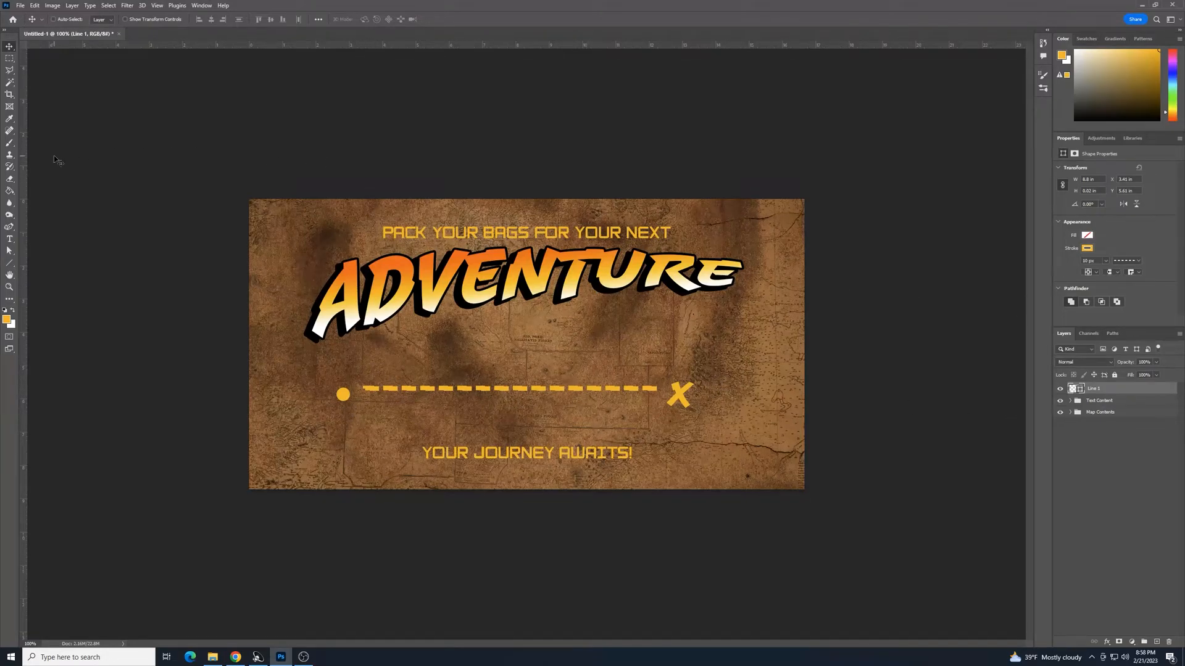
# - Bend the line into a wave with the Curvature Pen tool, raising its left part, lowering its right part and accepting conversion to a regular path
pyautogui.click(14, 228)
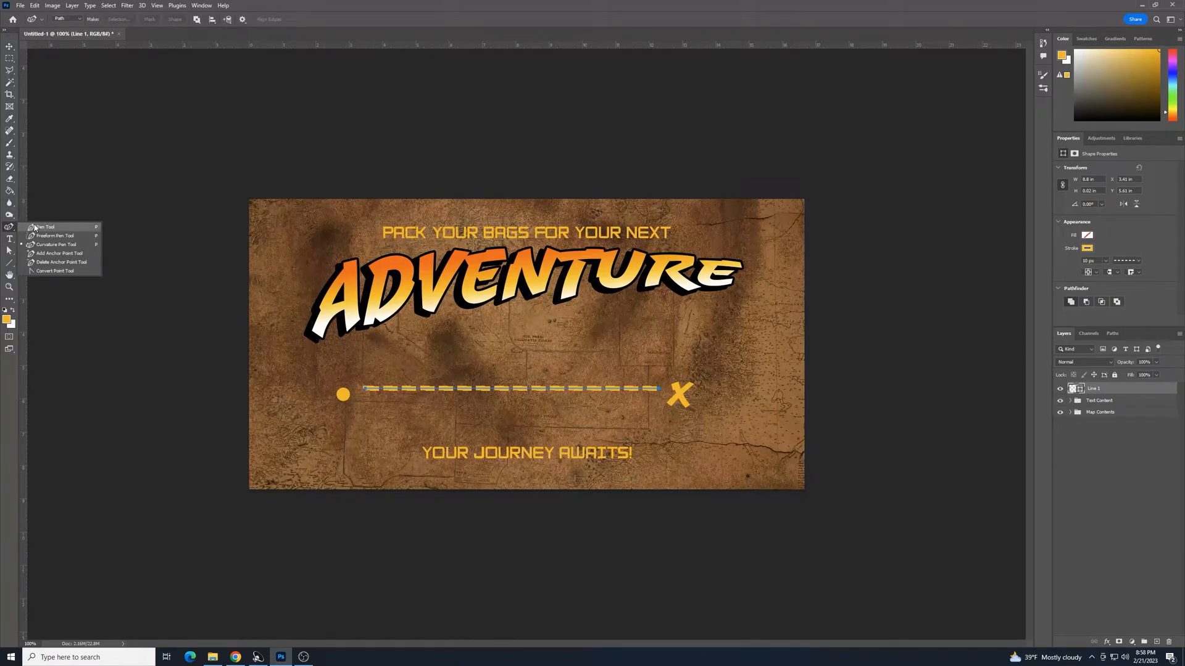
pyautogui.click(66, 246)
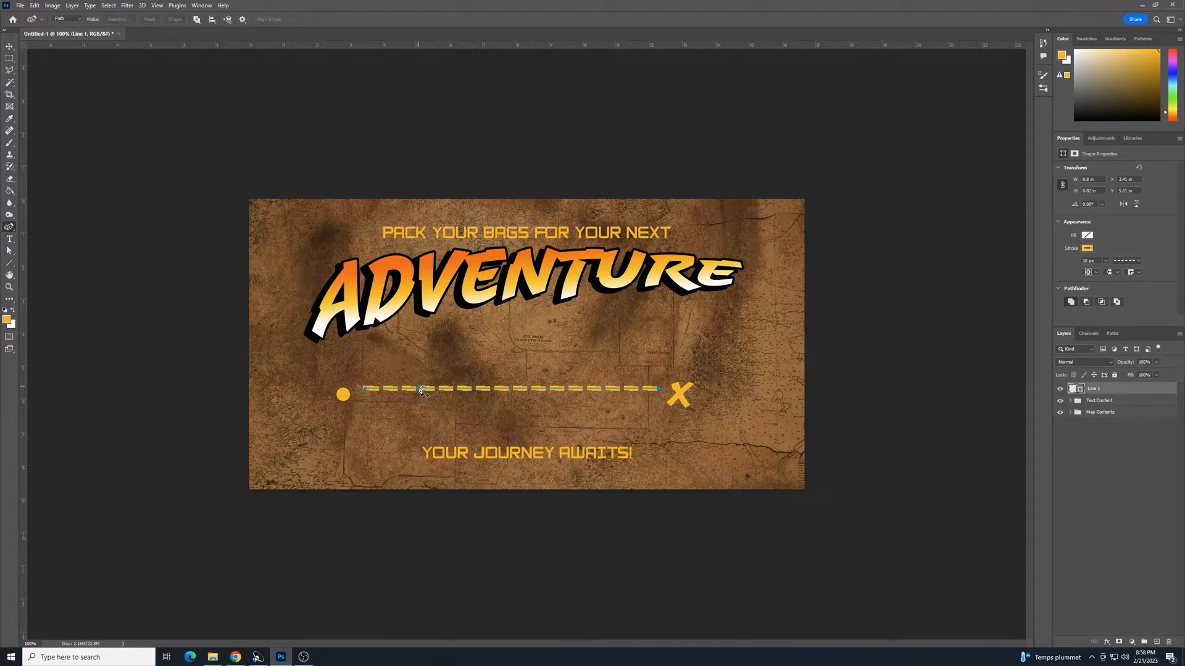
pyautogui.moveTo(426, 391); pyautogui.dragTo(428, 374)
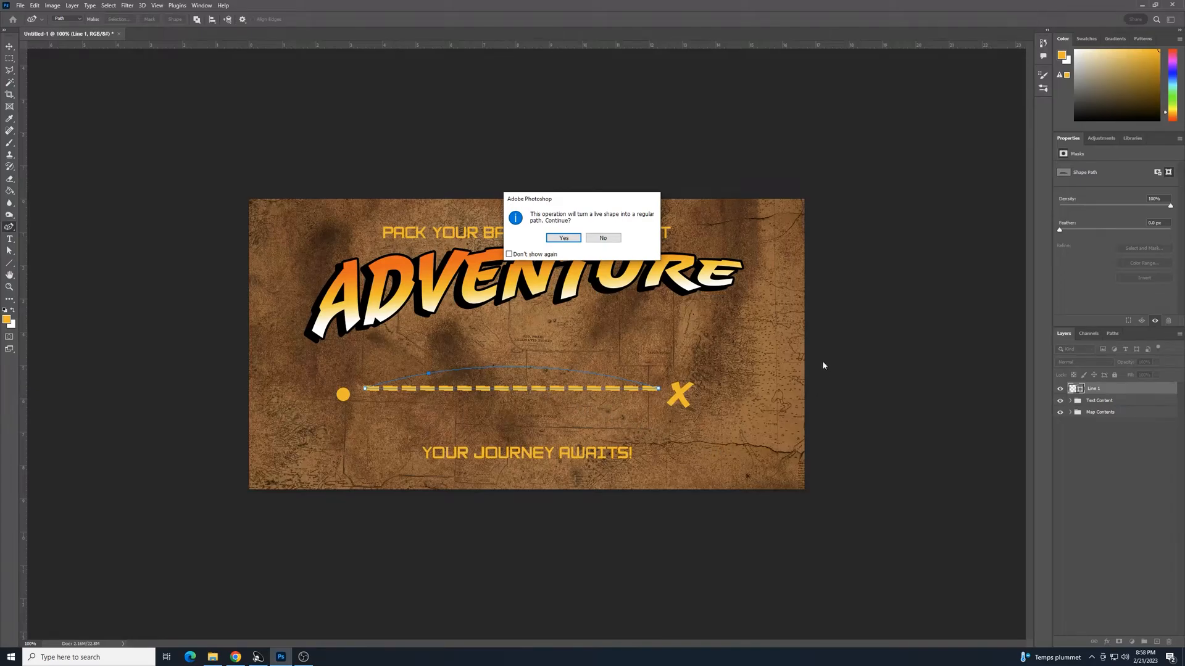
pyautogui.click(560, 240)
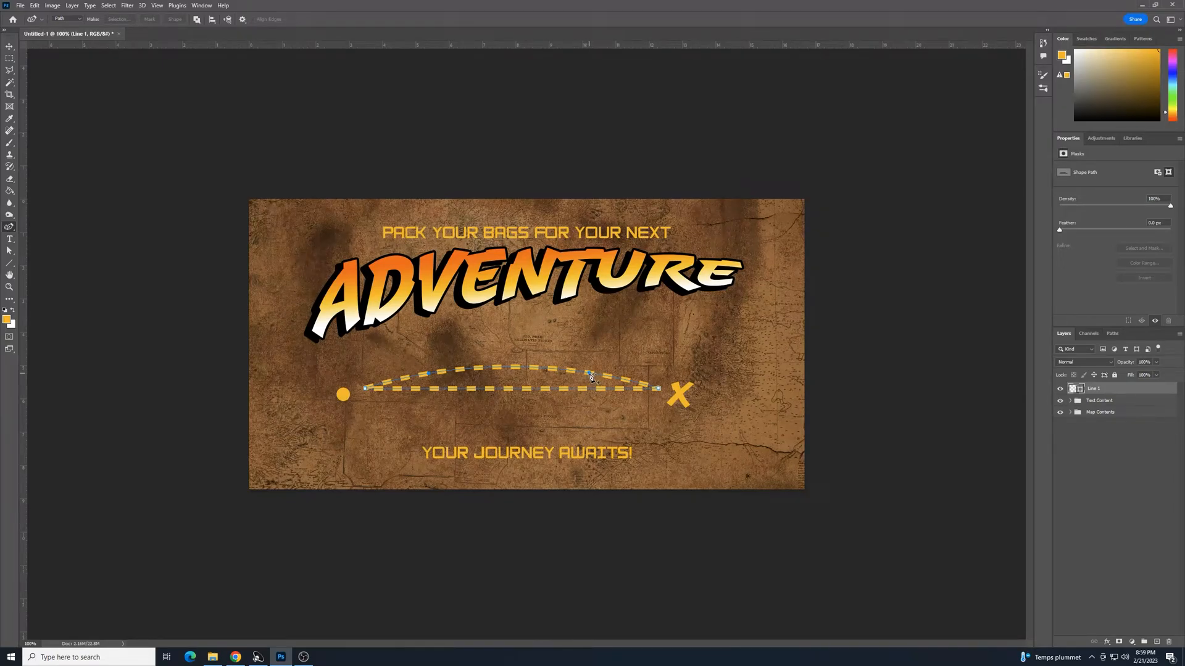
pyautogui.moveTo(591, 378); pyautogui.dragTo(597, 412)
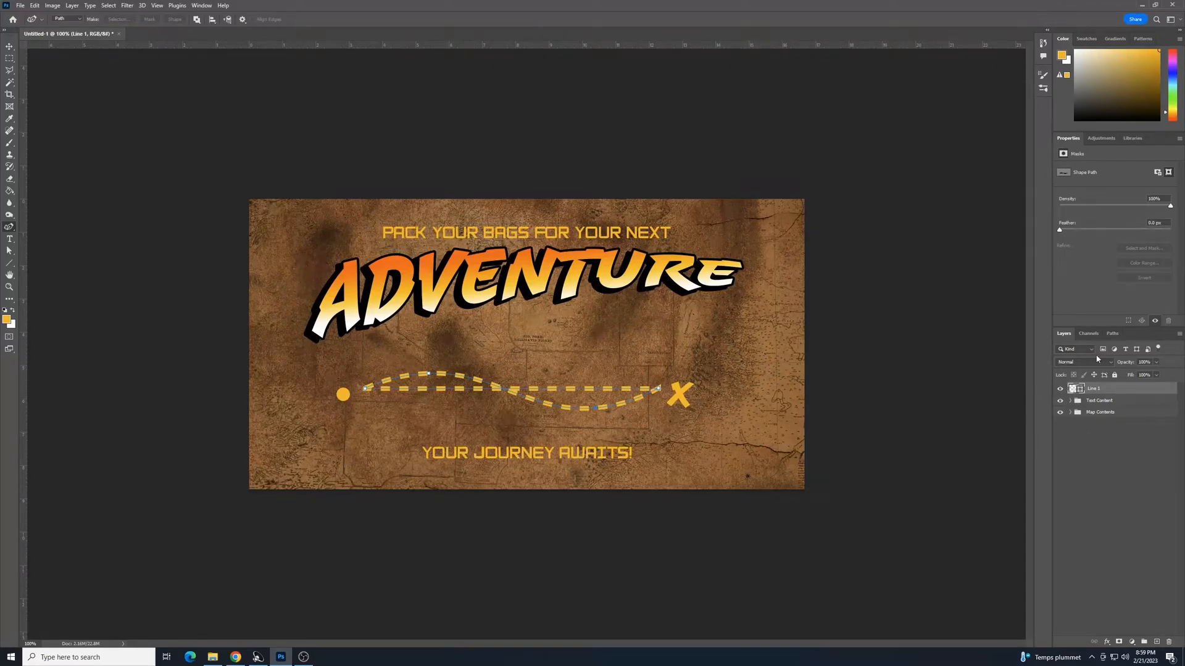
pyautogui.click(1114, 428)
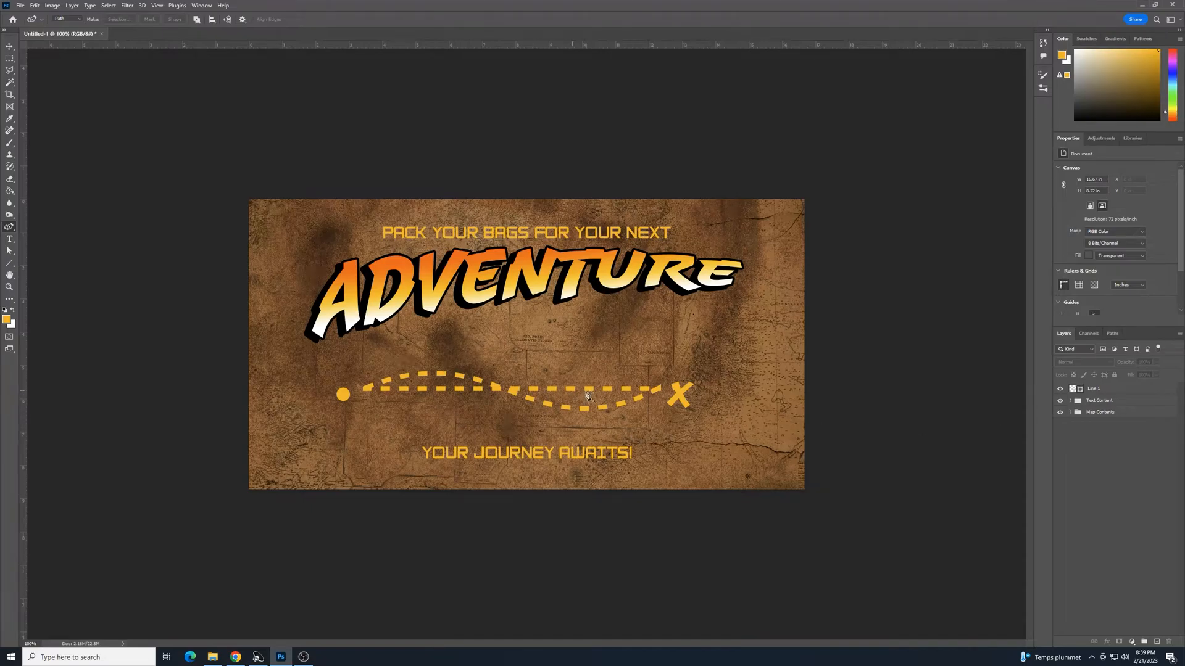
# - Rasterize the Line 1 layer
pyautogui.rightClick(1117, 389)
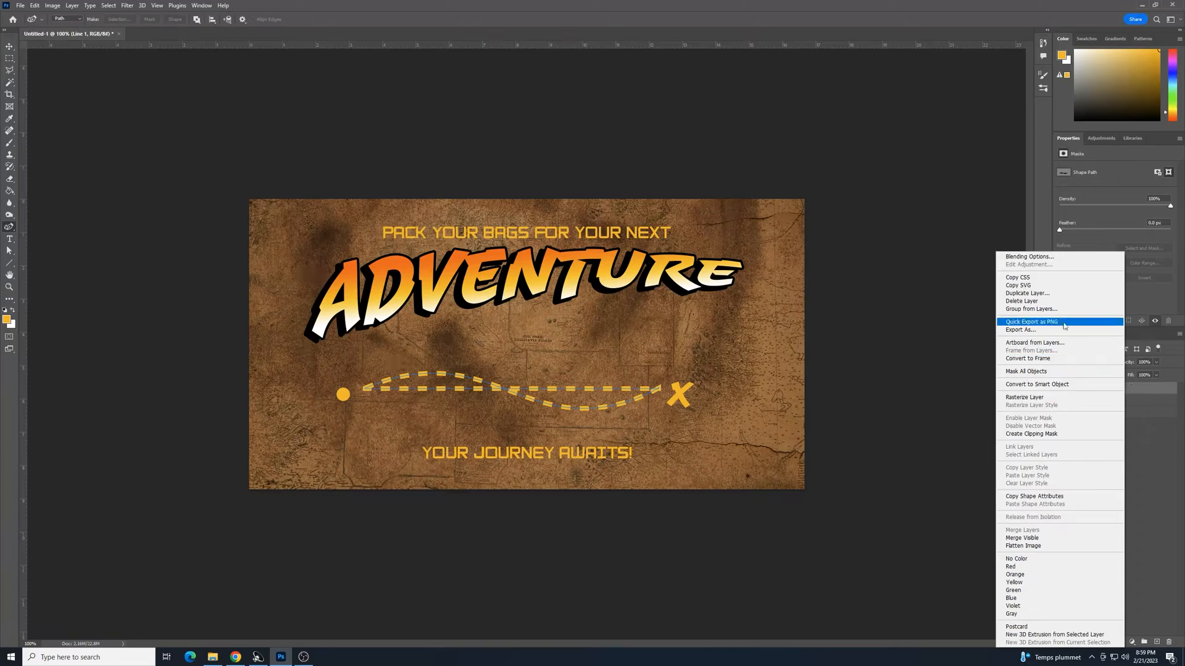
pyautogui.click(1049, 398)
pyautogui.click(1104, 422)
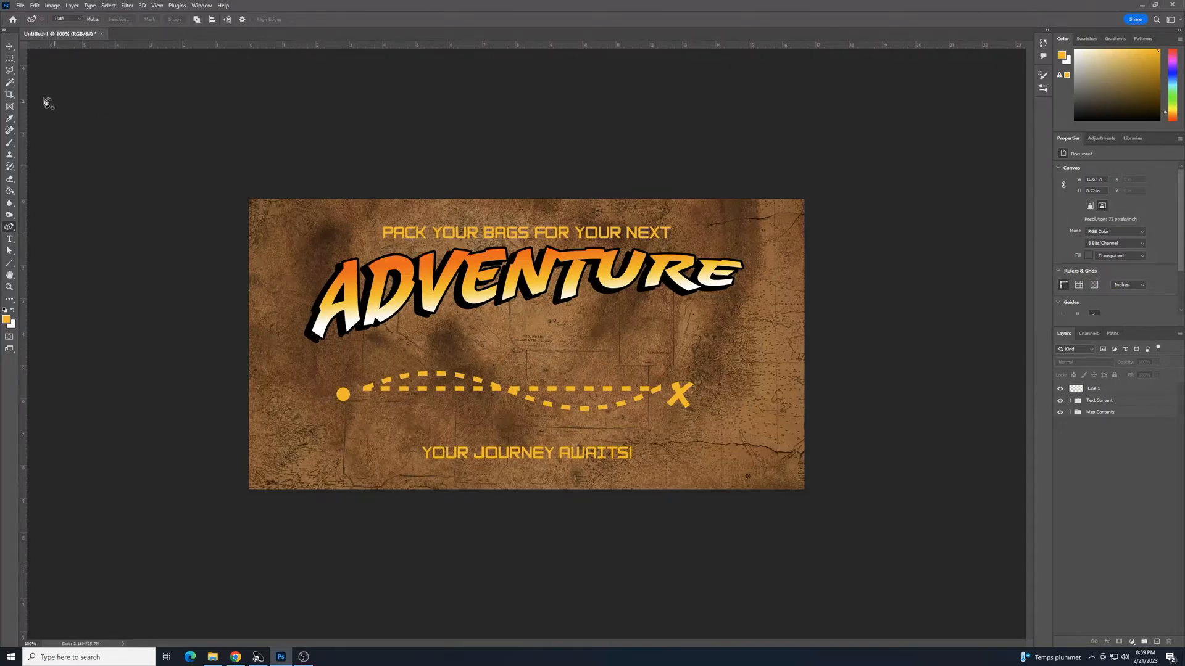
# - Delete the overlapping dashes at both ends of the Line 1 route, beside the circle and the X, using rectangular selections
pyautogui.click(8, 62)
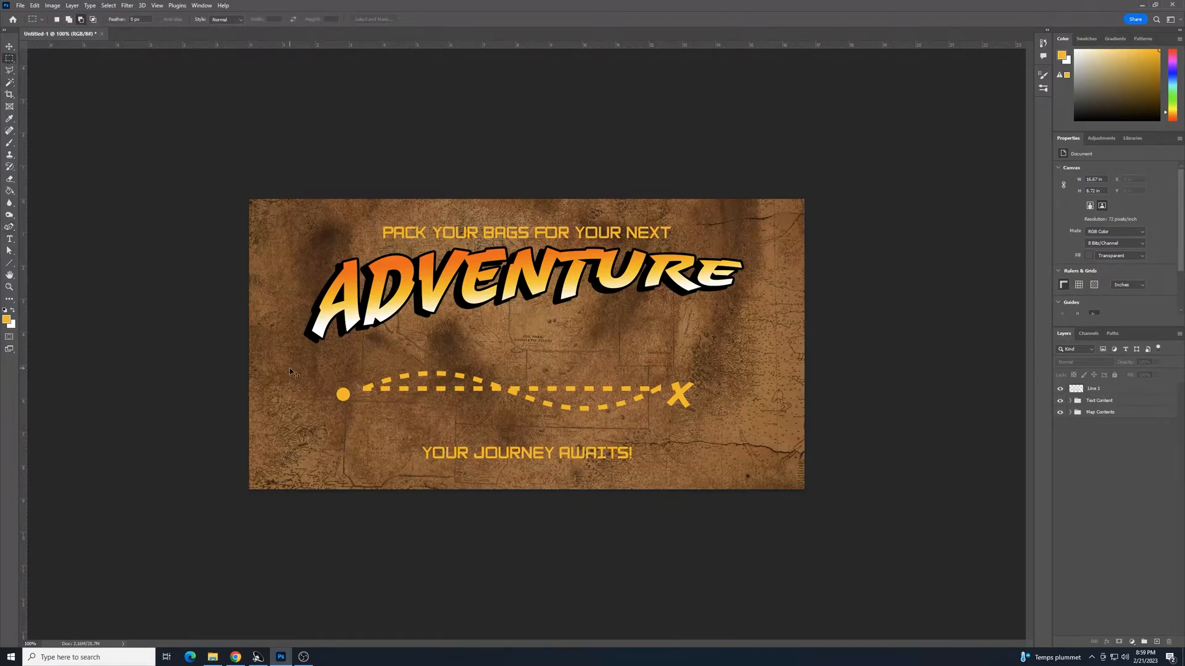
pyautogui.hotkey('ctrl', '+')
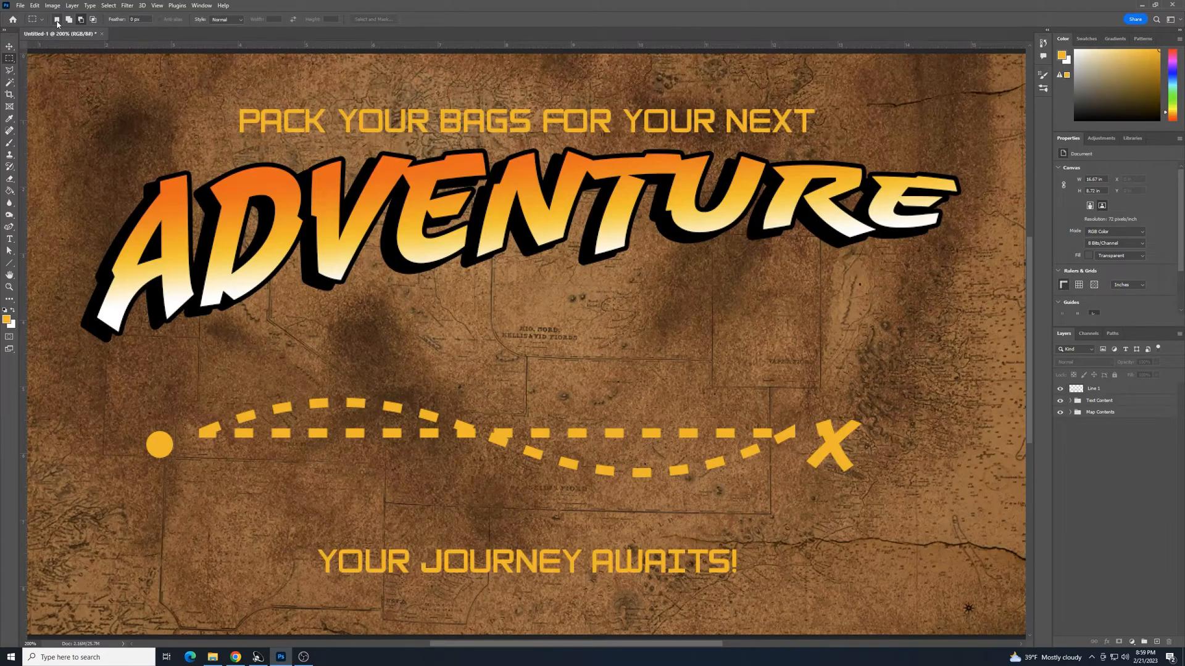
pyautogui.click(14, 58)
pyautogui.click(30, 59)
pyautogui.moveTo(186, 409); pyautogui.dragTo(226, 449)
pyautogui.click(1118, 391)
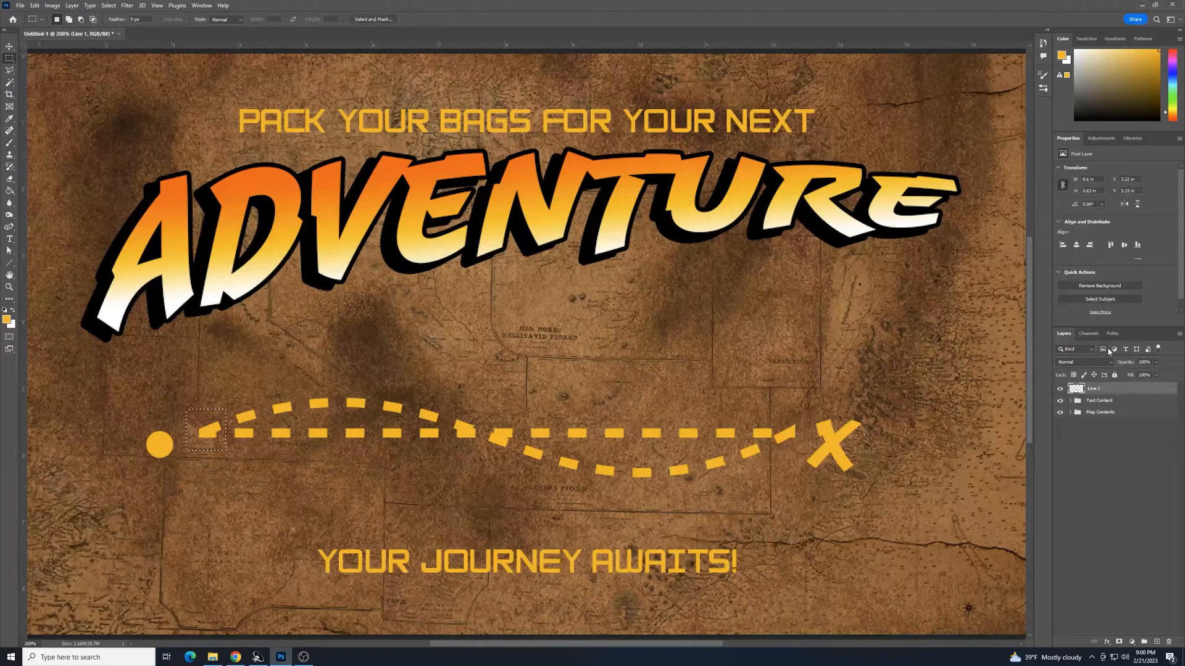
pyautogui.press('Delete')
pyautogui.moveTo(801, 402); pyautogui.dragTo(774, 466)
pyautogui.press('Delete')
pyautogui.hotkey('ctrl', 'd')
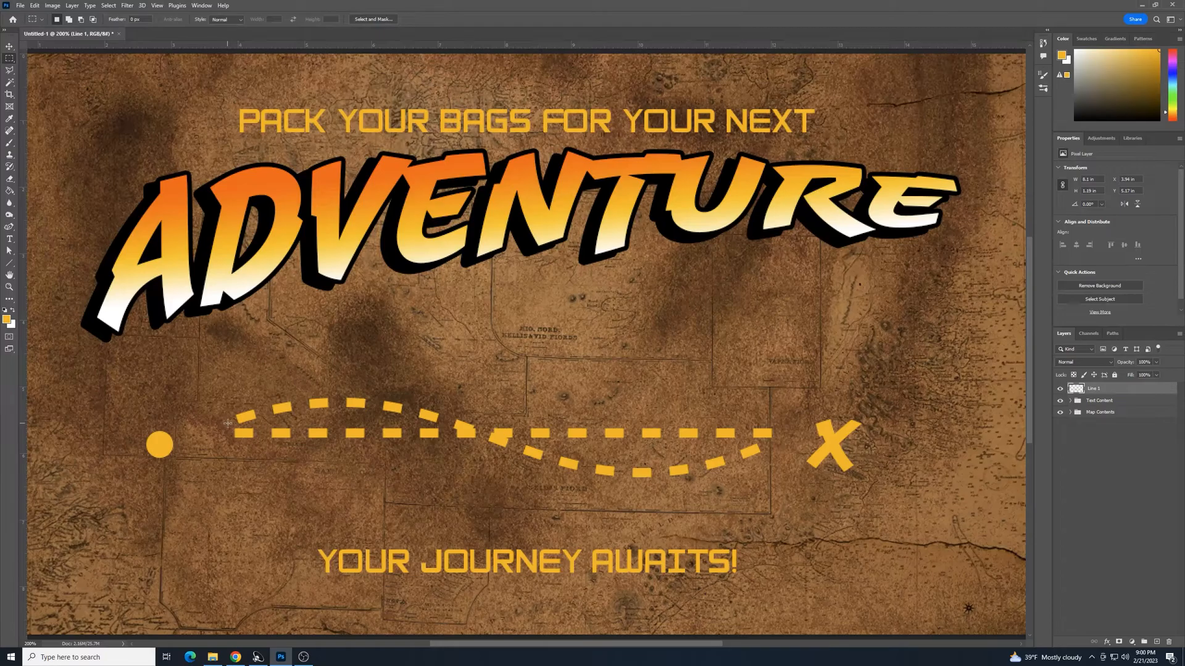
# - Delete the straight row of dashes on both sides of the central crossing with rectangular selections, keeping the wavy dashes
pyautogui.moveTo(230, 427); pyautogui.dragTo(482, 439)
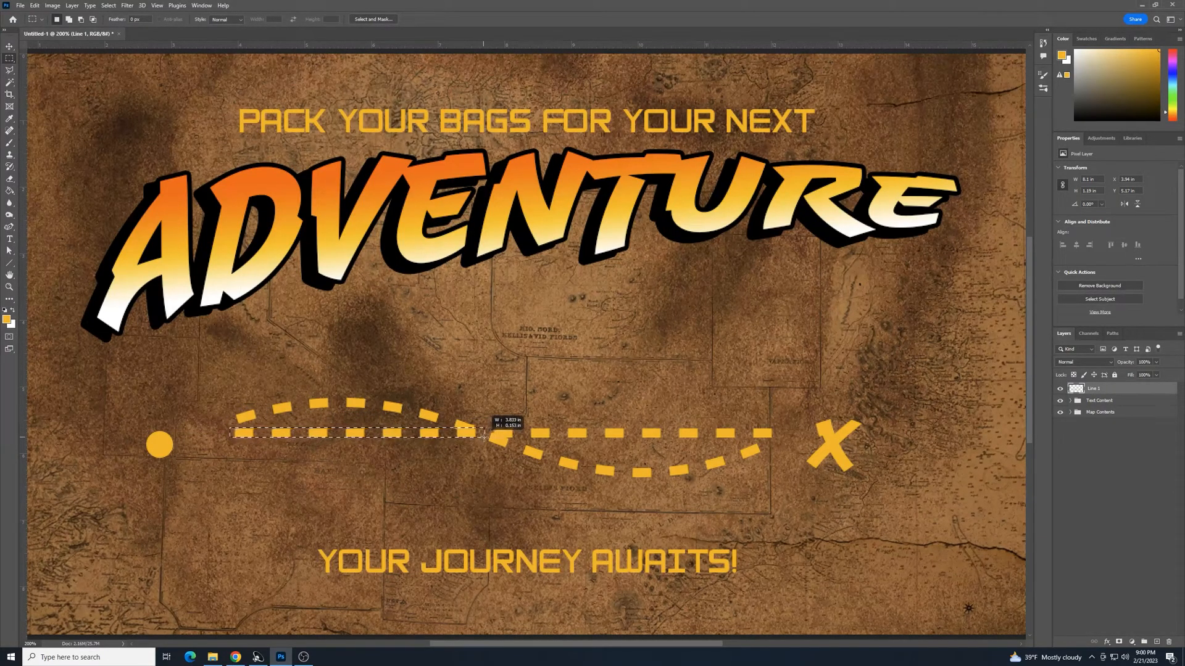
pyautogui.moveTo(492, 433); pyautogui.dragTo(487, 458)
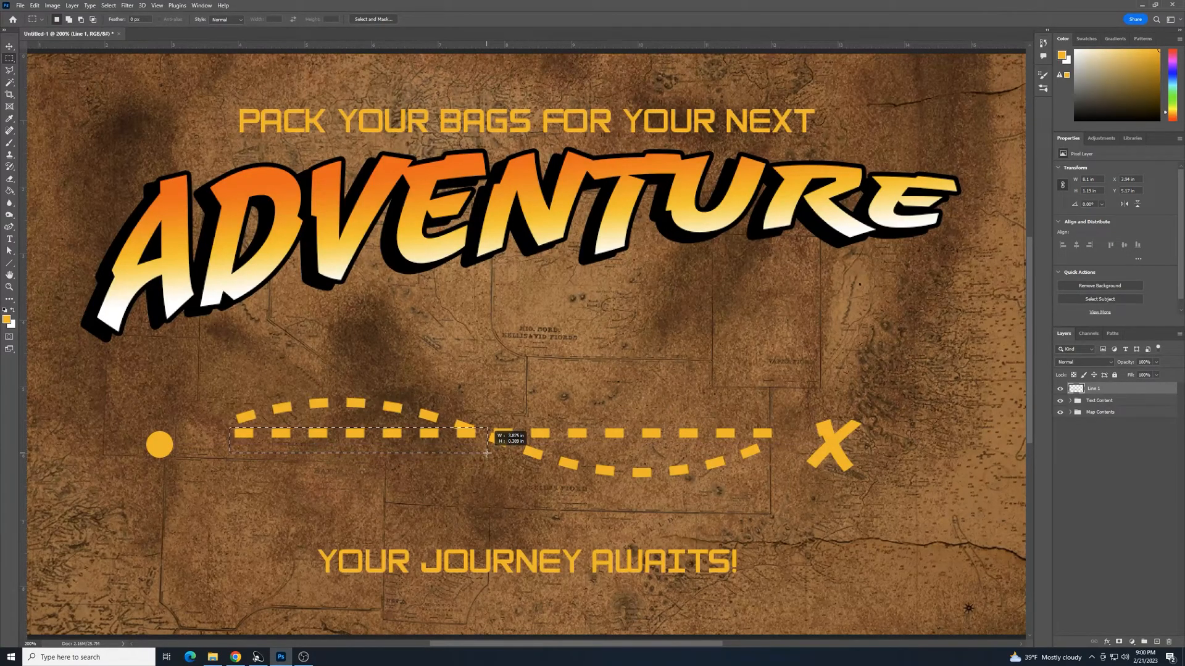
pyautogui.moveTo(448, 451); pyautogui.dragTo(446, 450)
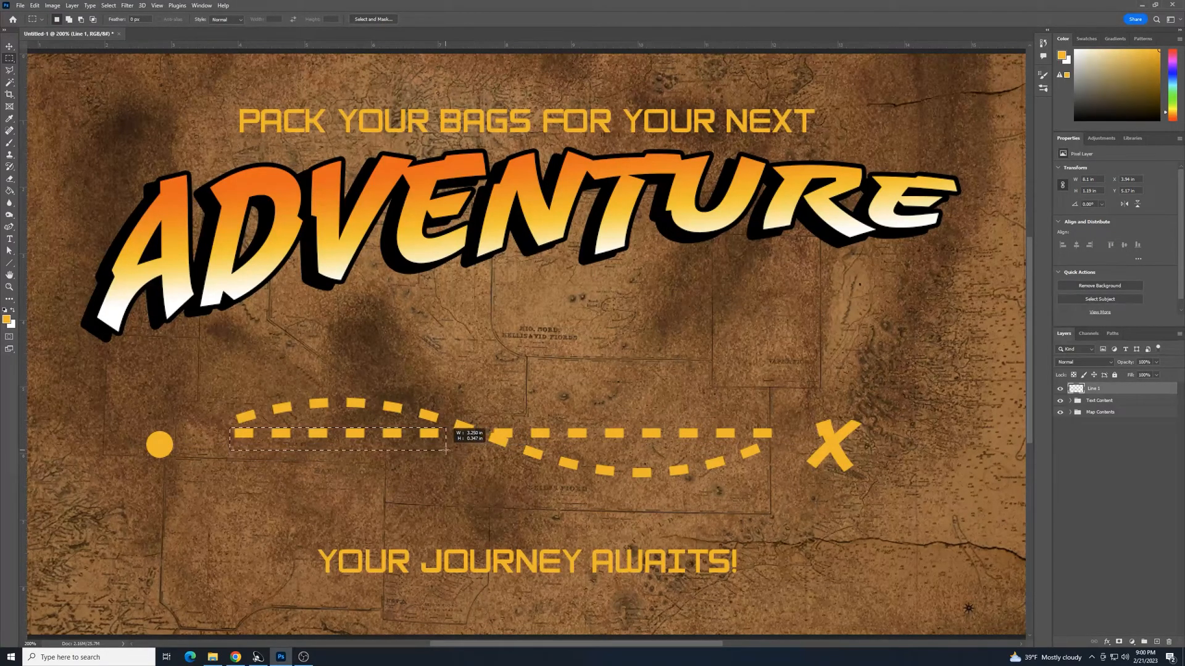
pyautogui.press('Delete')
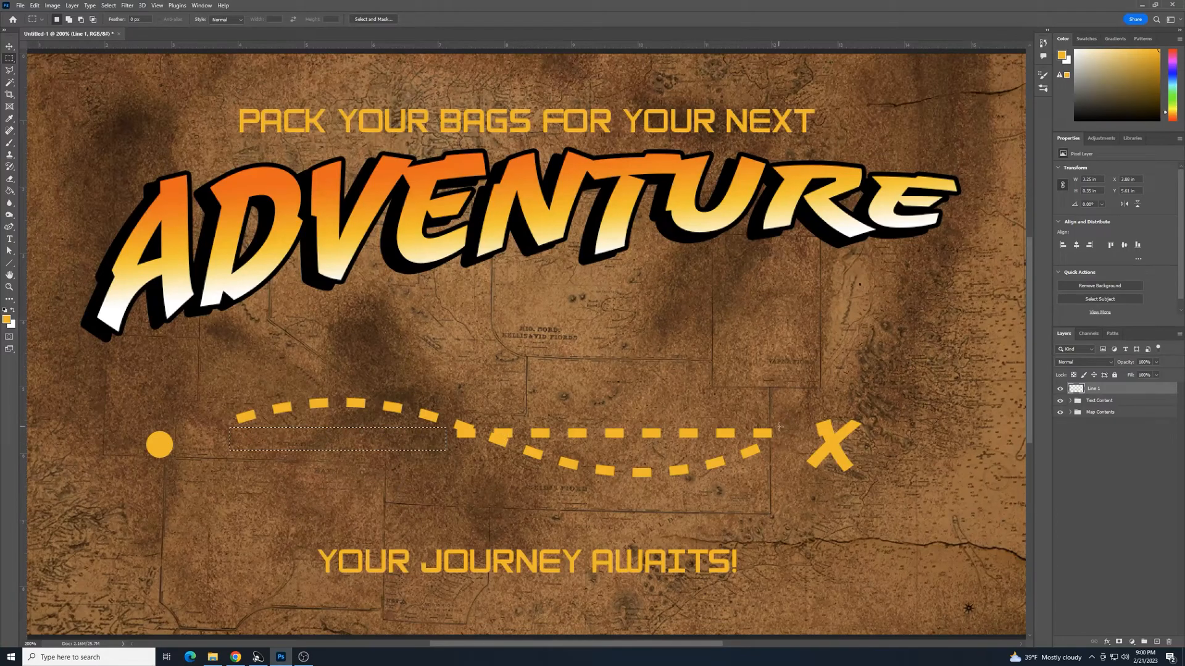
pyautogui.moveTo(781, 423); pyautogui.dragTo(530, 439)
pyautogui.press('Delete')
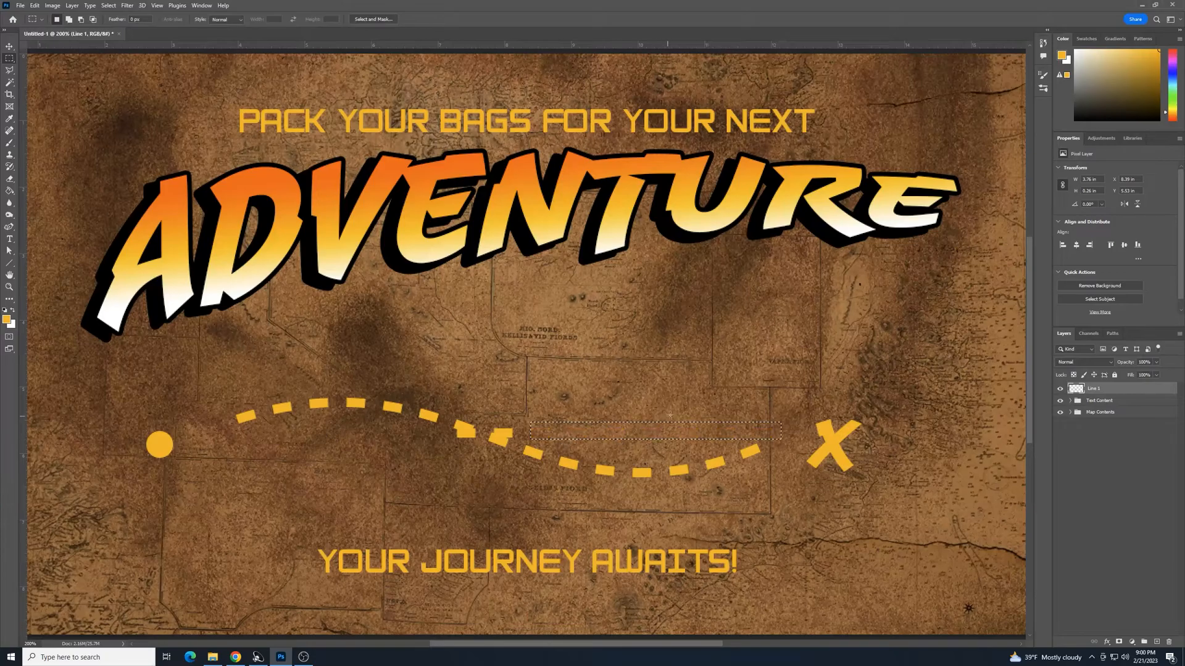
pyautogui.hotkey('ctrl', 'd')
# - Trim the leftover straight dash off the wave dash just left of the crossing with a Polygonal Lasso selection
pyautogui.hotkey('ctrl', '+')
pyautogui.hotkey('ctrl', '+')
pyautogui.moveTo(581, 464); pyautogui.dragTo(656, 273)
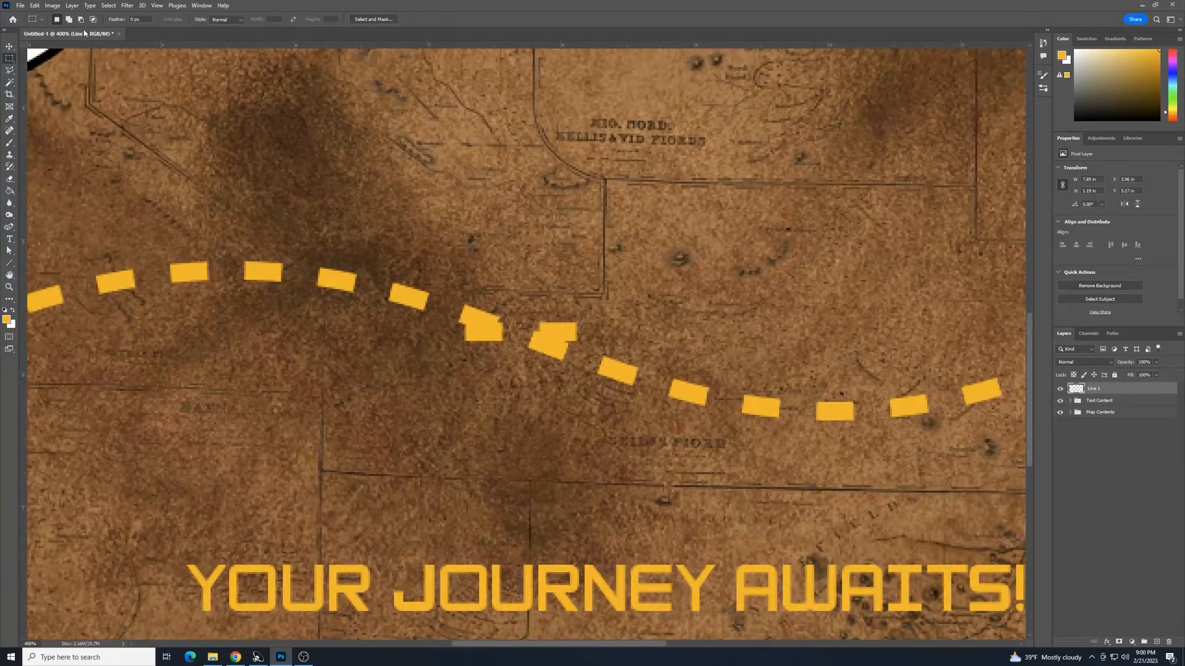
pyautogui.click(14, 72)
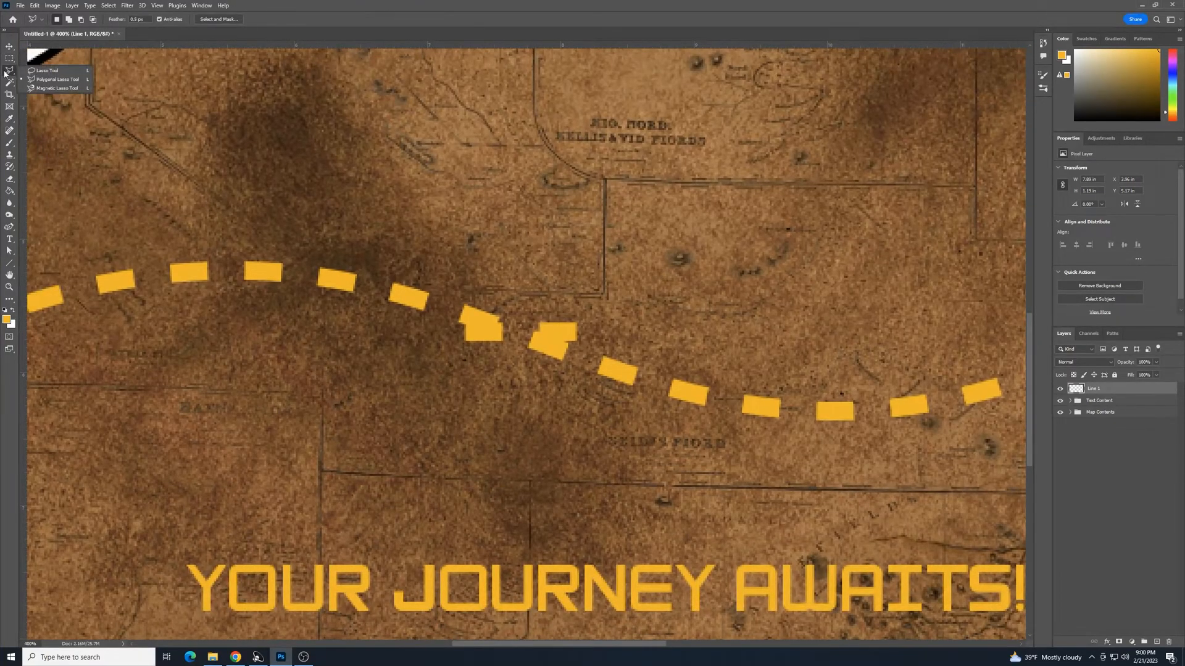
pyautogui.click(57, 79)
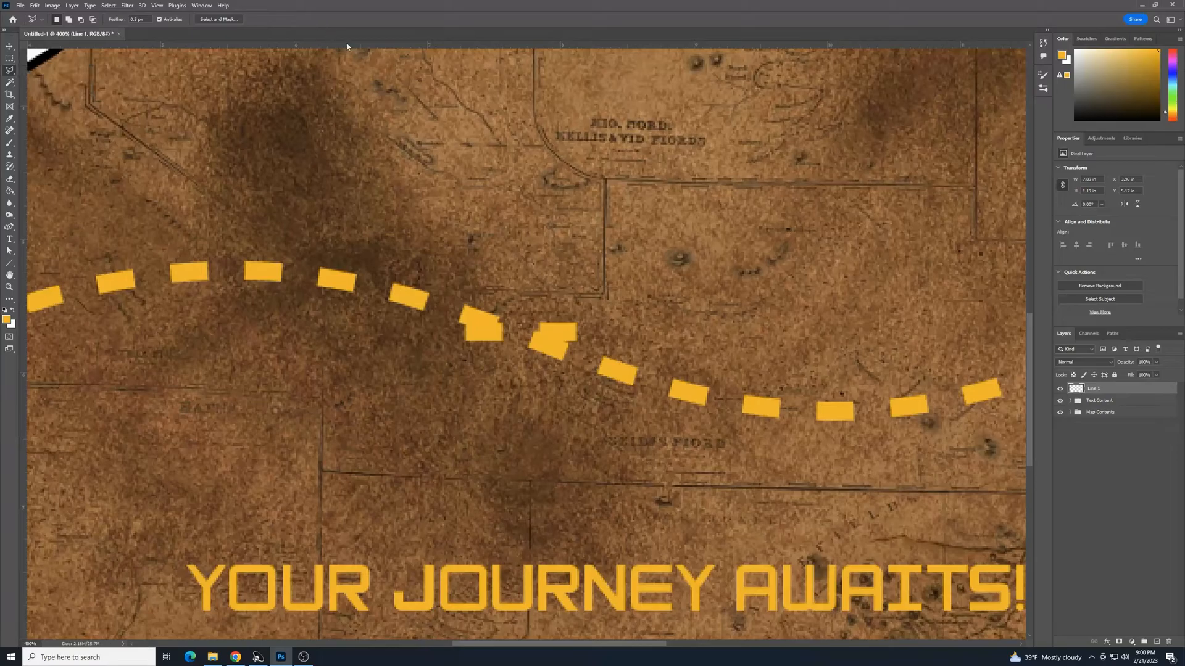
pyautogui.click(460, 322)
pyautogui.click(497, 334)
pyautogui.click(500, 316)
pyautogui.click(526, 322)
pyautogui.click(505, 351)
pyautogui.click(454, 363)
pyautogui.click(434, 343)
pyautogui.click(462, 325)
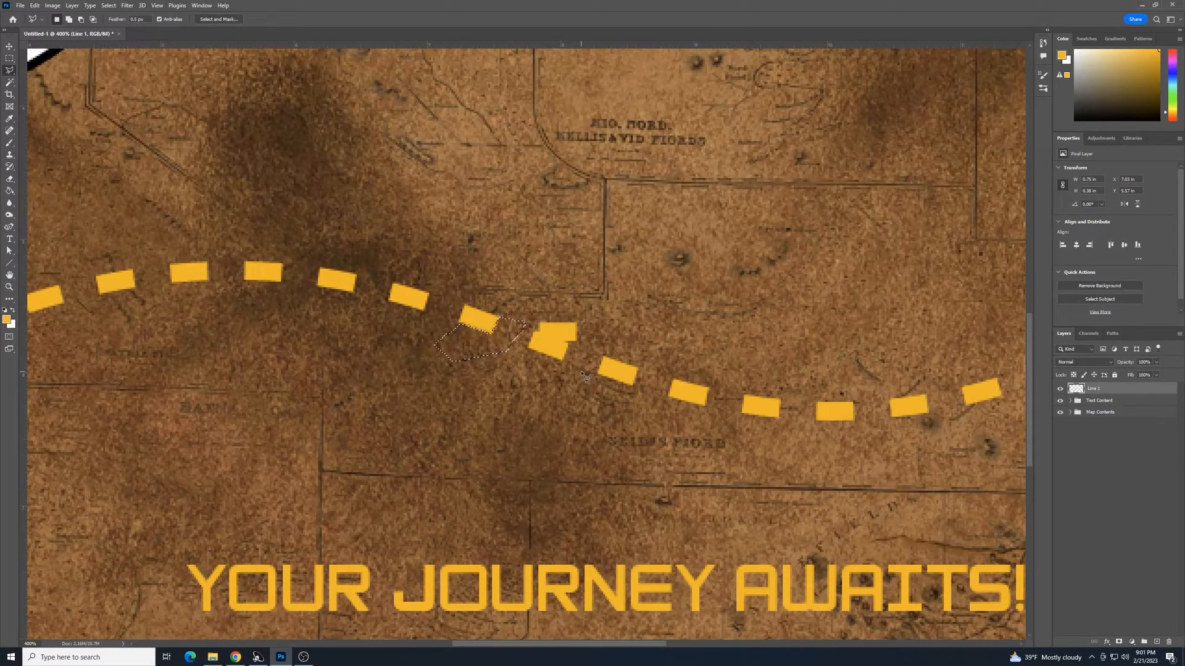
pyautogui.hotkey('ctrl', 'd')
# - Cut away the leftover straight dash above the wave dash just right of the crossing with the Polygonal Lasso, and deselect
pyautogui.click(571, 347)
pyautogui.click(524, 327)
pyautogui.click(532, 289)
pyautogui.click(625, 300)
pyautogui.click(598, 338)
pyautogui.click(572, 347)
pyautogui.press('Delete')
pyautogui.hotkey('ctrl', 'd')
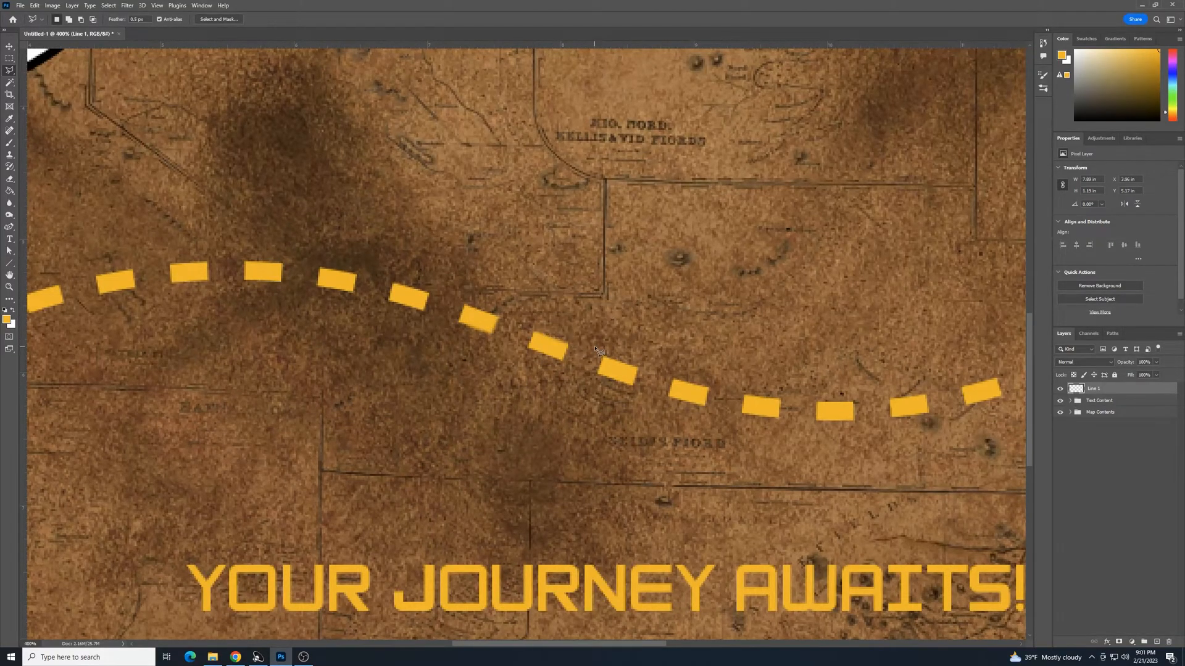
# - Move the wavy dashed line down so it runs level between the circle and the X
pyautogui.scroll(-1, 597, 351)
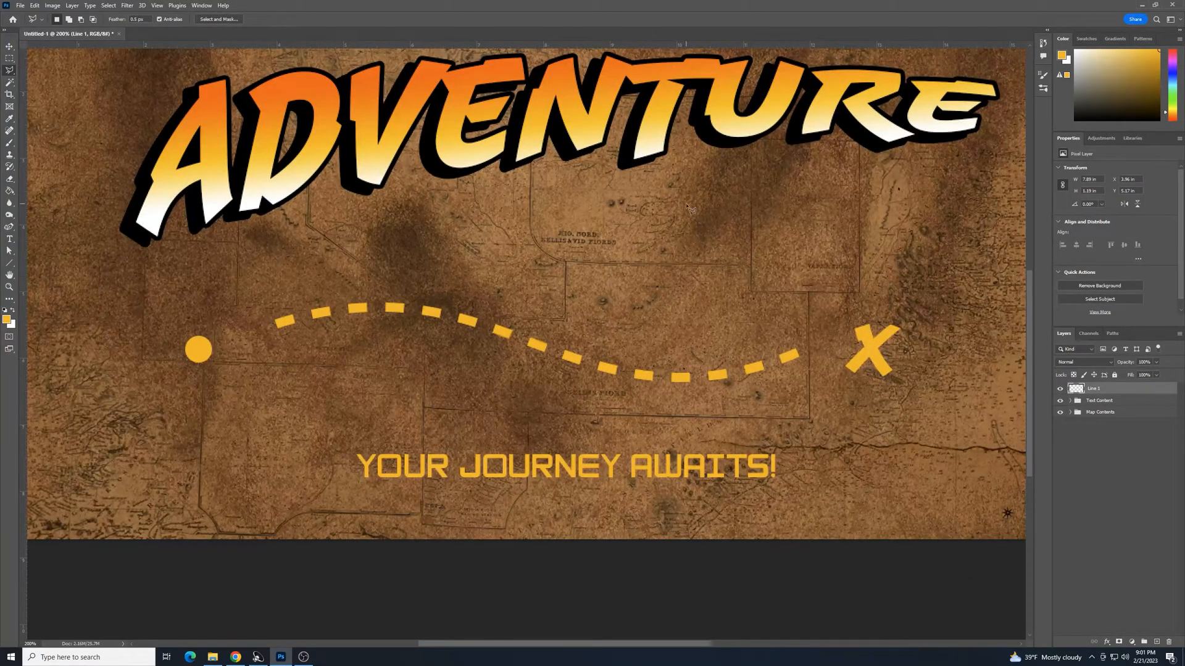
pyautogui.click(9, 48)
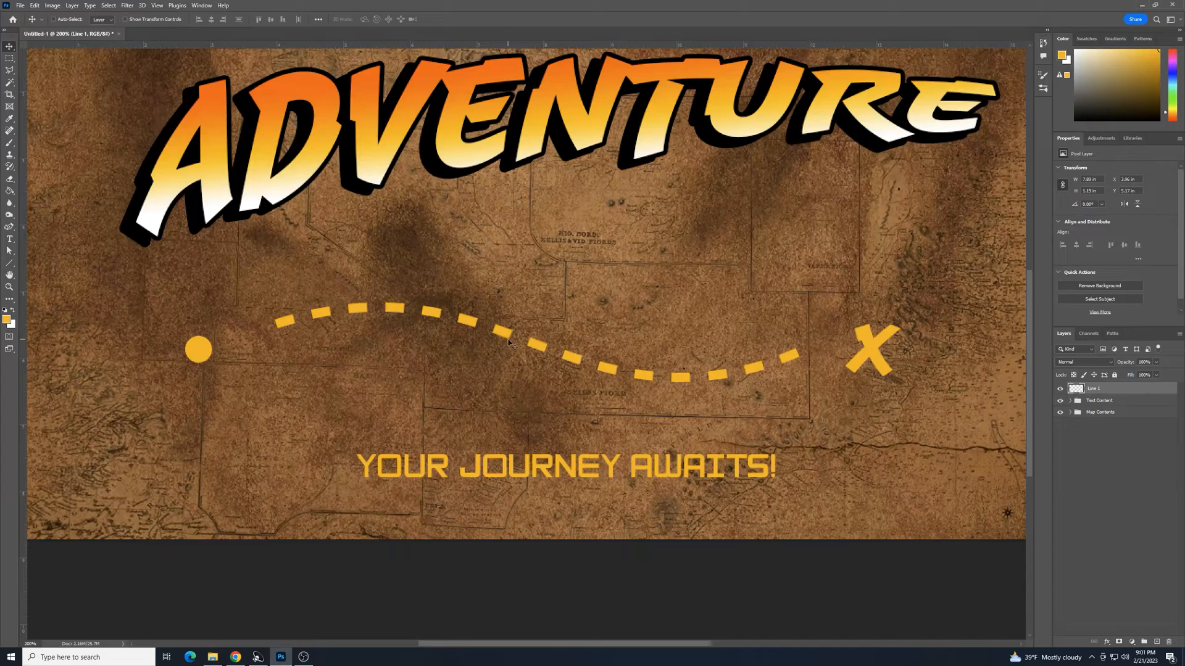
pyautogui.hotkey('ctrl', '-')
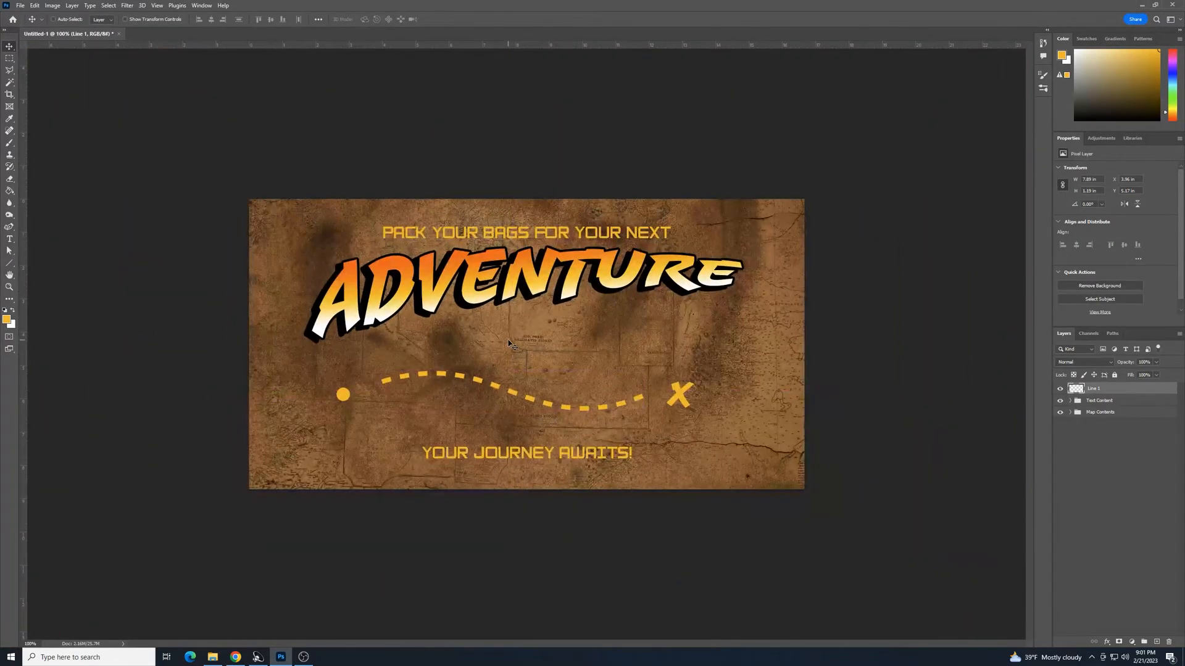
pyautogui.hotkey('ctrl', '+')
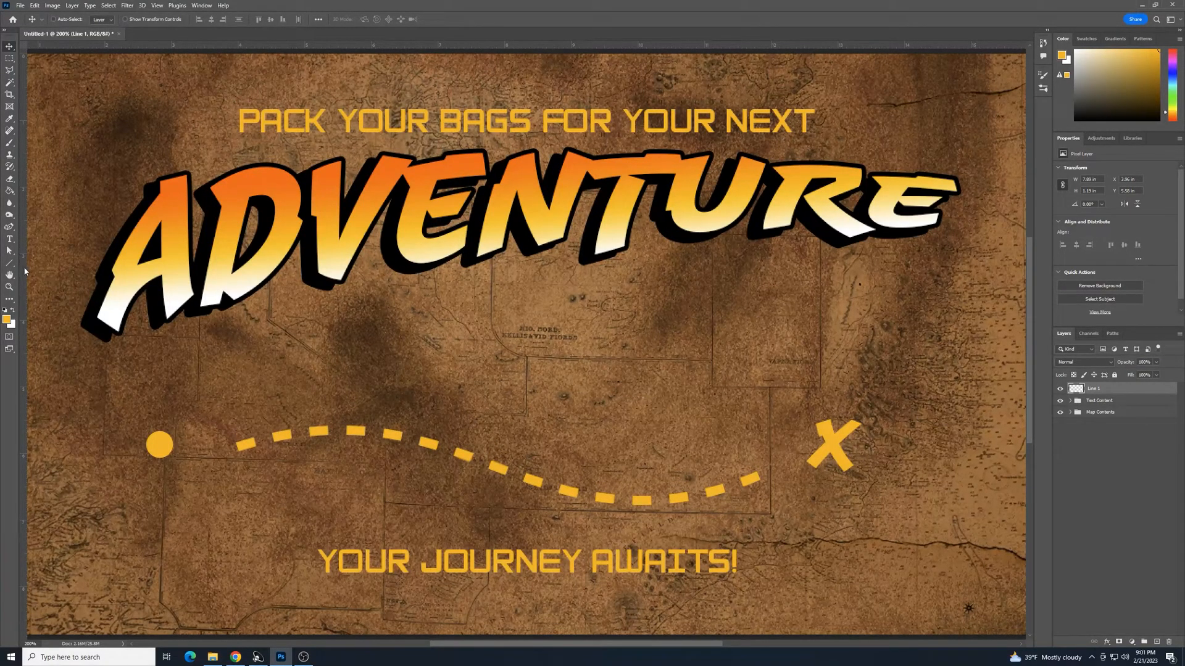
# - Add a new layer and draw an unfilled dashed circle about 2.69 in wide over the middle of the route
pyautogui.click(1156, 643)
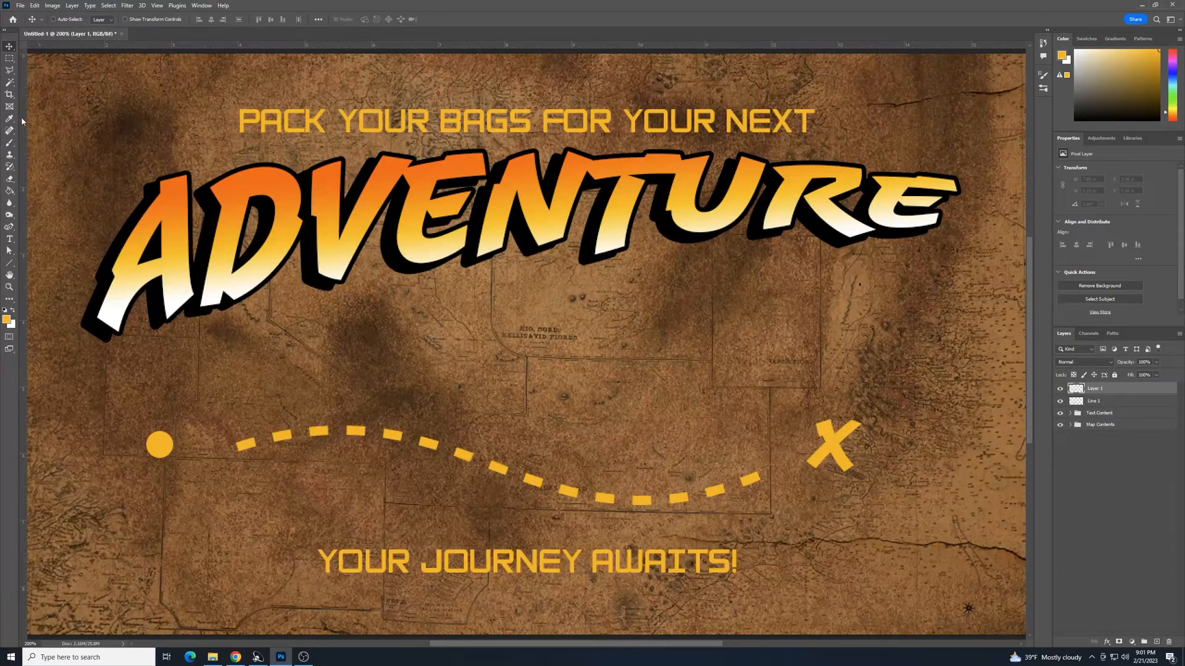
pyautogui.click(10, 263)
pyautogui.click(47, 272)
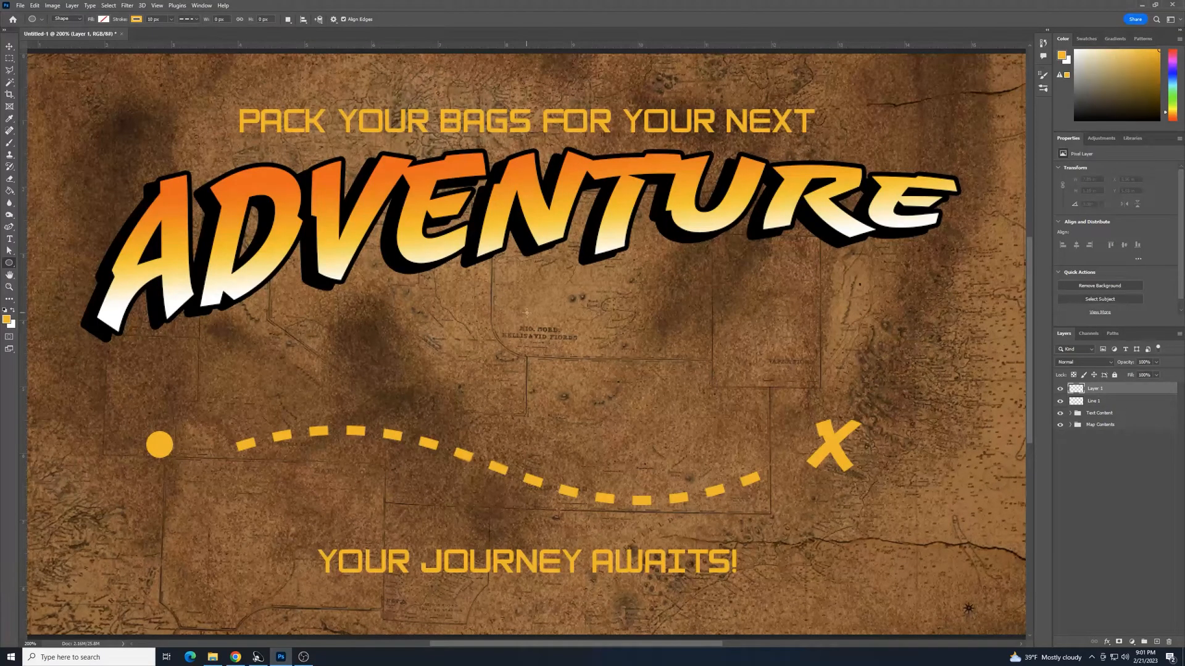
pyautogui.moveTo(506, 302); pyautogui.dragTo(717, 479)
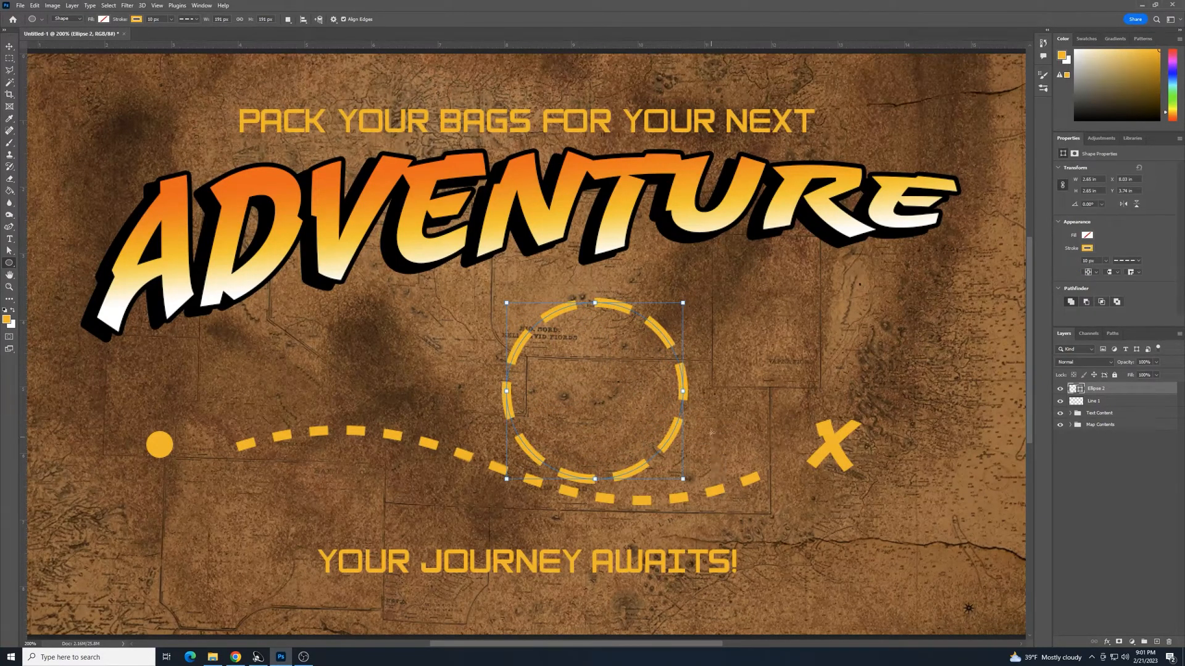
pyautogui.moveTo(510, 302); pyautogui.dragTo(498, 284)
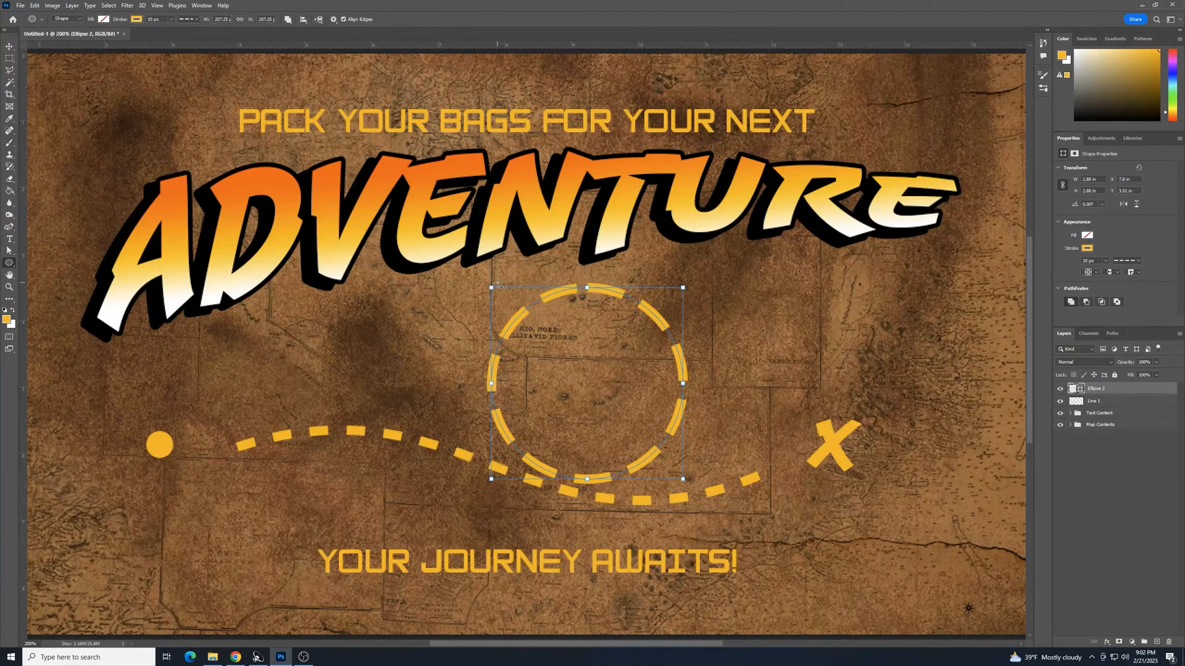
pyautogui.moveTo(683, 288); pyautogui.dragTo(670, 299)
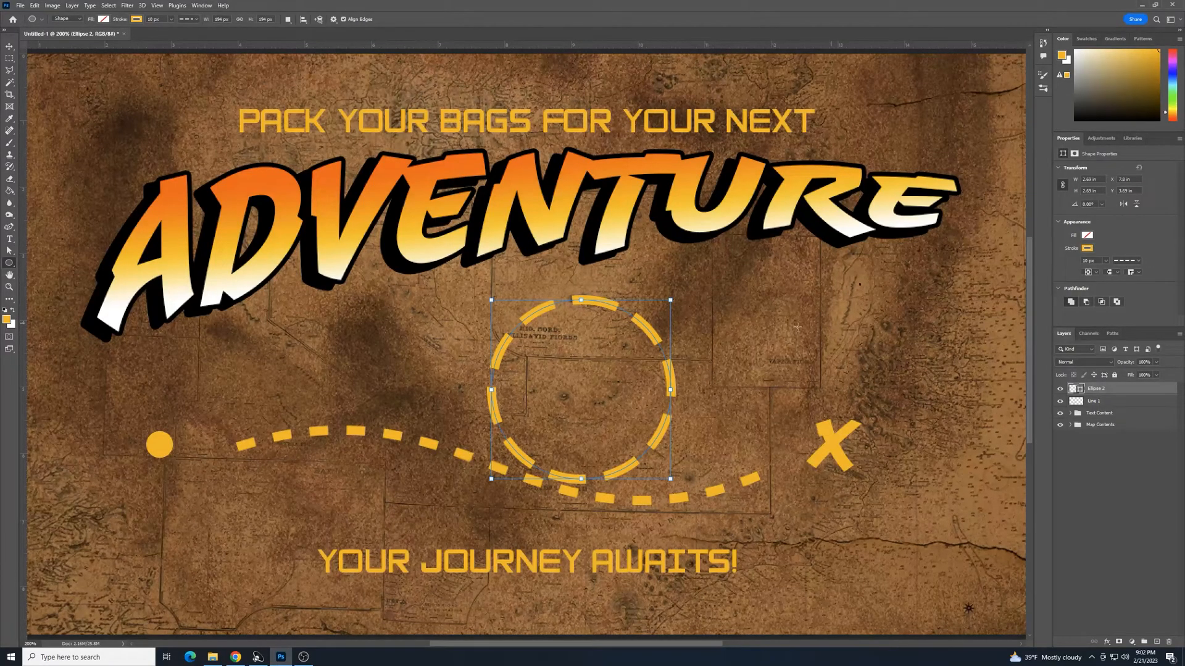
# - Set the dash length of the large circle's stroke to 2
pyautogui.click(1139, 261)
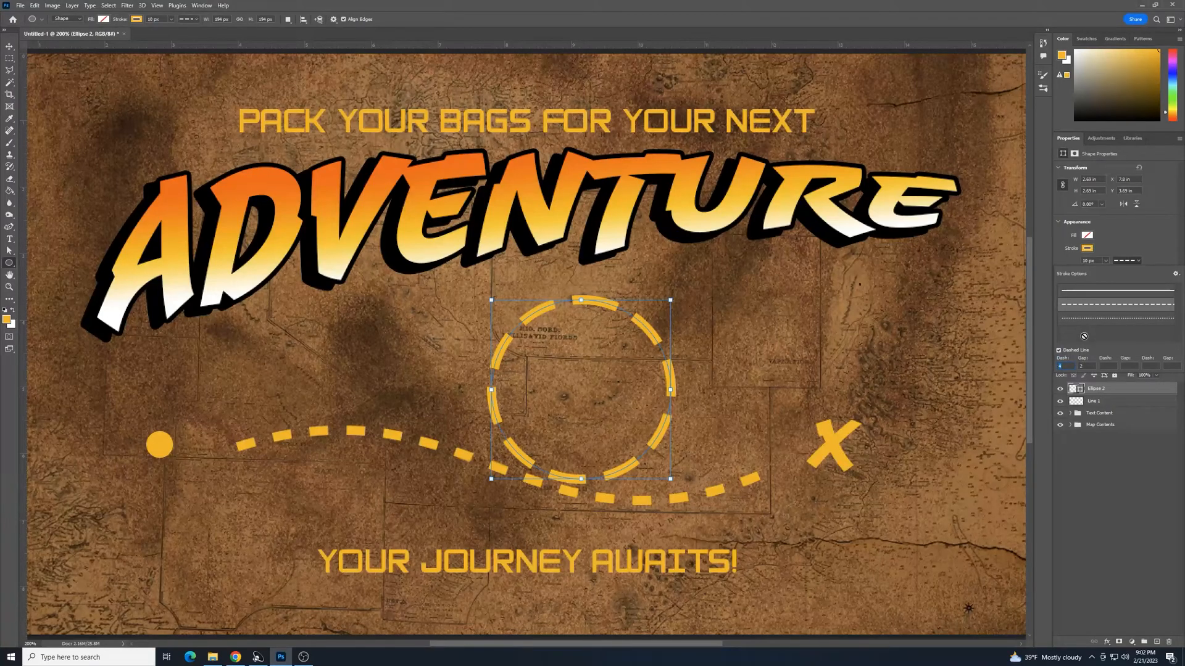
pyautogui.write('2')
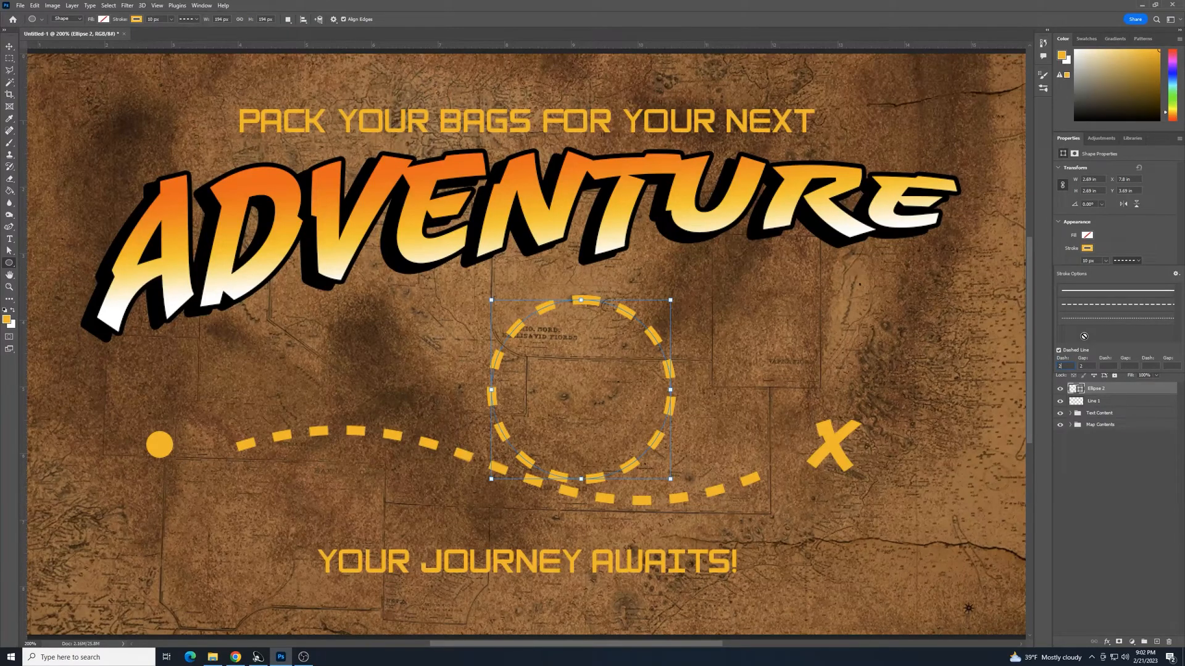
pyautogui.press('Return')
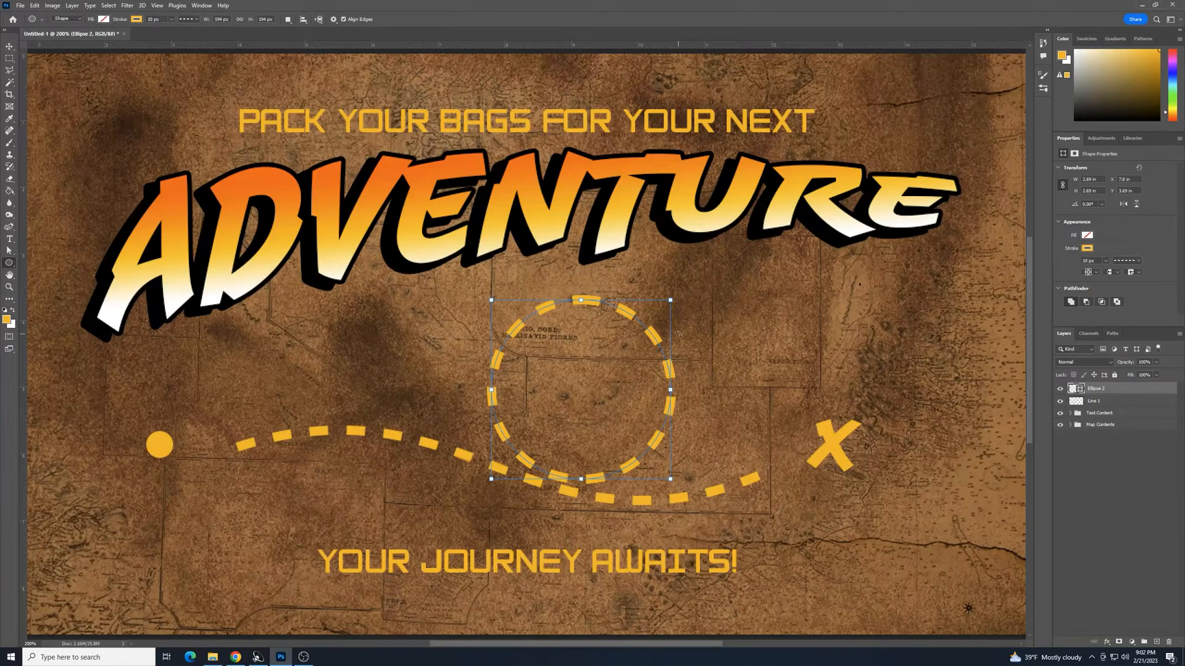
# - Move the large dashed circle left and slightly down so its lower-left dashes line up with the wavy route
pyautogui.click(11, 47)
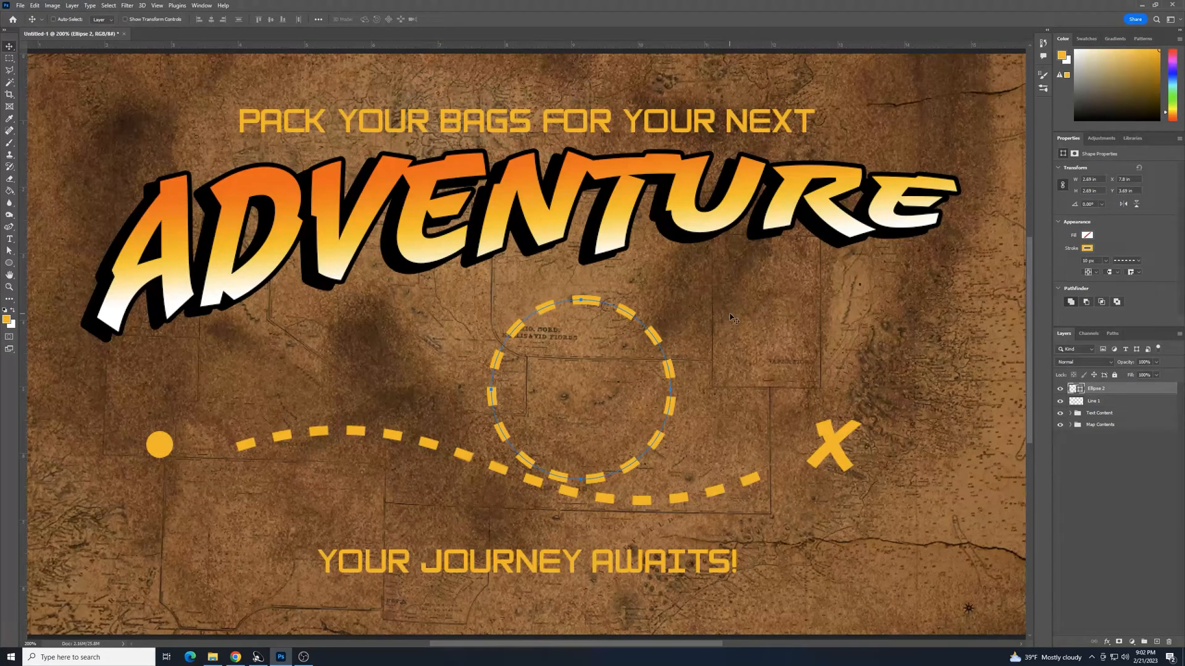
pyautogui.moveTo(810, 335); pyautogui.dragTo(751, 381)
pyautogui.moveTo(619, 373); pyautogui.dragTo(578, 383)
pyautogui.press('Up')
pyautogui.press('Up')
pyautogui.press('Up')
pyautogui.press('Right')
pyautogui.press('Down')
pyautogui.press('Right')
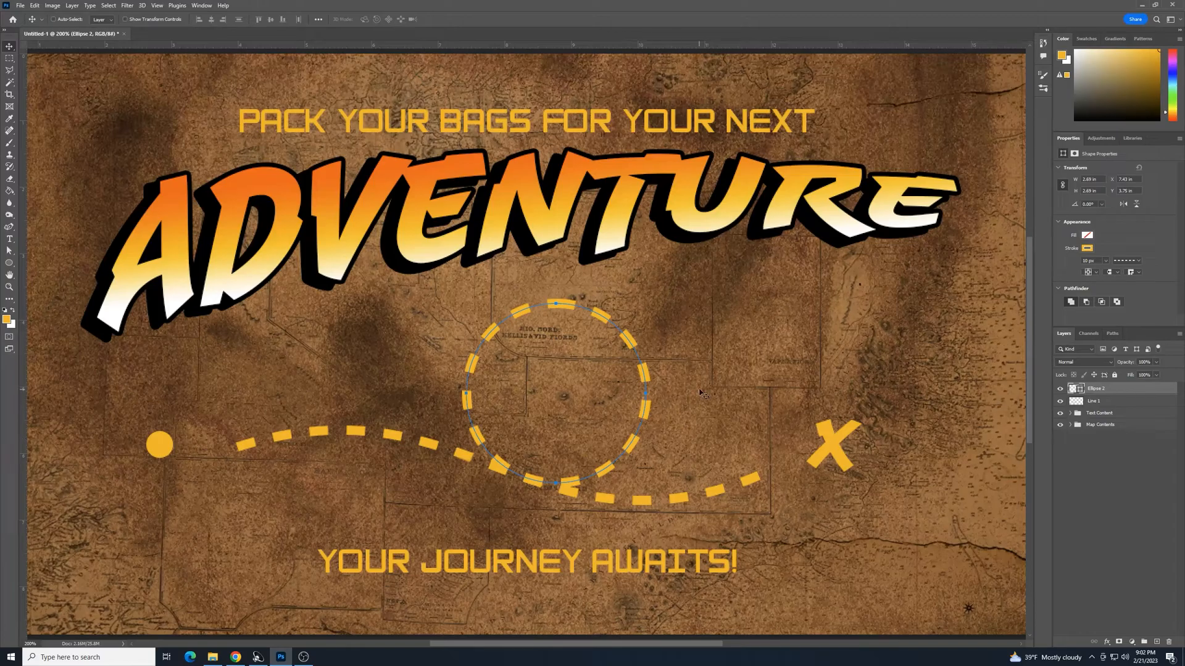
# - Rasterize the Ellipse 2 layer
pyautogui.rightClick(1134, 390)
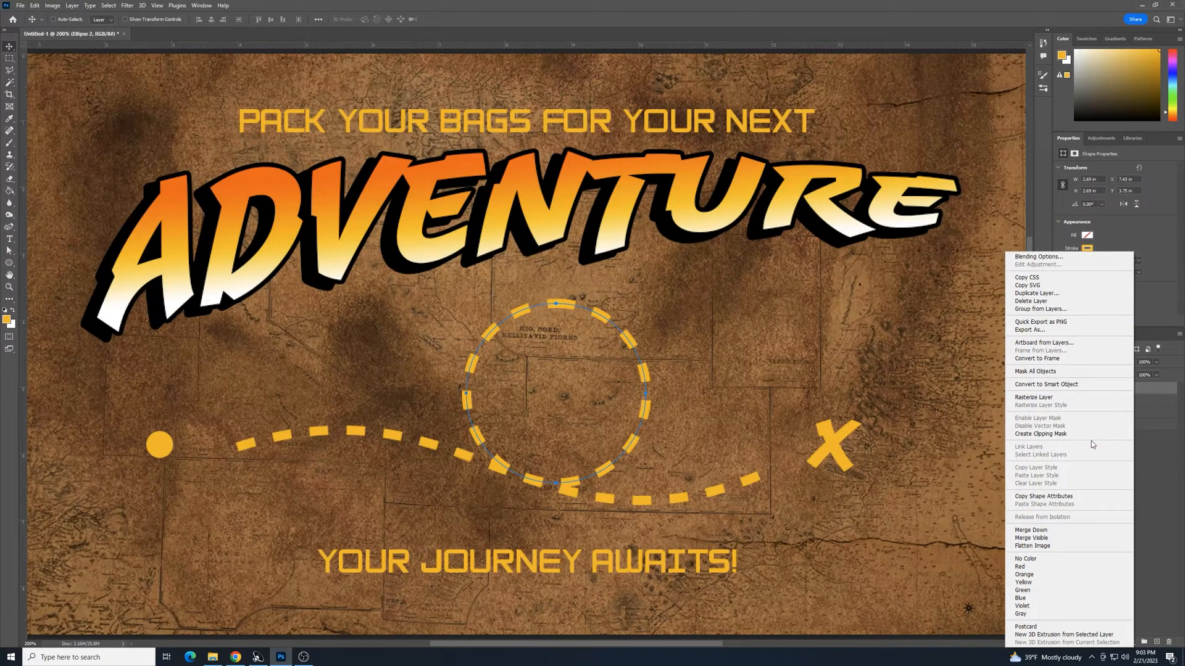
pyautogui.click(1069, 401)
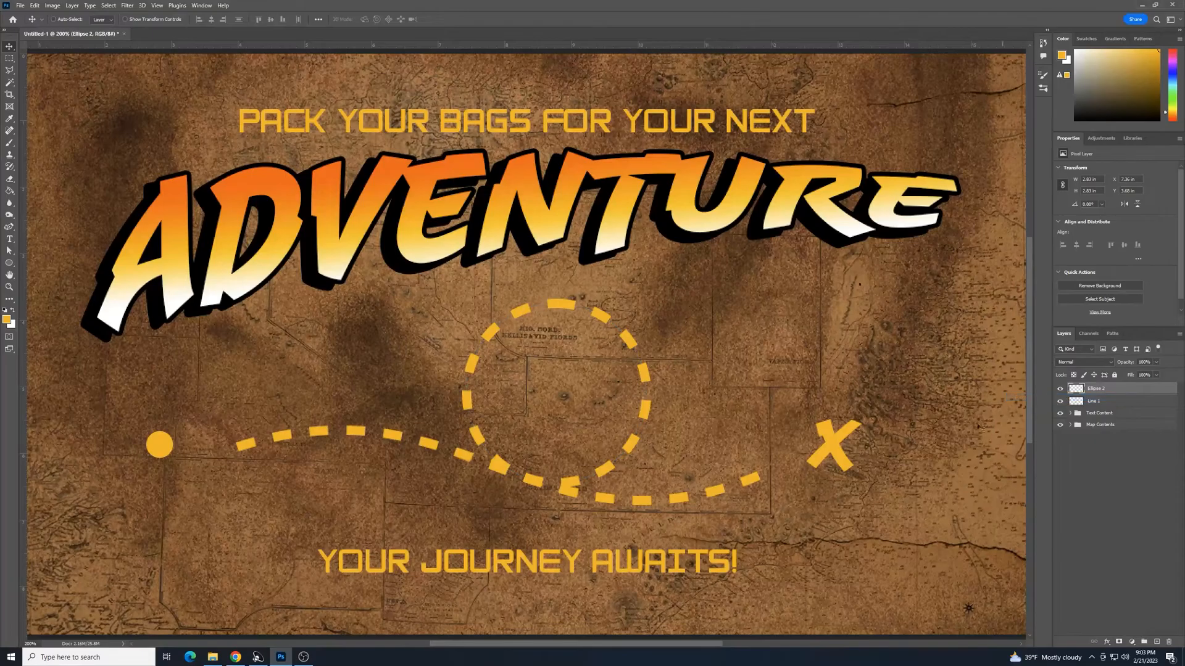
# - Erase the parts of the large circle's dashes on Ellipse 2 that overlap the wavy route at the circle's lower-left side
pyautogui.hotkey('ctrl', '+')
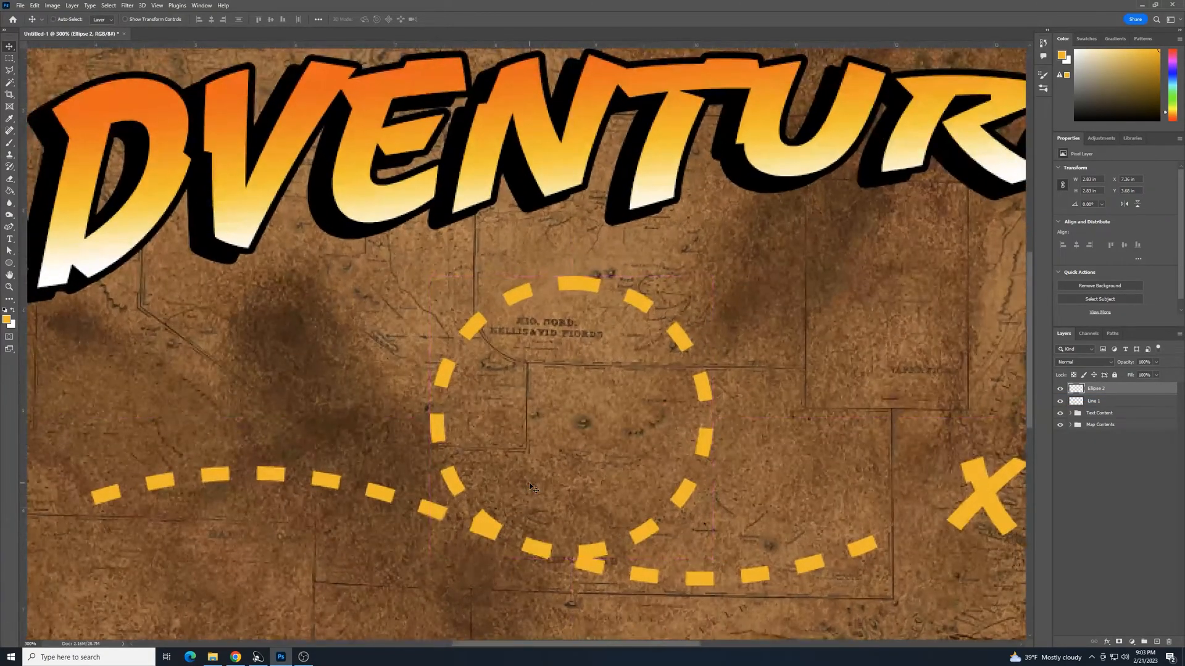
pyautogui.scroll(-3, 568, 449)
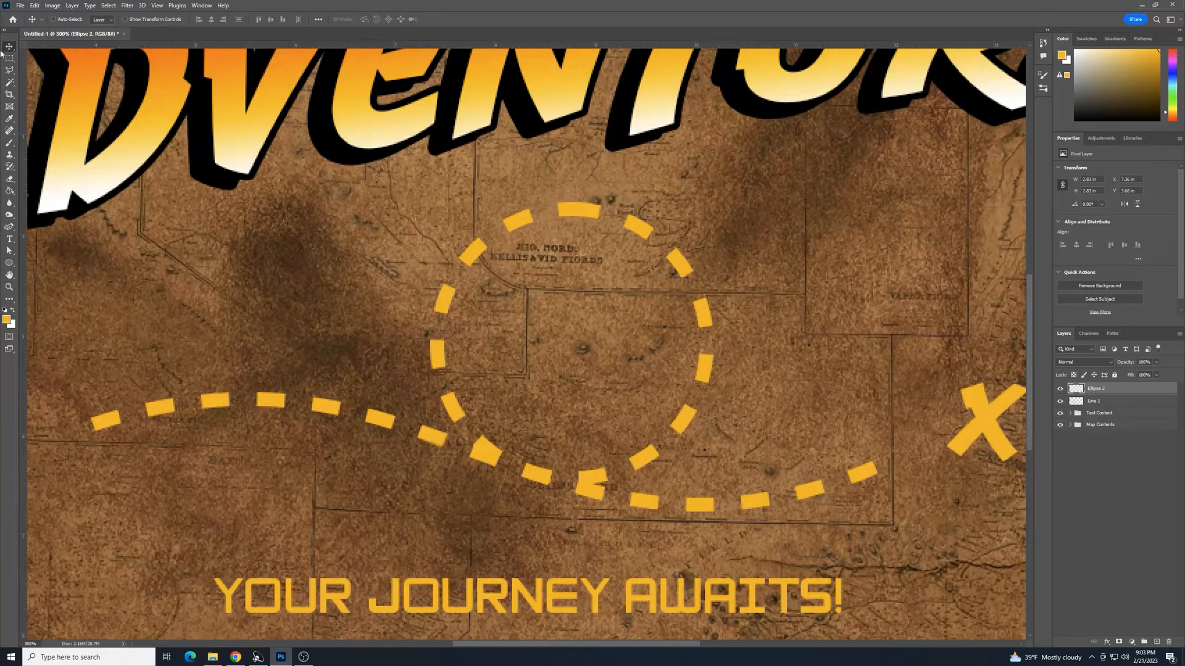
pyautogui.click(8, 59)
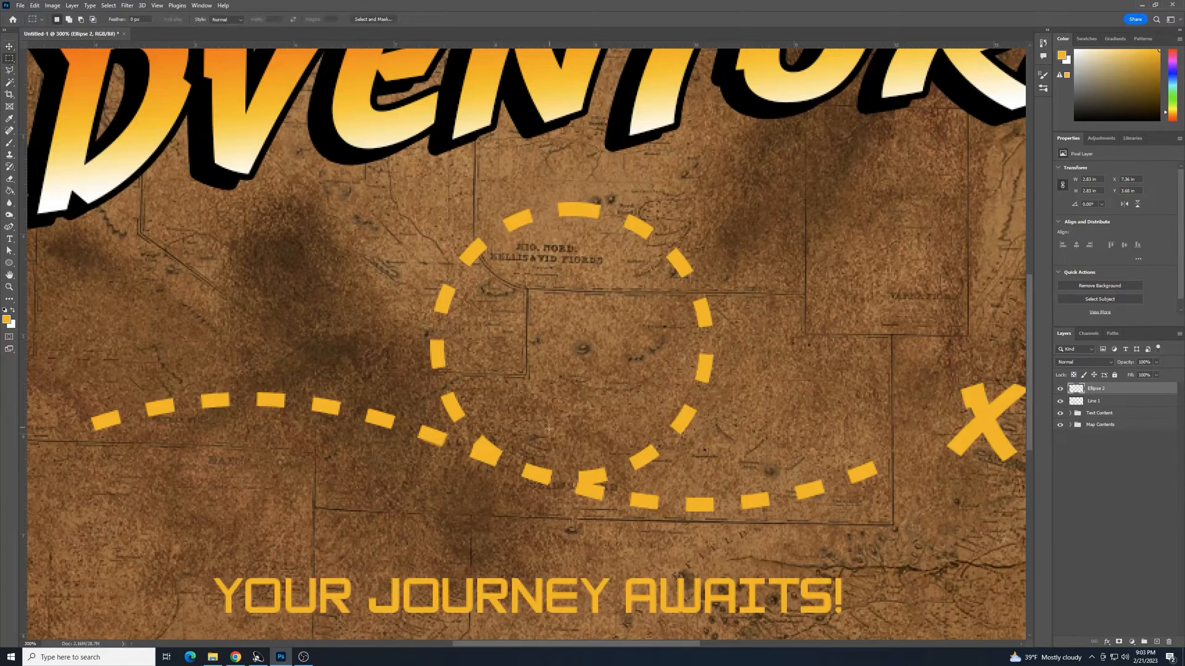
pyautogui.moveTo(563, 450); pyautogui.dragTo(512, 496)
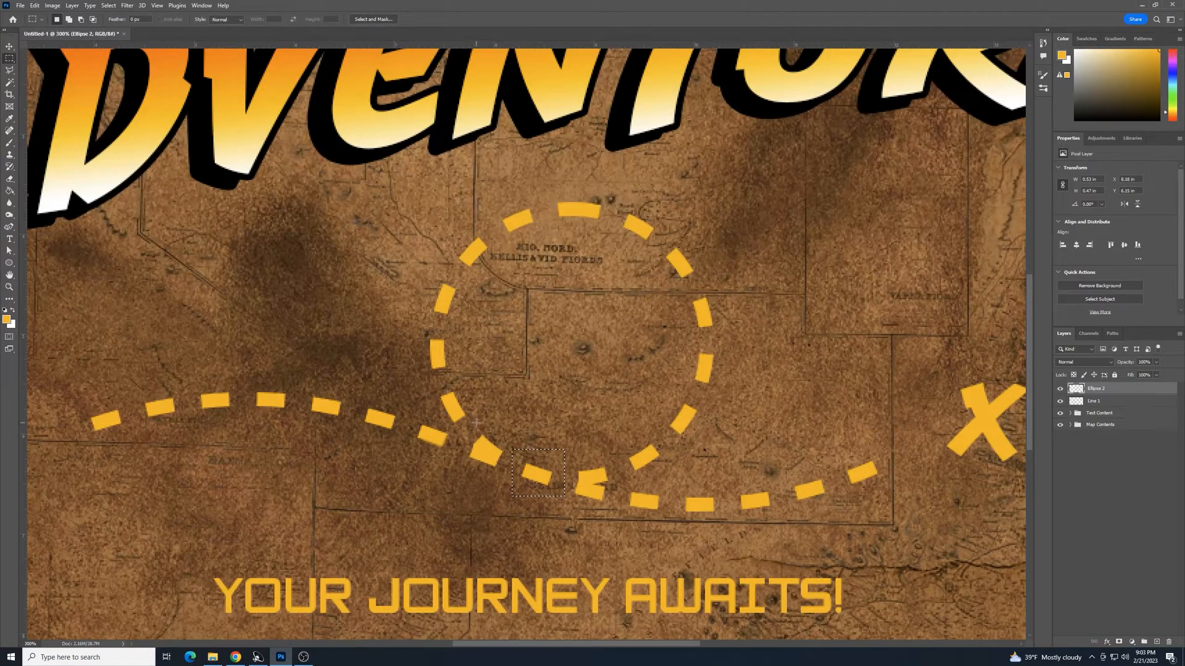
pyautogui.moveTo(473, 423); pyautogui.dragTo(504, 487)
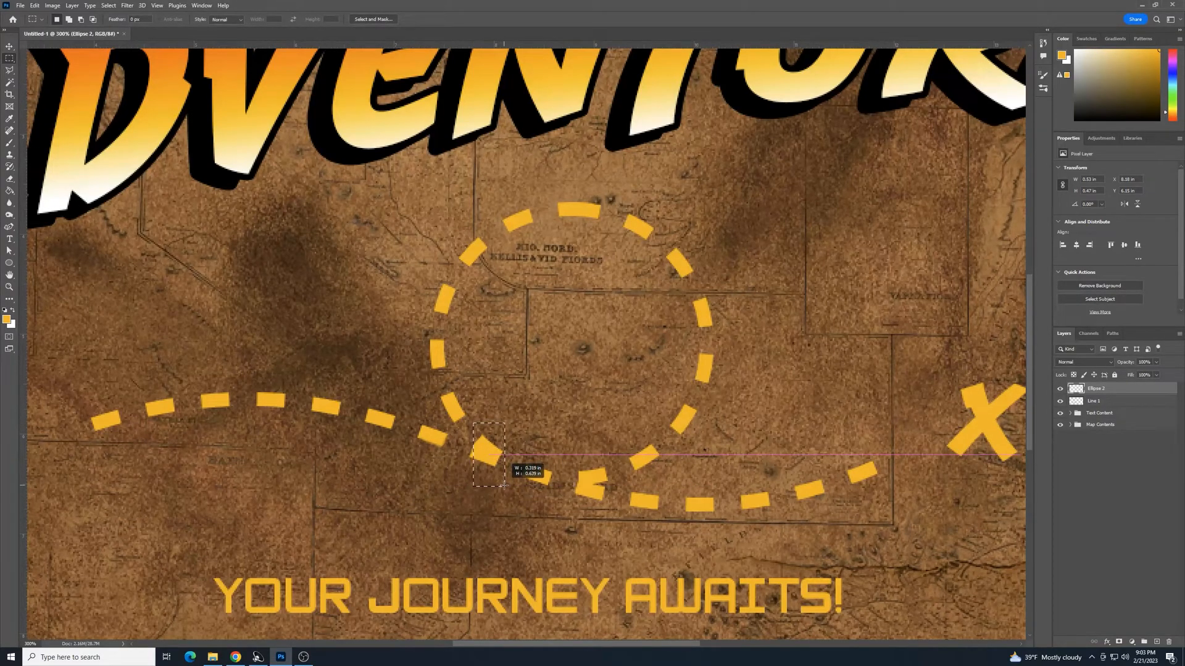
pyautogui.press('Delete')
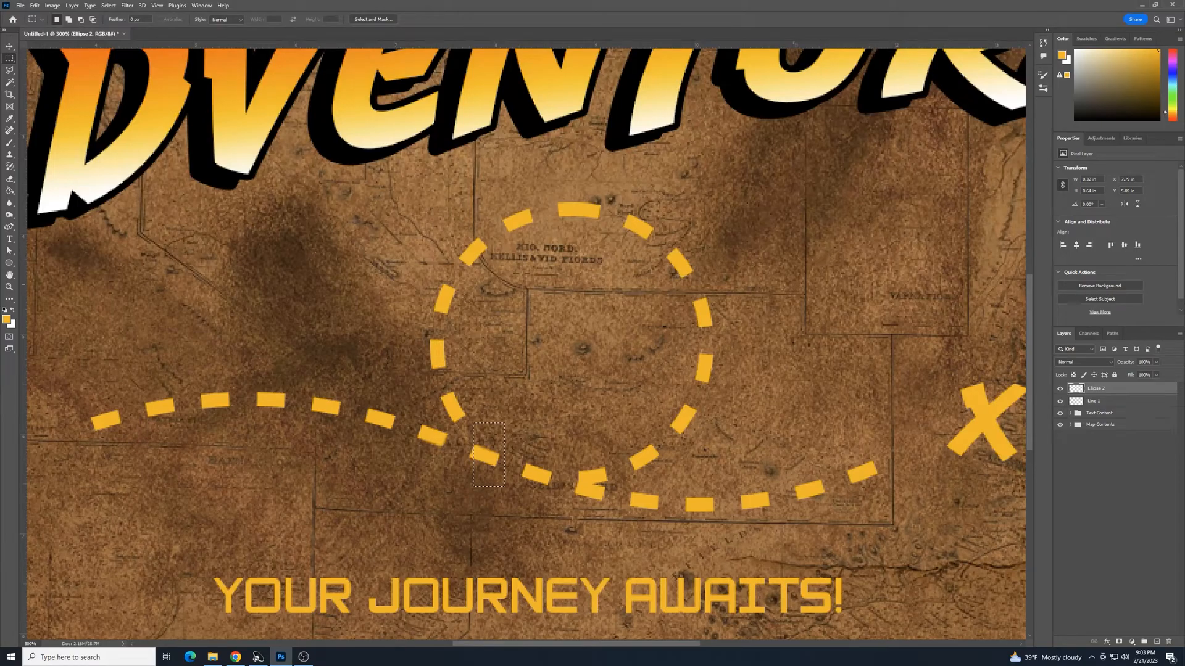
# - Delete the Line 1 dash that collides with the bottom of the large dashed circle, and clear the selection
pyautogui.click(1095, 401)
pyautogui.hotkey('ctrl', 'd')
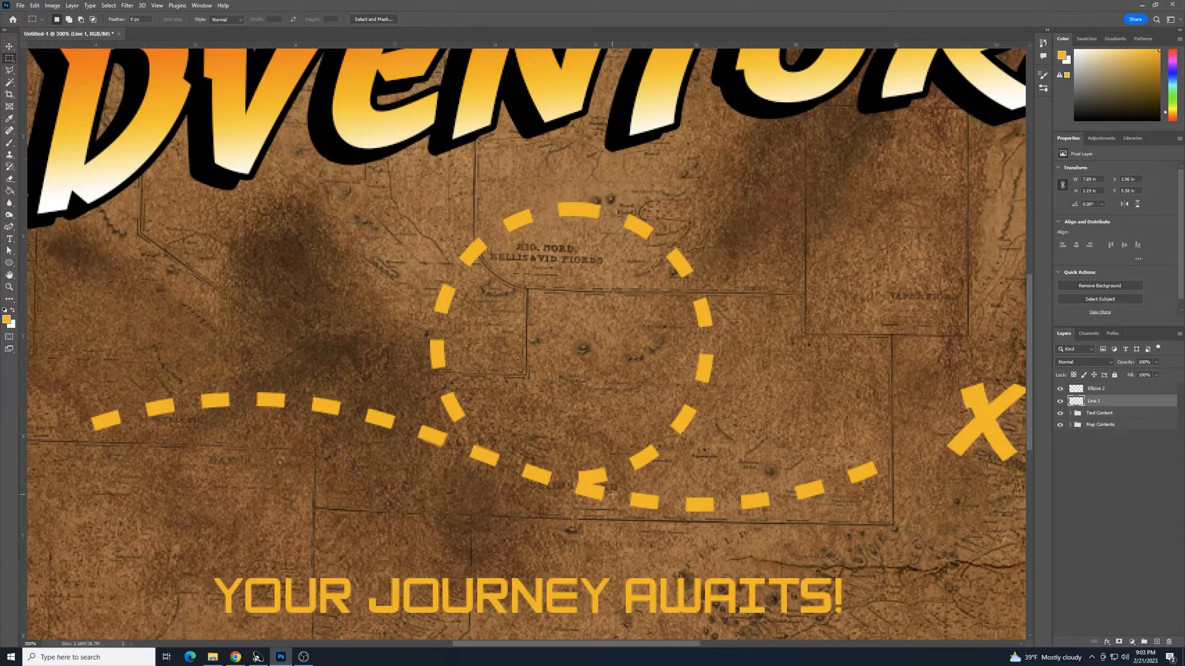
pyautogui.moveTo(612, 479)
pyautogui.mouseDown()
pyautogui.moveTo(547, 496)
pyautogui.moveTo(566, 517)
pyautogui.mouseUp()
pyautogui.press('Delete')
pyautogui.hotkey('ctrl', 'd')
pyautogui.hotkey('ctrl', '-')
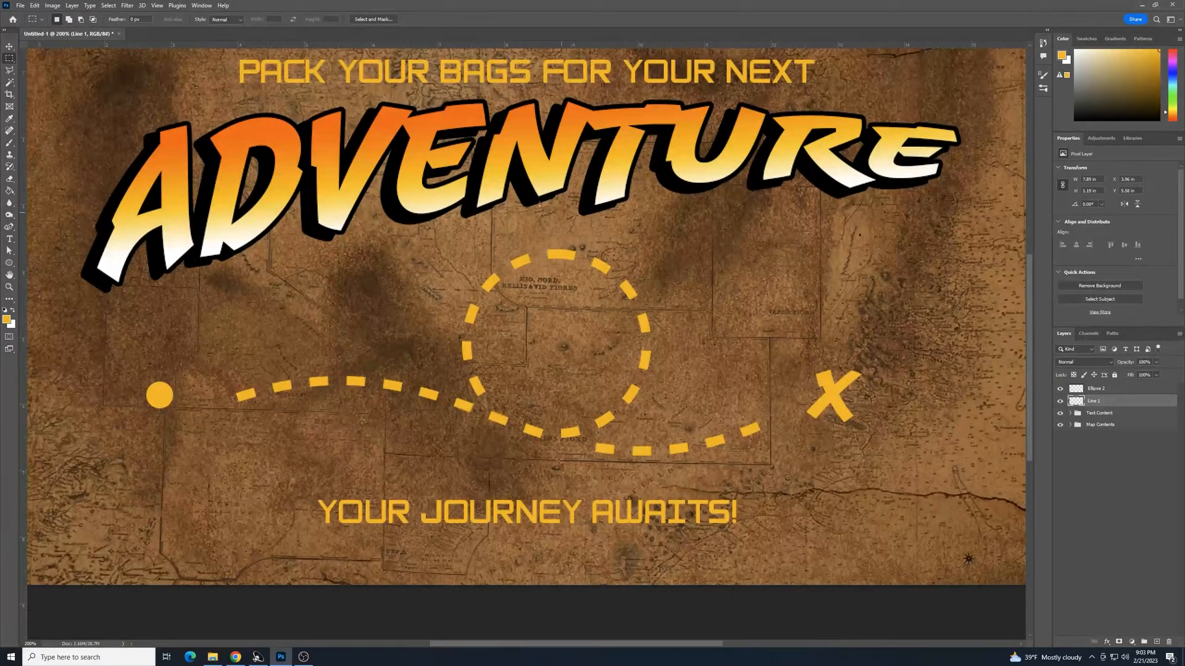
# - Move the small solid starting circle, Ellipse 1 in the Text Content group, closer to the first dash of the route
pyautogui.click(9, 47)
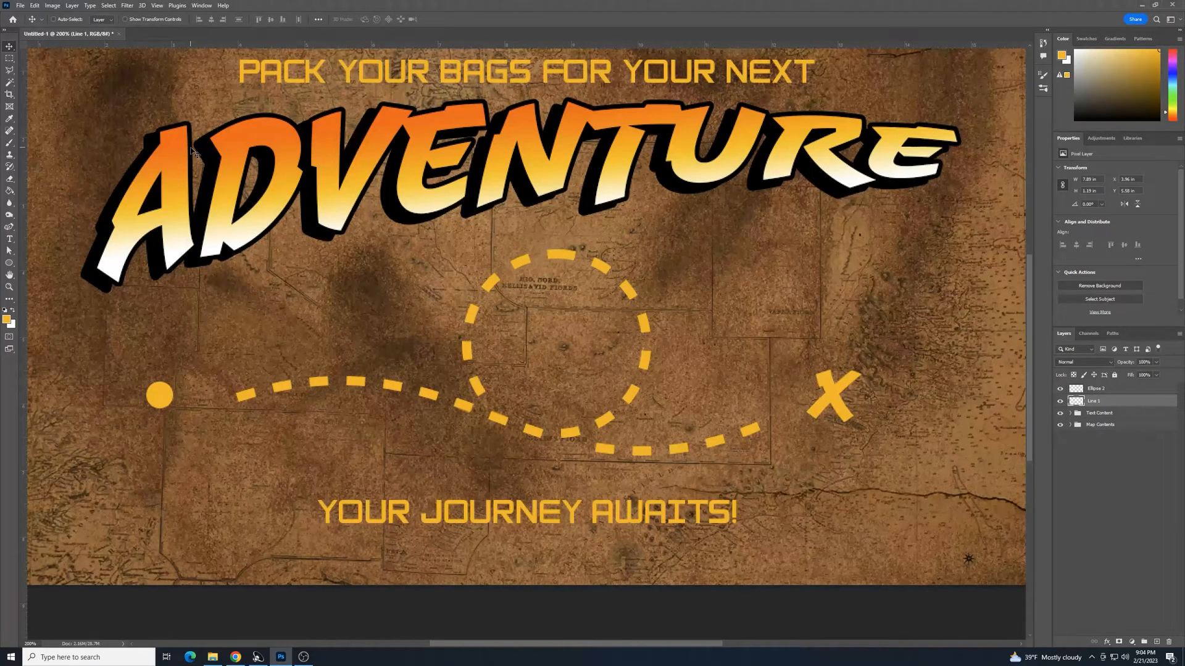
pyautogui.hotkey('ctrl', '-')
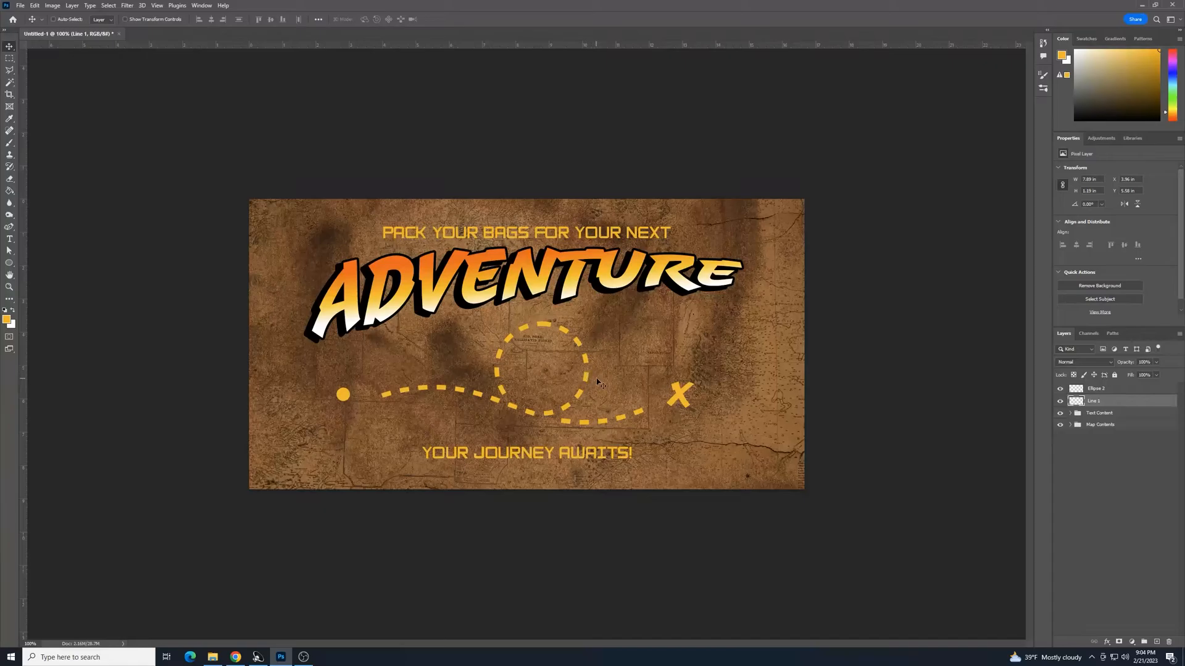
pyautogui.click(1070, 414)
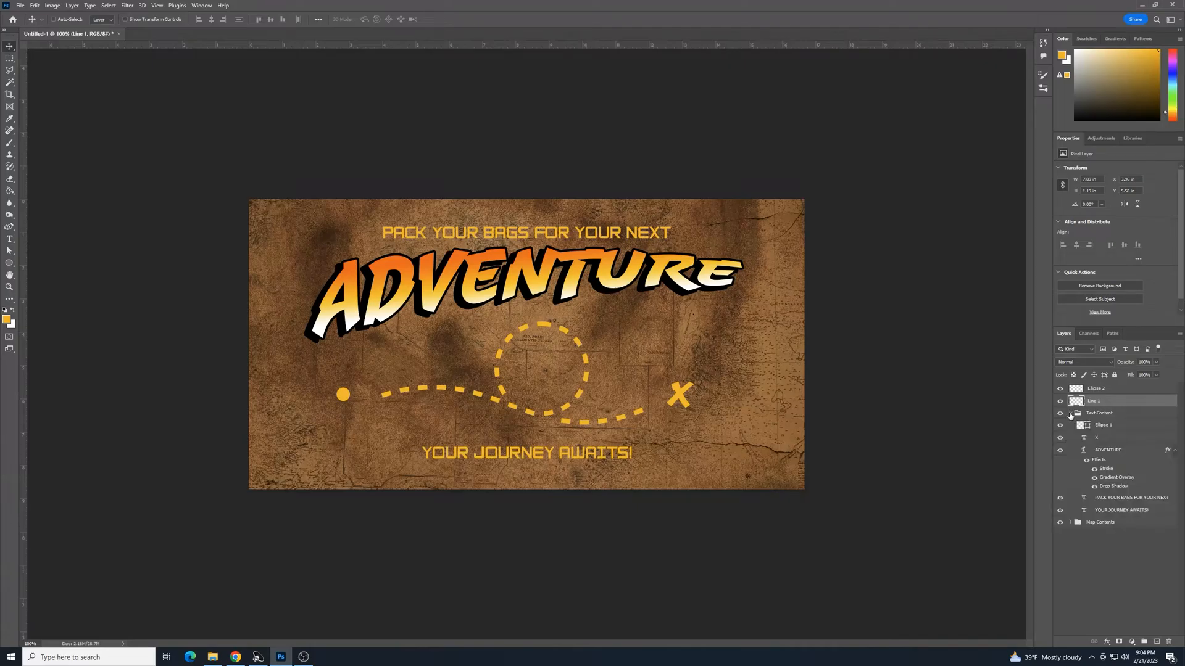
pyautogui.click(1104, 427)
pyautogui.moveTo(342, 398); pyautogui.dragTo(365, 405)
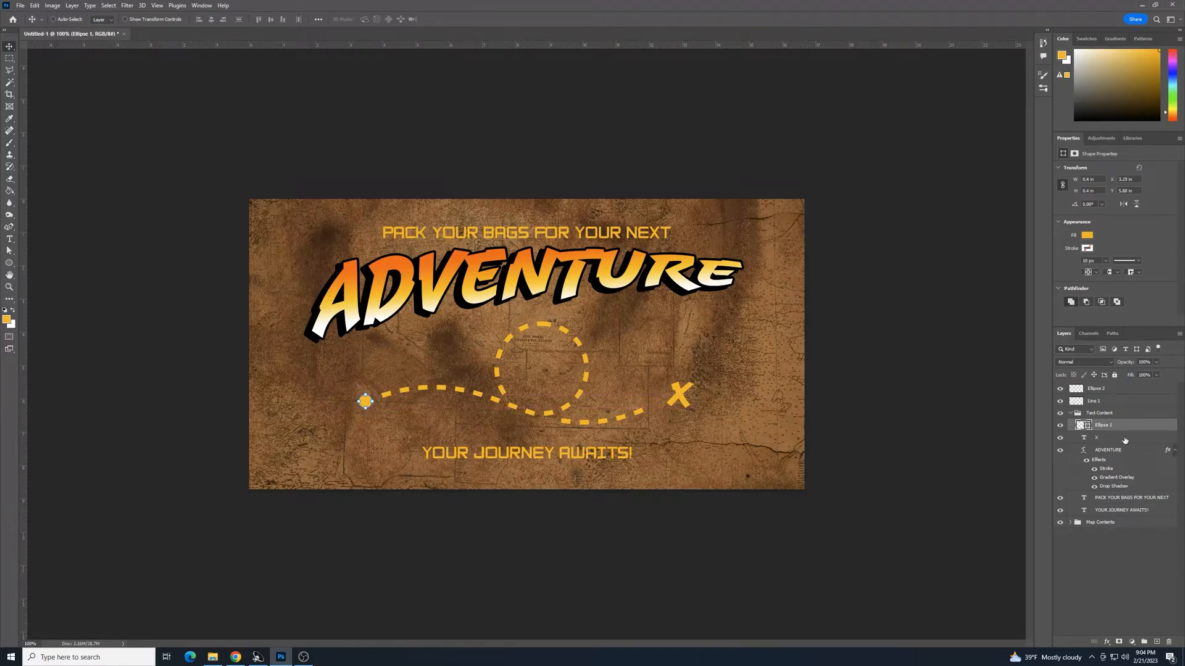
# - Move the X inward and down to the end of the dashed route, and collapse the Text Content group
pyautogui.click(1096, 437)
pyautogui.moveTo(689, 402); pyautogui.dragTo(666, 420)
pyautogui.press('Right')
pyautogui.press('Right')
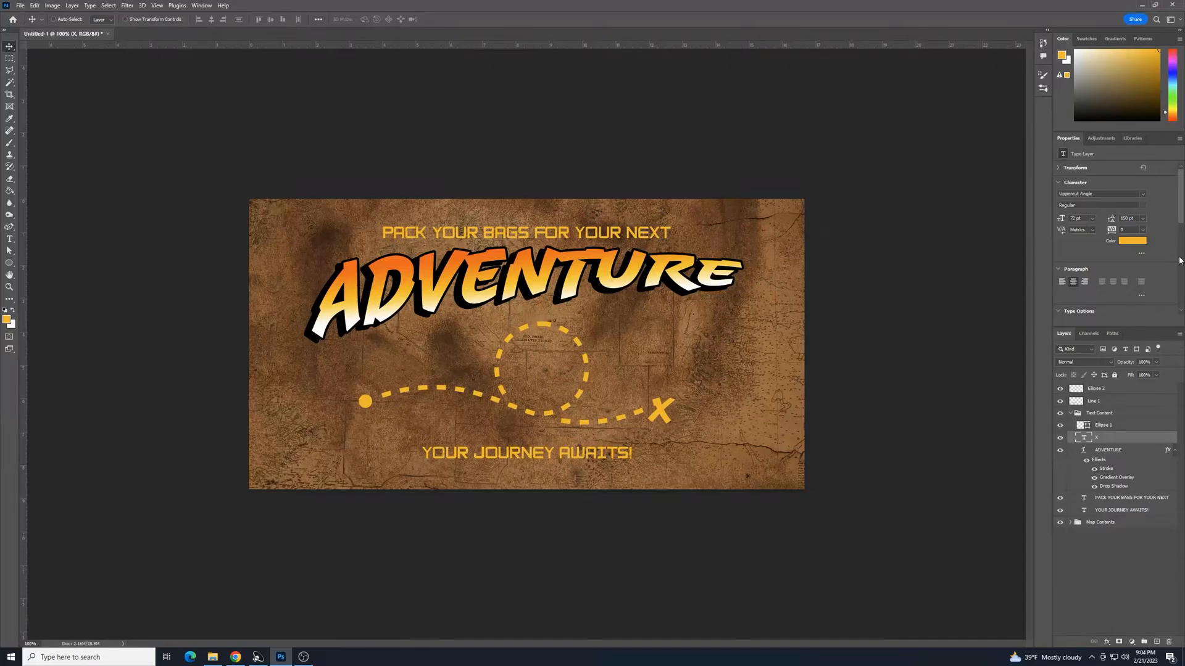
pyautogui.click(1073, 418)
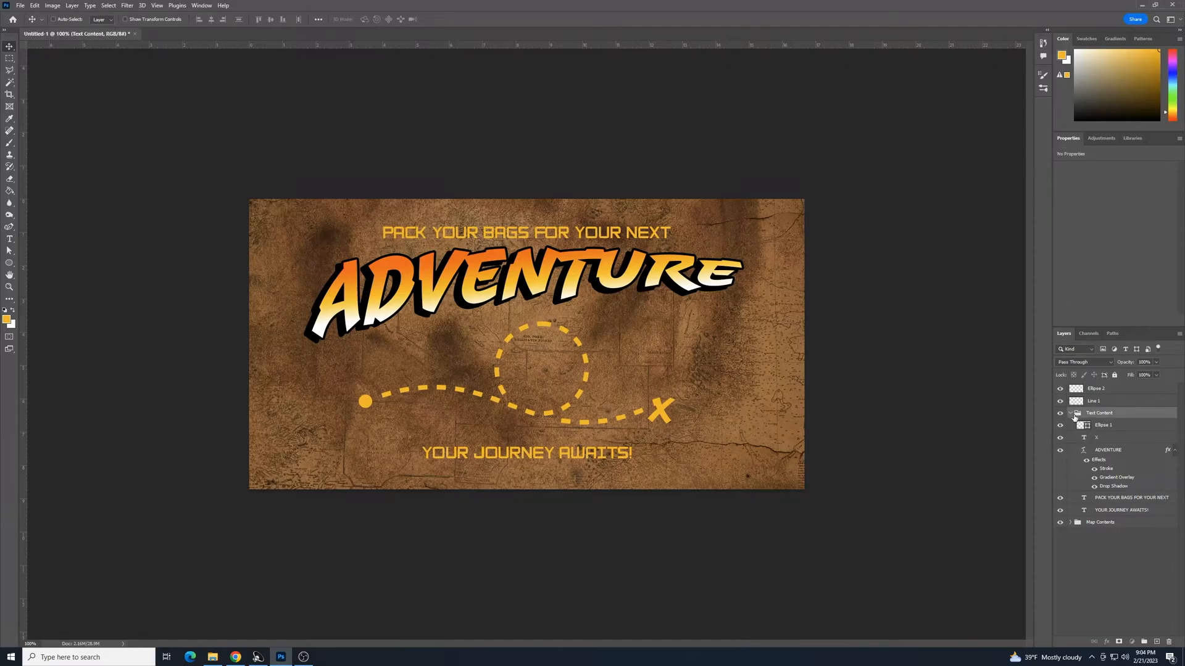
pyautogui.click(1070, 413)
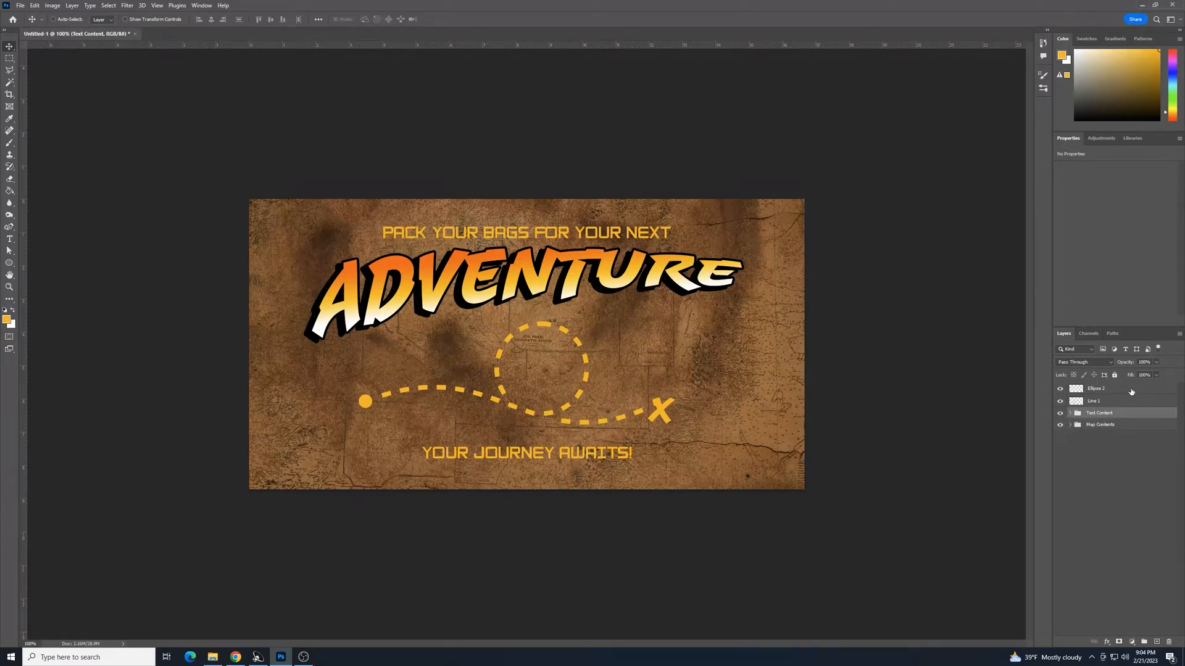
# - Merge the Ellipse 2 and Line 1 layers and rename the merged layer Path
pyautogui.click(1131, 391)
pyautogui.keyDown('shift'); pyautogui.click(1115, 403); pyautogui.keyUp('shift')
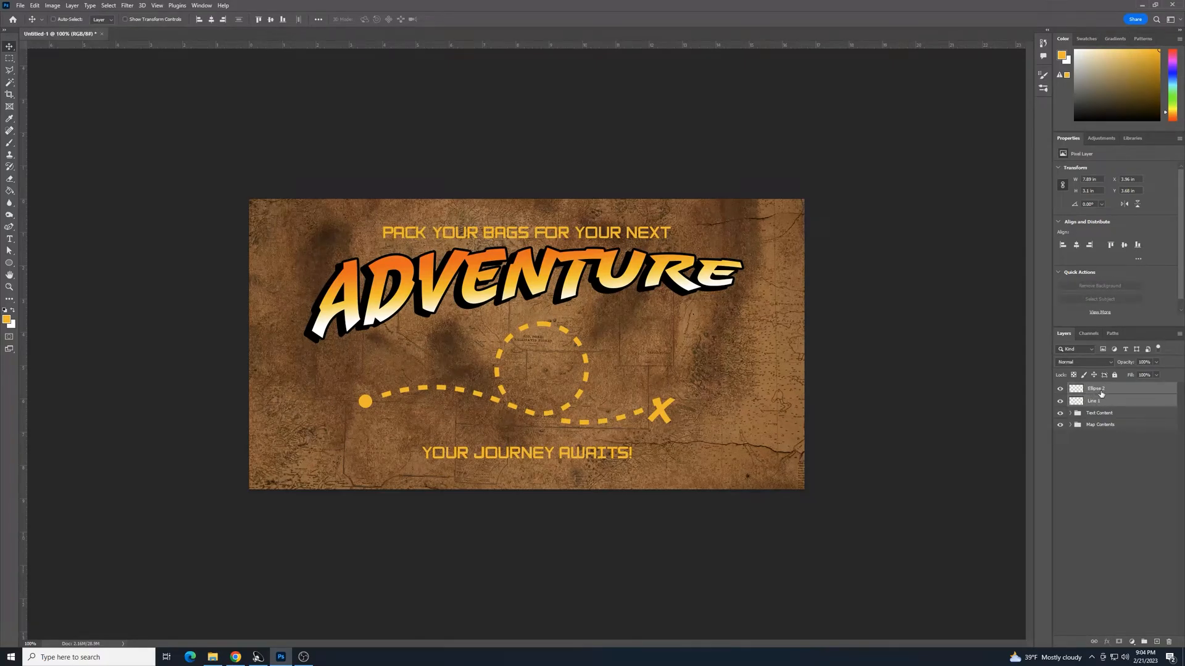
pyautogui.rightClick(1100, 402)
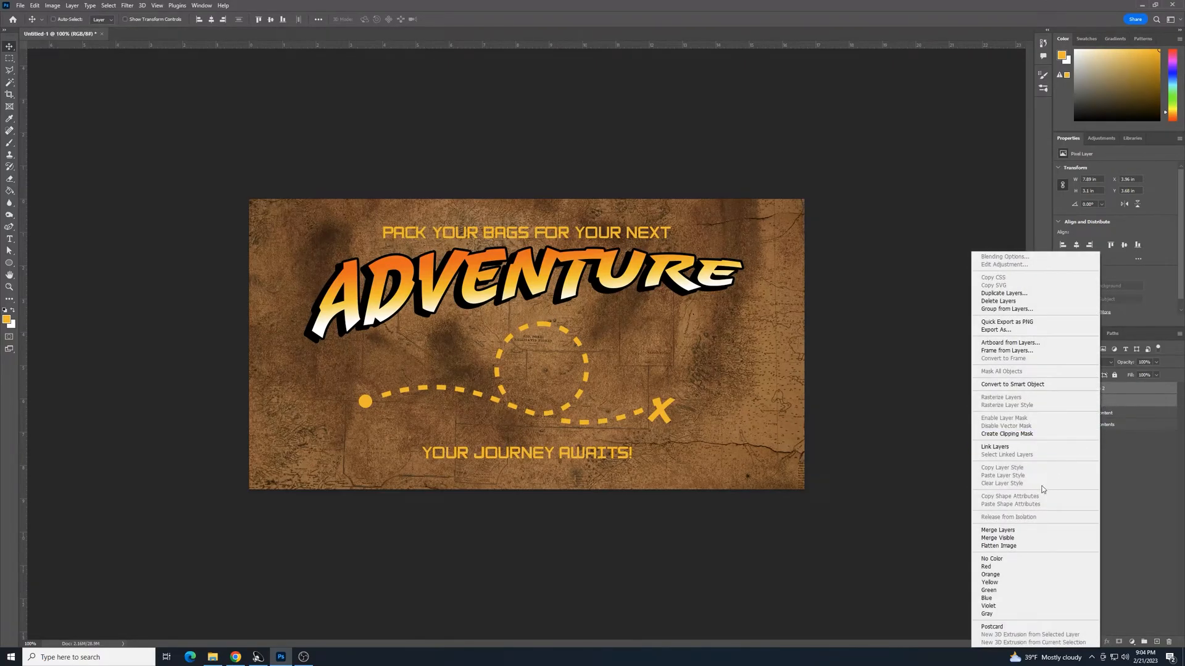
pyautogui.click(1017, 532)
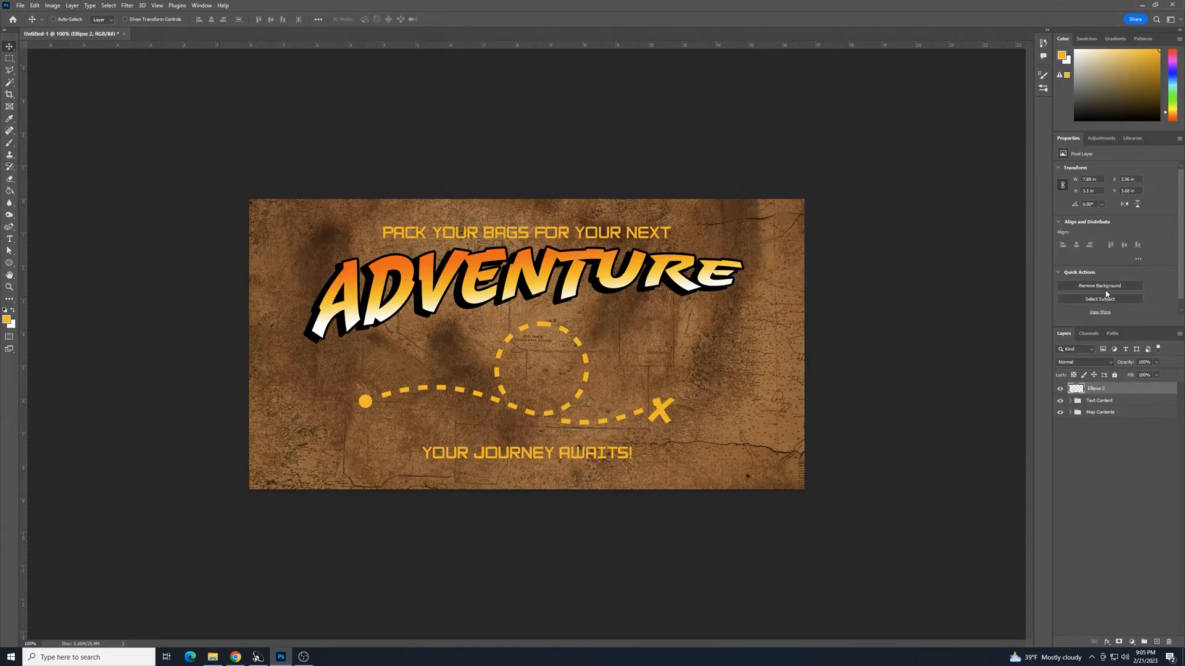
pyautogui.doubleClick(1100, 390)
pyautogui.write('P')
pyautogui.click(1068, 462)
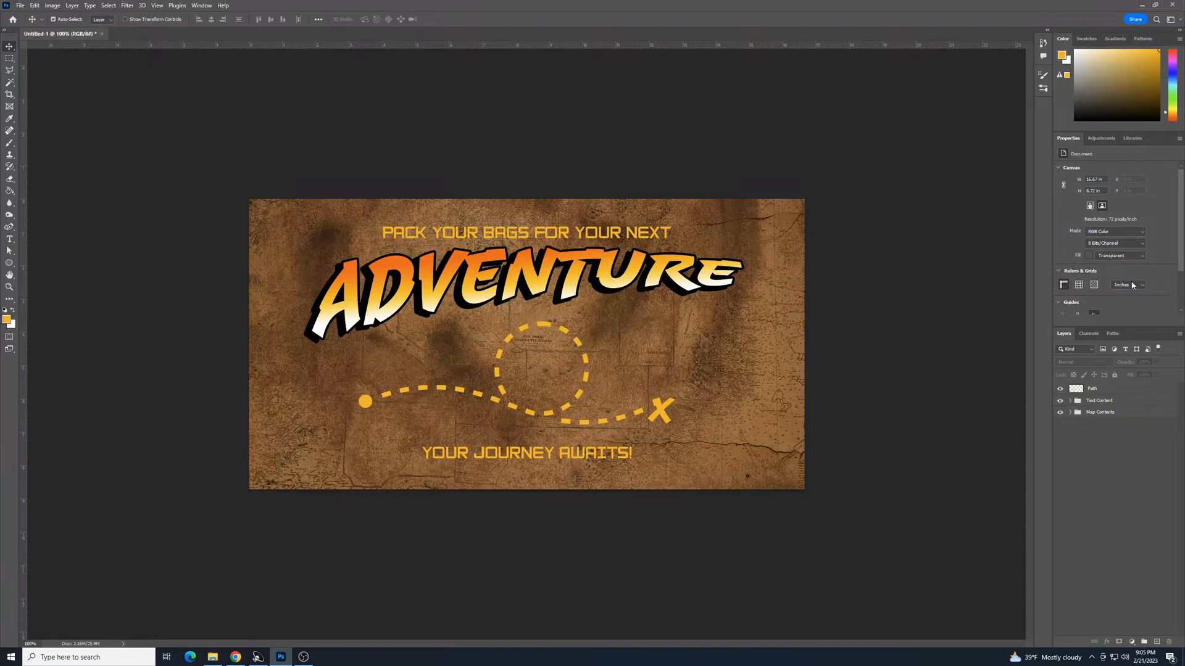
# - Cut the route's first dash, beside the starting circle, out of the Path layer and paste it onto its own layer
pyautogui.hotkey('ctrl', '+')
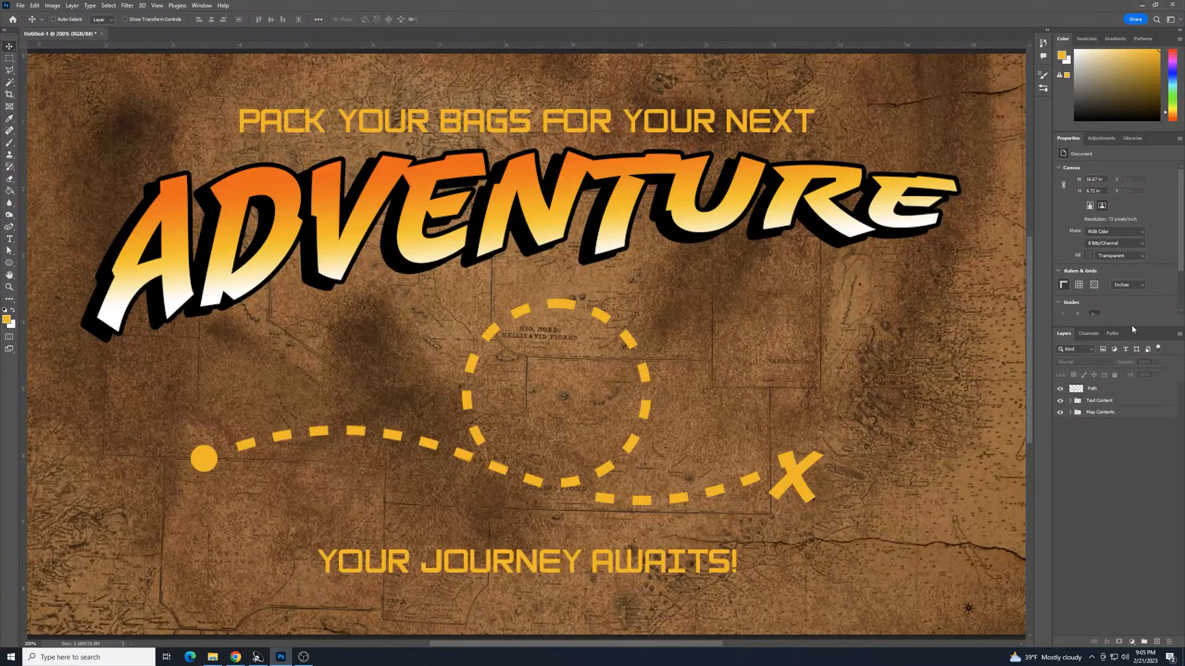
pyautogui.moveTo(1131, 327); pyautogui.dragTo(1122, 281)
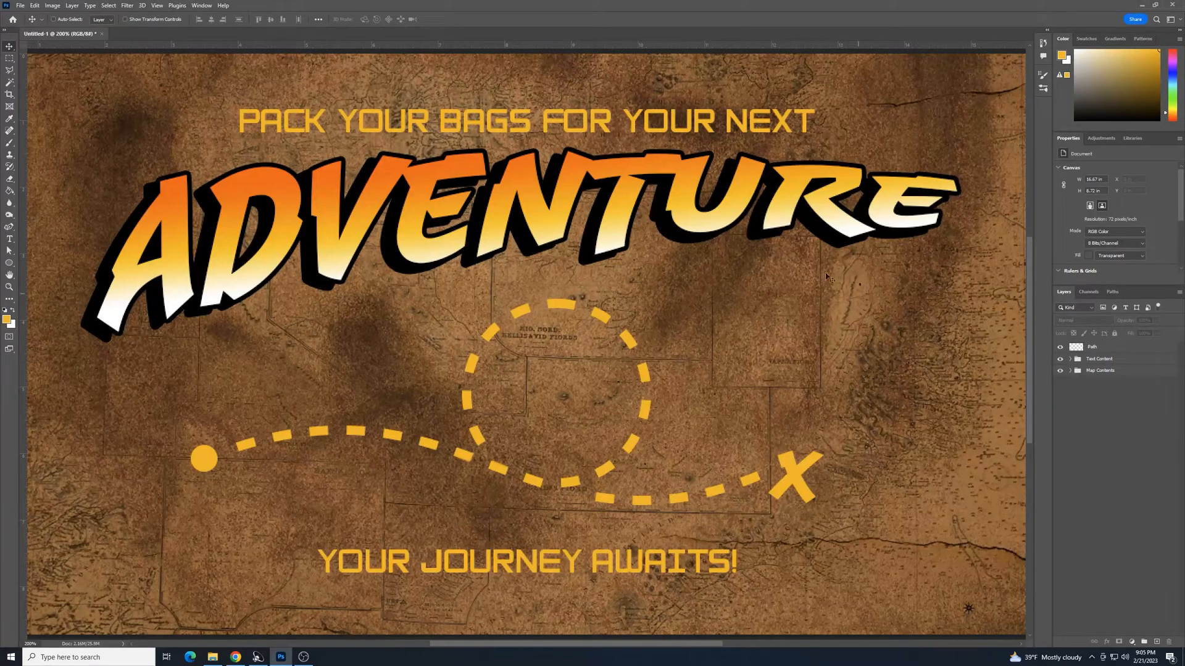
pyautogui.click(9, 57)
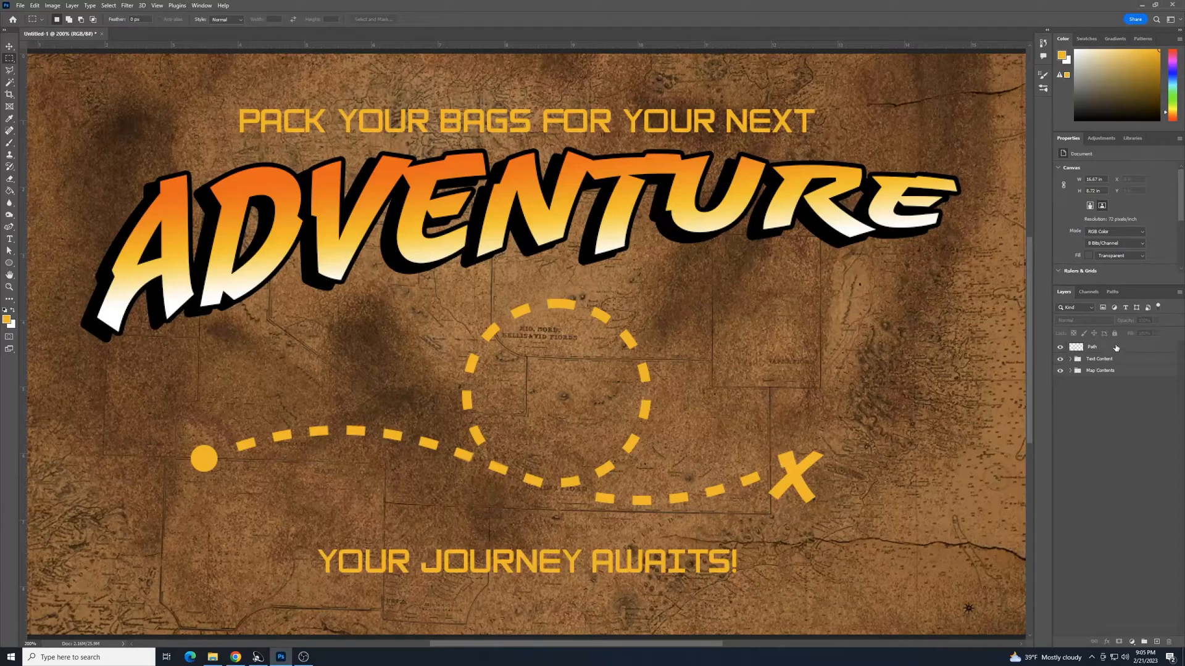
pyautogui.click(1115, 348)
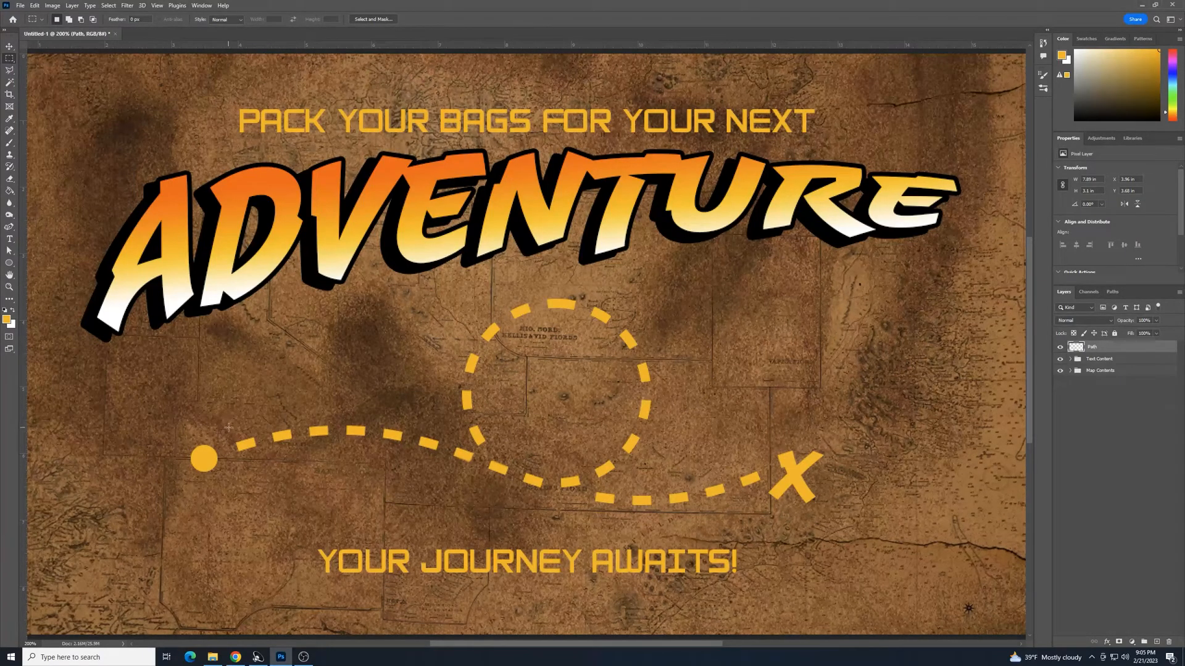
pyautogui.moveTo(227, 430); pyautogui.dragTo(262, 461)
pyautogui.hotkey('ctrl', 'x')
pyautogui.hotkey('ctrl', 'v')
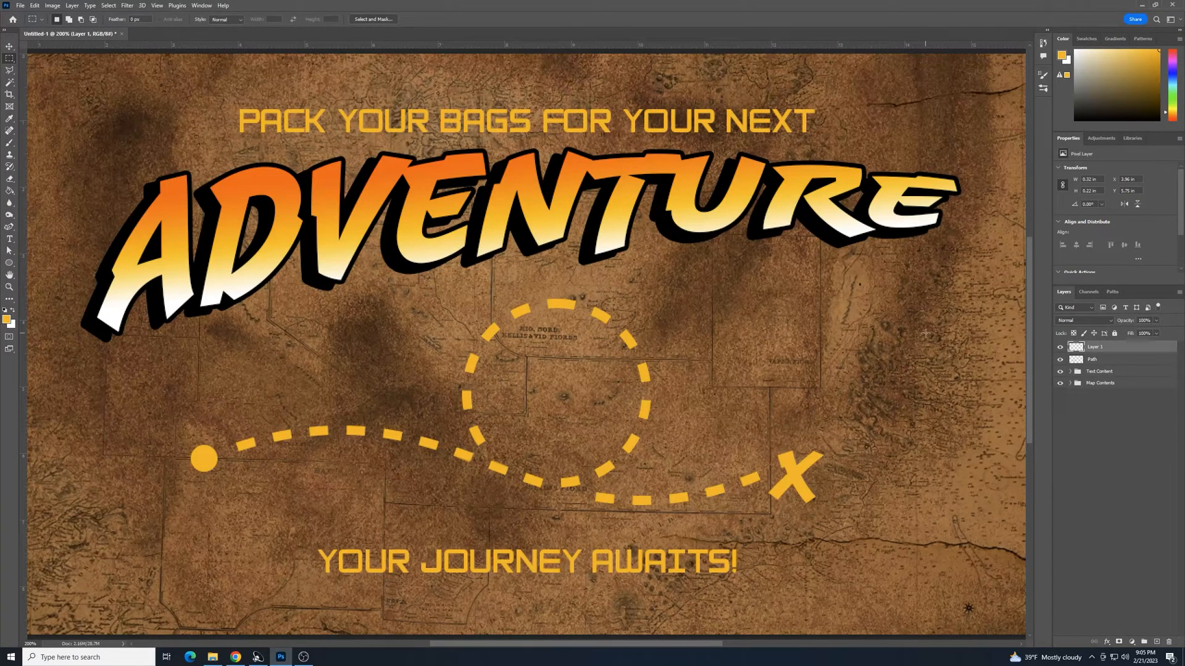
# - Hide Layer 1, and cut the second dash from Path onto its own hidden layer, pasted in place
pyautogui.click(1078, 361)
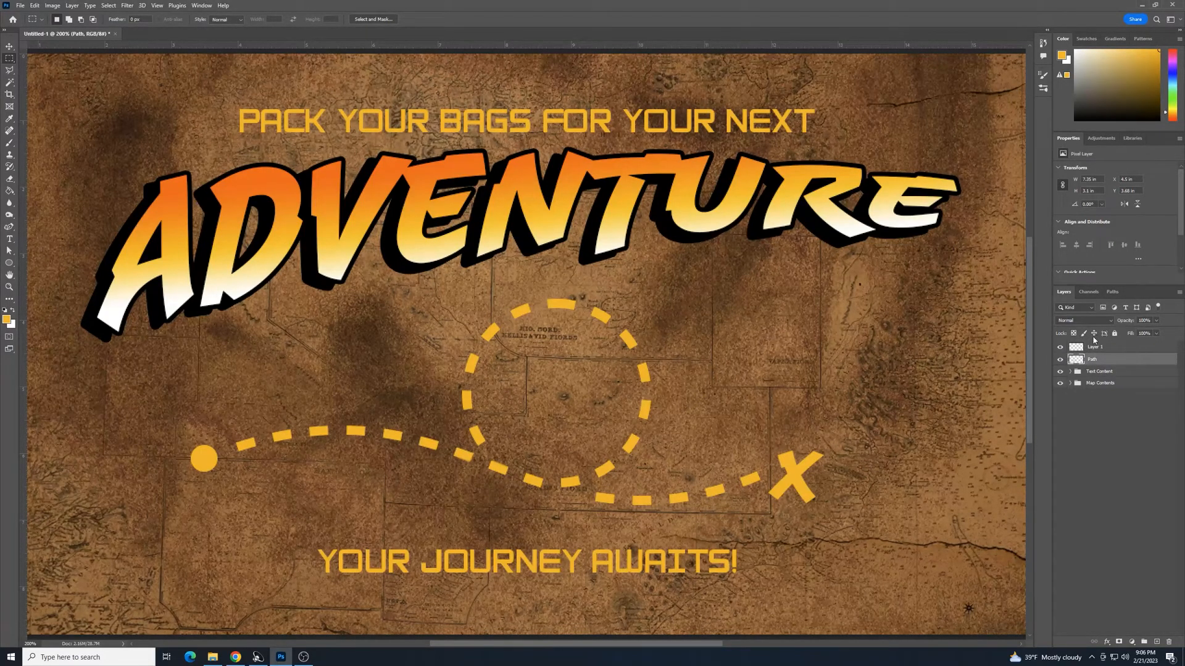
pyautogui.click(1060, 346)
pyautogui.moveTo(262, 422); pyautogui.dragTo(301, 451)
pyautogui.press('Delete')
pyautogui.hotkey('ctrl', 'd')
pyautogui.hotkey('ctrl', 'shift', 'v')
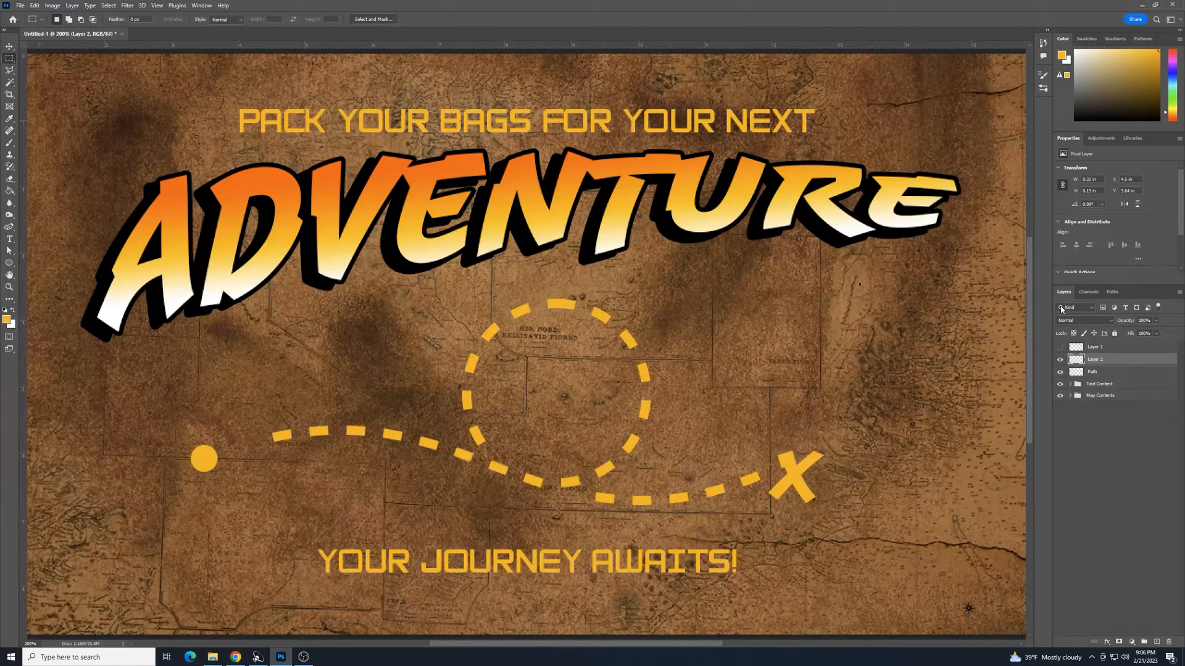
pyautogui.click(1061, 360)
# - Cut the third dash from Path, paste it in place on a new layer, and hide that layer
pyautogui.click(1086, 372)
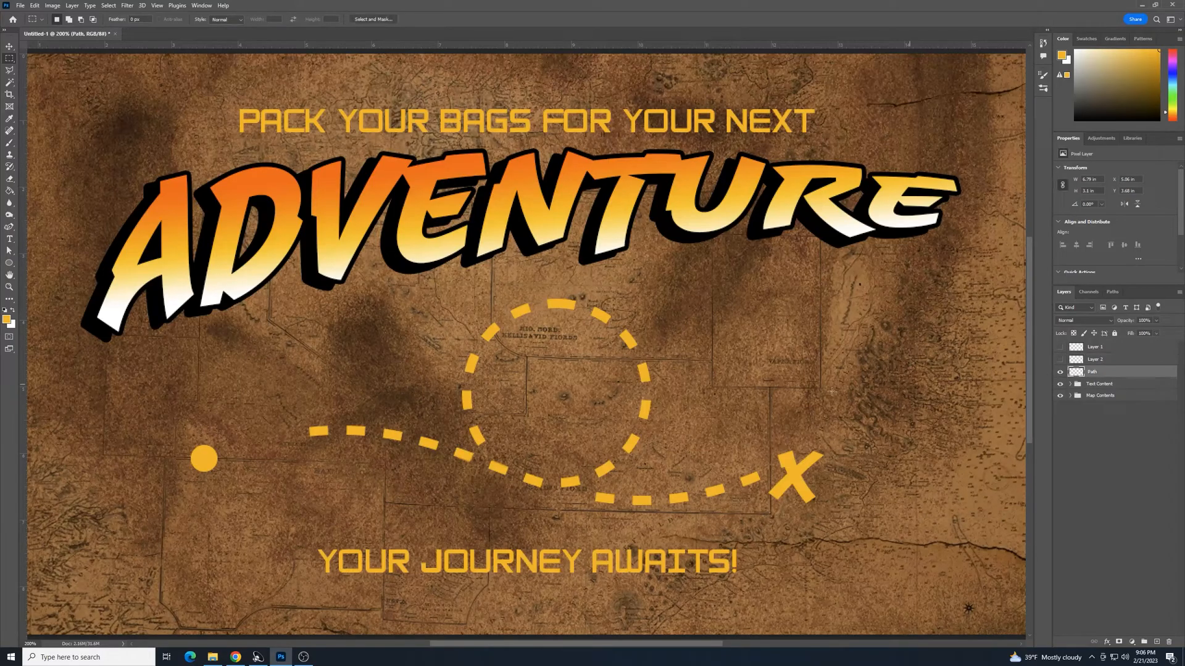
pyautogui.moveTo(292, 414); pyautogui.dragTo(339, 453)
pyautogui.press('Delete')
pyautogui.hotkey('ctrl', 'd')
pyautogui.hotkey('ctrl', 'shift', 'v')
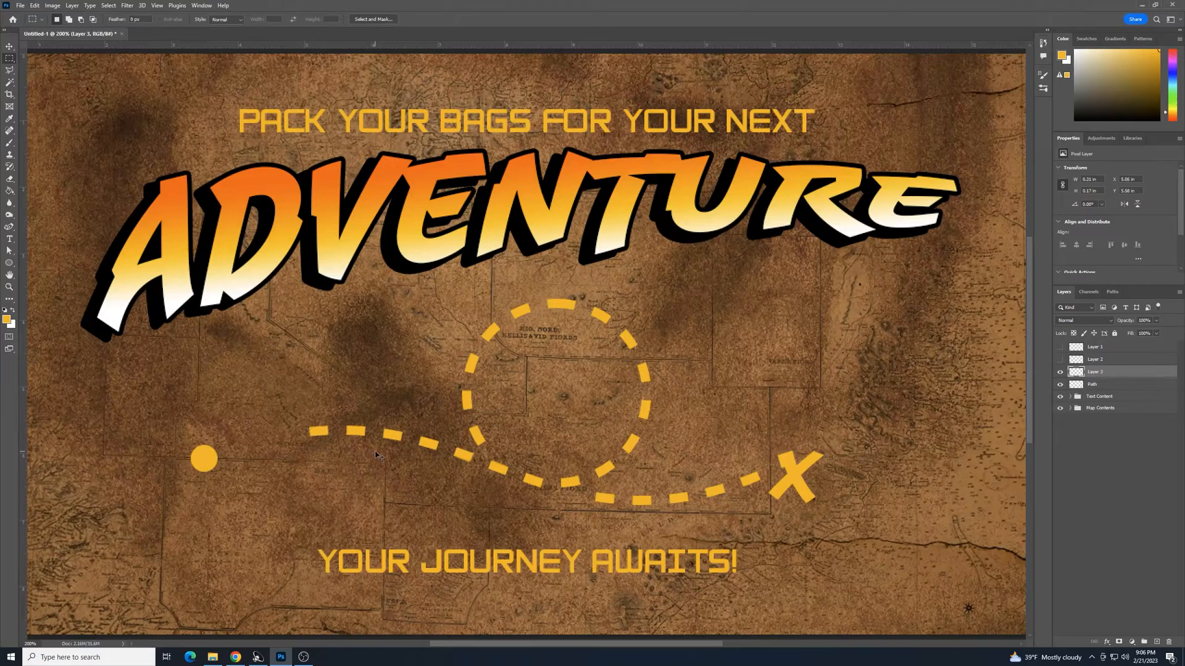
pyautogui.click(1060, 373)
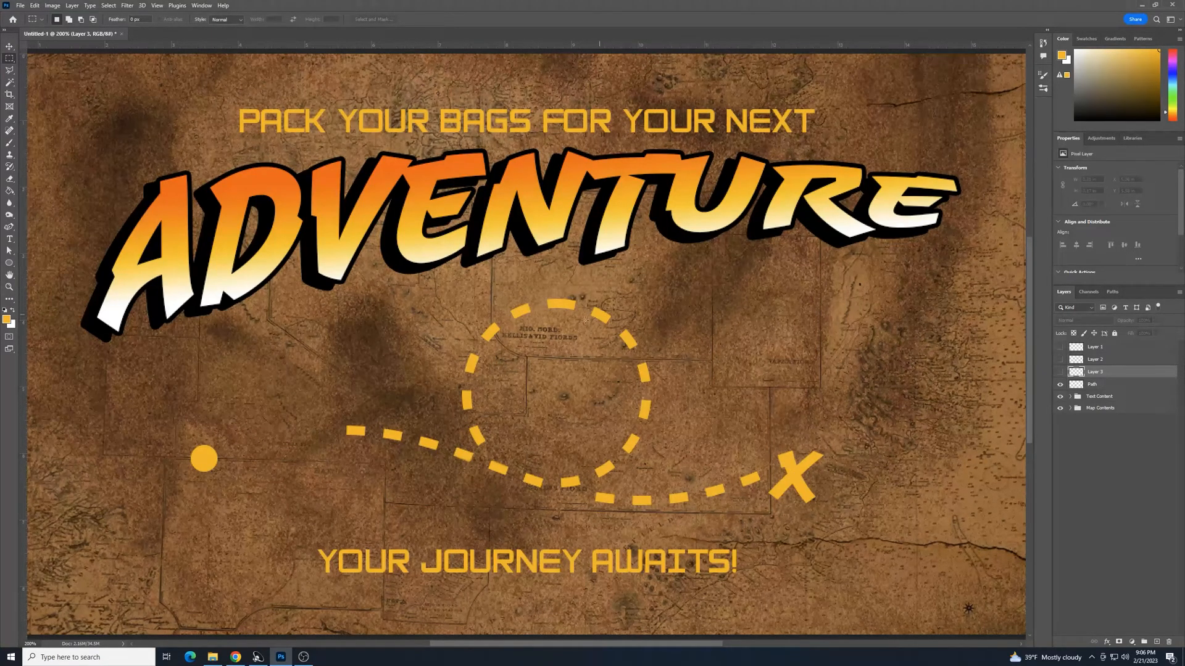
# - Cut the fourth dash from Path, paste it onto a separate layer, and hide that layer
pyautogui.click(1075, 387)
pyautogui.moveTo(327, 411); pyautogui.dragTo(374, 446)
pyautogui.hotkey('ctrl', 'x')
pyautogui.hotkey('ctrl', 'v')
pyautogui.click(1060, 384)
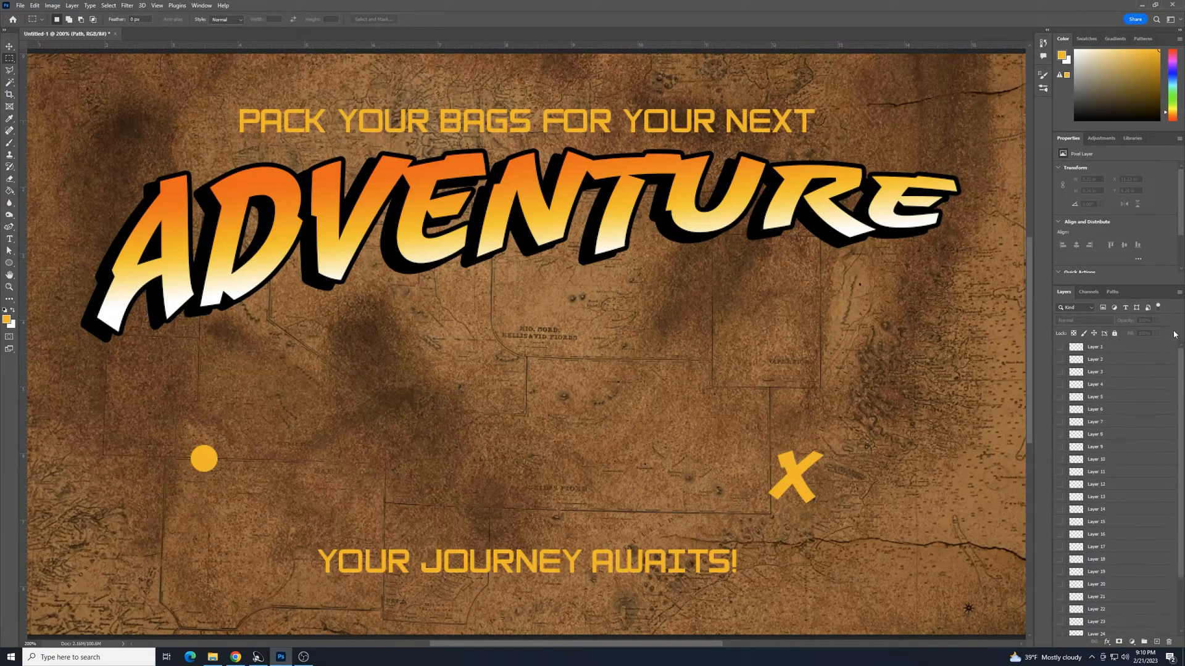
# - View the whole banner and the top of the layer stack, and show the Timeline
pyautogui.scroll(3, 1182, 489)
pyautogui.moveTo(1180, 553); pyautogui.dragTo(1181, 611)
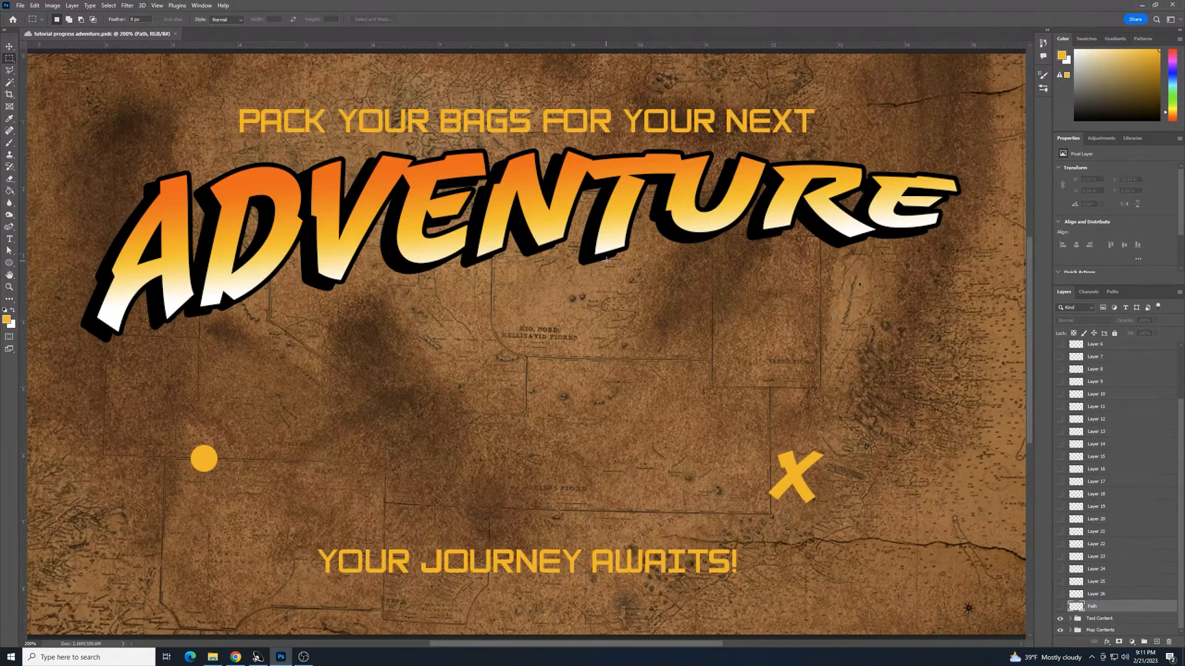
pyautogui.hotkey('ctrl', '-')
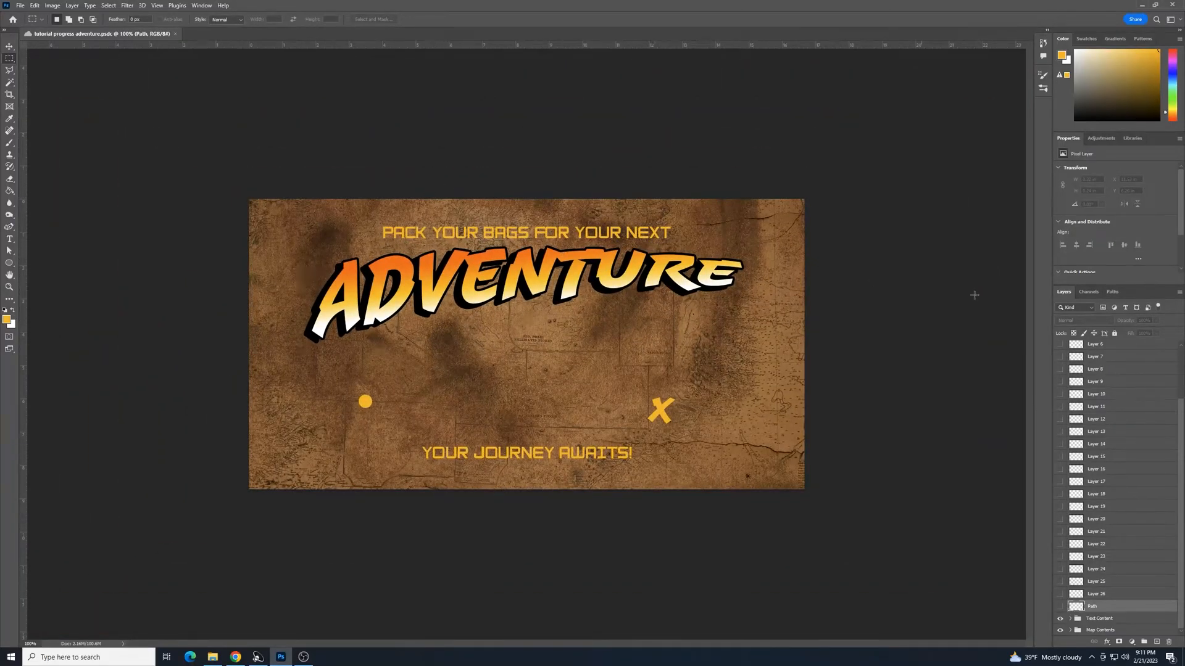
pyautogui.scroll(3, 1174, 418)
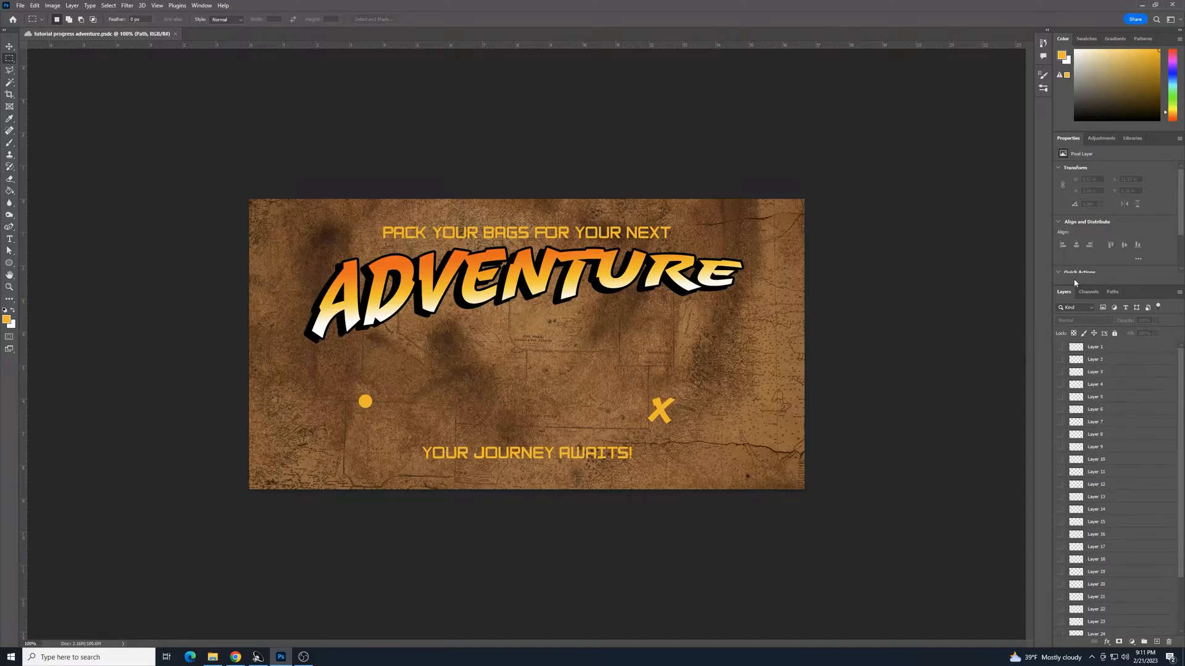
pyautogui.click(199, 6)
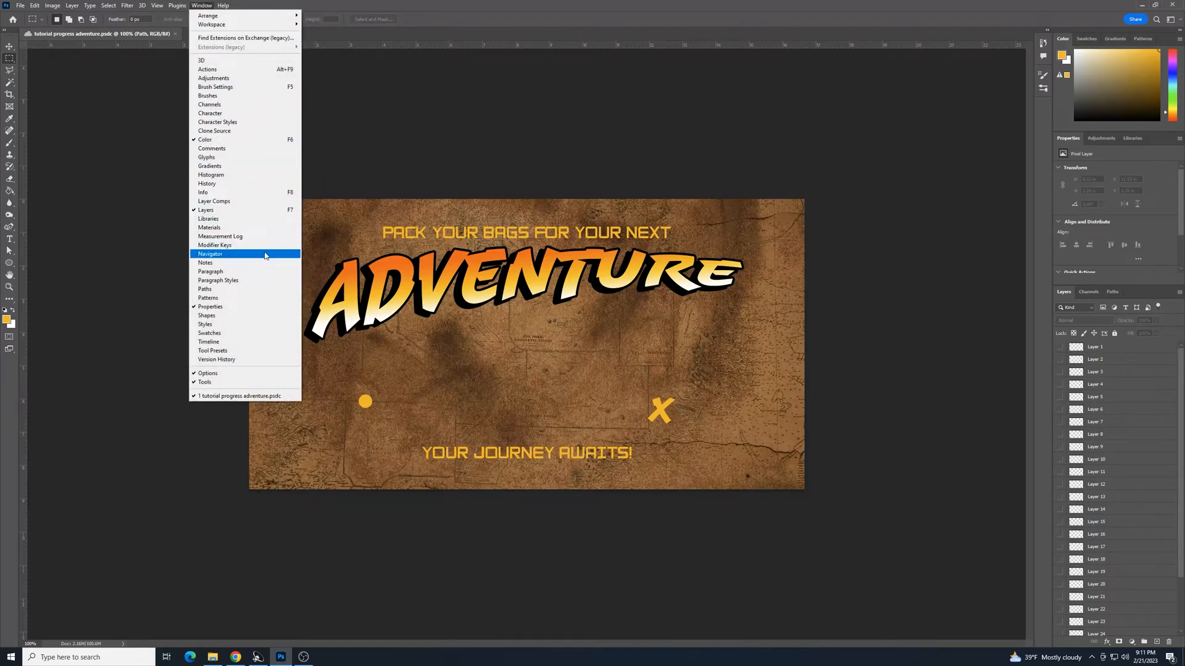
pyautogui.click(253, 343)
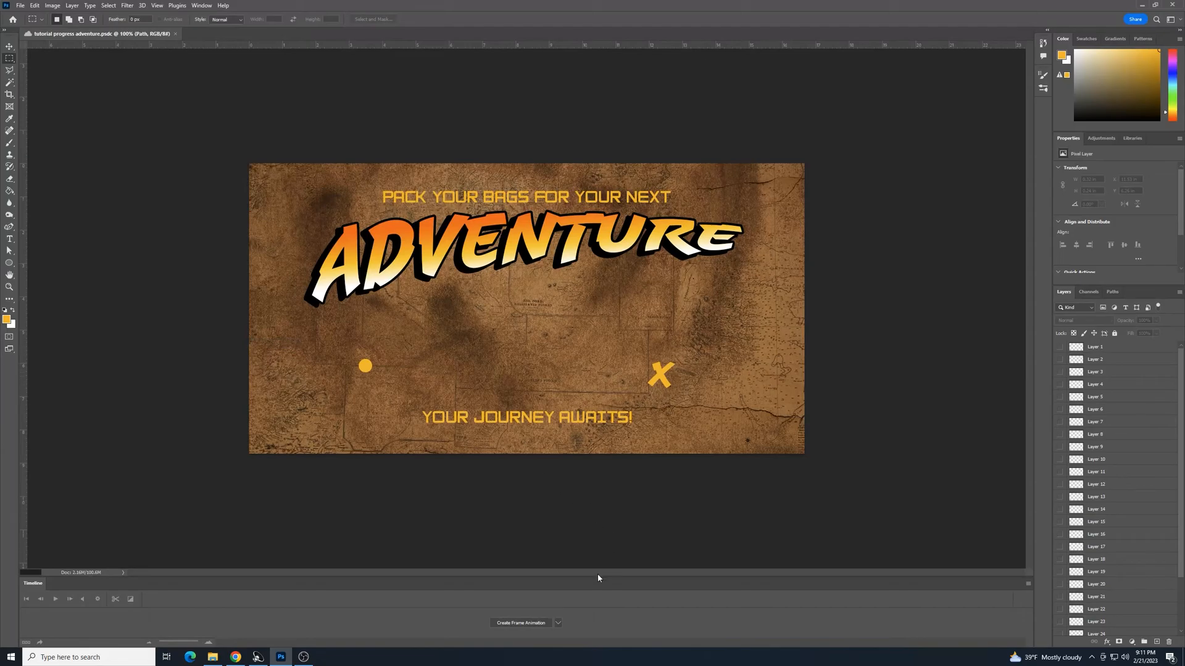
# - Enlarge the Timeline area and create a frame animation for the banner
pyautogui.moveTo(602, 579); pyautogui.dragTo(600, 426)
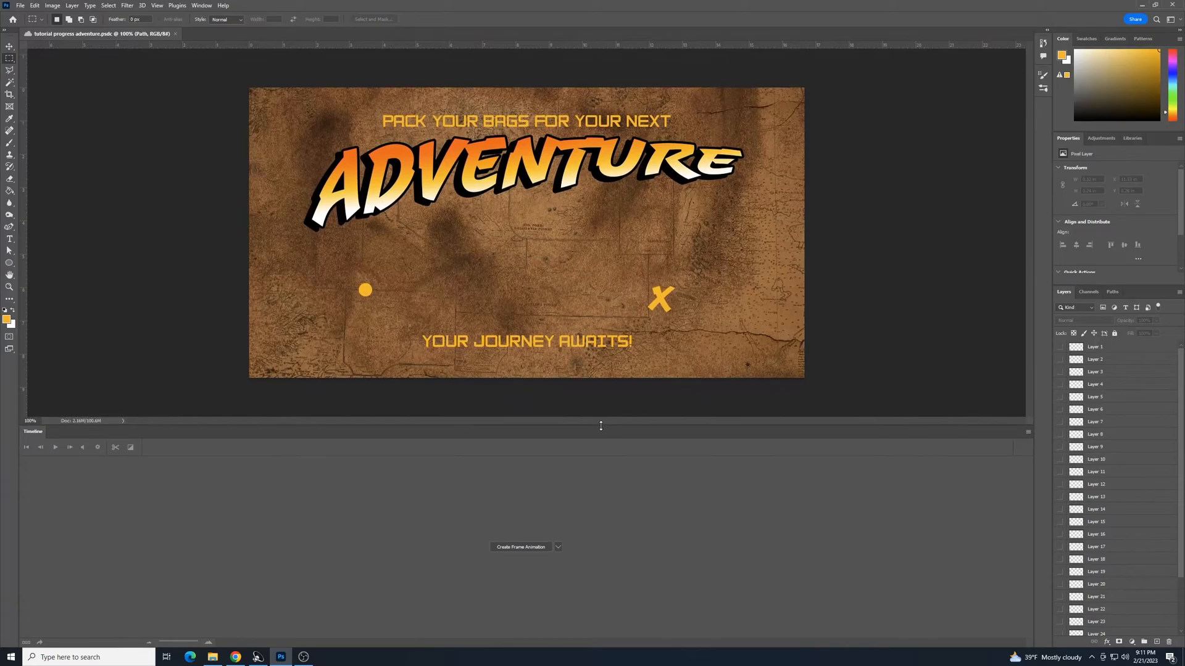
pyautogui.click(555, 547)
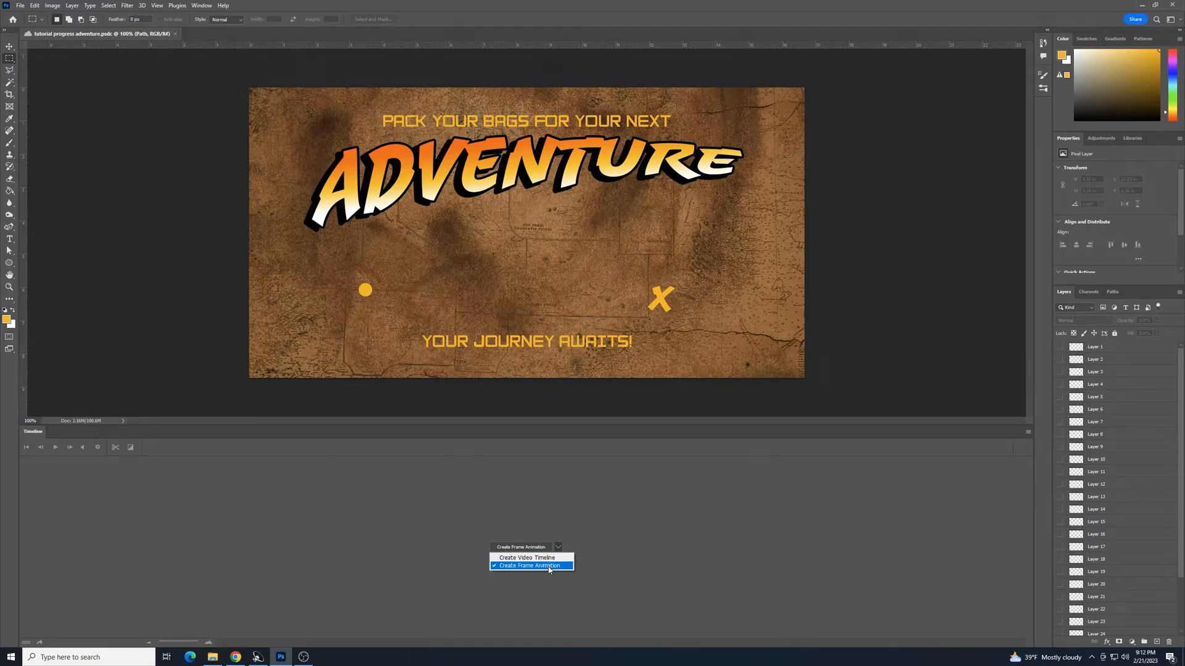
pyautogui.click(548, 569)
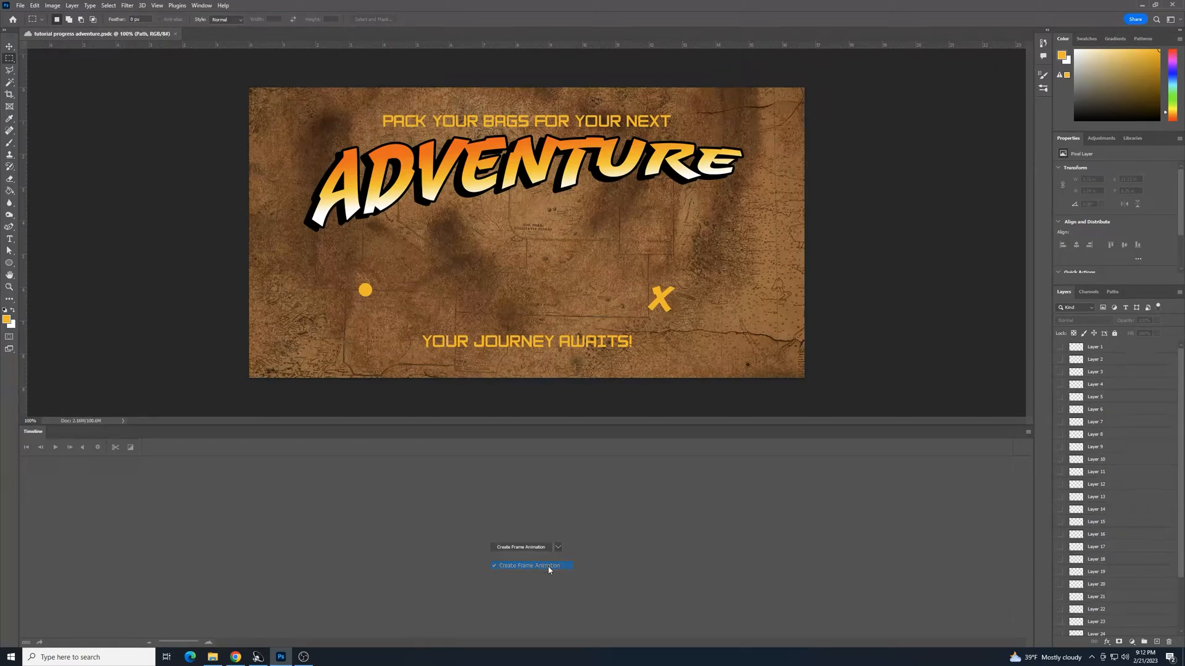
pyautogui.click(514, 552)
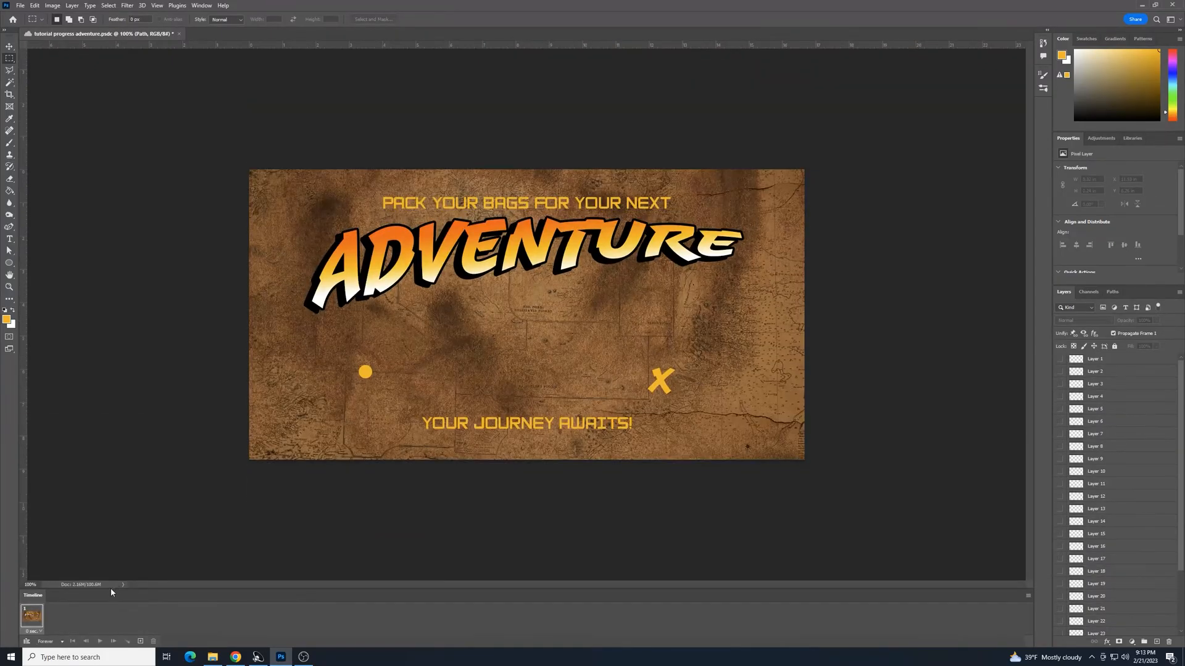
# - Add animation frames that each reveal one more dash layer, from Layer 1 through Layer 26 and finally Path, and preview the playback
pyautogui.click(140, 641)
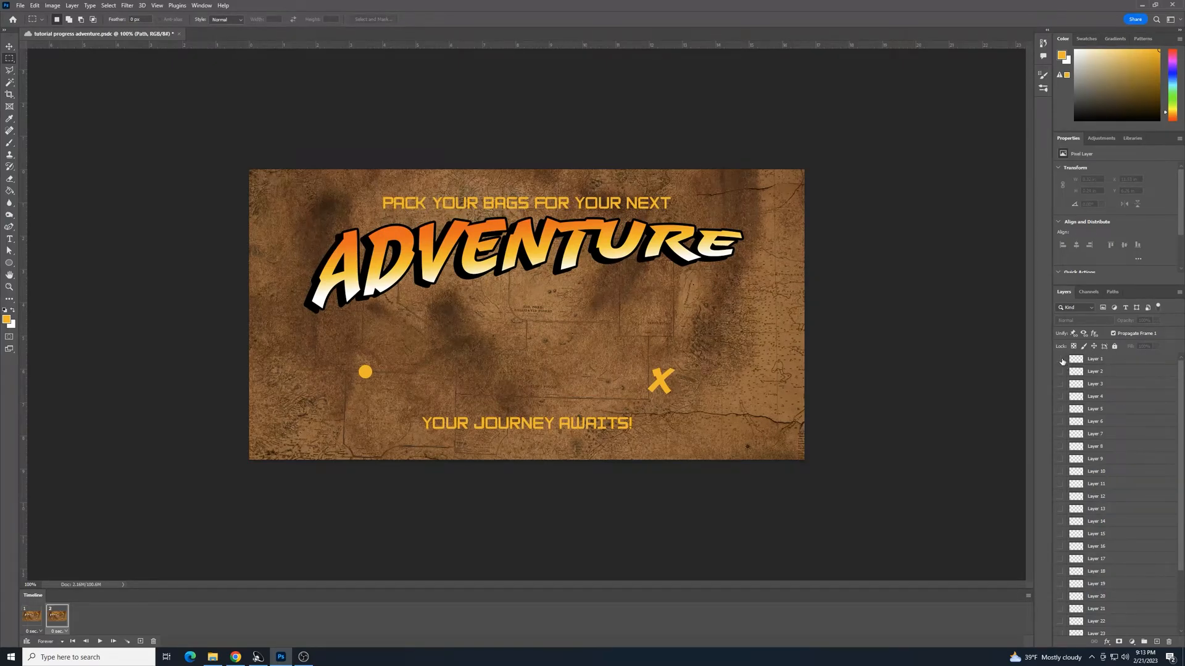
pyautogui.click(1061, 359)
pyautogui.click(140, 641)
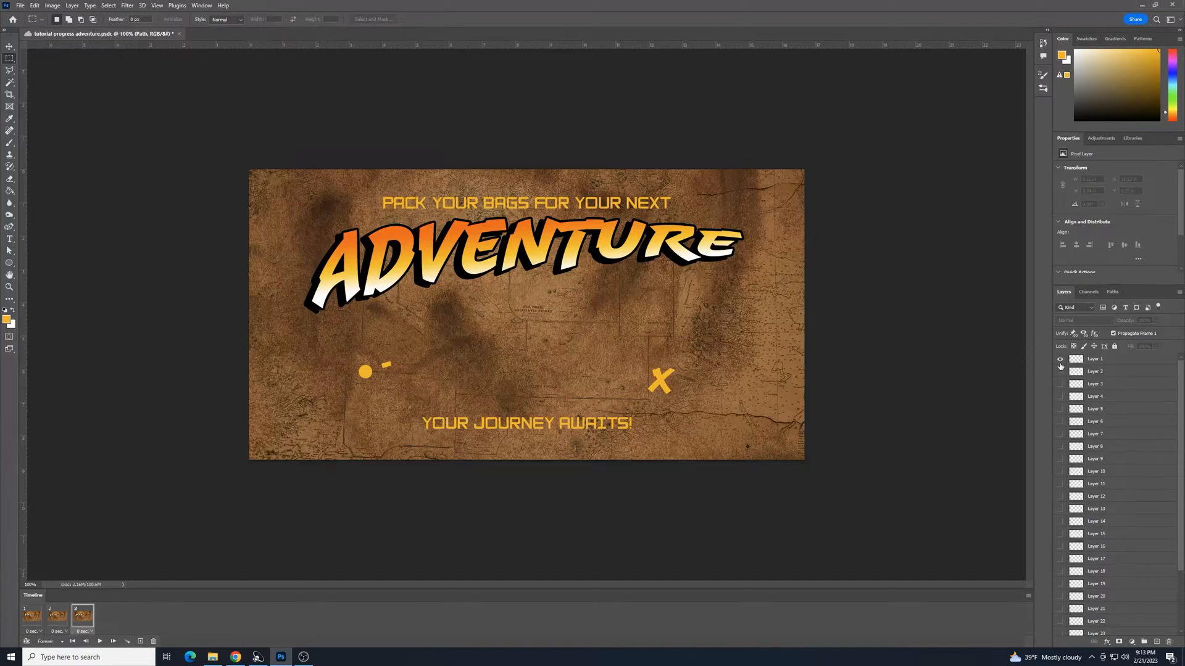
pyautogui.click(1060, 372)
pyautogui.click(141, 641)
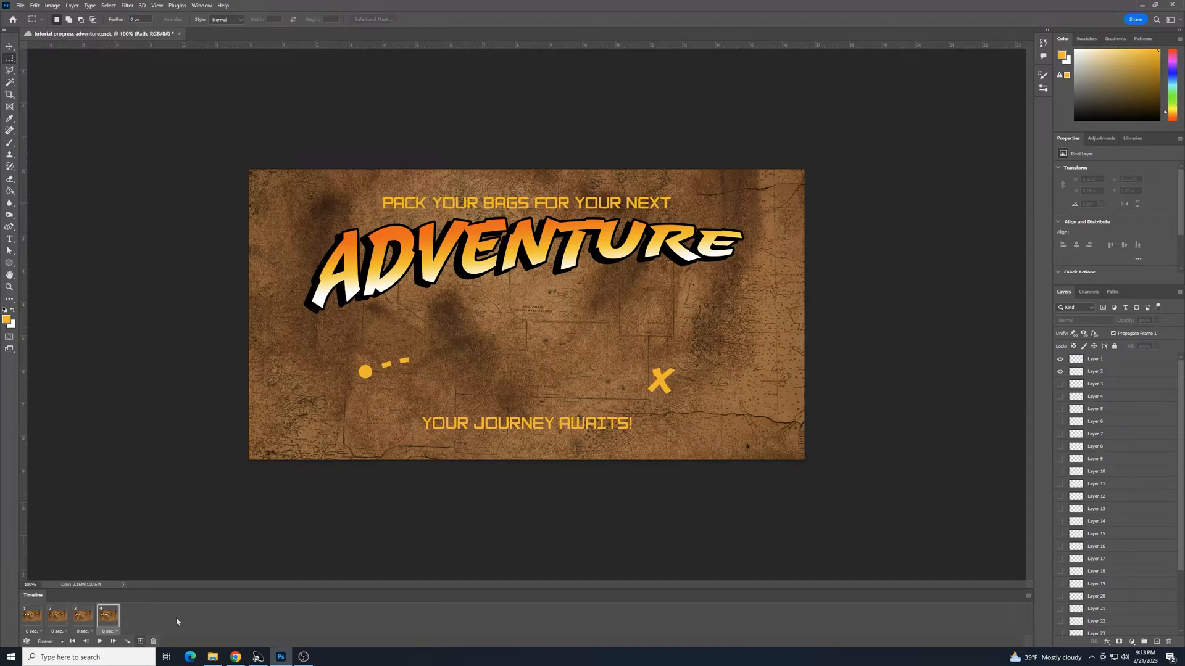
pyautogui.click(1060, 384)
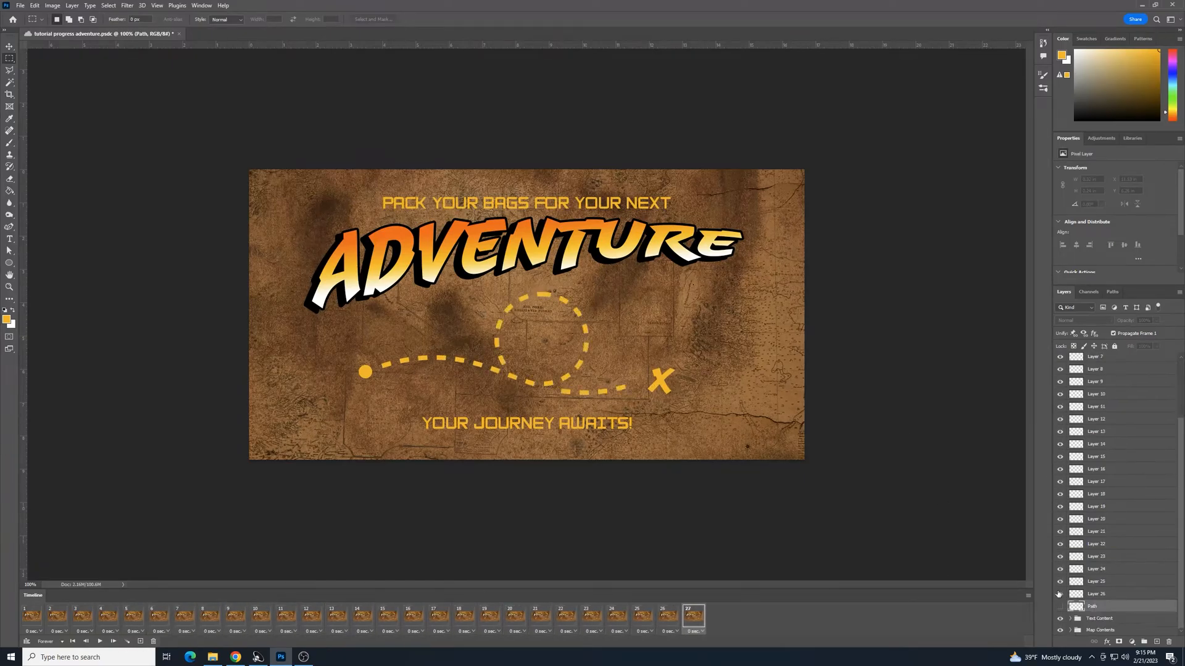
pyautogui.click(1060, 607)
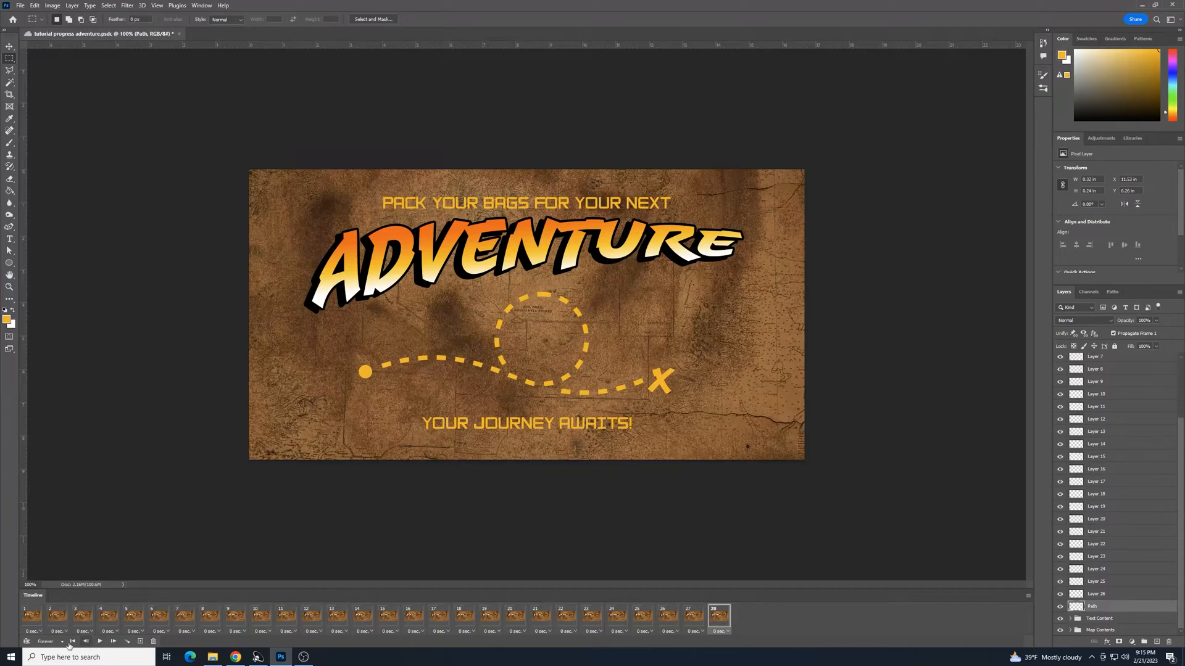
pyautogui.click(99, 642)
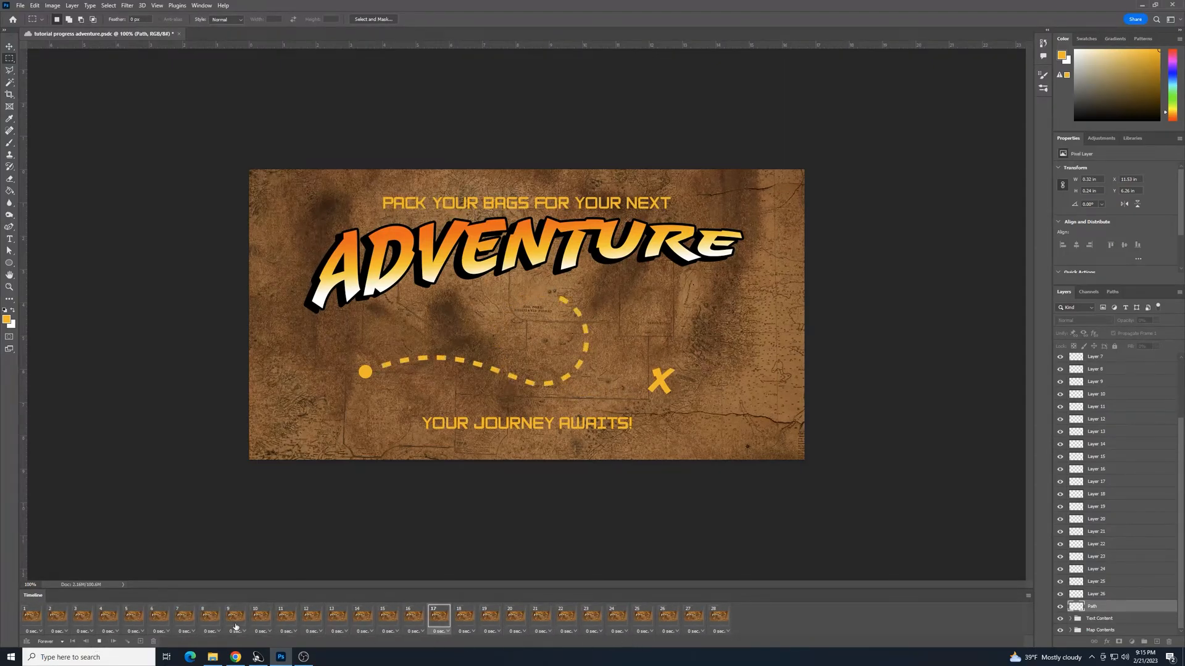
pyautogui.click(99, 642)
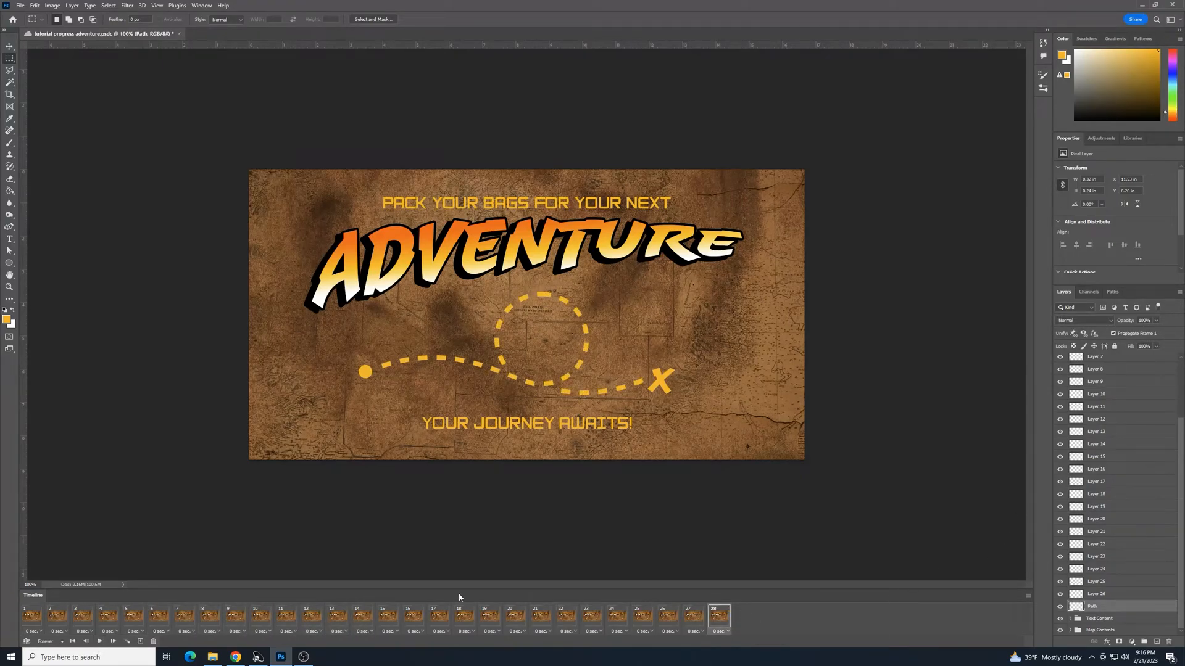
# - Add frames after frame 28 that erase the route from its start, hiding Layers 1, 2 and 3 one per frame
pyautogui.click(142, 642)
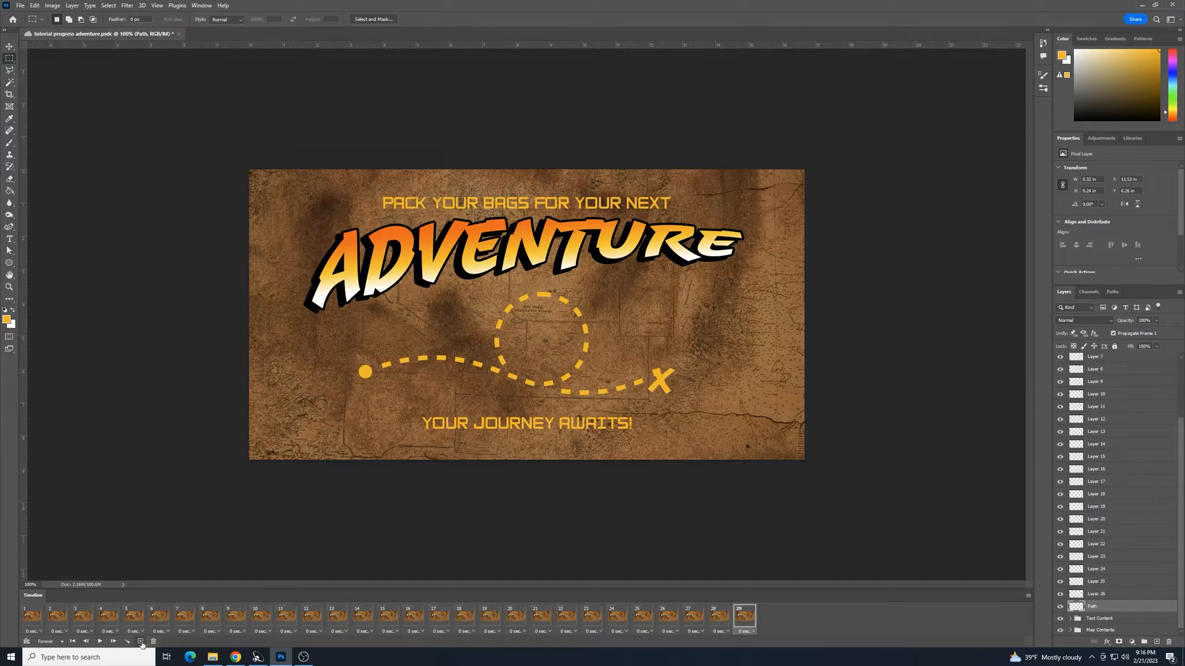
pyautogui.scroll(3, 1126, 410)
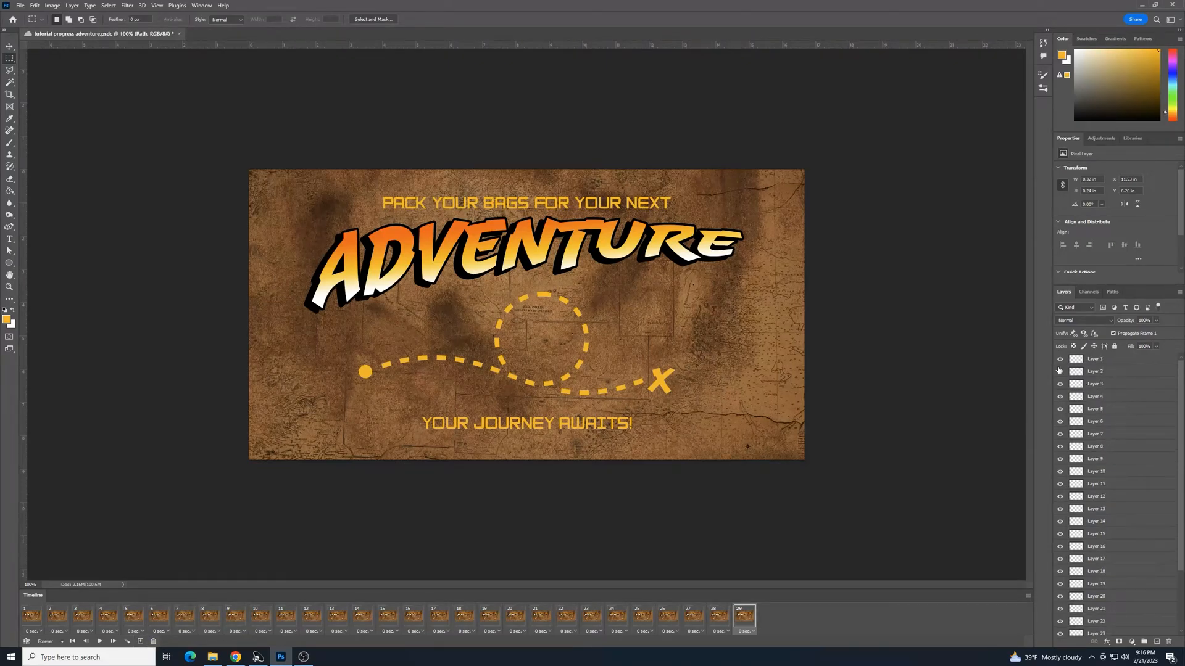
pyautogui.click(1060, 360)
pyautogui.click(140, 642)
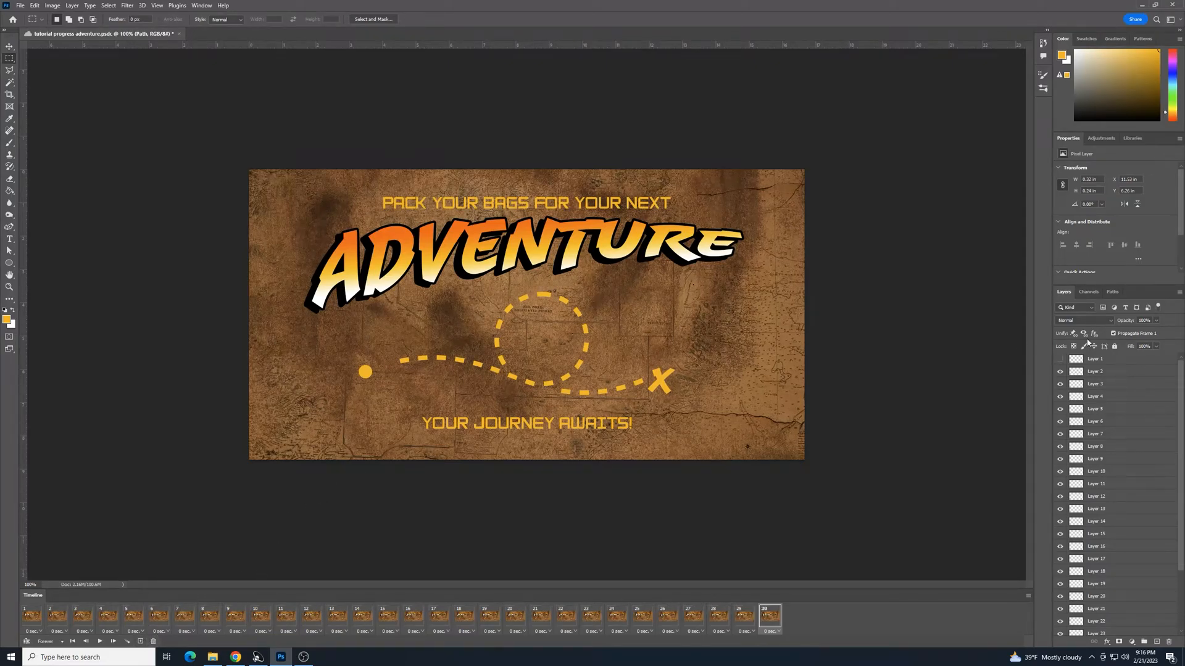
pyautogui.click(1061, 372)
pyautogui.click(140, 641)
pyautogui.click(1060, 383)
pyautogui.click(140, 641)
# - Keep adding frames that each hide the next dash layer, down to Layer 26, leaving only Path visible in frame 54
pyautogui.click(1060, 471)
pyautogui.click(140, 642)
pyautogui.scroll(-3, 1059, 494)
pyautogui.click(1059, 556)
pyautogui.click(1060, 593)
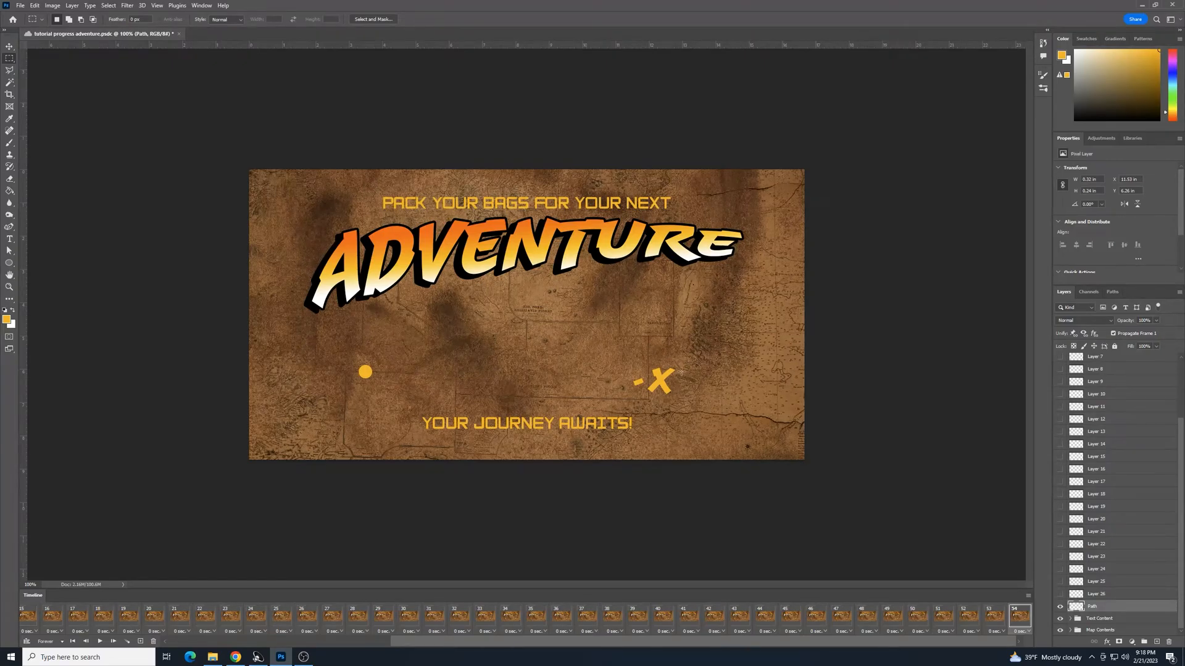
# - Play the complete route animation, stop it, and return to frame 1
pyautogui.click(100, 642)
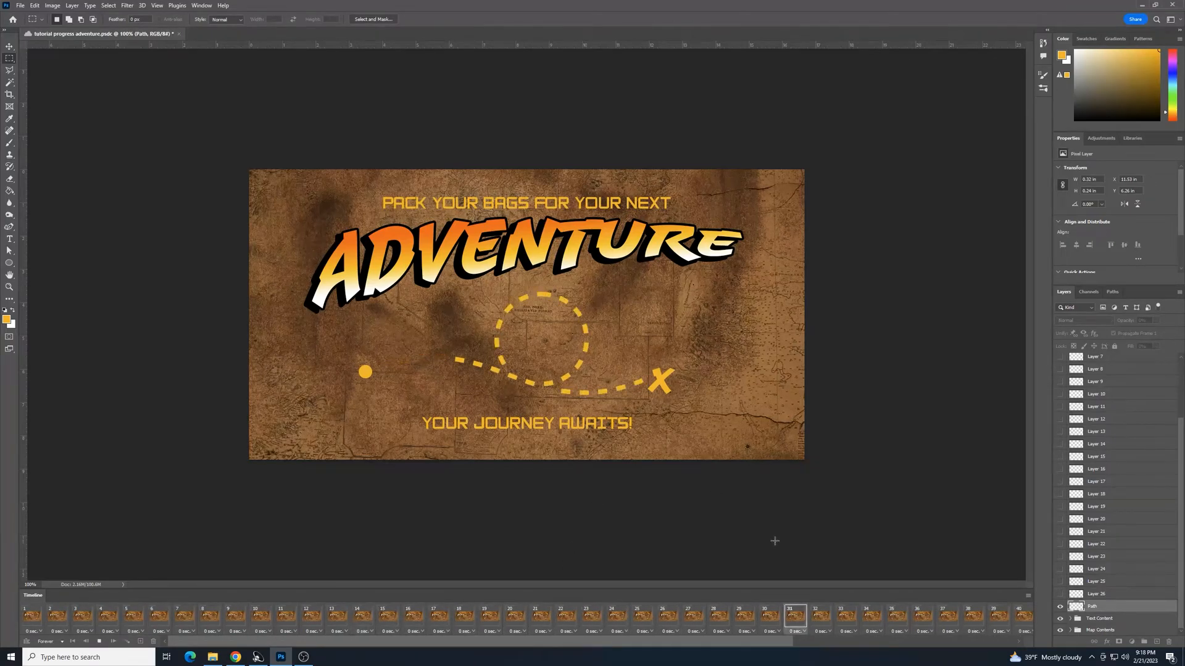
pyautogui.click(99, 641)
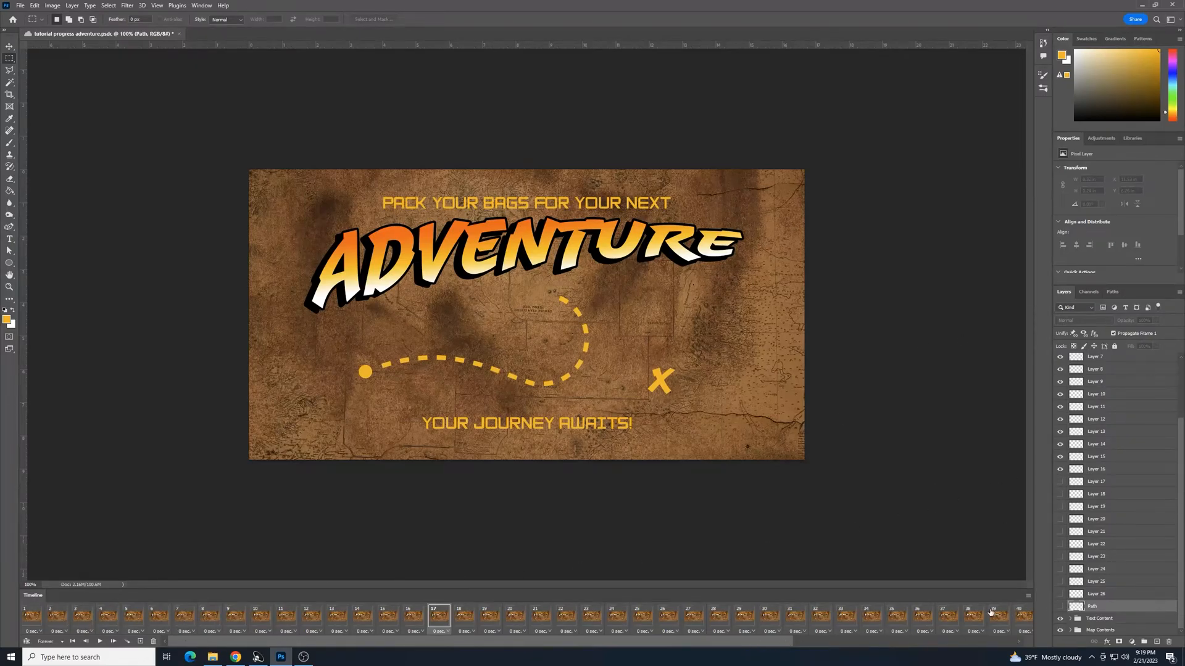
pyautogui.click(30, 618)
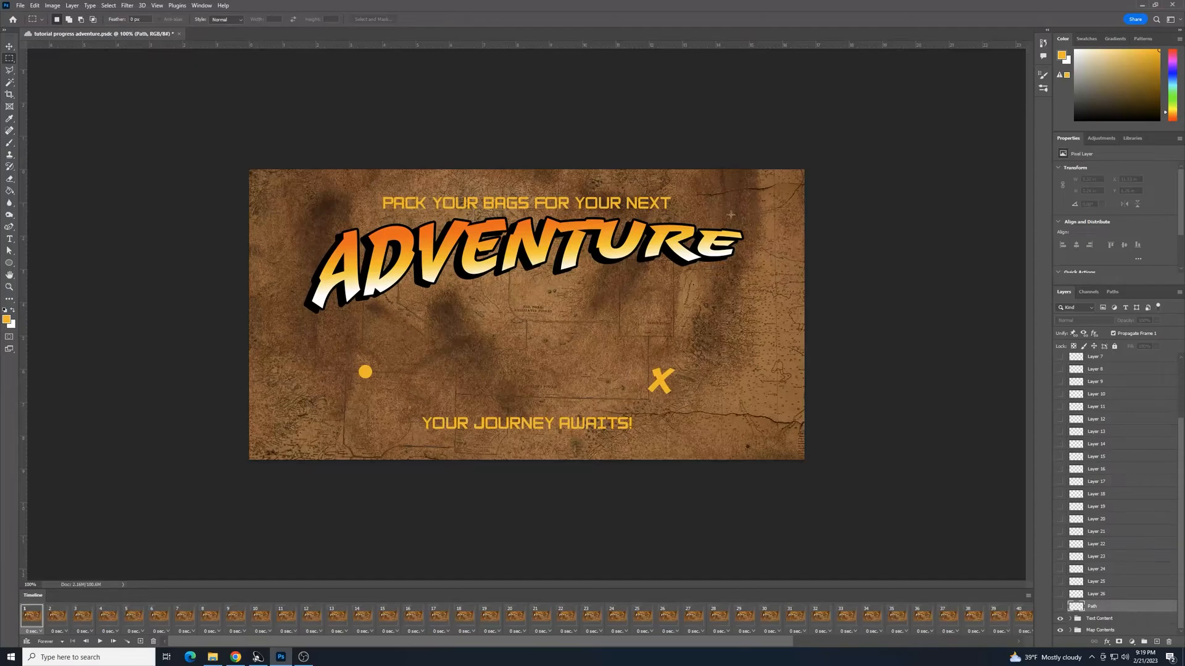
# - Hide the Timeline, and open the Save for Web (Legacy) export with a wider preview
pyautogui.click(202, 5)
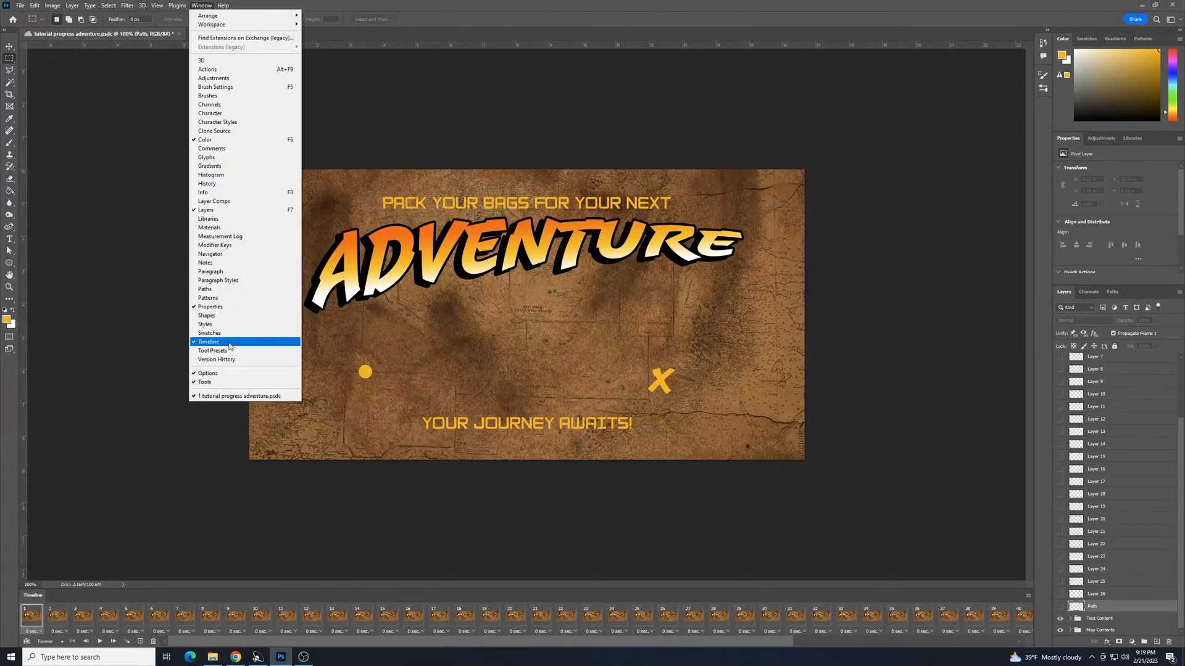
pyautogui.click(230, 343)
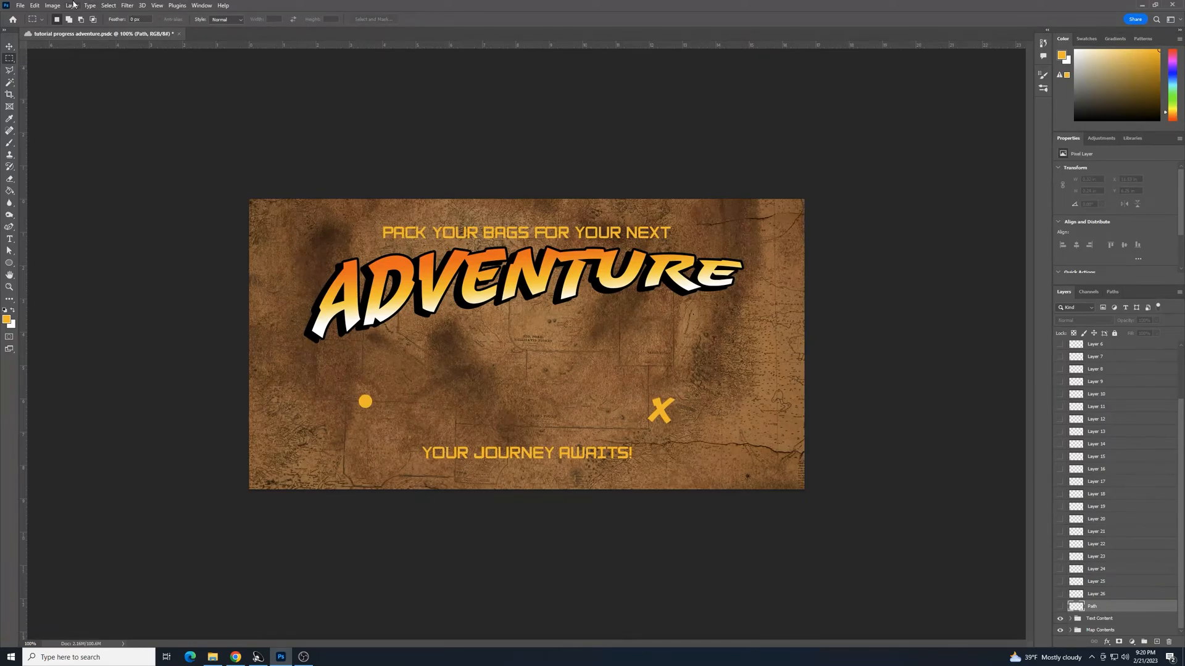
pyautogui.click(21, 6)
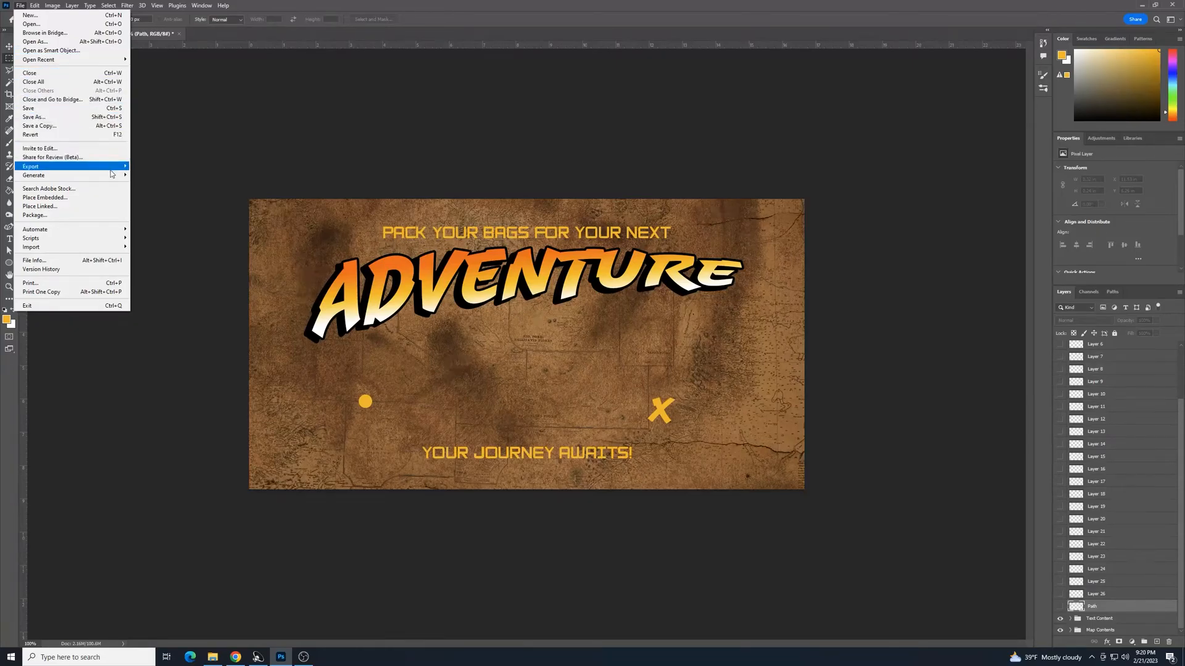
pyautogui.moveTo(113, 169)
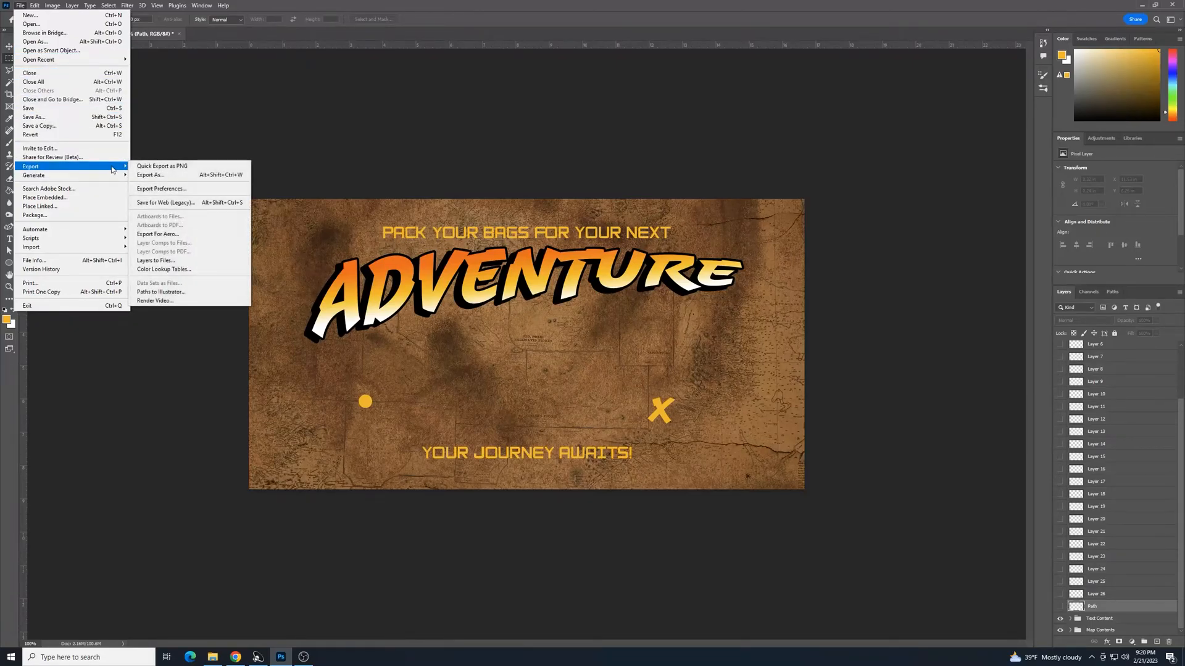
pyautogui.click(181, 204)
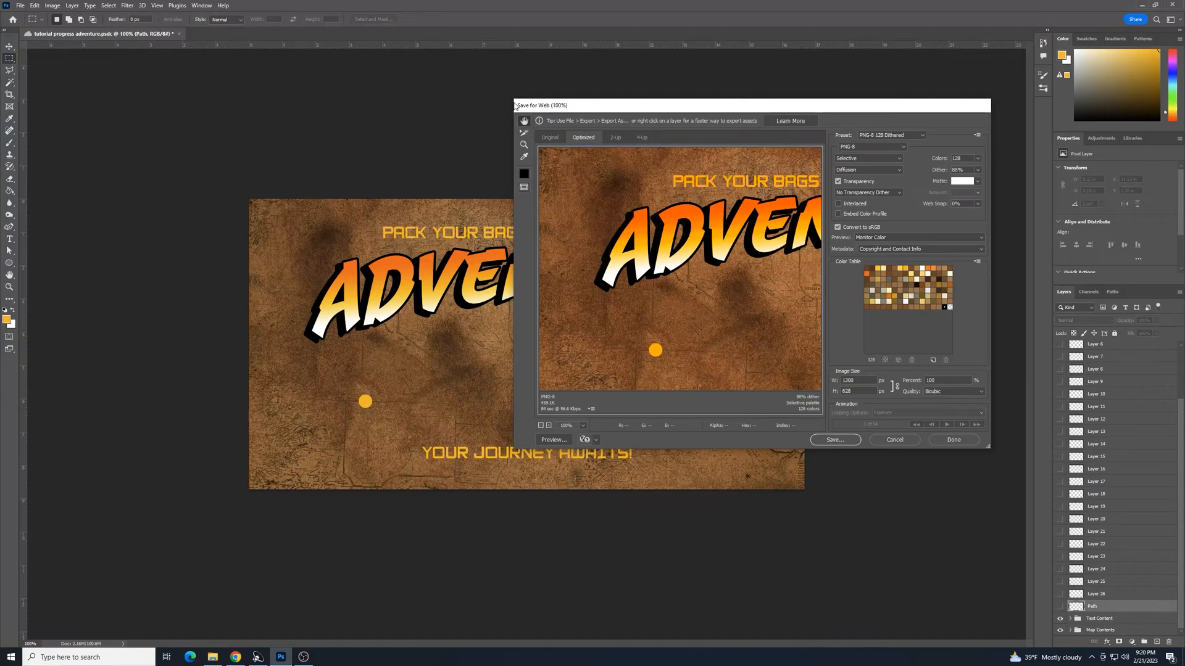
pyautogui.moveTo(515, 106); pyautogui.dragTo(284, 93)
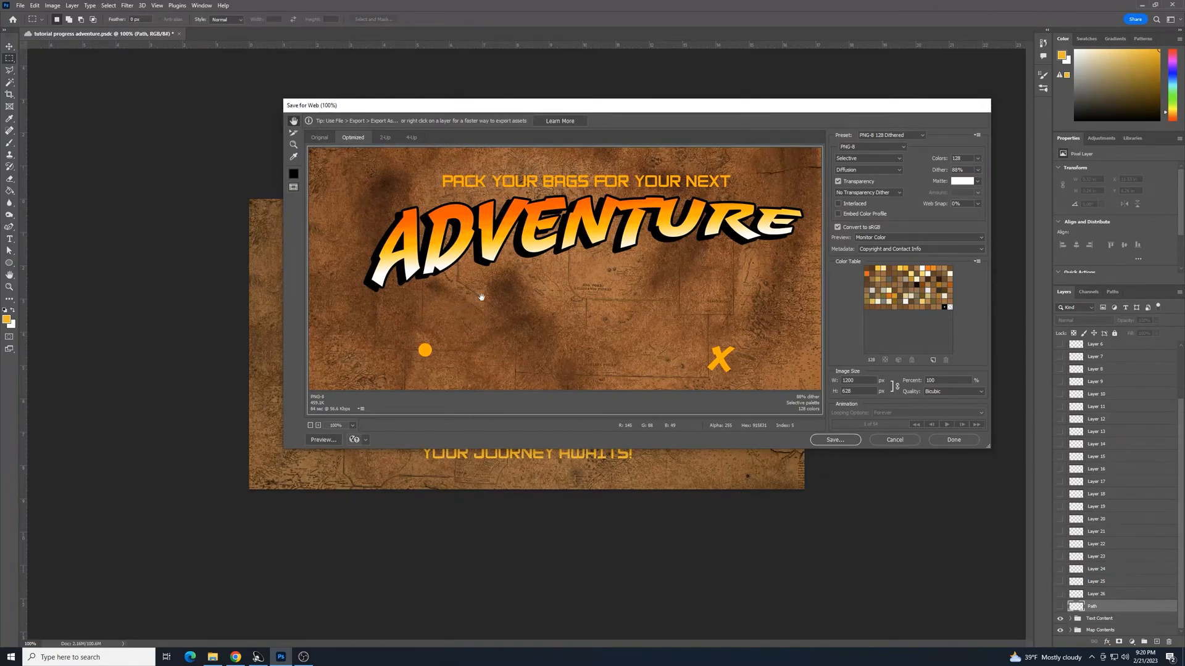
# - Choose the GIF 128 Dithered preset for the export and enlarge the dialog to preview the whole banner
pyautogui.click(922, 136)
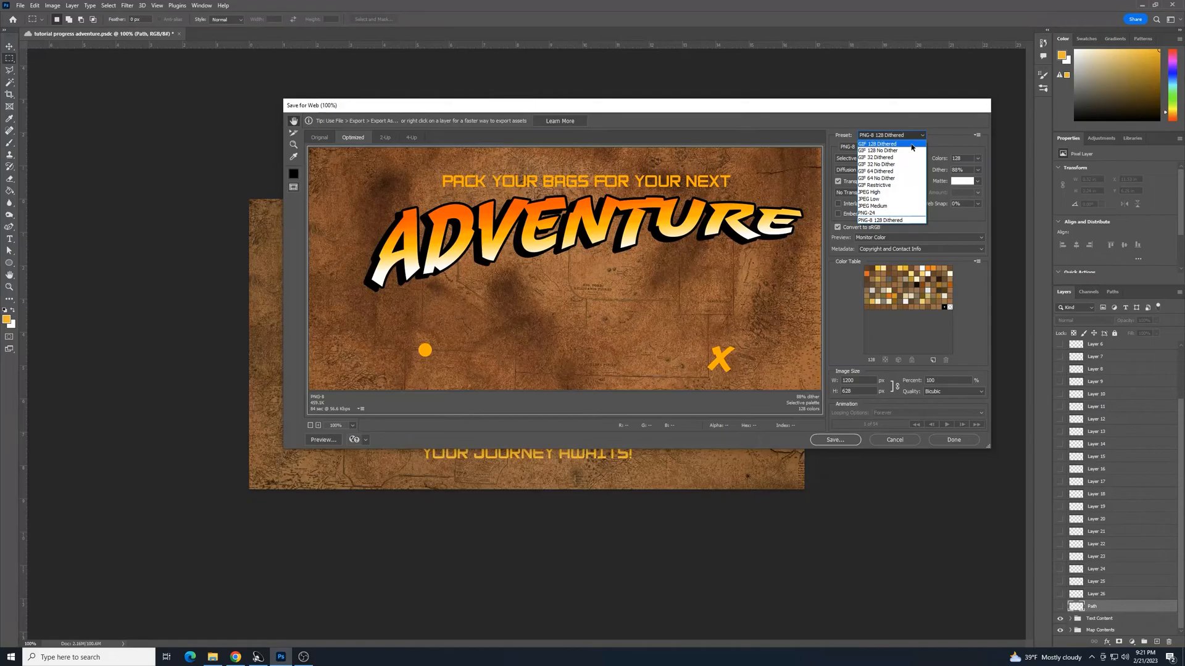
pyautogui.click(912, 147)
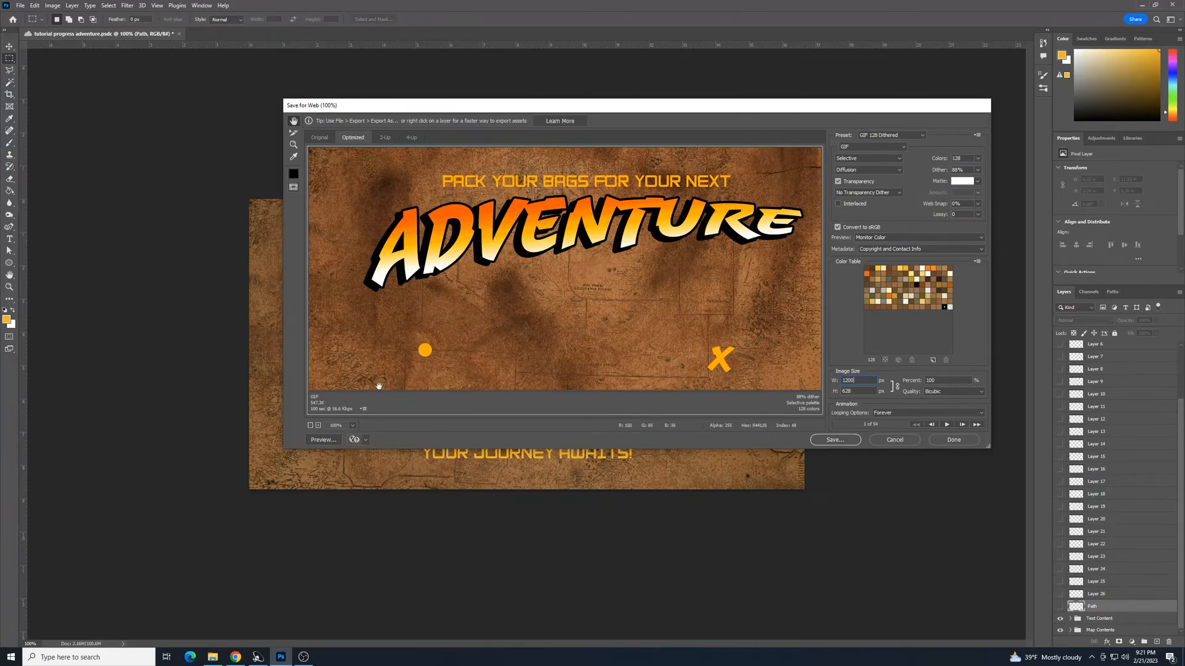
pyautogui.click(902, 147)
pyautogui.click(903, 149)
pyautogui.click(918, 136)
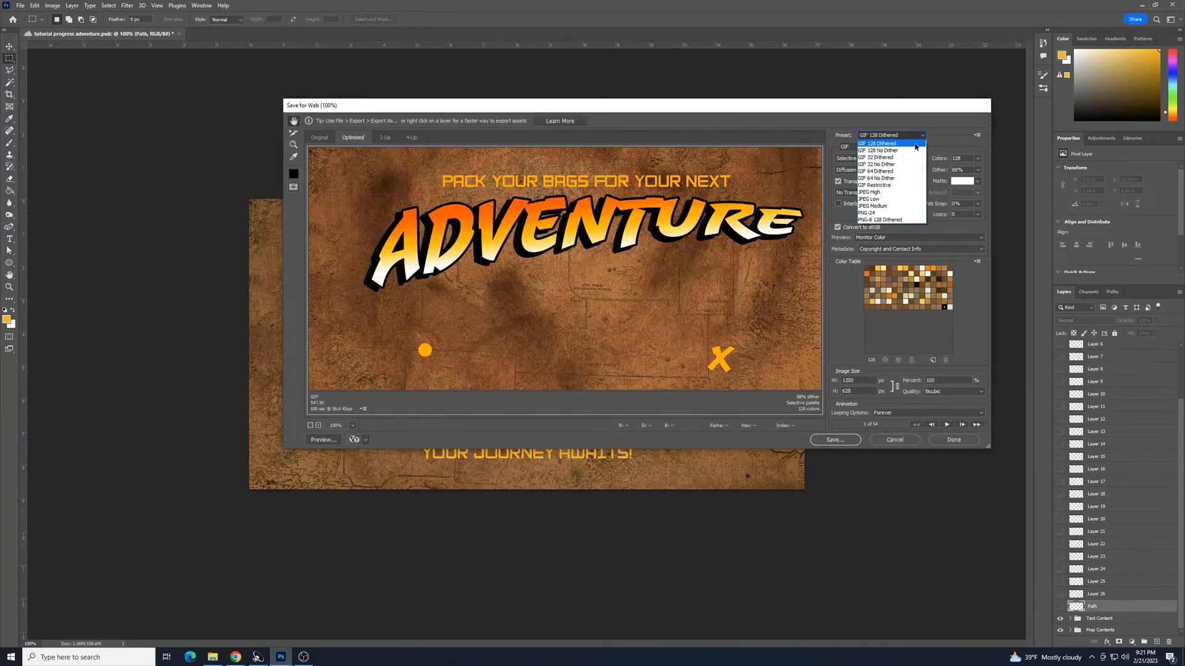
pyautogui.click(949, 132)
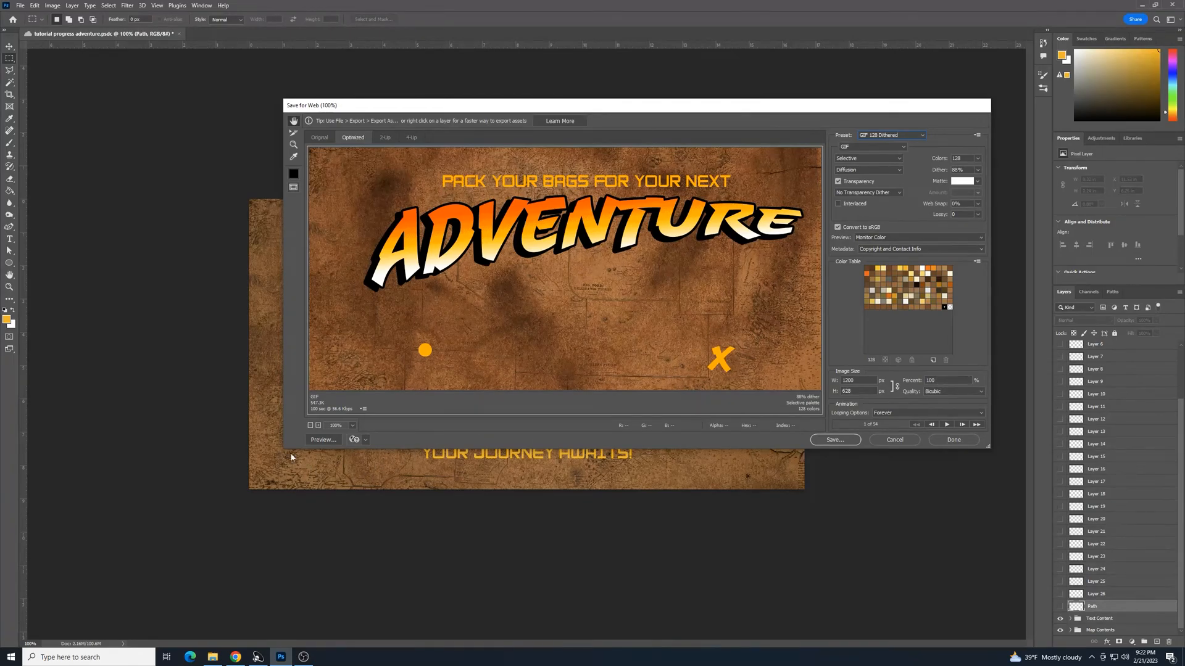
pyautogui.moveTo(286, 451); pyautogui.dragTo(231, 517)
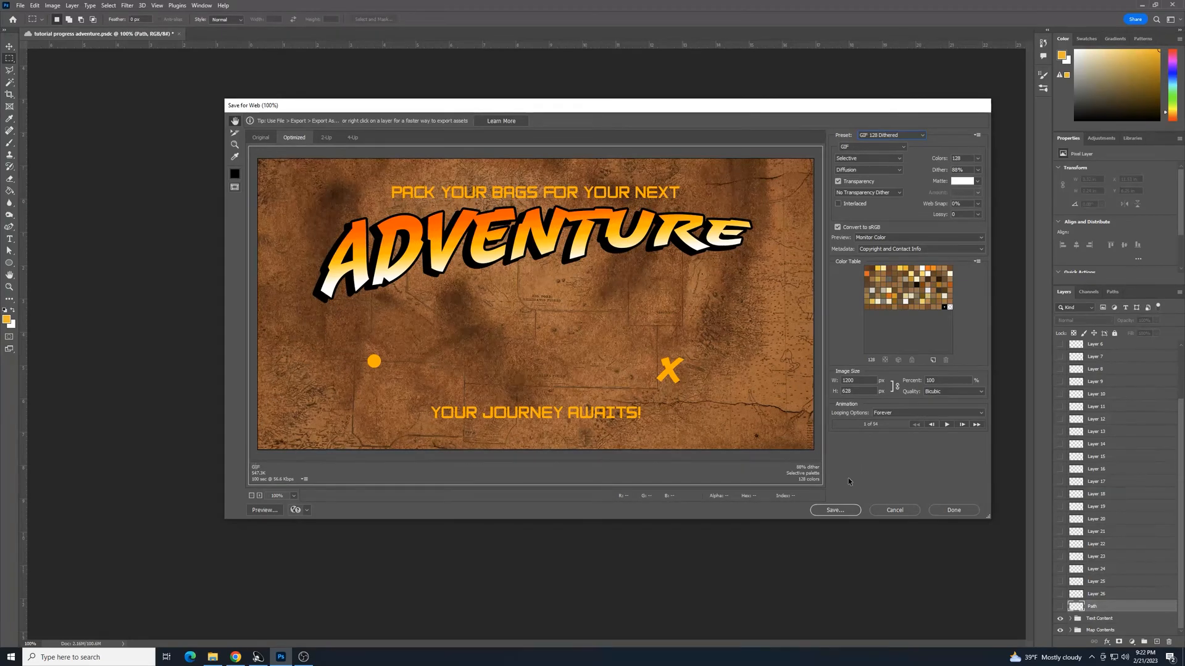
# - Save the optimized GIF to the Desktop as tutorial-progress-adventure, with the Images Only format
pyautogui.click(834, 511)
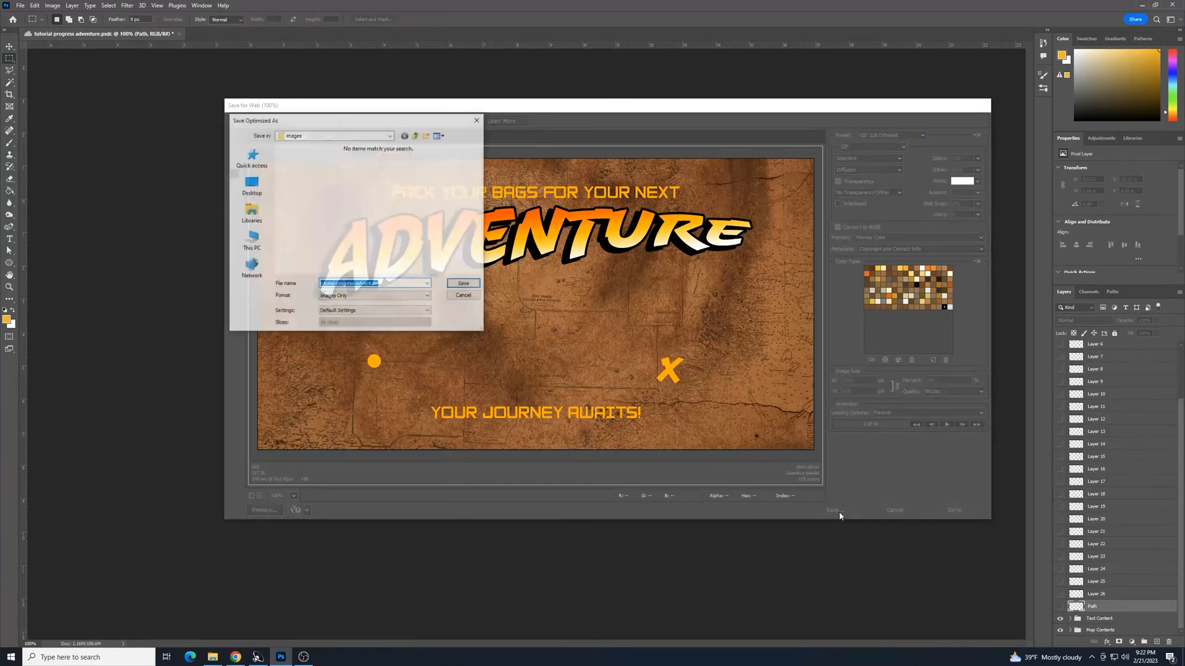
pyautogui.click(251, 184)
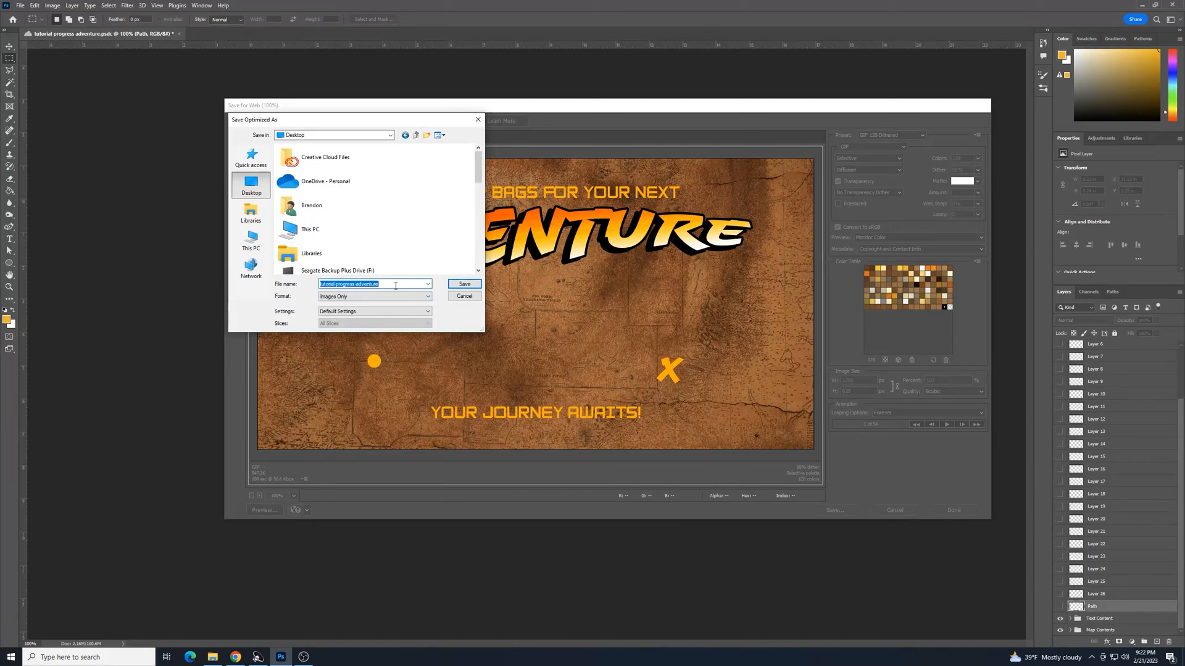
pyautogui.click(467, 287)
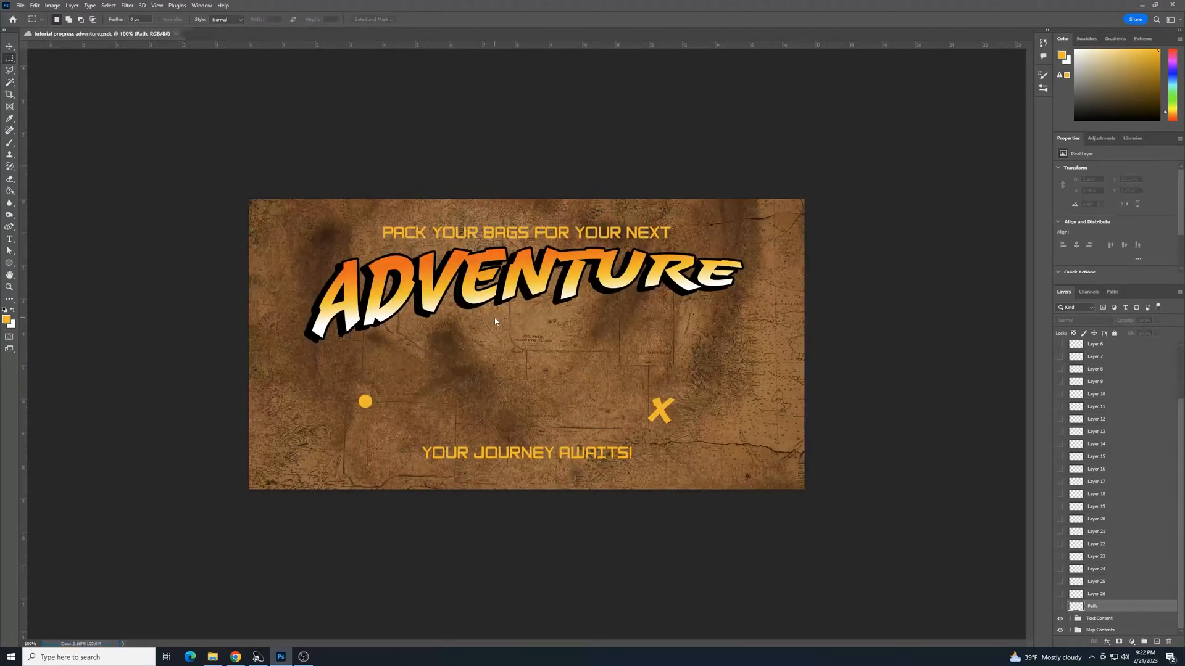
# - Clear the windows covering the desktop and open the exported tutorial-progress-adventure.gif in a maximized image viewer
pyautogui.click(1143, 6)
pyautogui.moveTo(253, 17); pyautogui.dragTo(1000, 27)
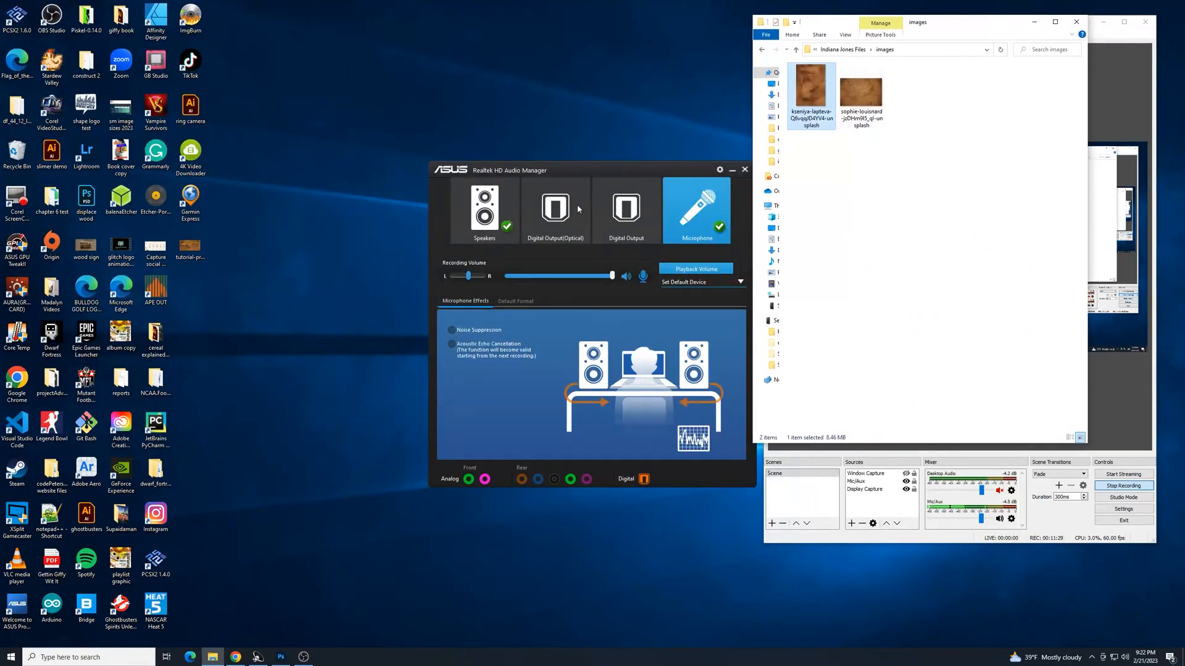
pyautogui.click(733, 171)
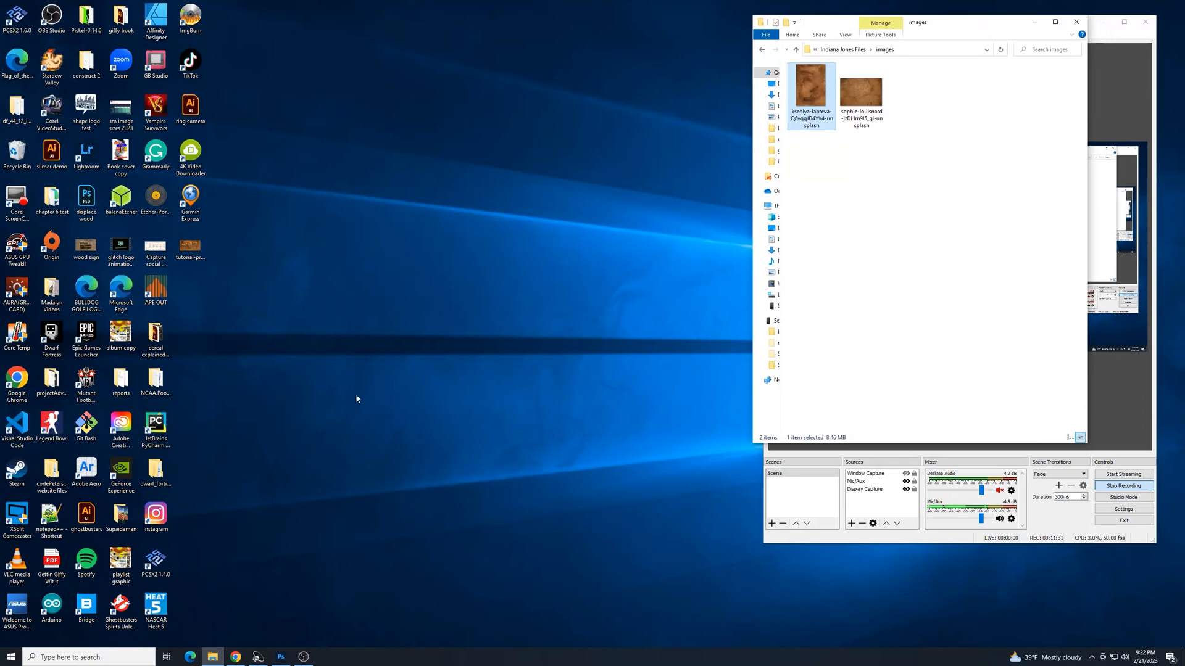
pyautogui.click(189, 253)
pyautogui.doubleClick(191, 258)
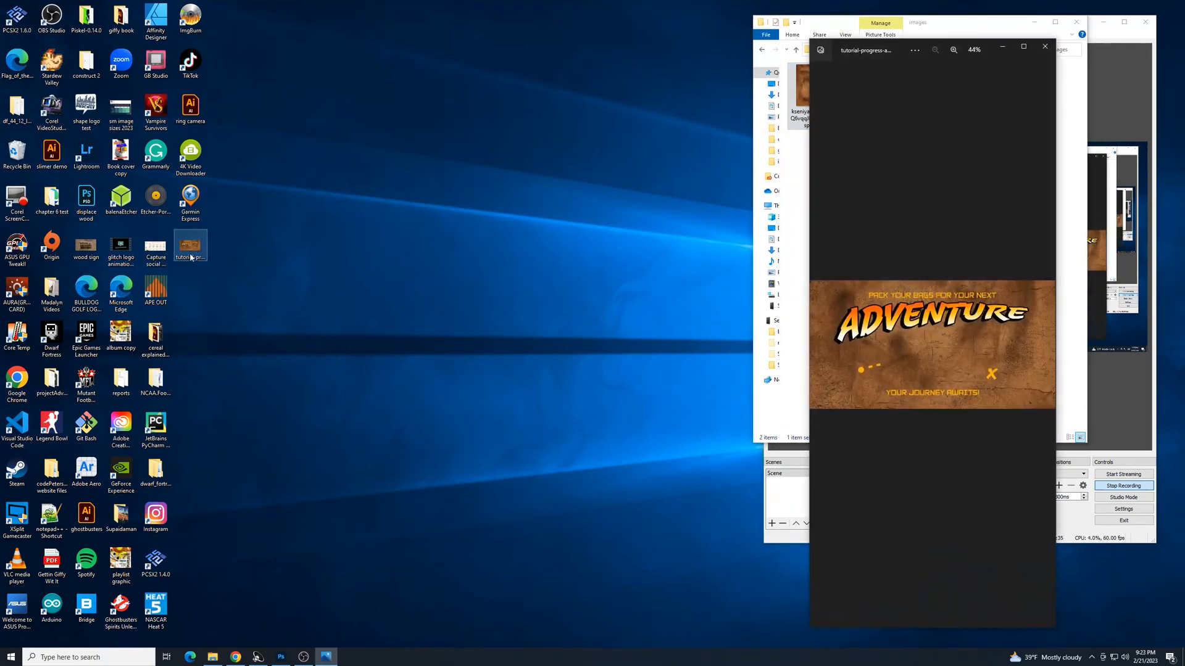
pyautogui.click(1024, 48)
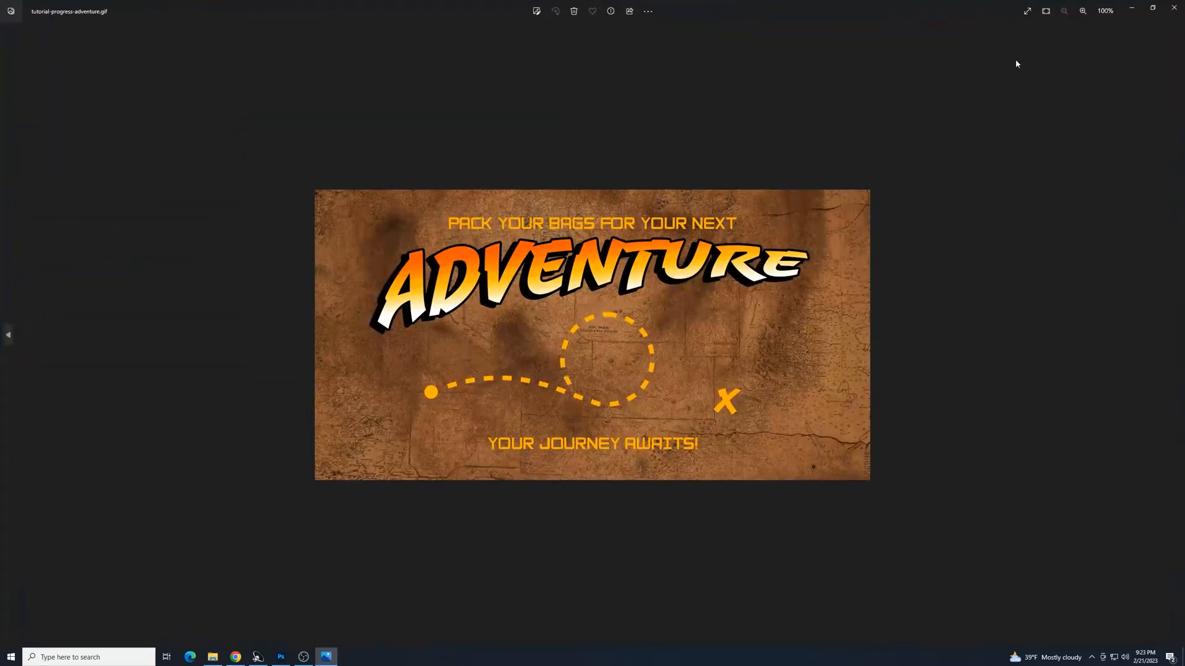